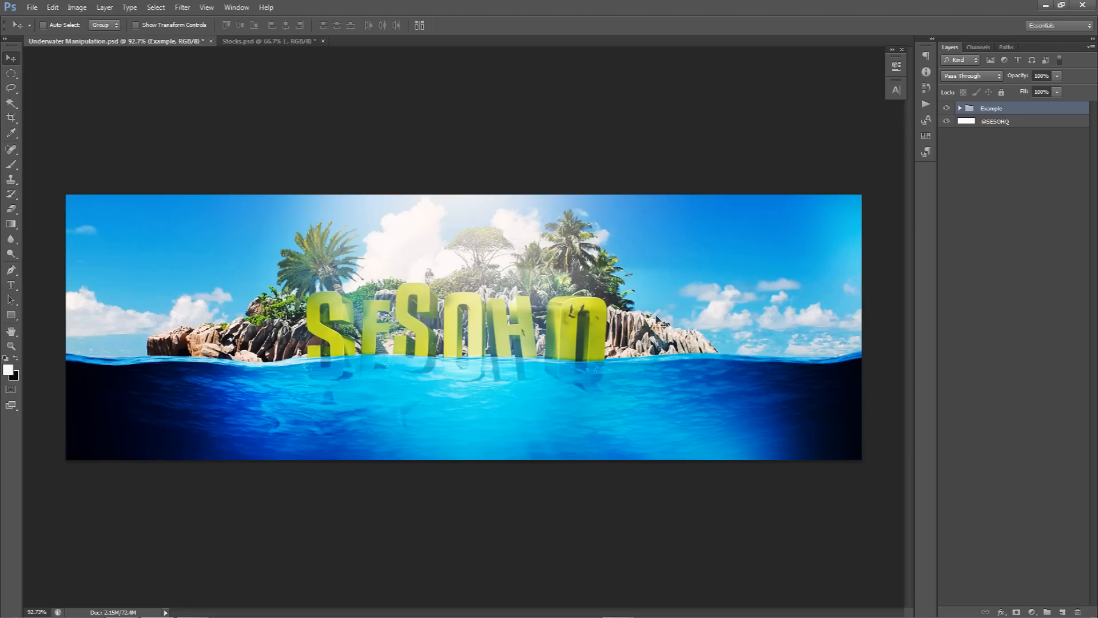
# Review the underwater, birds, island and palm tree stock images in Stocks.psd by showing their layers one at a time.
pyautogui.click(279, 42)
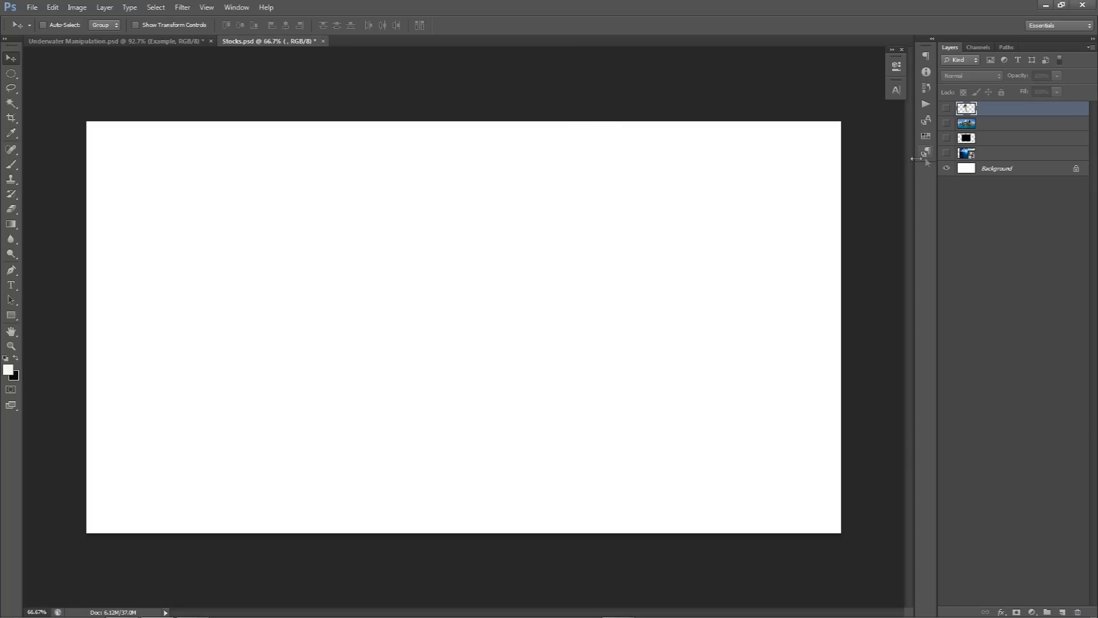
pyautogui.click(945, 153)
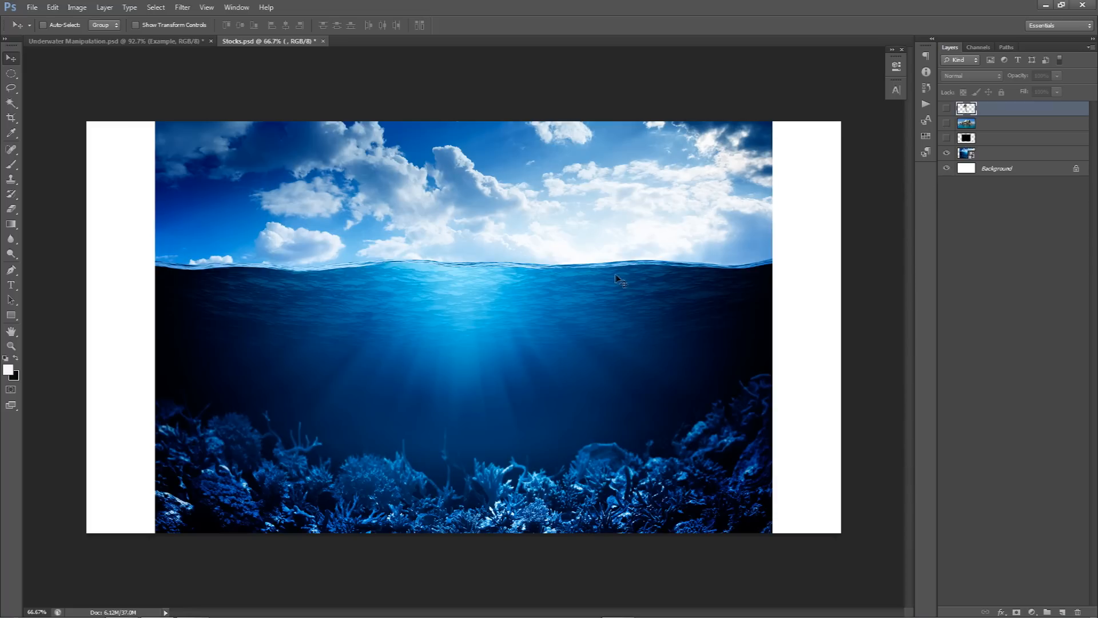
pyautogui.click(947, 153)
pyautogui.click(945, 138)
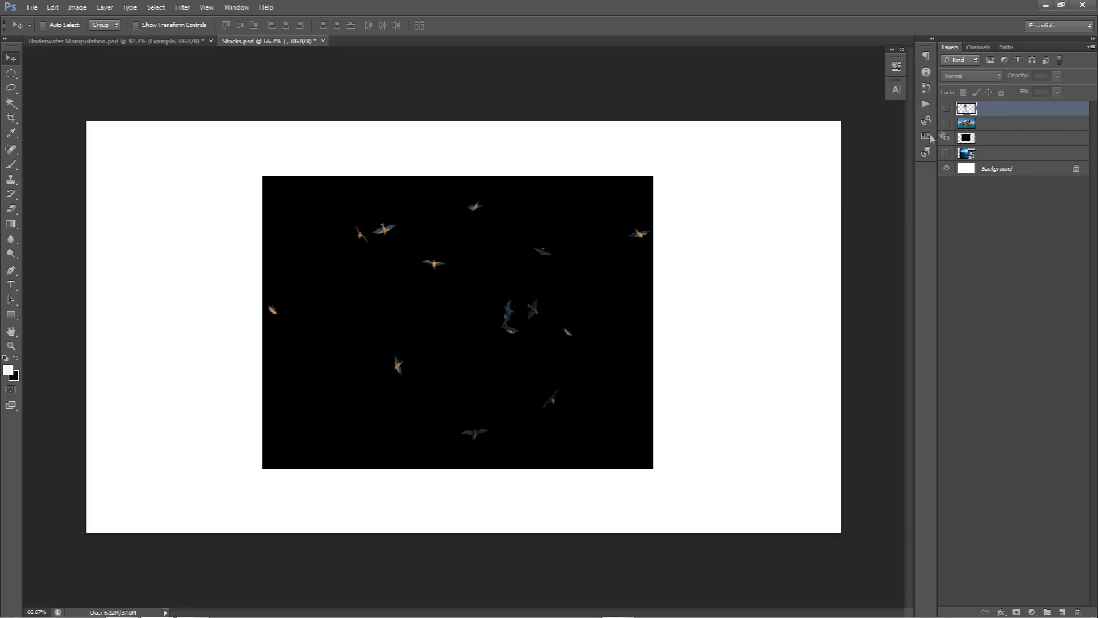
pyautogui.click(944, 138)
pyautogui.click(947, 123)
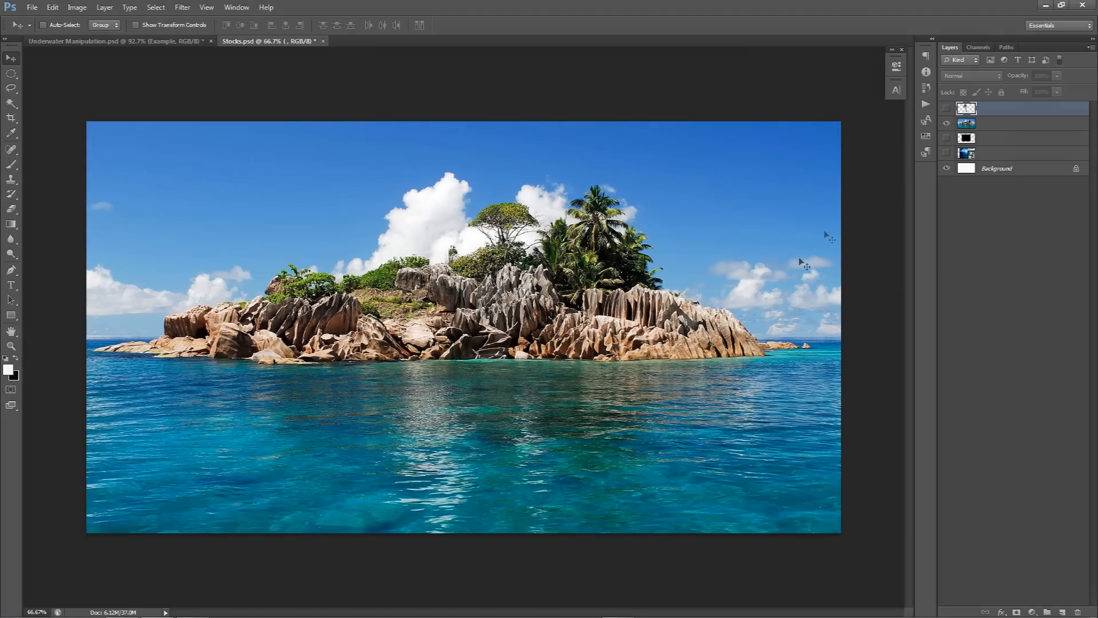
pyautogui.click(965, 127)
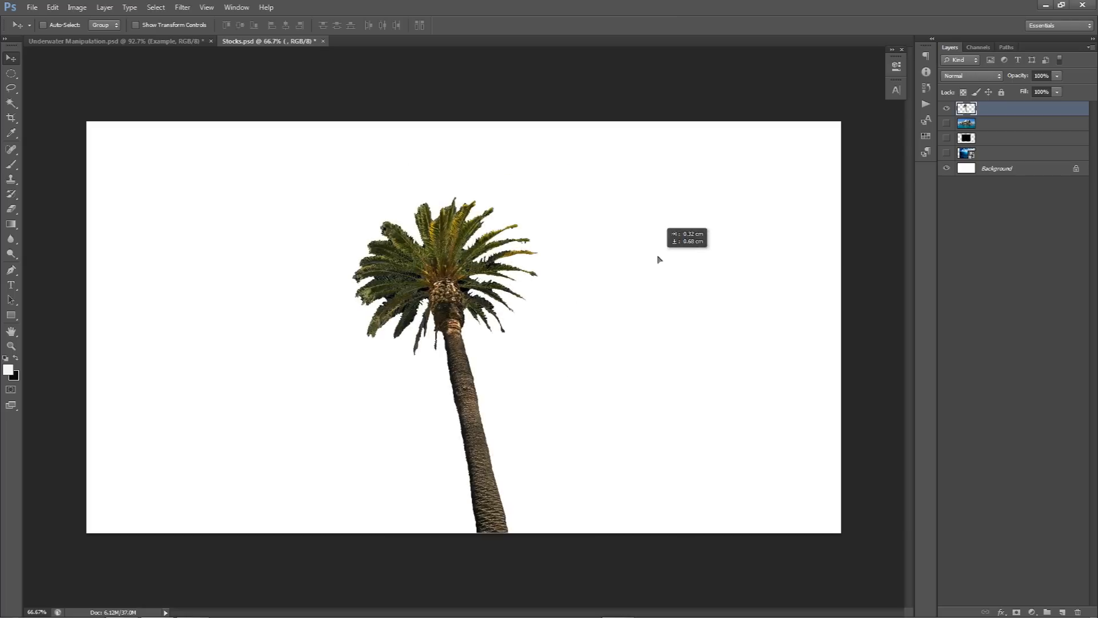
pyautogui.moveTo(657, 263); pyautogui.dragTo(655, 235)
pyautogui.click(948, 110)
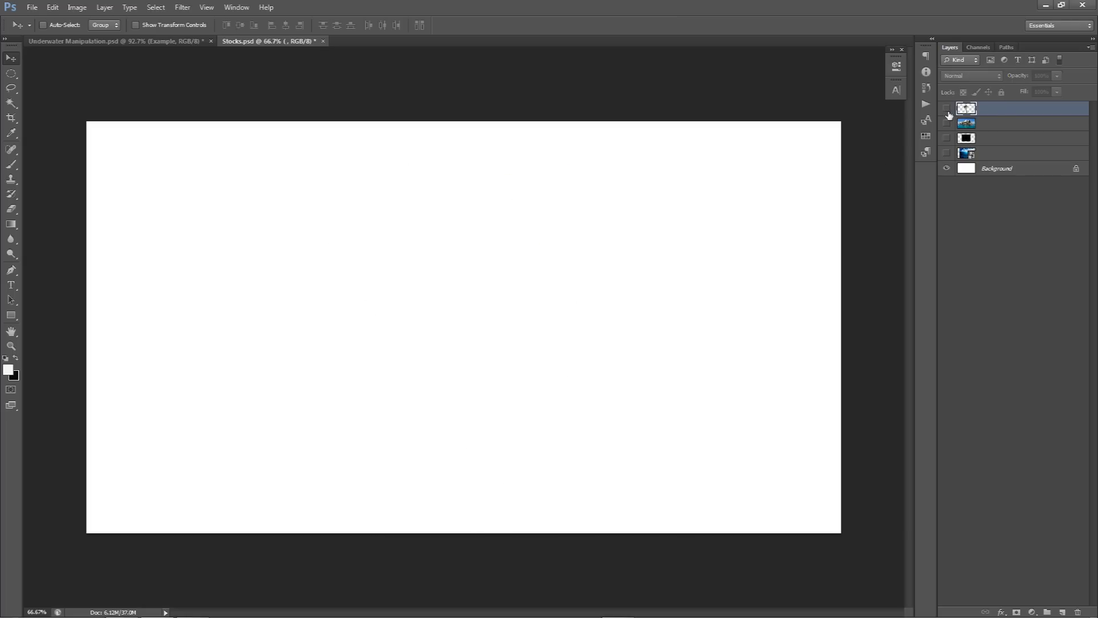
pyautogui.click(143, 41)
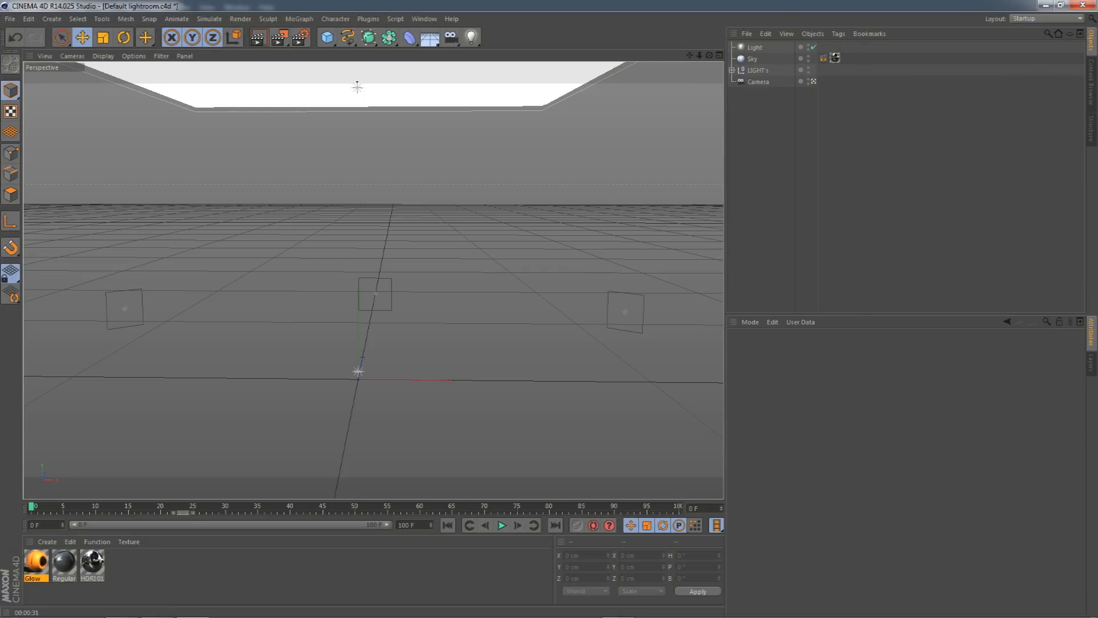
pyautogui.hotkey('alt', 'Tab')
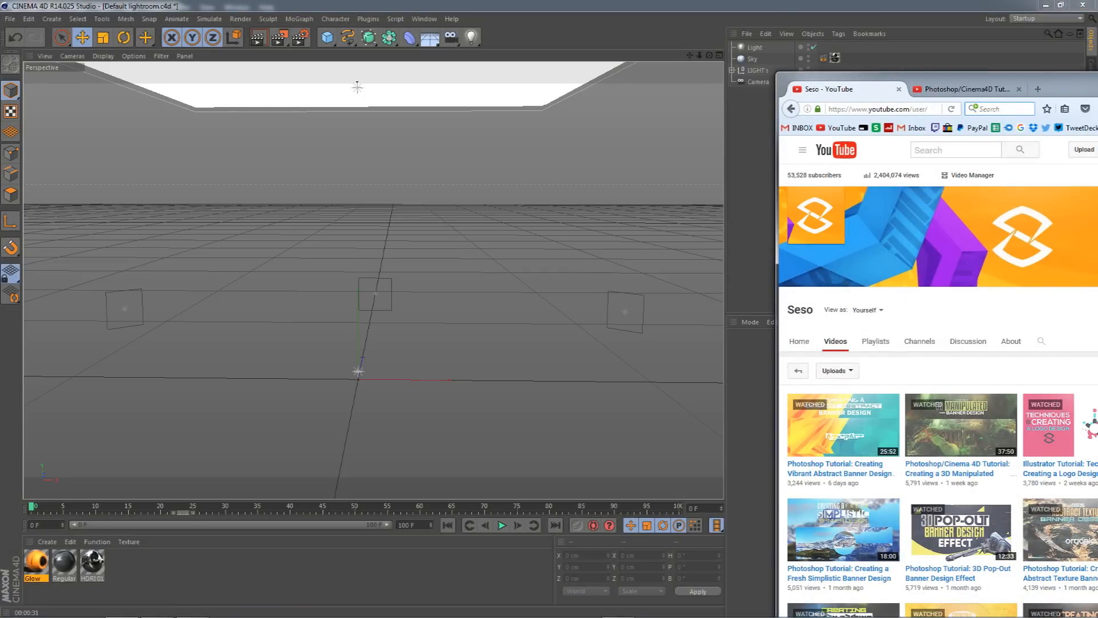
pyautogui.hotkey('alt', 'Tab')
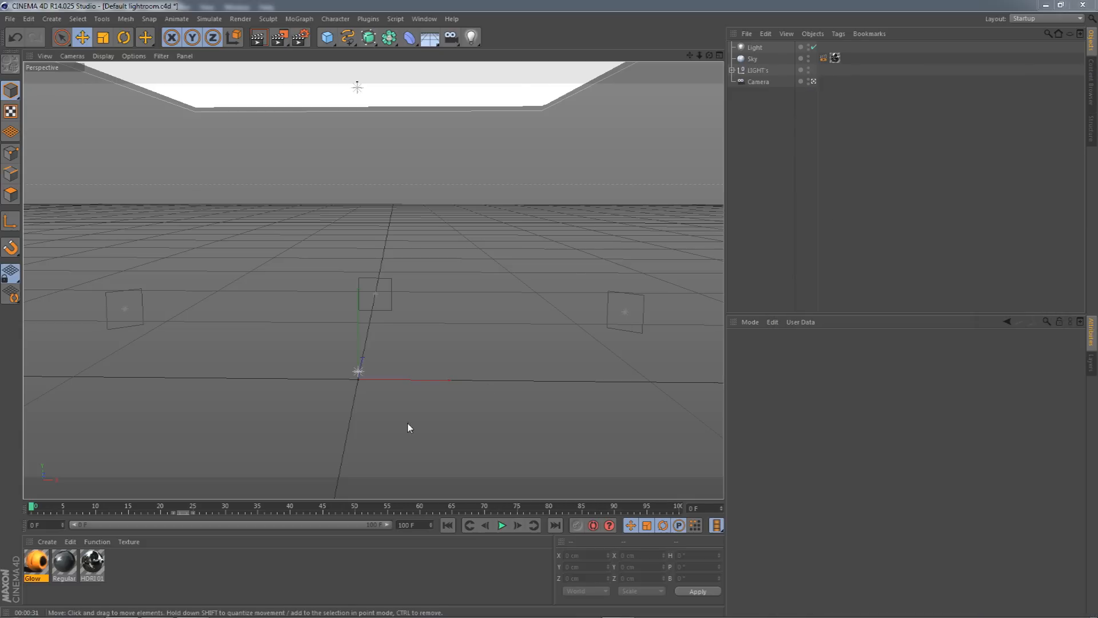
# Examine the Color, Diffusion, Reflection and Specular settings of the Regular material.
pyautogui.doubleClick(65, 561)
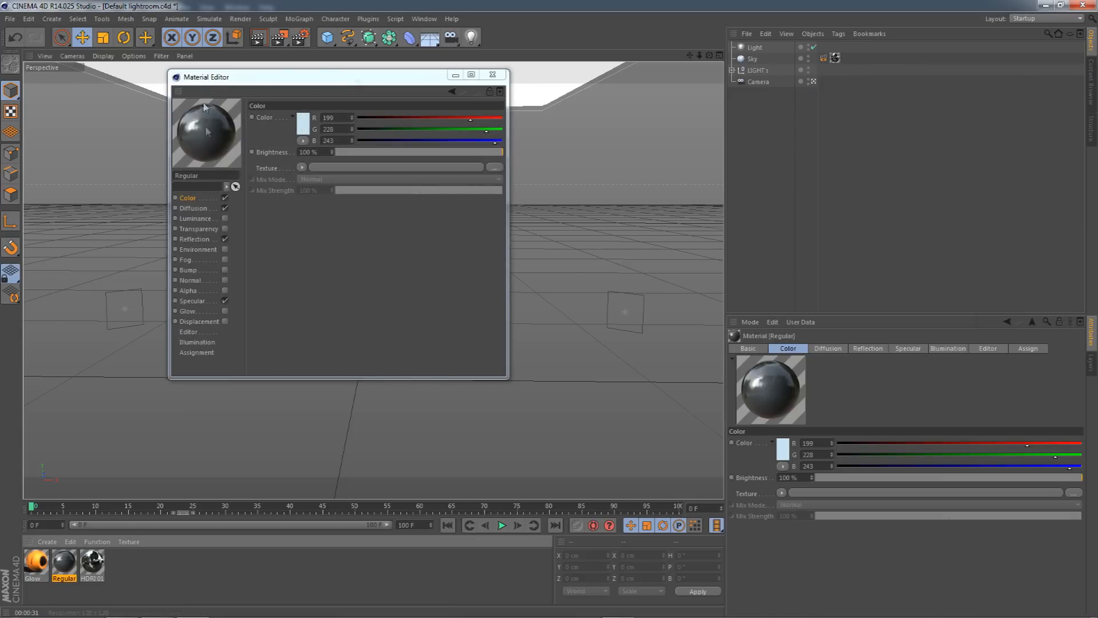
pyautogui.doubleClick(338, 129)
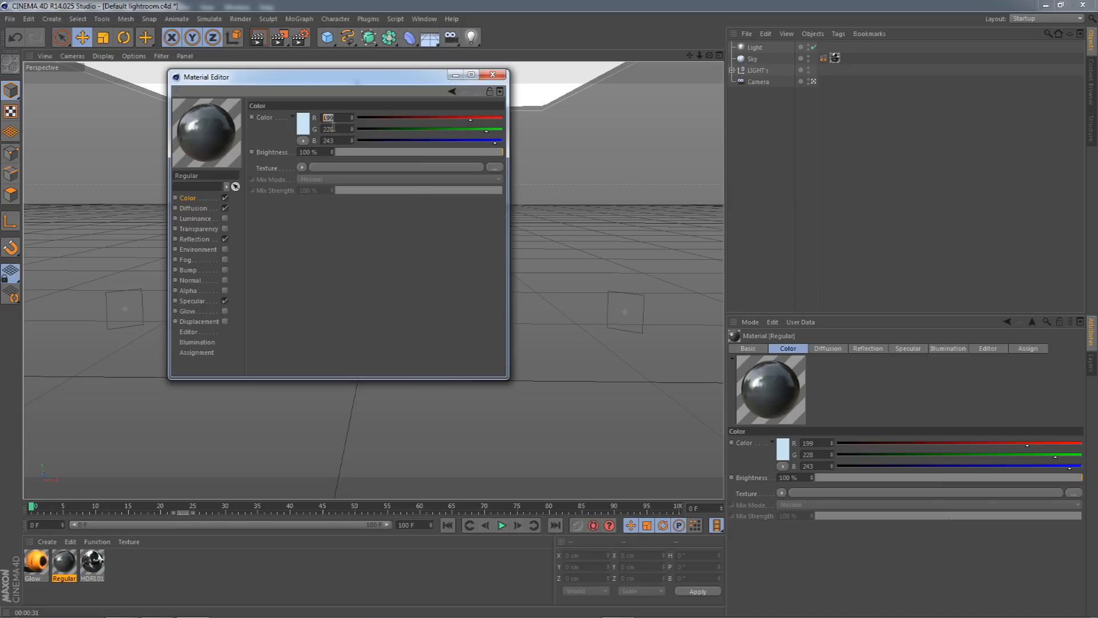
pyautogui.doubleClick(337, 140)
pyautogui.click(201, 210)
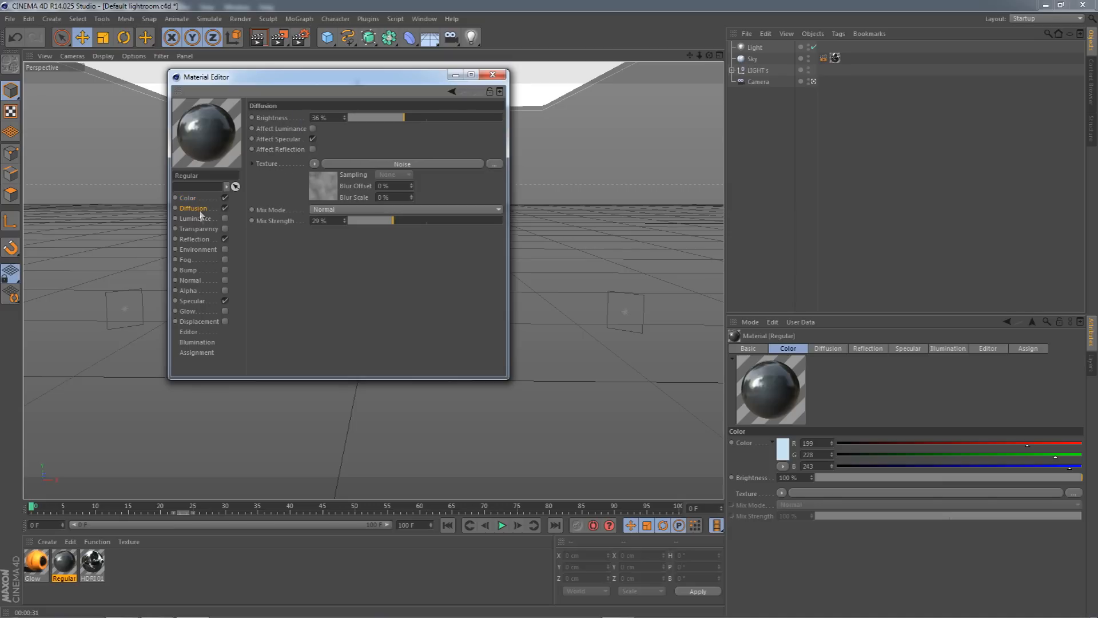
pyautogui.click(203, 240)
pyautogui.doubleClick(305, 261)
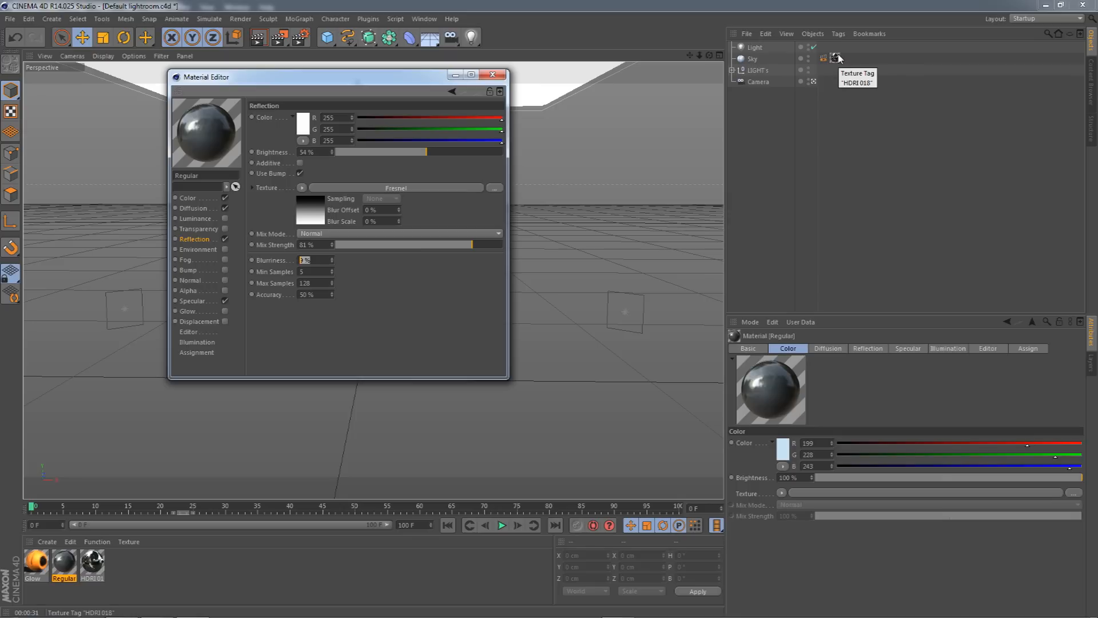
pyautogui.click(193, 301)
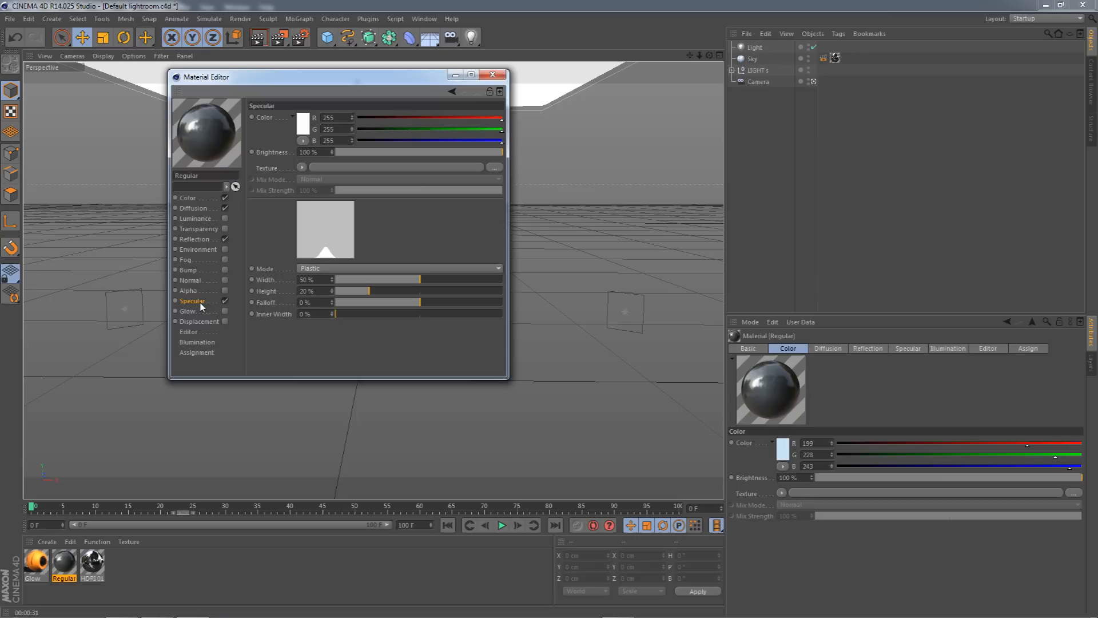
pyautogui.click(492, 75)
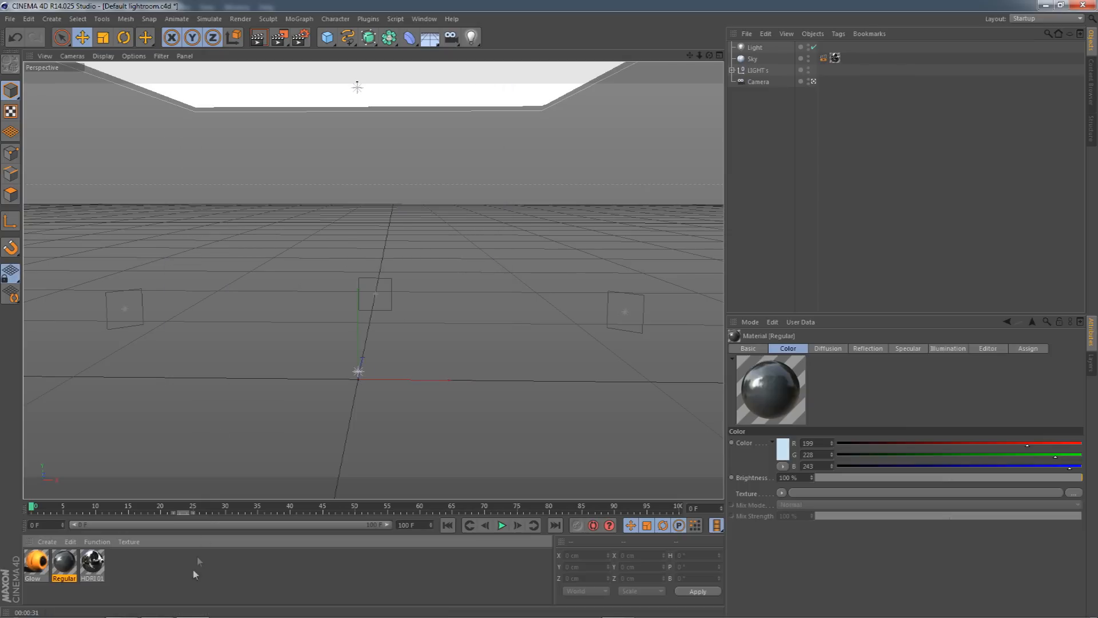
pyautogui.click(164, 607)
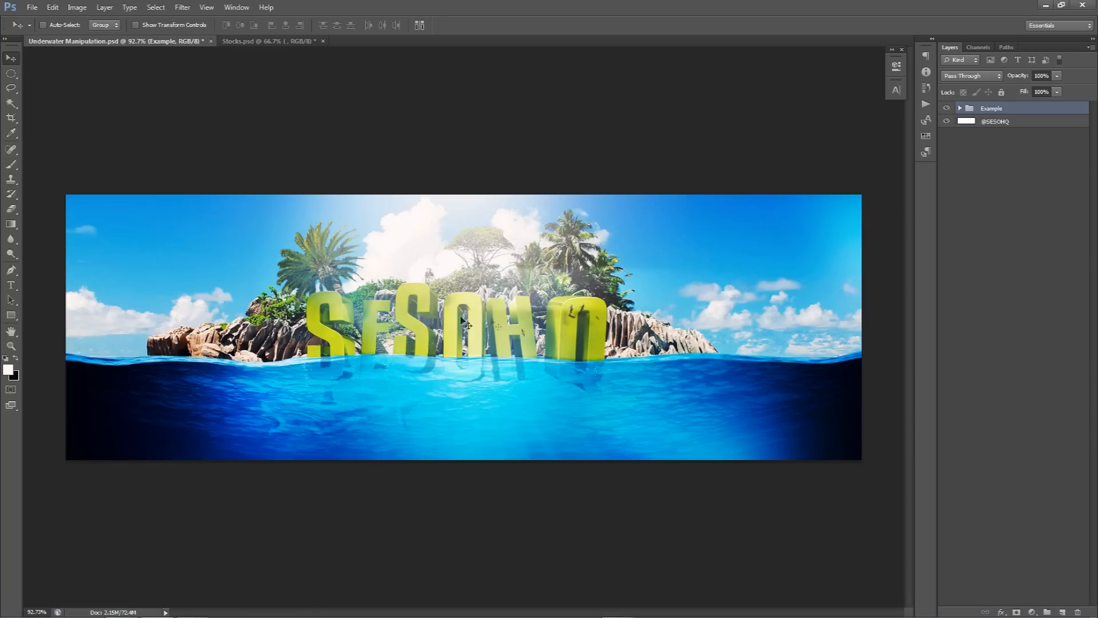
pyautogui.click(197, 613)
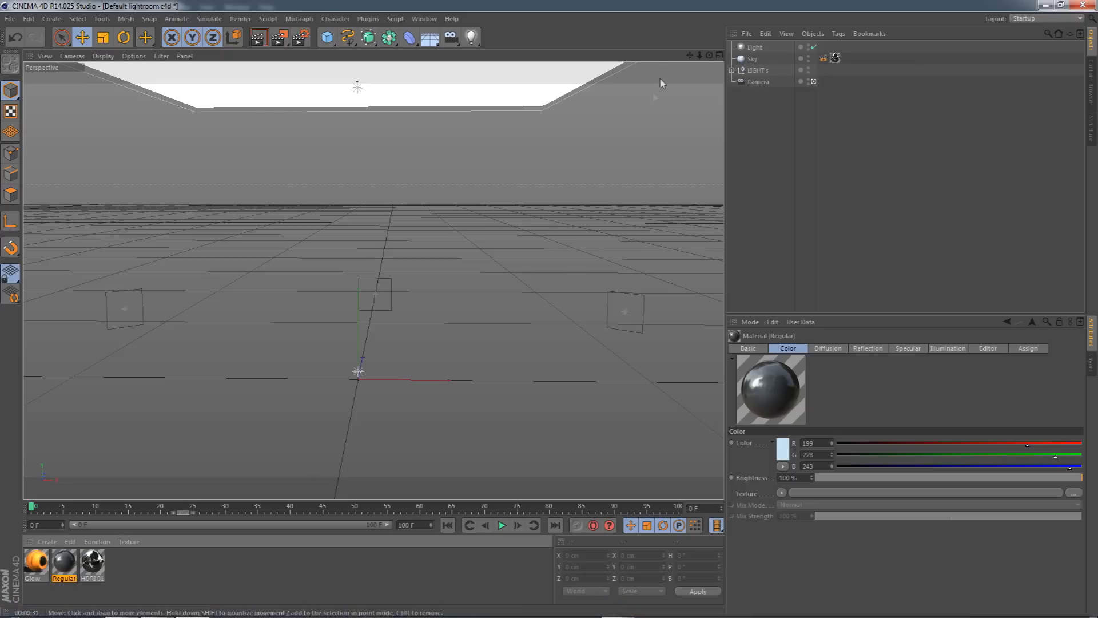
# Add a MoText object to the scene and scale it up to a text height of about 380 cm.
pyautogui.moveTo(691, 56); pyautogui.dragTo(372, 280)
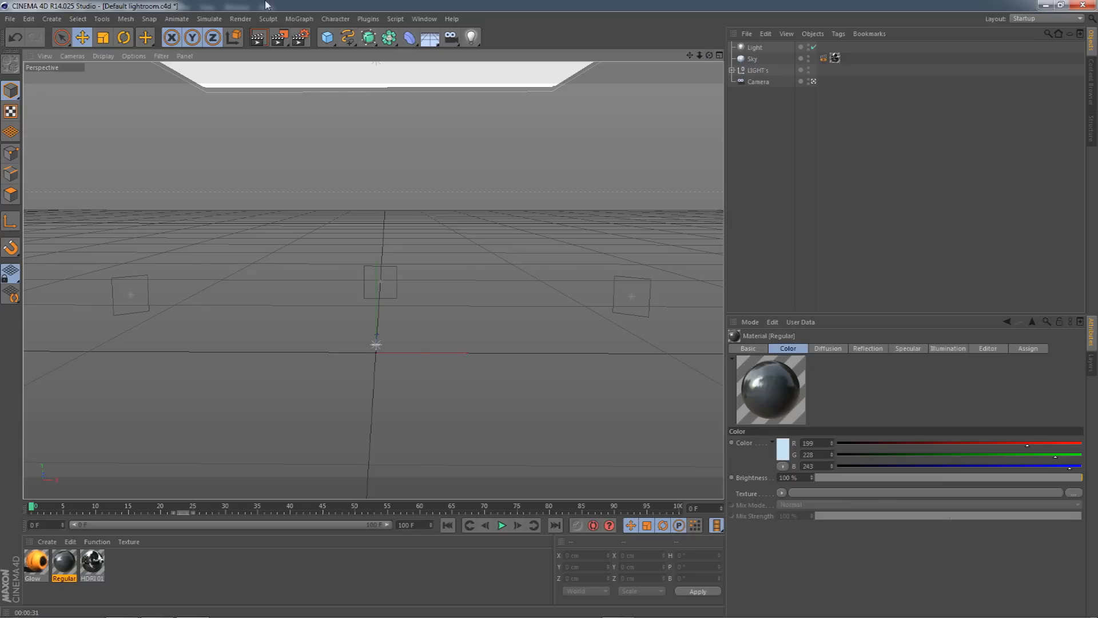
pyautogui.click(302, 20)
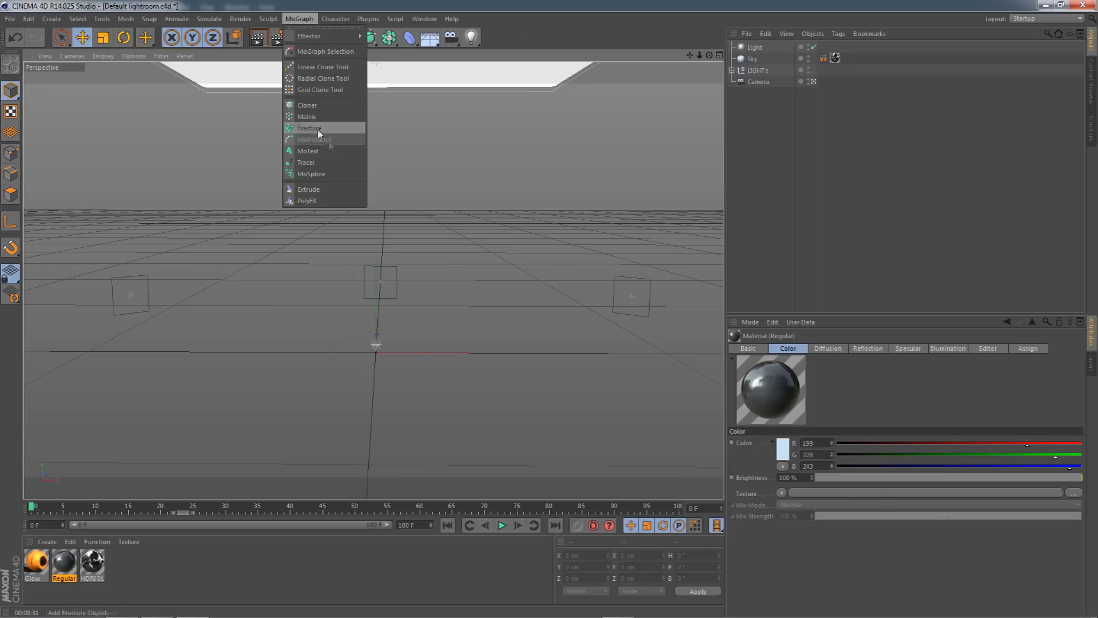
pyautogui.click(319, 152)
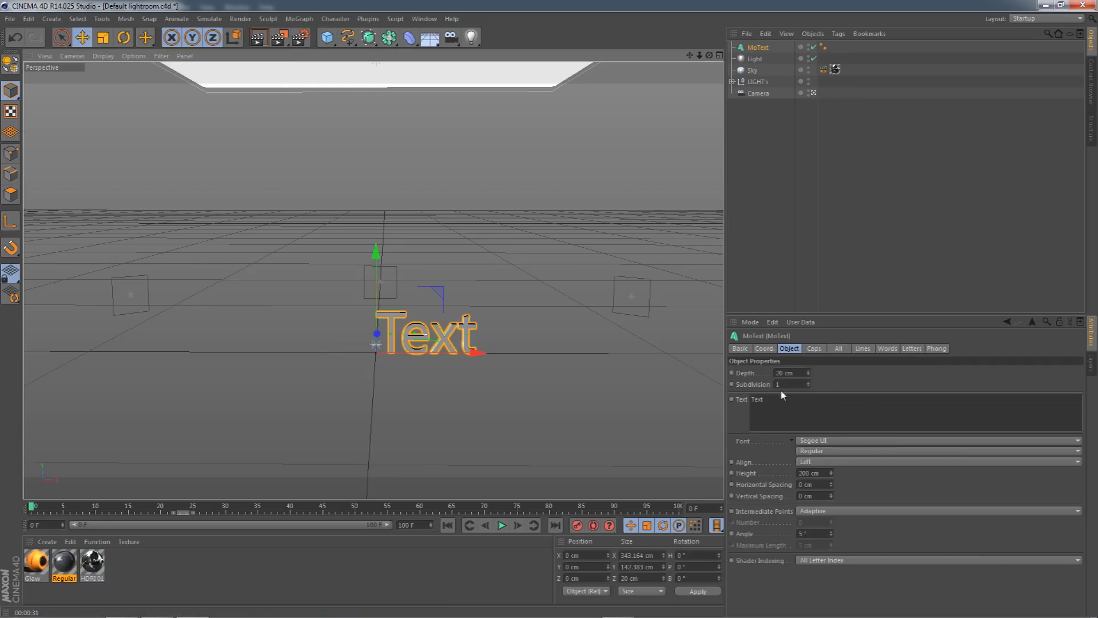
pyautogui.press('t')
pyautogui.moveTo(126, 139); pyautogui.dragTo(704, 132)
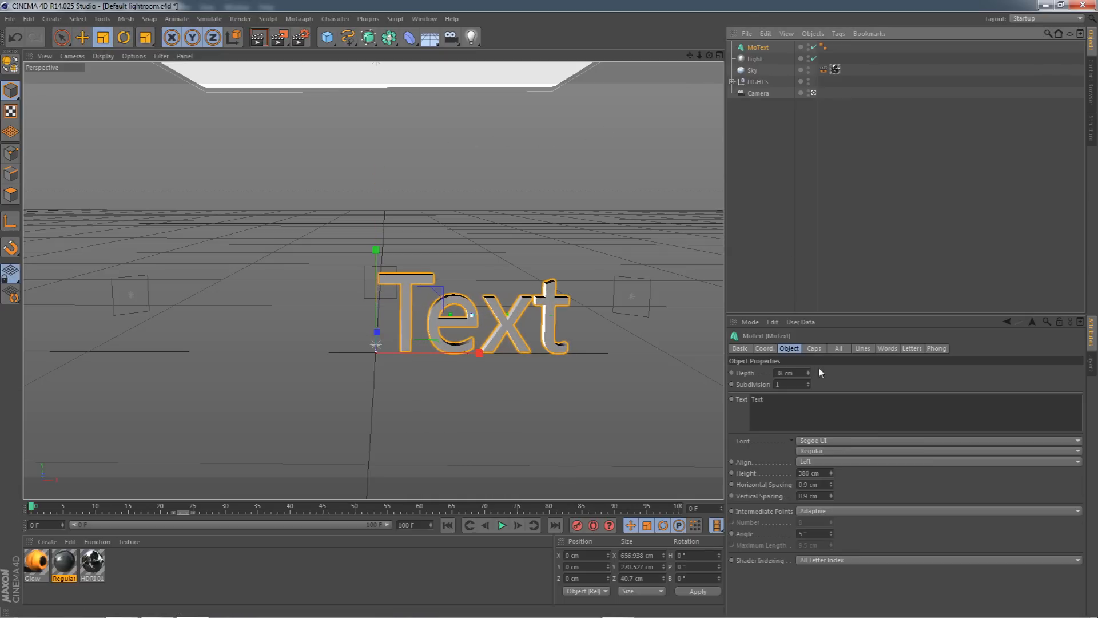
# Set the MoText font to Kenyan Coffee Rg.
pyautogui.click(812, 444)
pyautogui.scroll(10, 843, 327)
pyautogui.scroll(10, 843, 326)
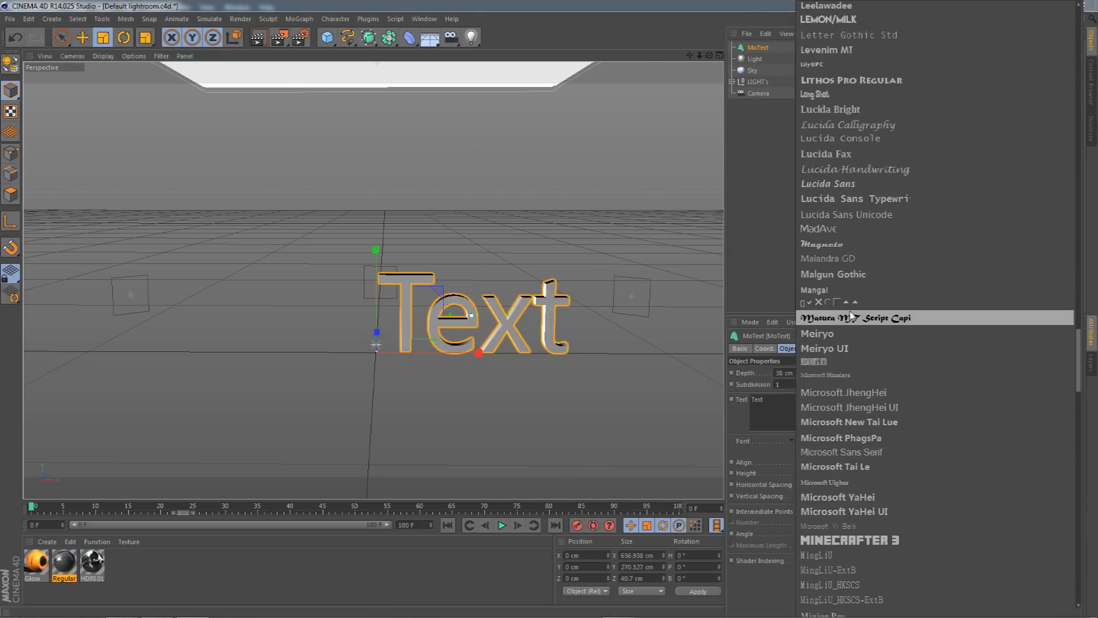
pyautogui.click(830, 218)
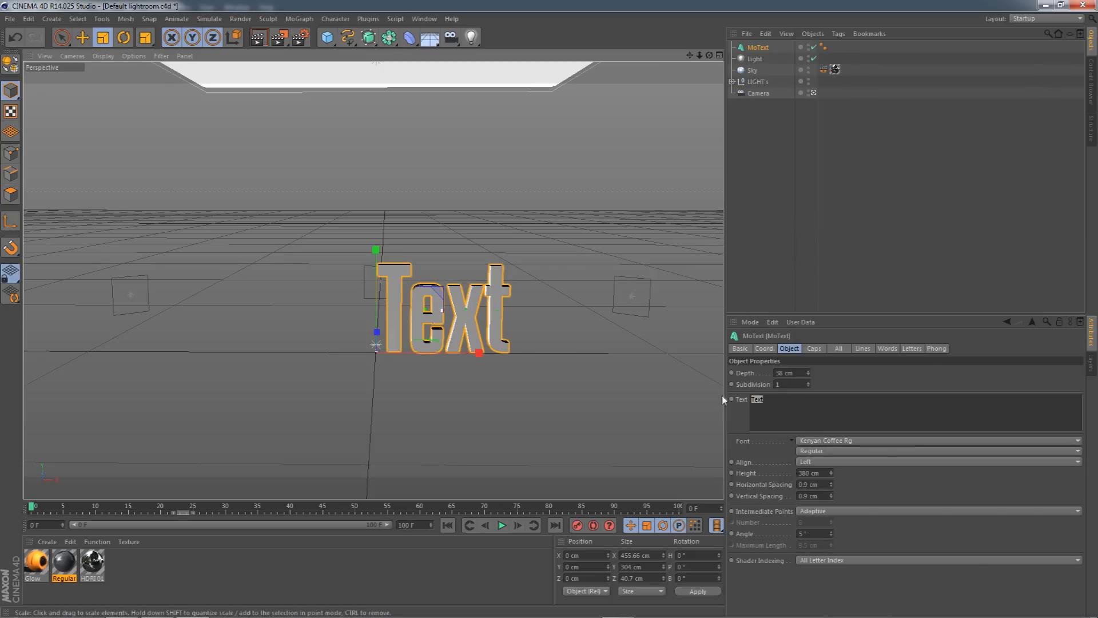
# Change the MoText wording to SESOHQ and move it along X to about -338 cm.
pyautogui.write('SESOHQ')
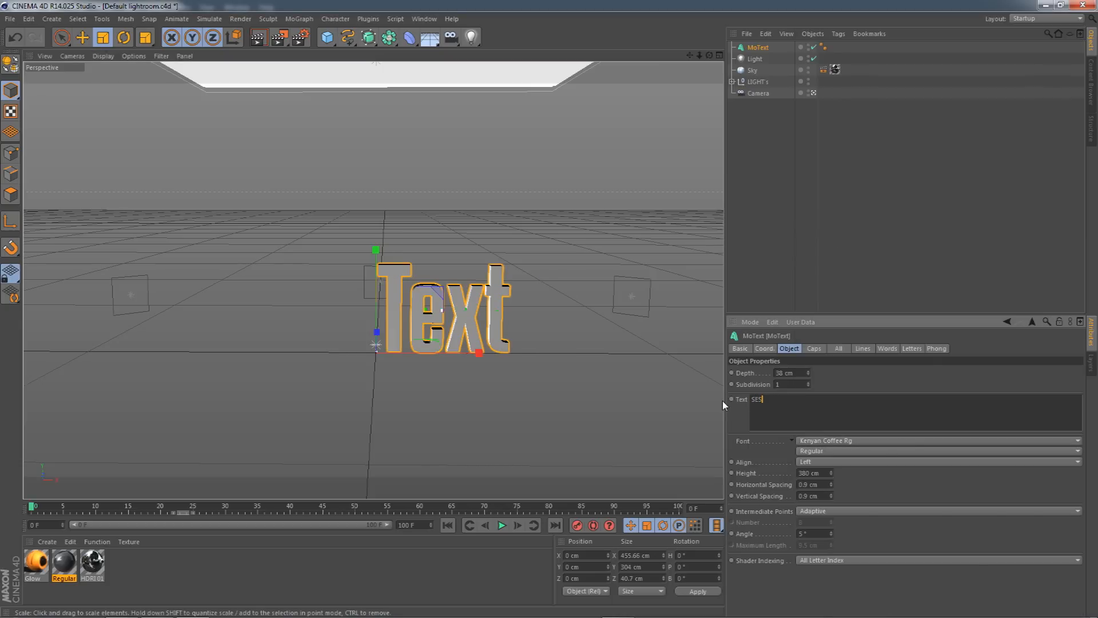
pyautogui.press('Return')
pyautogui.press('BackSpace')
pyautogui.click(82, 38)
pyautogui.moveTo(449, 346); pyautogui.dragTo(349, 346)
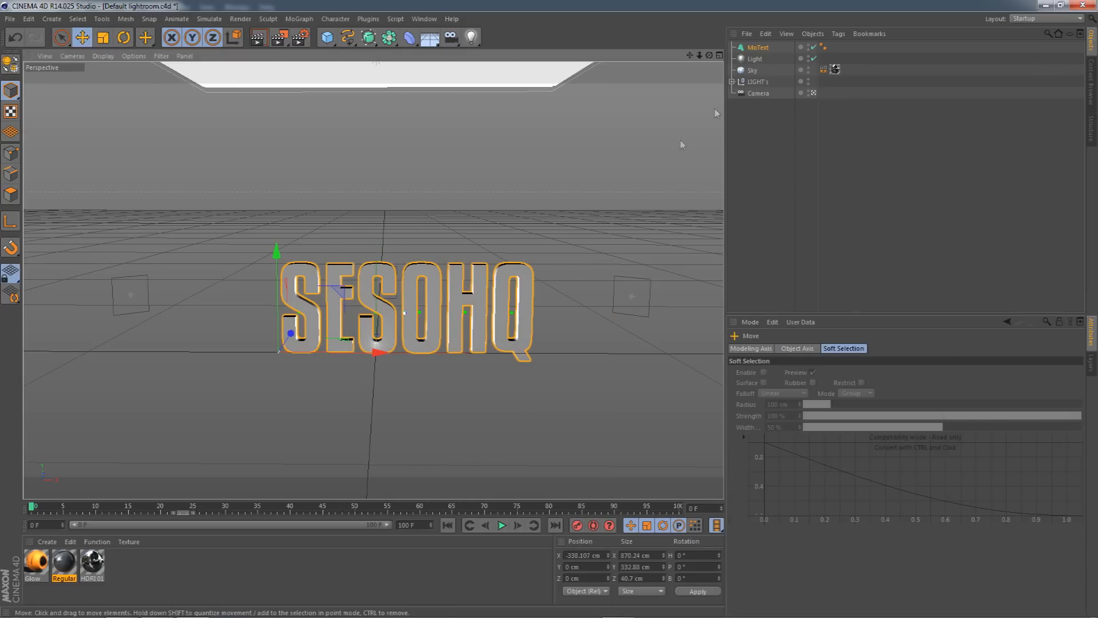
# Set both the start and end caps of the MoText to Fillet Cap.
pyautogui.click(759, 49)
pyautogui.click(814, 349)
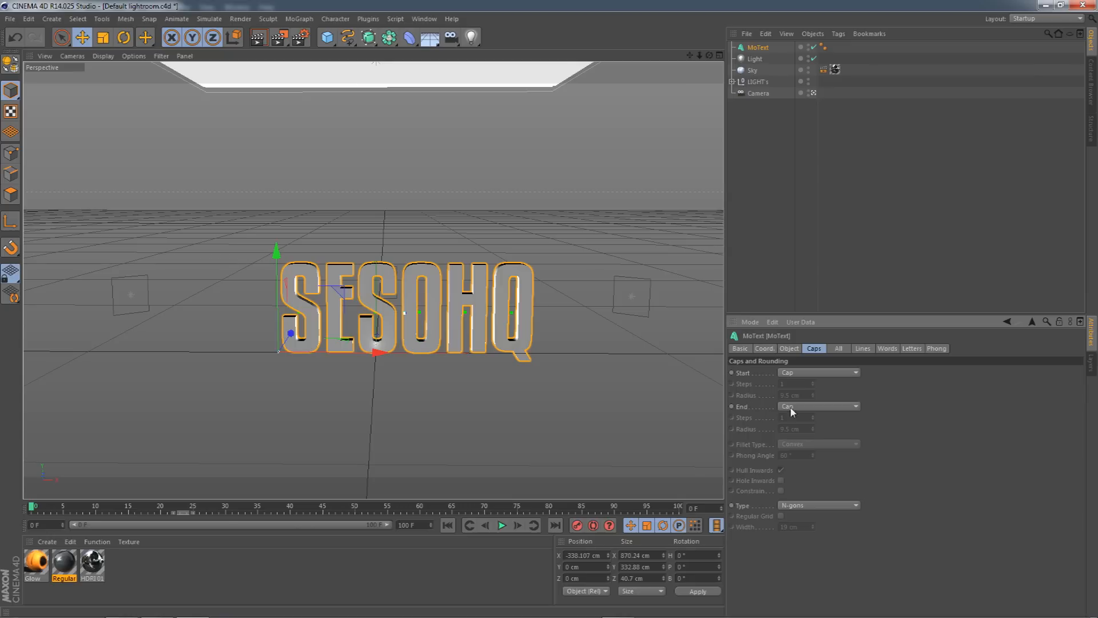
pyautogui.click(797, 372)
pyautogui.click(801, 419)
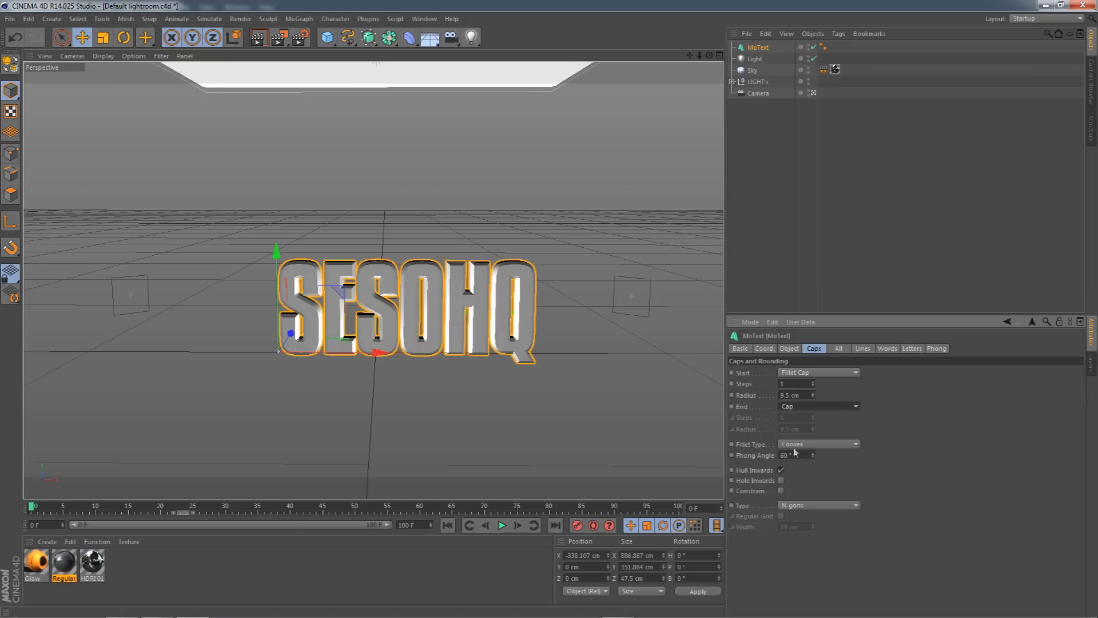
pyautogui.click(796, 406)
pyautogui.click(803, 425)
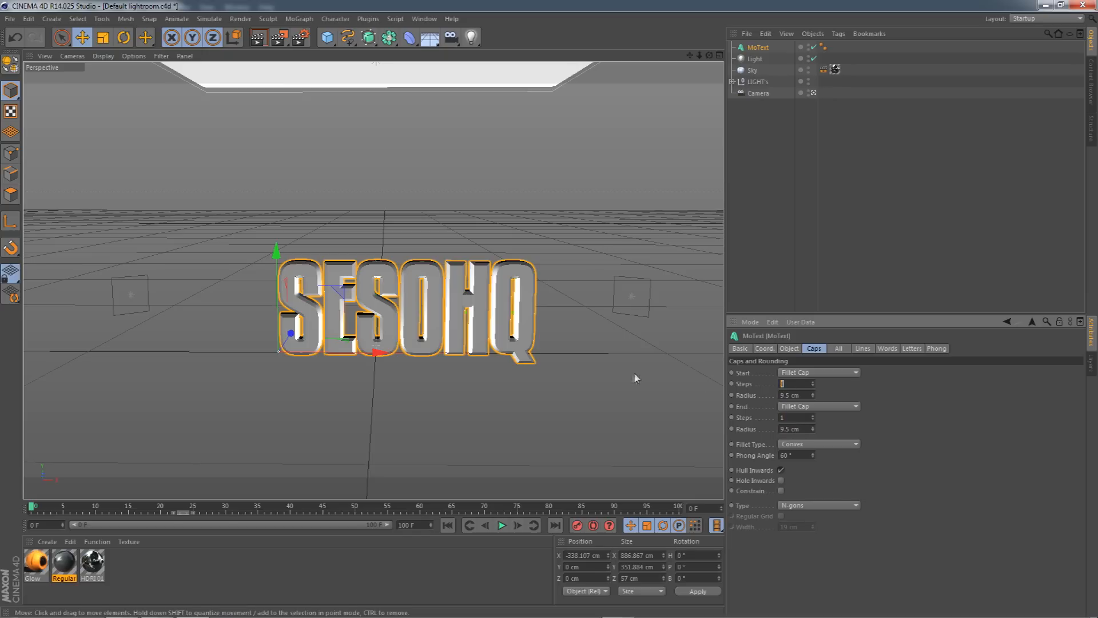
# Set the steps to 2 and the radius to 2 cm for both fillet caps.
pyautogui.moveTo(799, 395); pyautogui.dragTo(768, 427)
pyautogui.write('222')
pyautogui.press('Return')
pyautogui.click(753, 277)
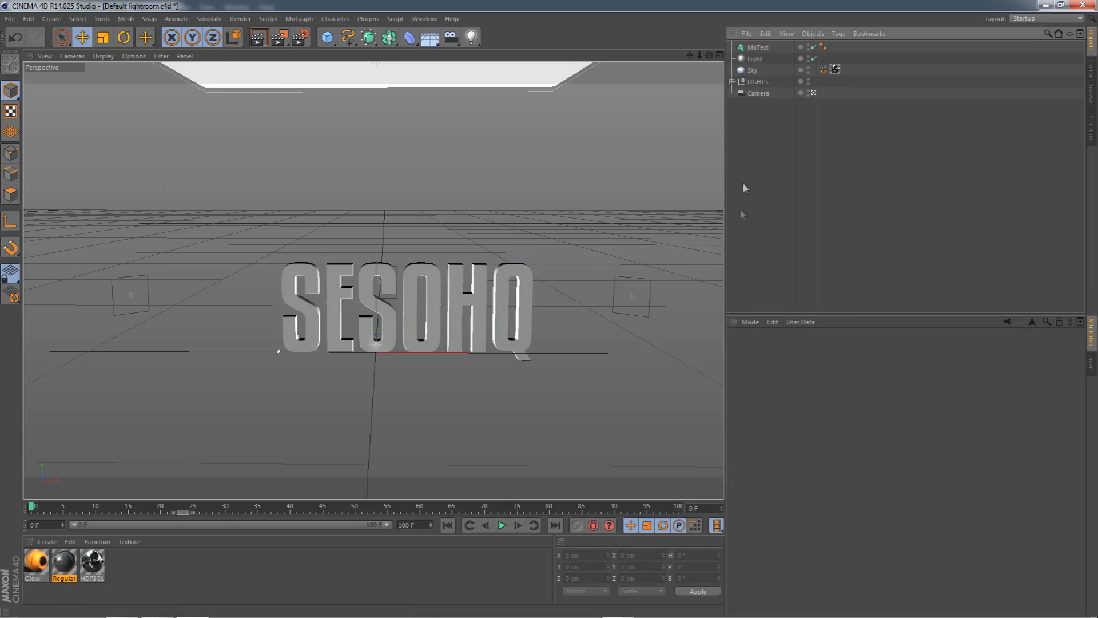
# Set the MoText alignment to Middle and move it along X to about 1.7 cm, near the scene's centre.
pyautogui.click(758, 47)
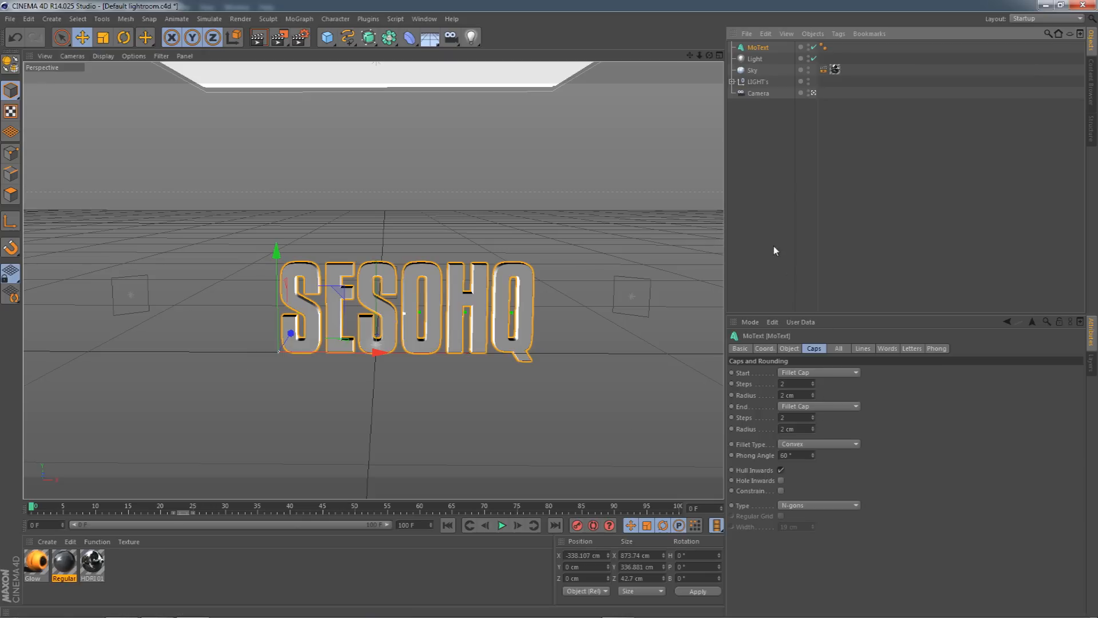
pyautogui.click(740, 348)
pyautogui.click(791, 350)
pyautogui.click(820, 462)
pyautogui.click(818, 486)
pyautogui.moveTo(348, 354); pyautogui.dragTo(438, 352)
pyautogui.scroll(1, 225, 257)
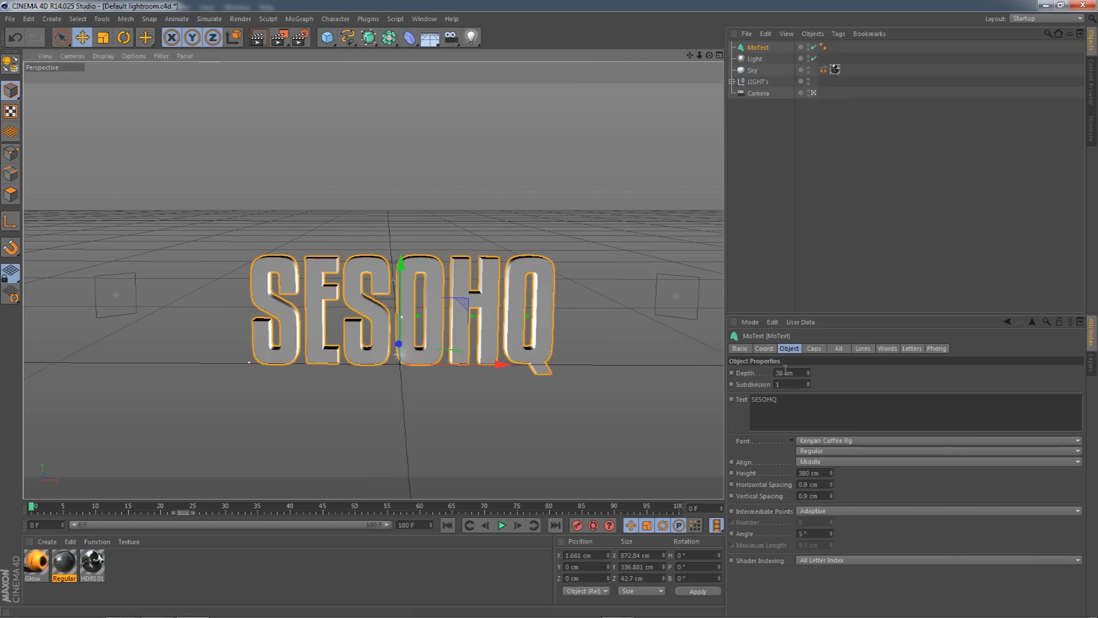
# Set the MoText depth to 100 cm.
pyautogui.click(792, 372)
pyautogui.write('5')
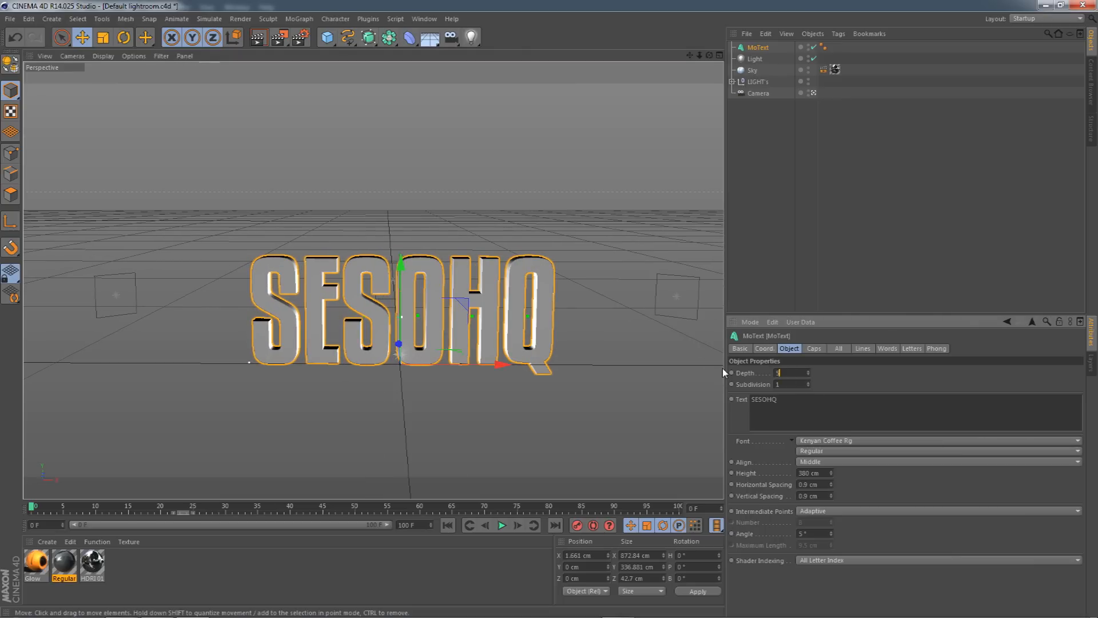
pyautogui.press('BackSpace')
pyautogui.write('70')
pyautogui.press('Return')
pyautogui.moveTo(709, 56); pyautogui.dragTo(601, 63)
pyautogui.click(798, 372)
pyautogui.write('100')
pyautogui.press('Return')
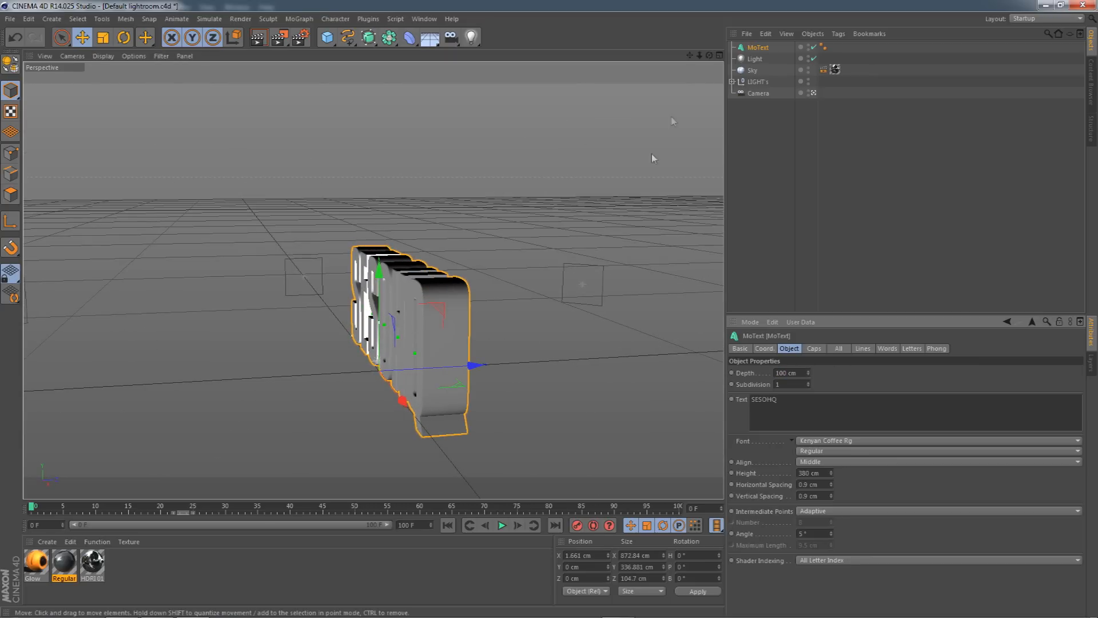
# Scale the SESOHQ text down uniformly to about 656 × 253 × 79 cm.
pyautogui.moveTo(689, 55); pyautogui.dragTo(701, 17)
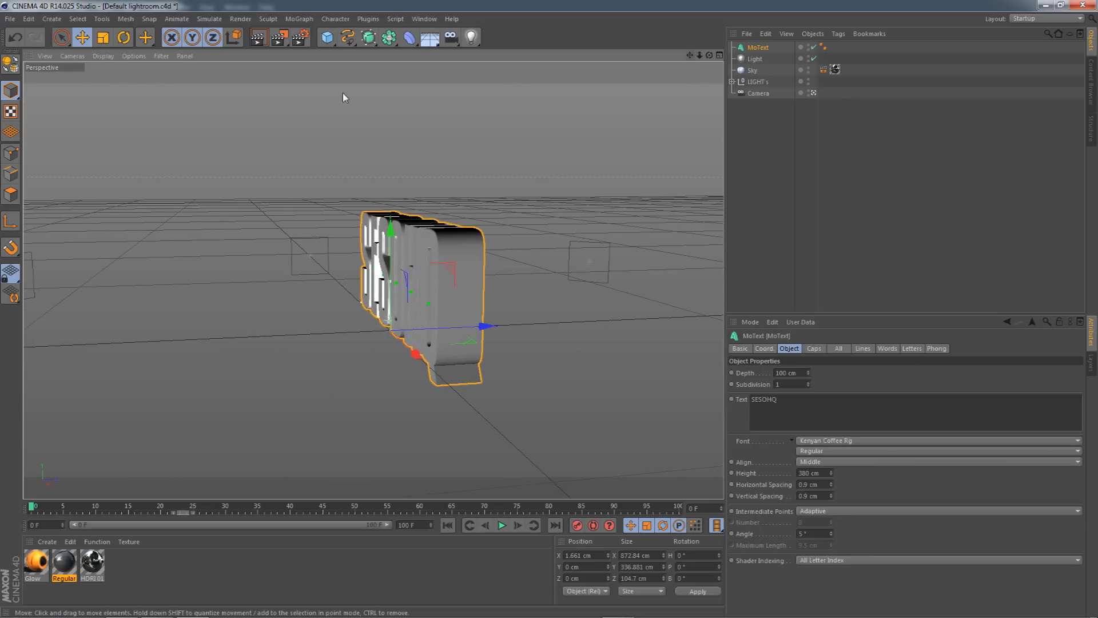
pyautogui.click(103, 38)
pyautogui.moveTo(463, 186); pyautogui.dragTo(372, 193)
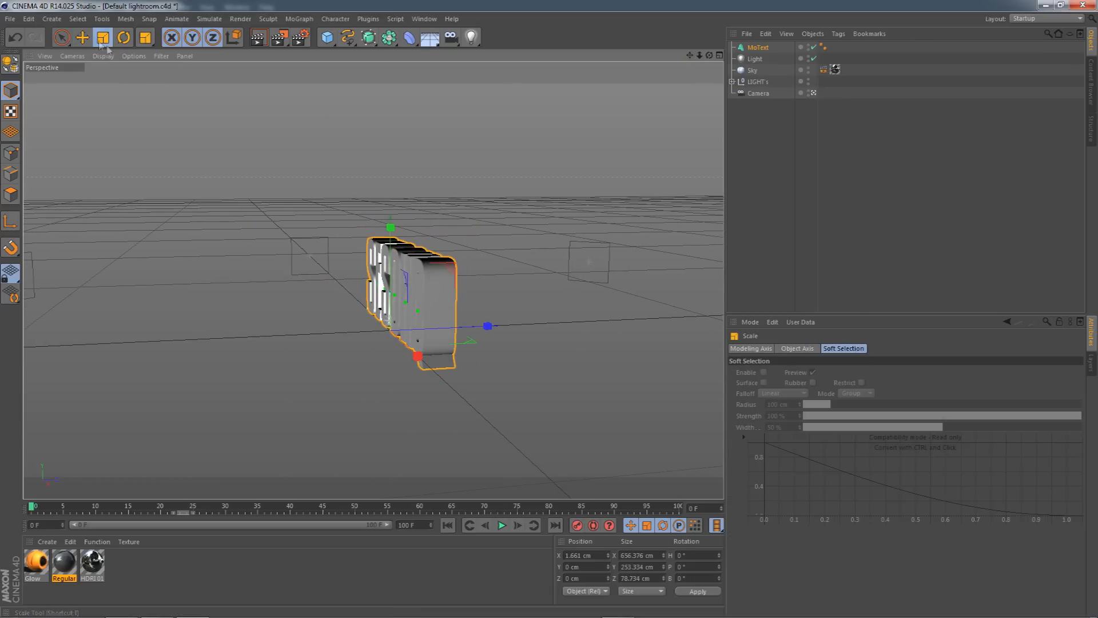
# Examine the SESOHQ text from the front, compare it with the finished lettering in the Photoshop banner, and return to Cinema 4D.
pyautogui.click(83, 38)
pyautogui.scroll(6, 453, 312)
pyautogui.moveTo(709, 55)
pyautogui.mouseDown()
pyautogui.moveTo(699, 62)
pyautogui.moveTo(786, 73)
pyautogui.moveTo(852, 52)
pyautogui.moveTo(664, 56)
pyautogui.moveTo(739, 44)
pyautogui.moveTo(704, 55)
pyautogui.mouseUp()
pyautogui.moveTo(409, 37); pyautogui.dragTo(465, 99)
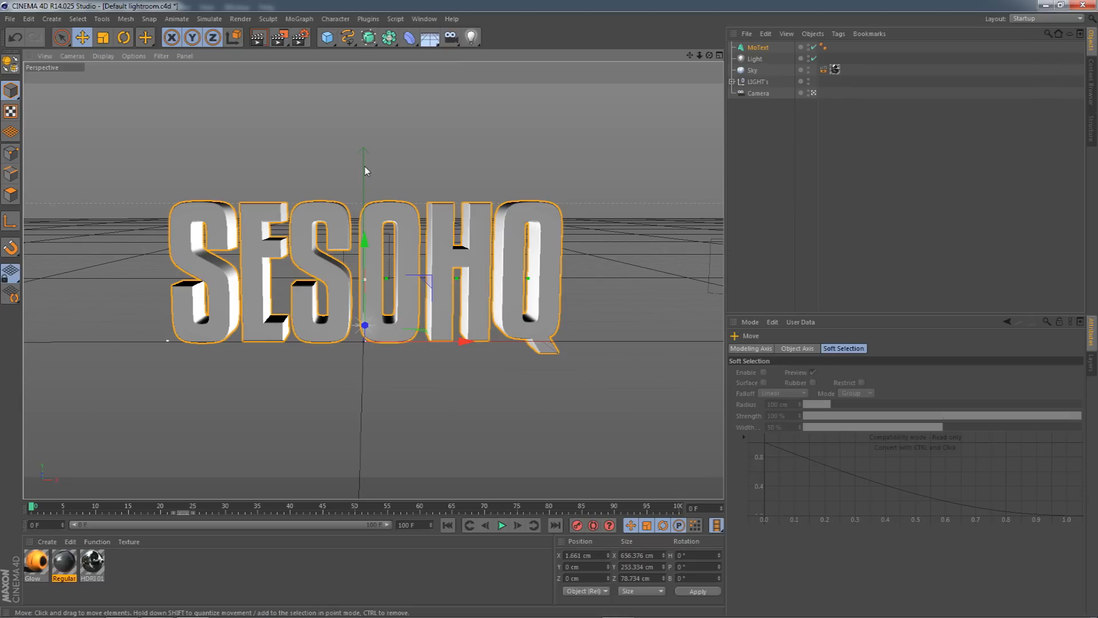
pyautogui.click(314, 226)
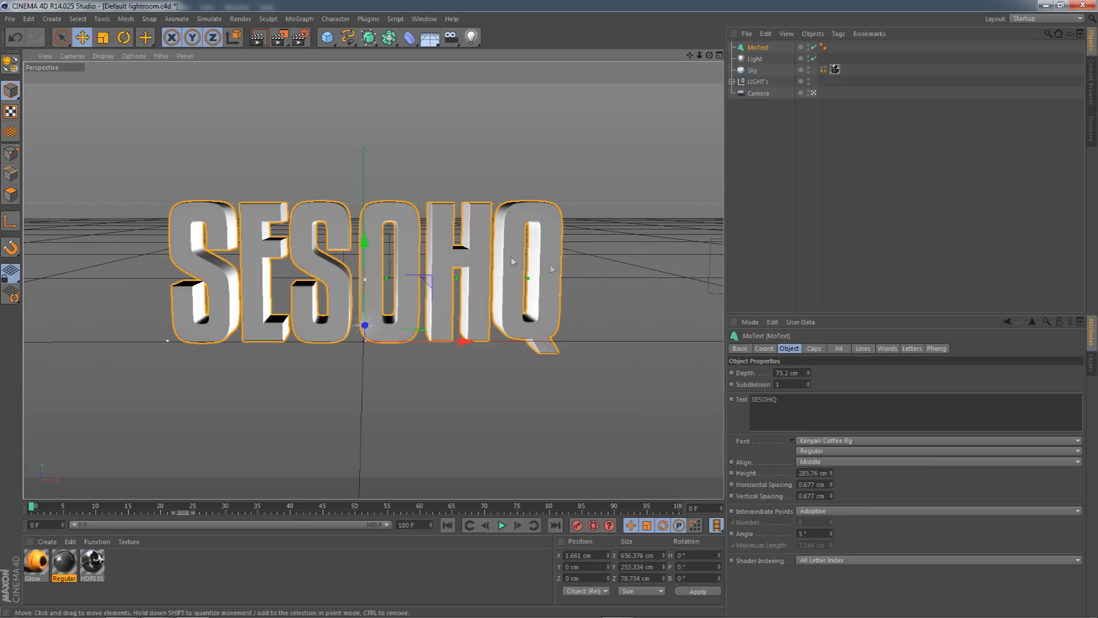
pyautogui.click(264, 607)
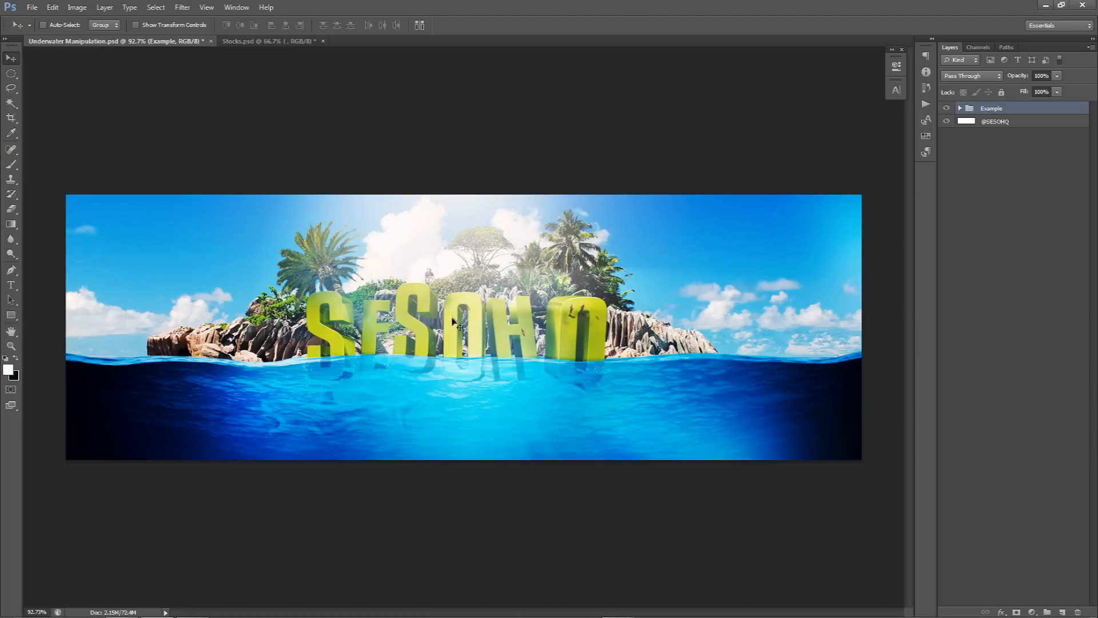
pyautogui.press('p')
pyautogui.click(475, 443)
pyautogui.rightClick(484, 314)
pyautogui.click(524, 334)
pyautogui.moveTo(154, 616)
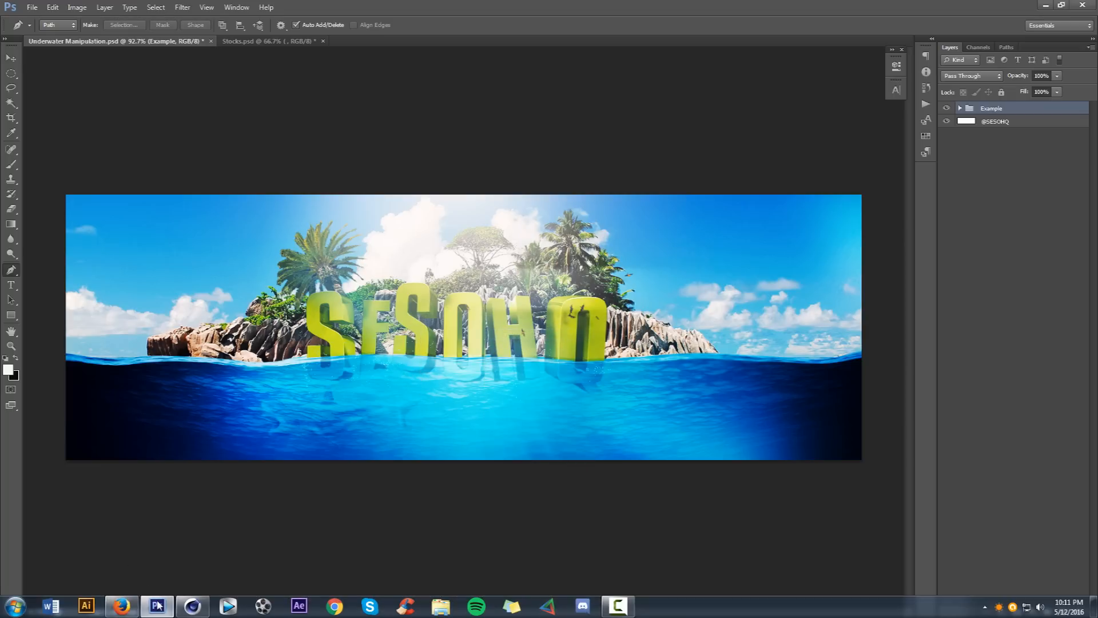
pyautogui.click(194, 609)
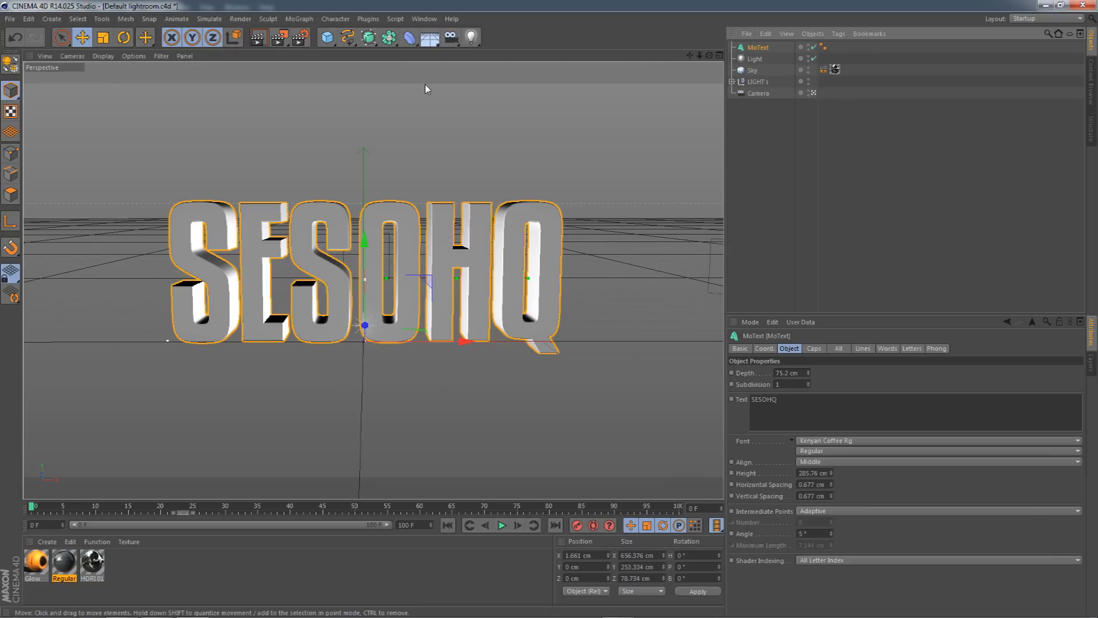
# Add a Melt deformer as a child of MoText, with its strength set to 4% and radius to 126 cm.
pyautogui.click(409, 37)
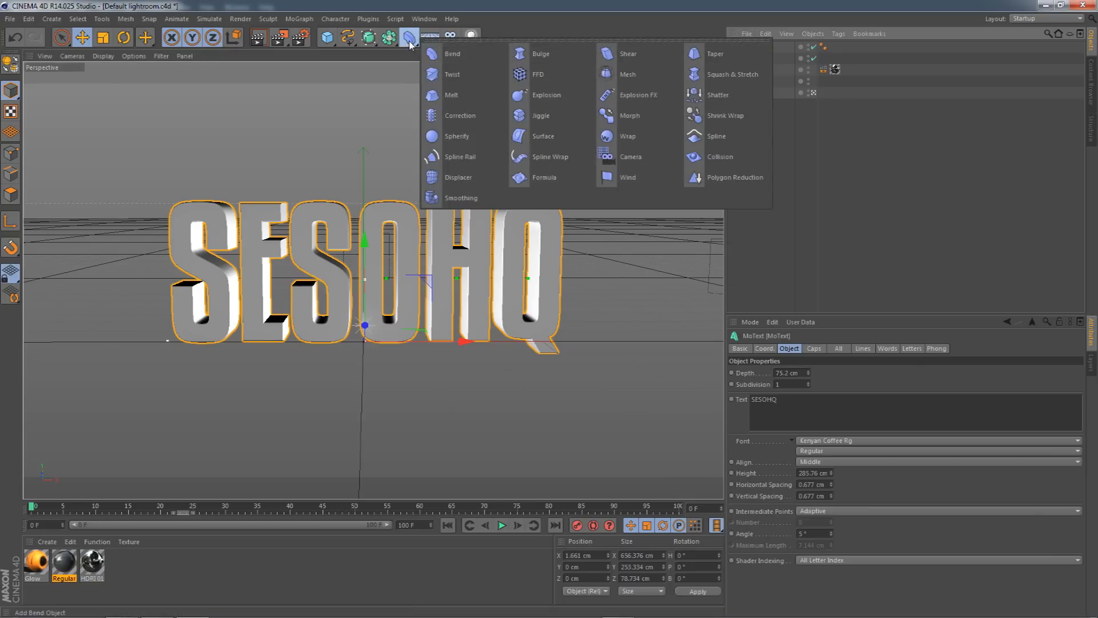
pyautogui.click(452, 94)
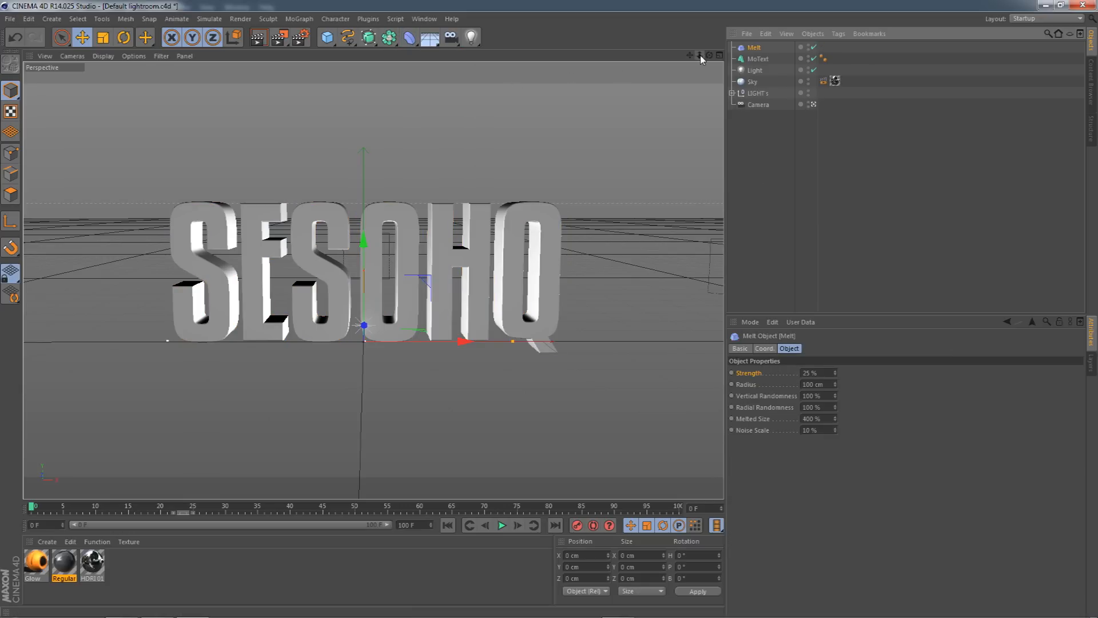
pyautogui.moveTo(756, 48)
pyautogui.mouseDown()
pyautogui.moveTo(769, 64)
pyautogui.moveTo(758, 59)
pyautogui.mouseUp()
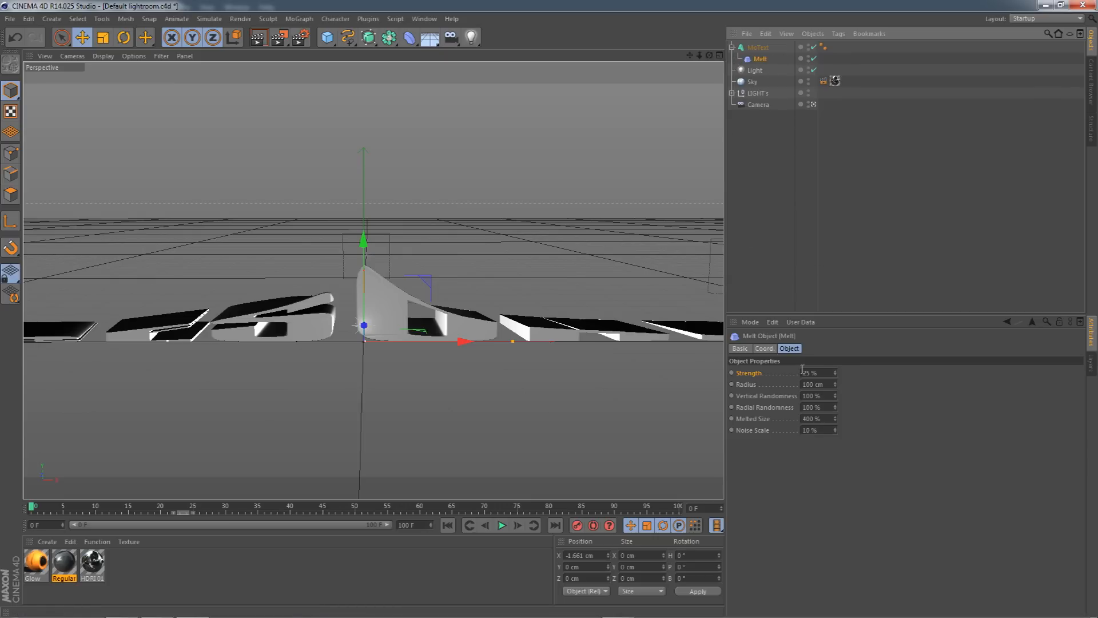
pyautogui.moveTo(837, 369); pyautogui.dragTo(806, 369)
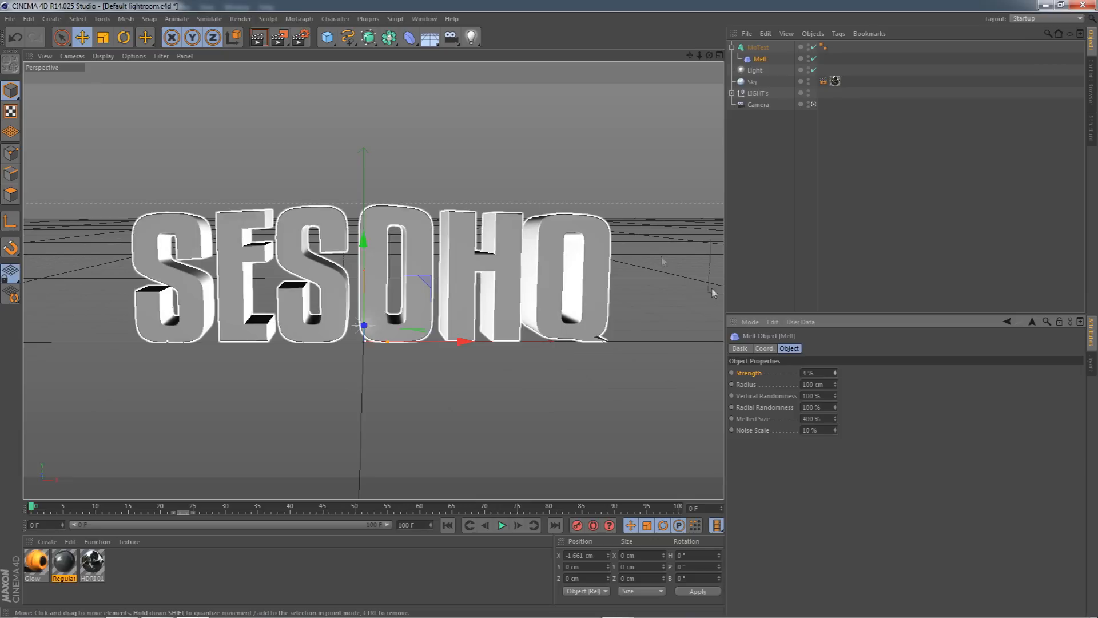
pyautogui.moveTo(835, 385)
pyautogui.mouseDown()
pyautogui.moveTo(883, 385)
pyautogui.moveTo(838, 385)
pyautogui.moveTo(851, 385)
pyautogui.mouseUp()
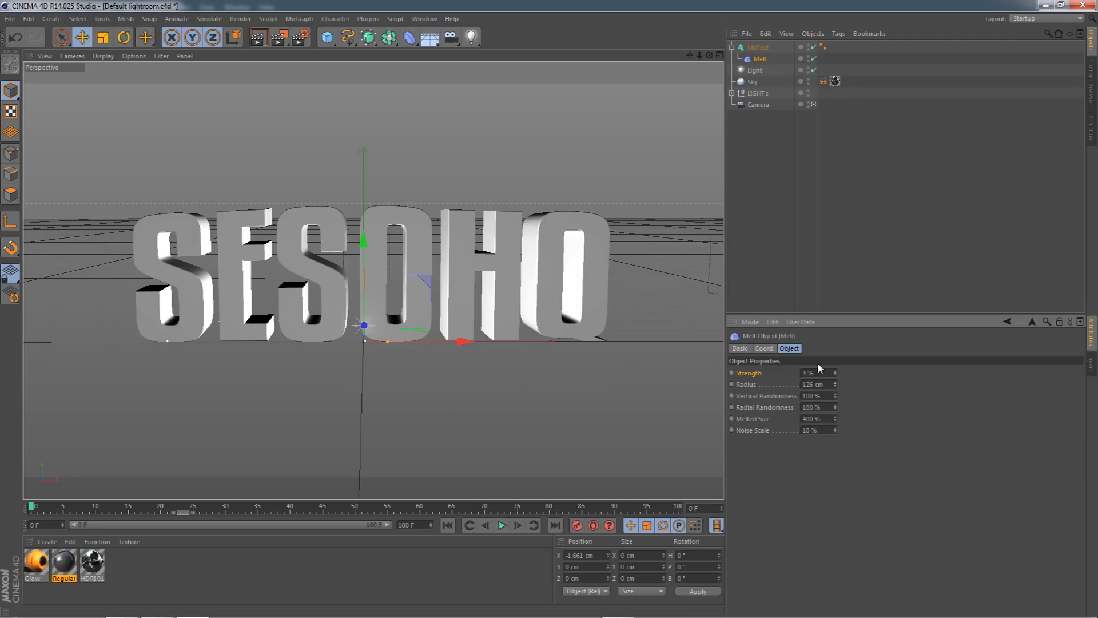
# Make the MoText object editable and expand its hierarchy down to the individual letter extrusions.
pyautogui.click(757, 47)
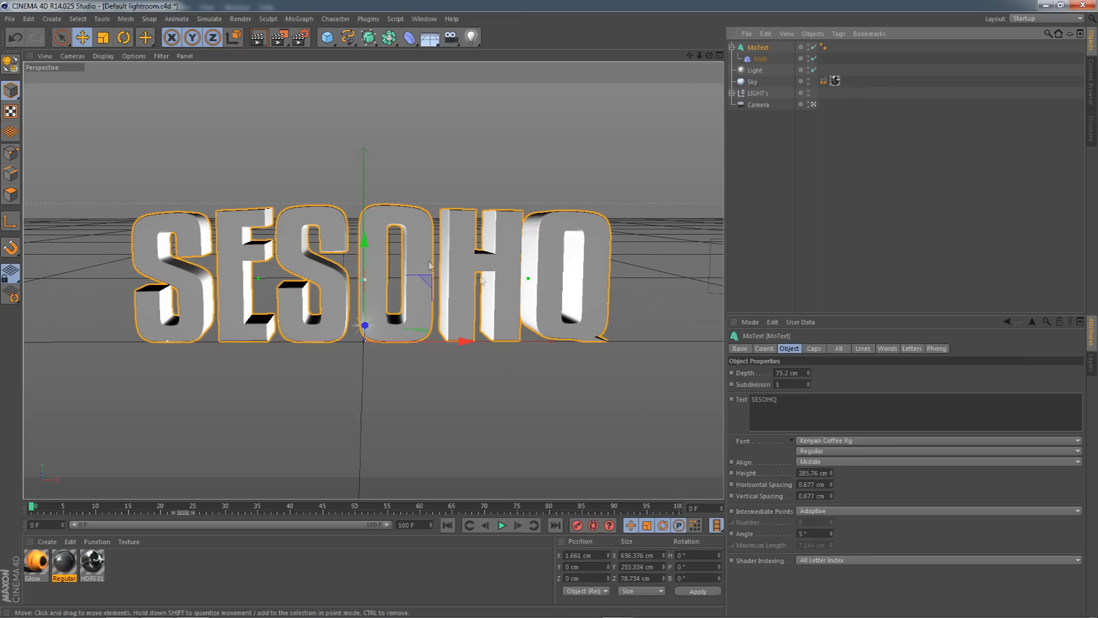
pyautogui.rightClick(760, 48)
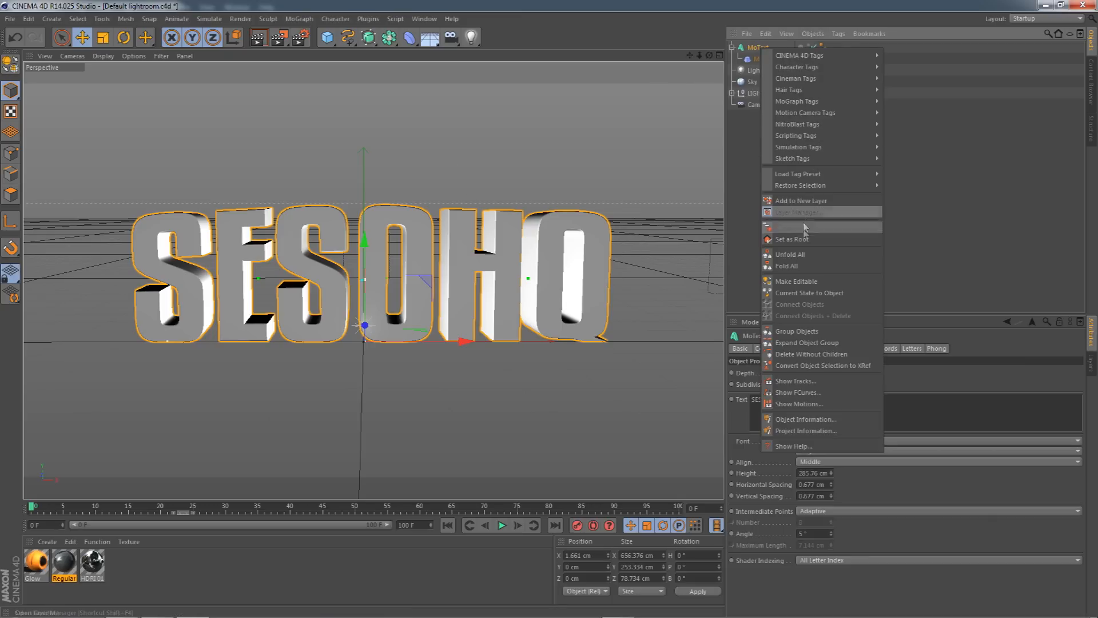
pyautogui.click(746, 49)
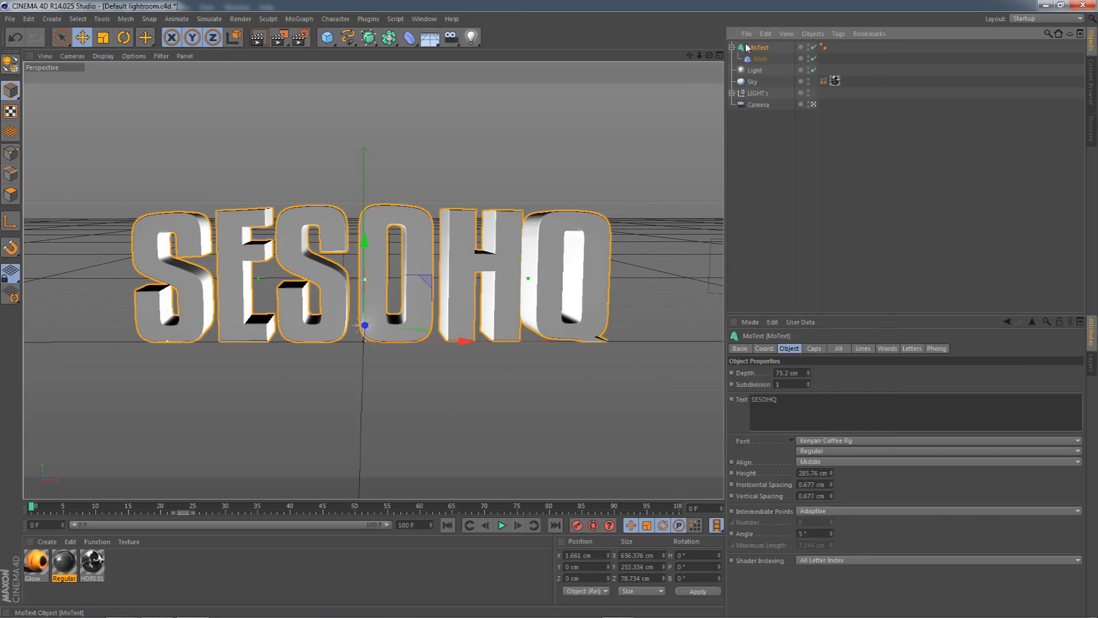
pyautogui.press('c')
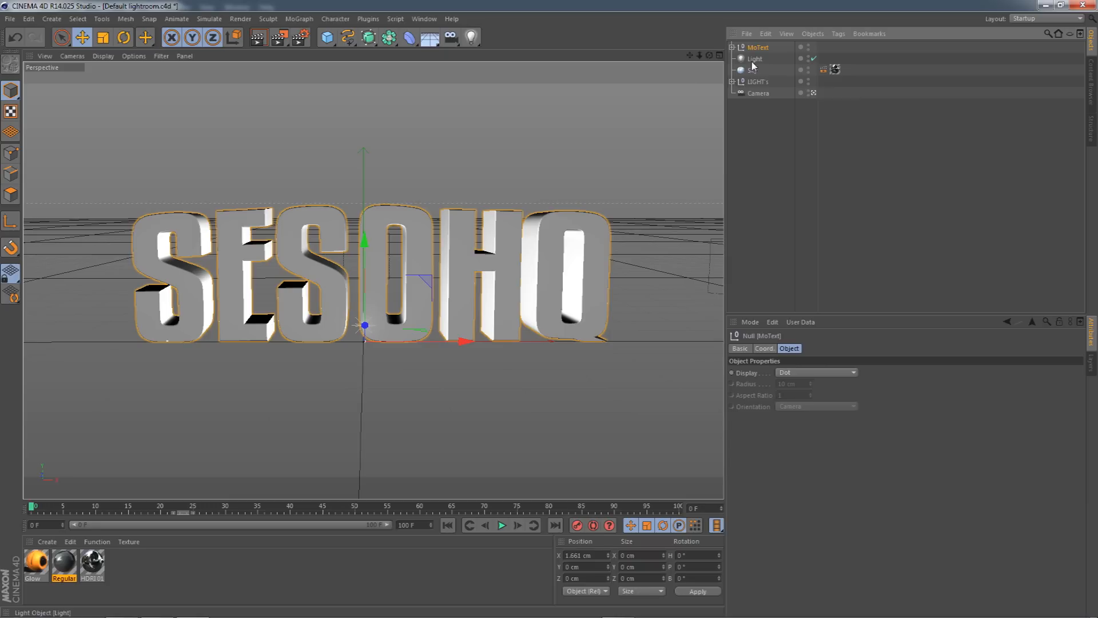
pyautogui.click(732, 48)
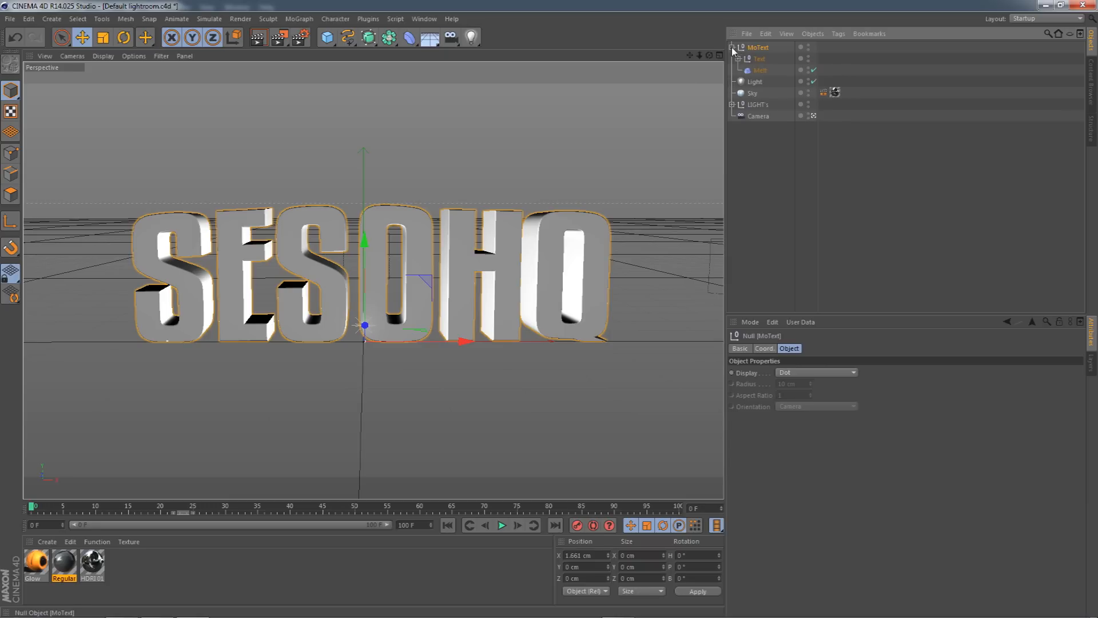
pyautogui.click(759, 71)
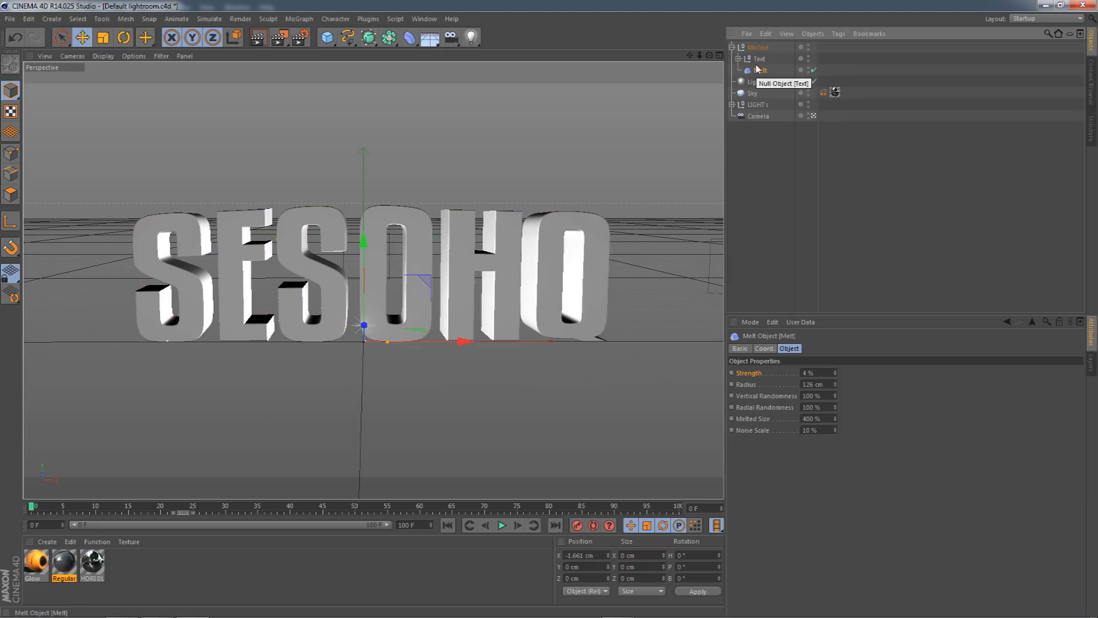
pyautogui.click(738, 59)
pyautogui.click(745, 70)
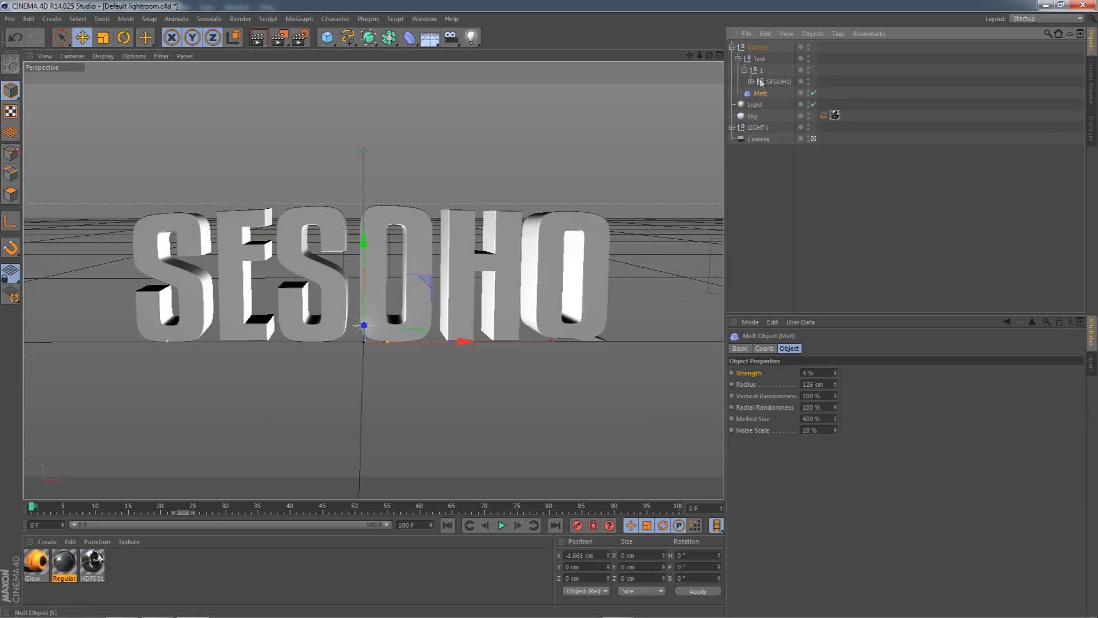
pyautogui.click(751, 81)
# Rotate the first S to about H -7.3°, P -10.6° and B -1°.
pyautogui.click(775, 93)
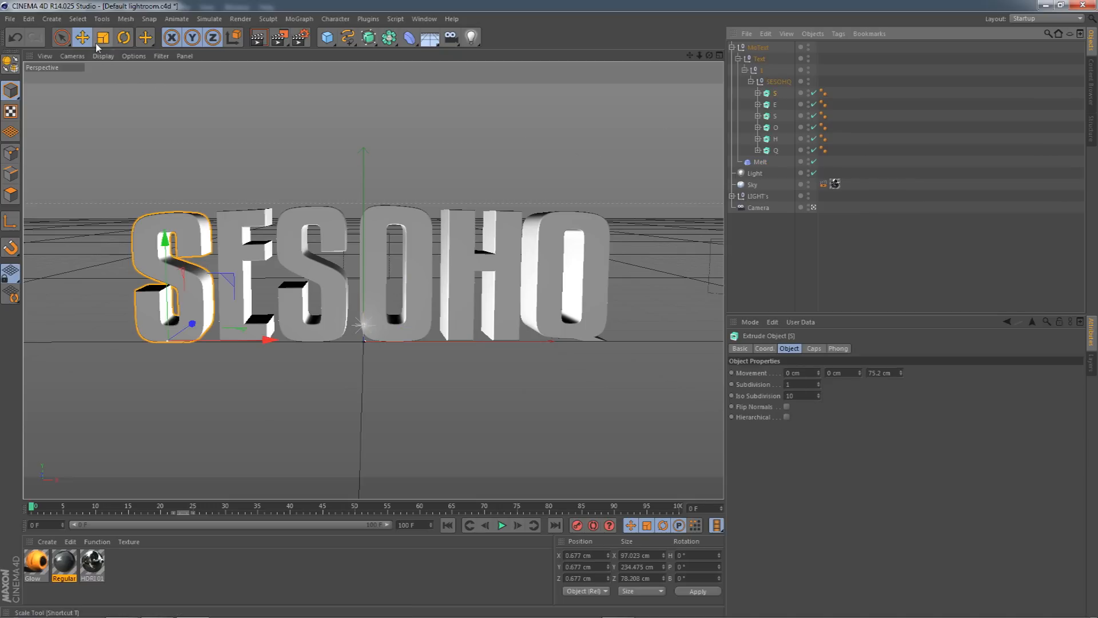
pyautogui.click(124, 37)
pyautogui.moveTo(177, 376)
pyautogui.mouseDown()
pyautogui.moveTo(157, 368)
pyautogui.moveTo(175, 357)
pyautogui.moveTo(162, 345)
pyautogui.moveTo(152, 358)
pyautogui.moveTo(163, 359)
pyautogui.mouseUp()
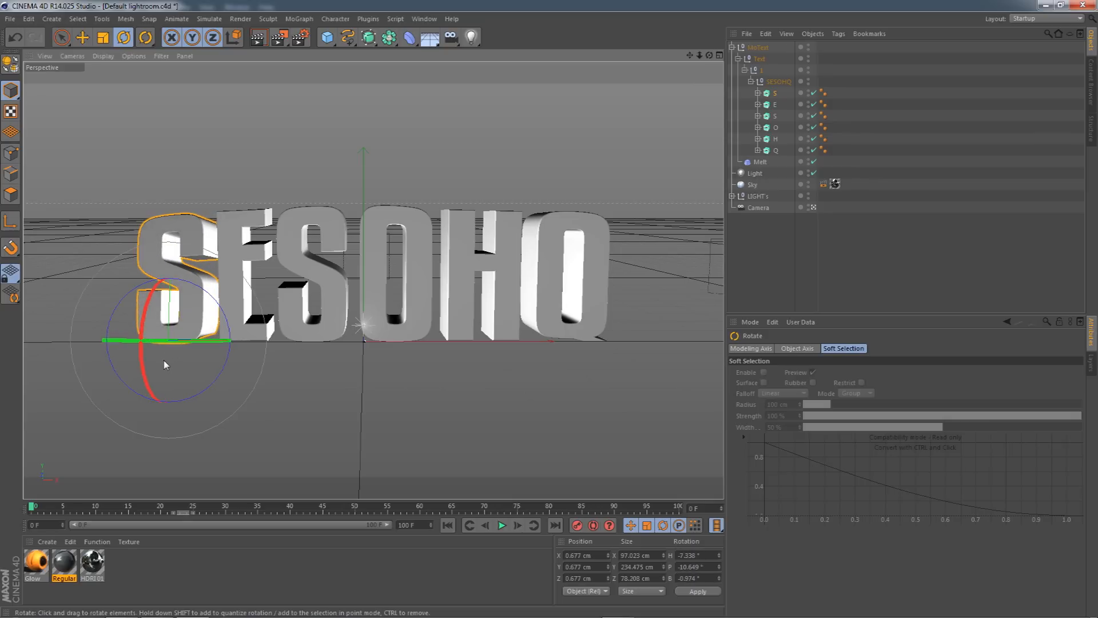
# Move the E back to about Z 66.3 cm and scale it down uniformly to about 63 × 215 × 73 cm.
pyautogui.click(240, 229)
pyautogui.click(82, 37)
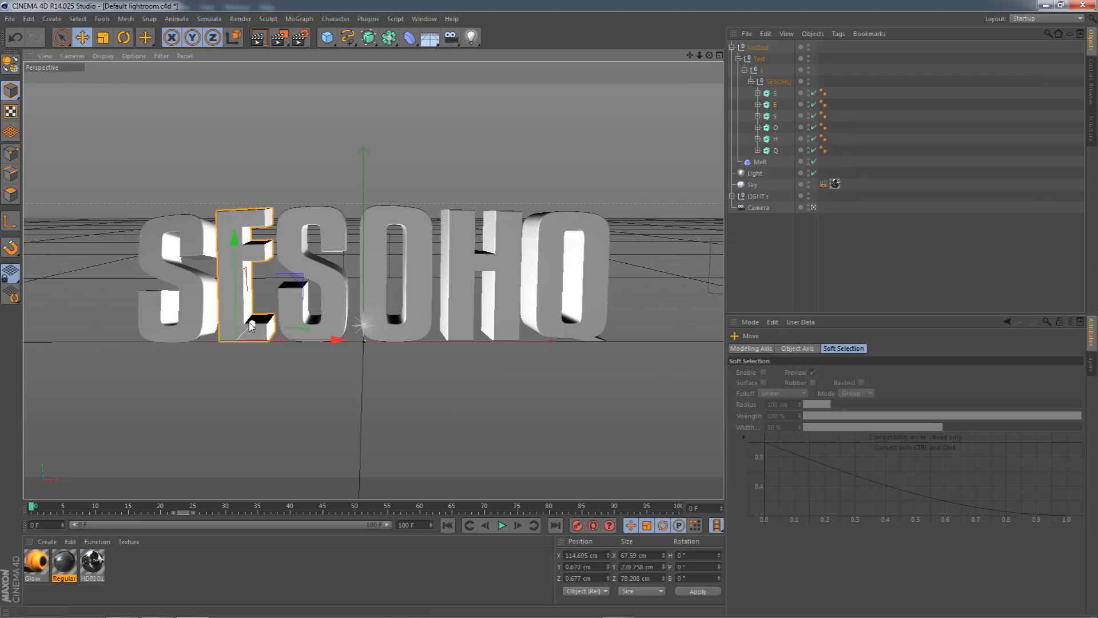
pyautogui.moveTo(257, 334); pyautogui.dragTo(265, 319)
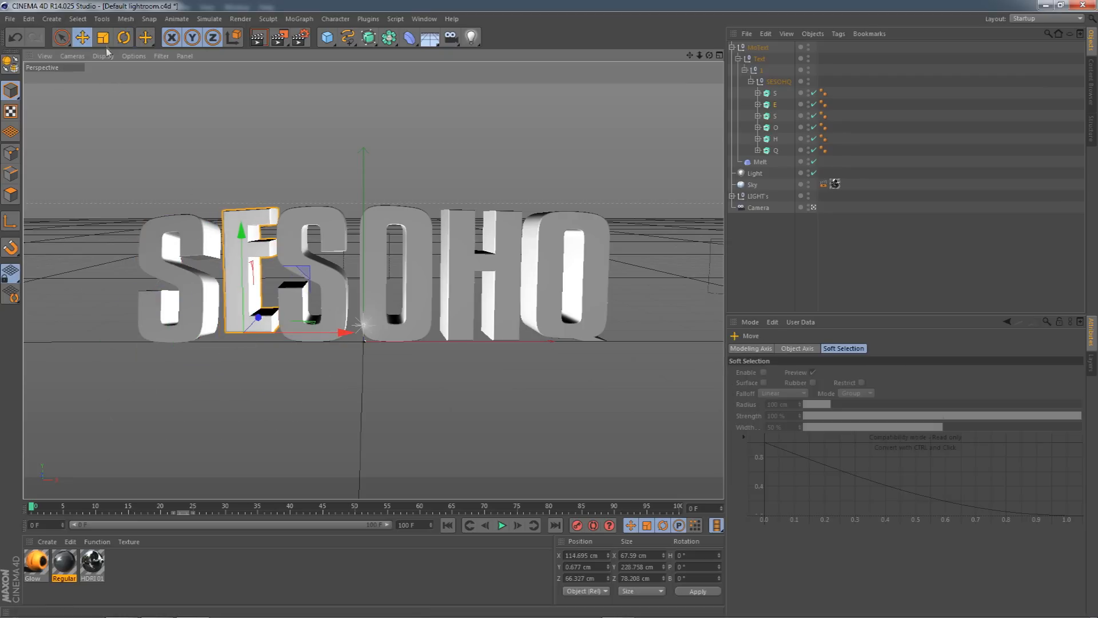
pyautogui.click(103, 38)
pyautogui.moveTo(282, 131); pyautogui.dragTo(247, 128)
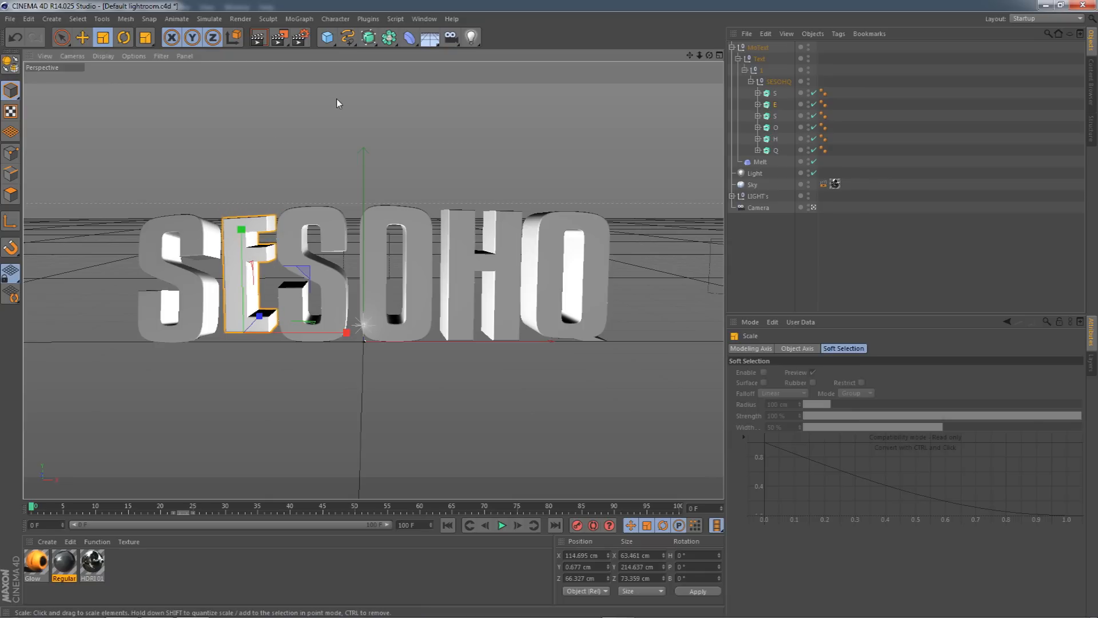
# Check the Photoshop banner, rotate the E to about H 34.8°, P -12°, B 5.8°, and place it at about X 123, Y 21, Z 63 cm.
pyautogui.click(133, 57)
pyautogui.click(124, 39)
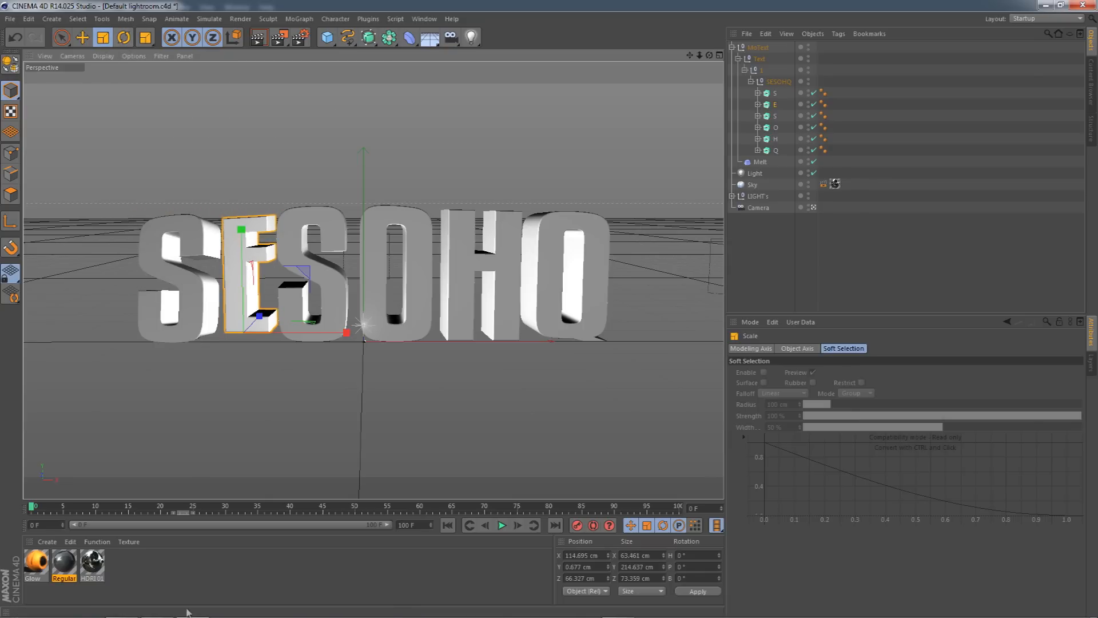
pyautogui.moveTo(190, 608)
pyautogui.click(156, 605)
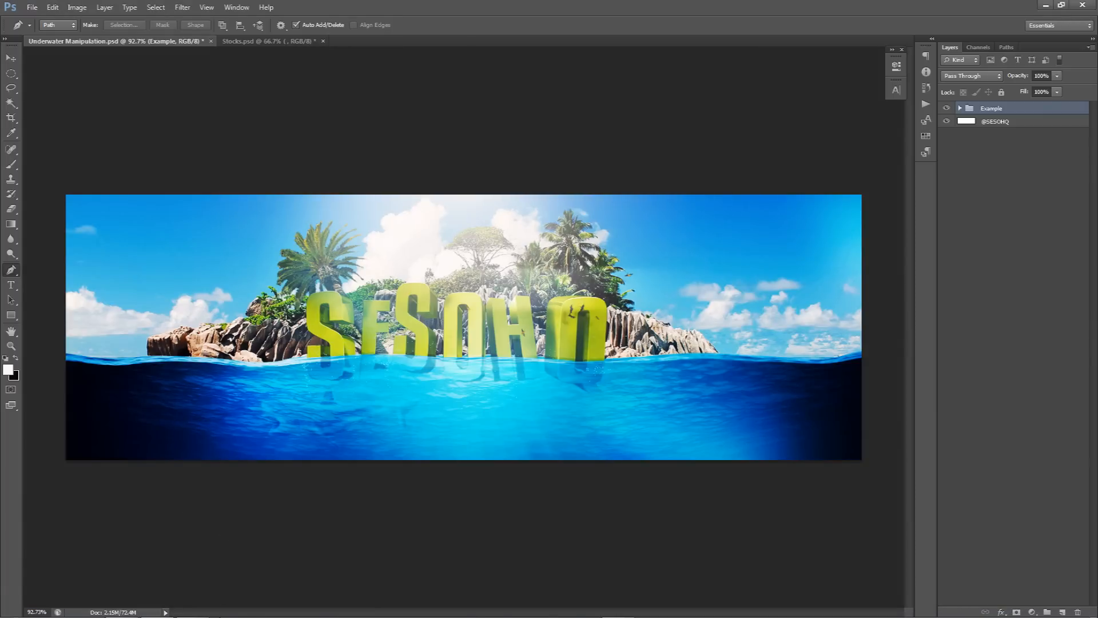
pyautogui.click(192, 605)
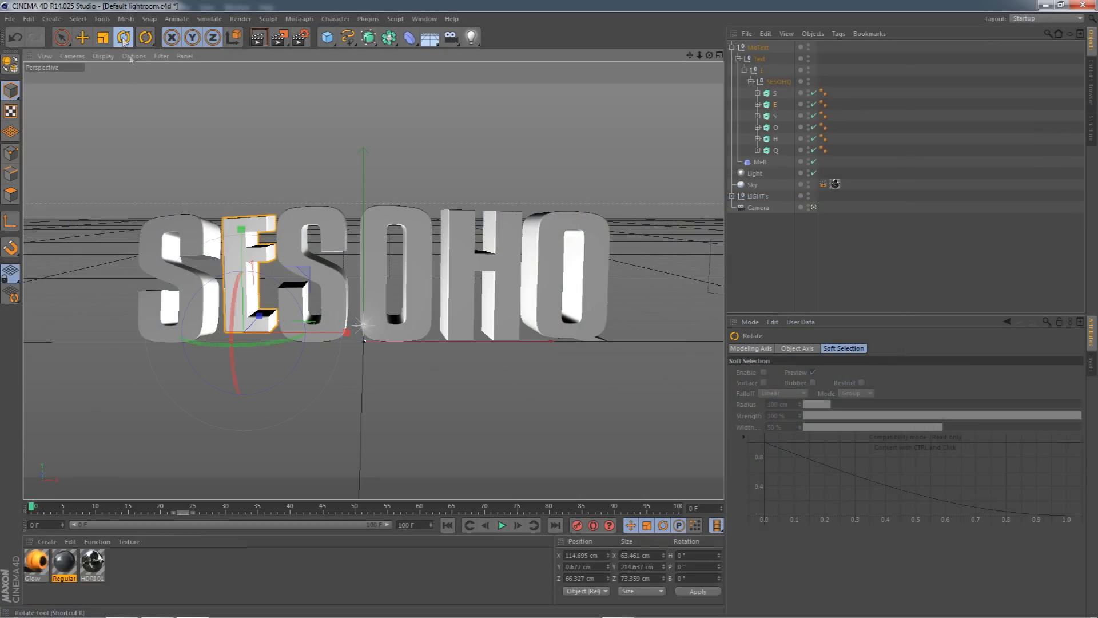
pyautogui.moveTo(246, 343); pyautogui.dragTo(295, 321)
pyautogui.moveTo(298, 326); pyautogui.dragTo(266, 297)
pyautogui.press('e')
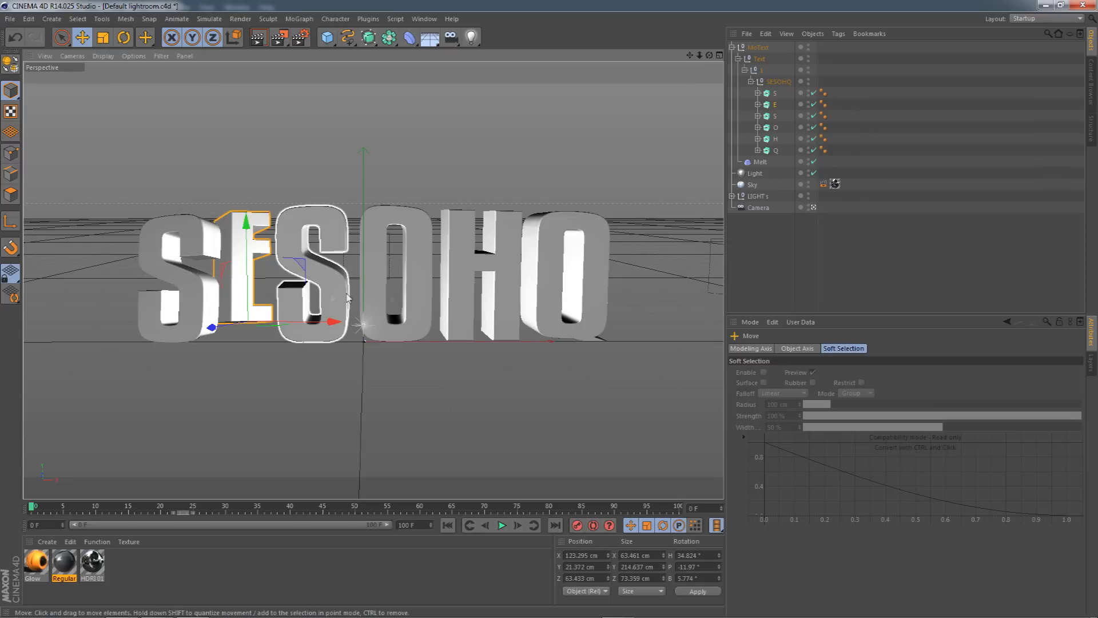
# Rotate the second S to about H 16.9°, P 15.4°, B 2.7°, and turn the O slightly.
pyautogui.click(323, 277)
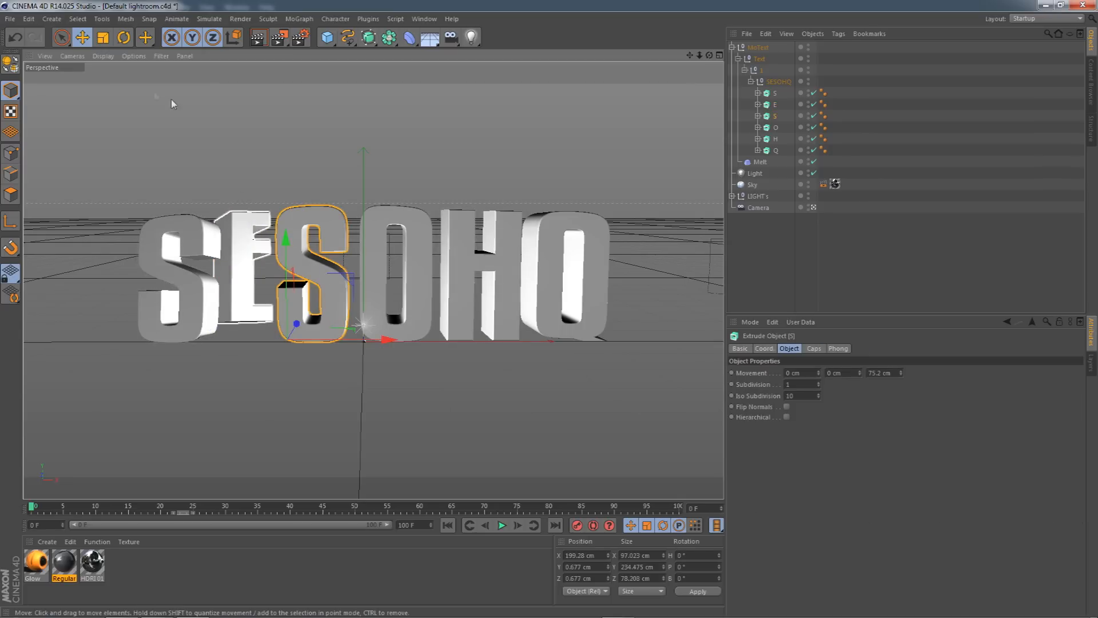
pyautogui.click(123, 38)
pyautogui.moveTo(294, 368); pyautogui.dragTo(328, 393)
pyautogui.hotkey('ctrl', 'z')
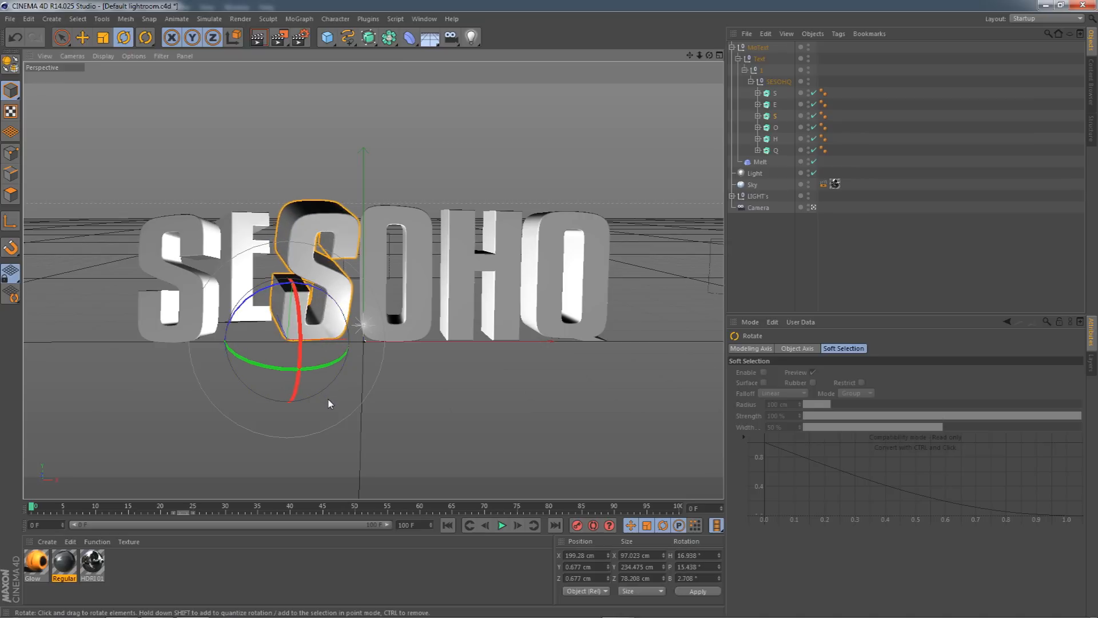
pyautogui.click(364, 336)
pyautogui.moveTo(365, 339); pyautogui.dragTo(399, 333)
# Rotate the H to about H 2.4°, P 0.3°, B -3.2°, and move it to about X 425.7, Y 0.8, Z 41 cm.
pyautogui.click(475, 291)
pyautogui.moveTo(401, 379); pyautogui.dragTo(413, 365)
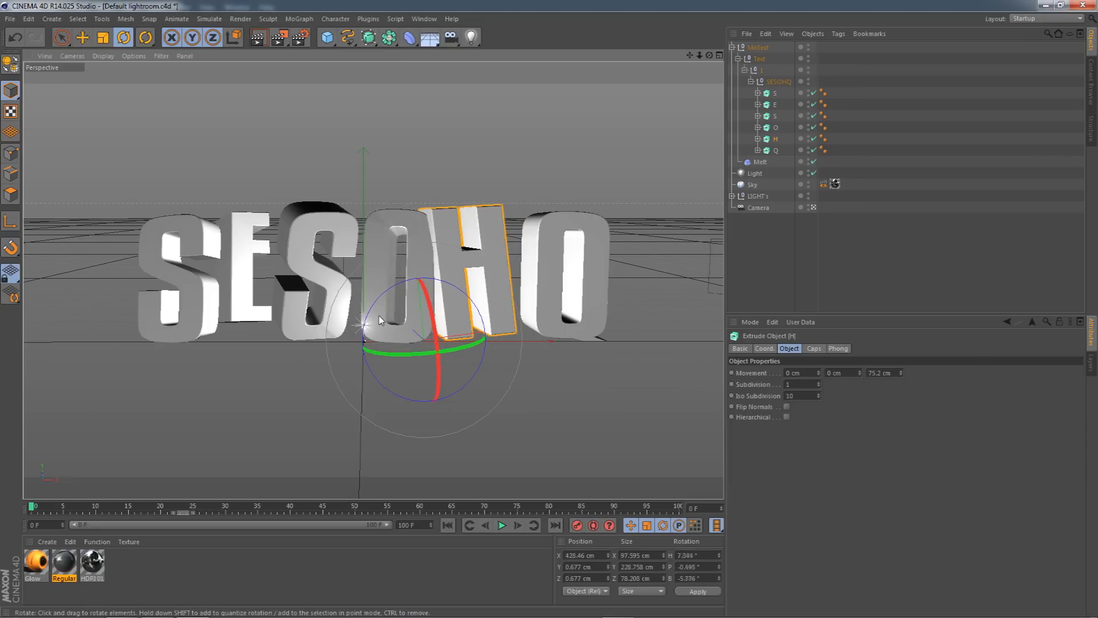
pyautogui.moveTo(480, 364); pyautogui.dragTo(463, 350)
pyautogui.moveTo(468, 296); pyautogui.dragTo(472, 302)
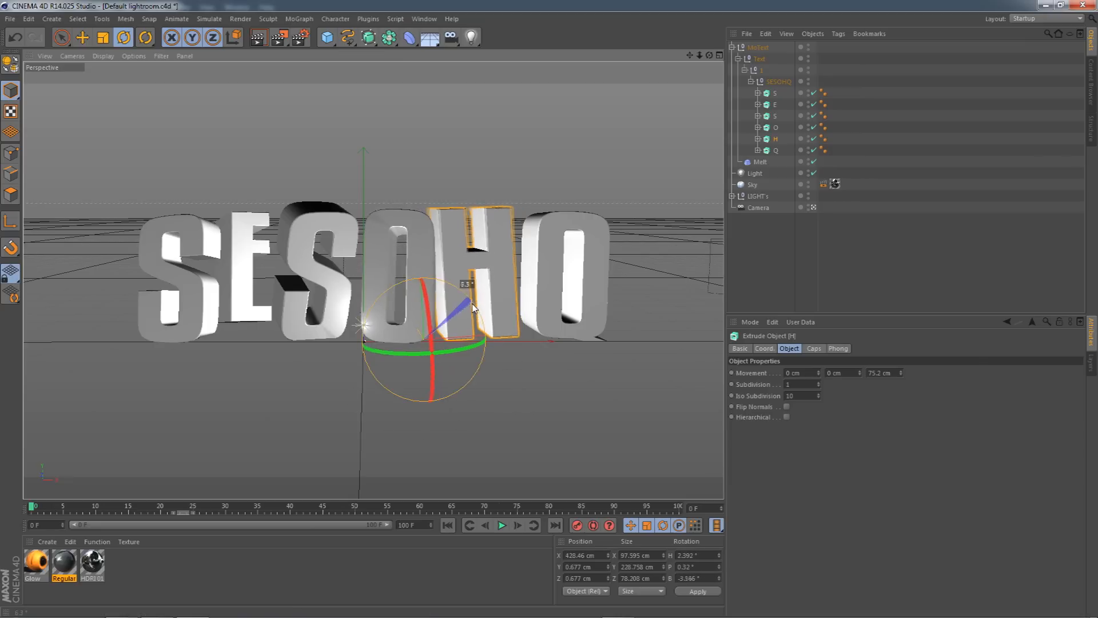
pyautogui.click(83, 37)
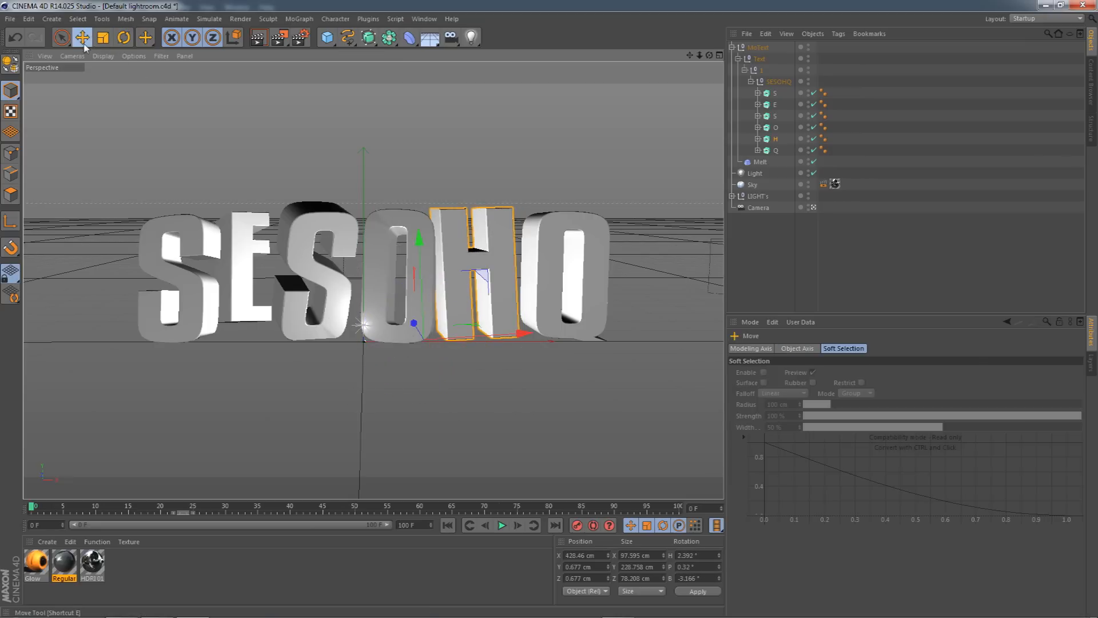
pyautogui.moveTo(411, 318); pyautogui.dragTo(411, 325)
pyautogui.moveTo(510, 333); pyautogui.dragTo(509, 332)
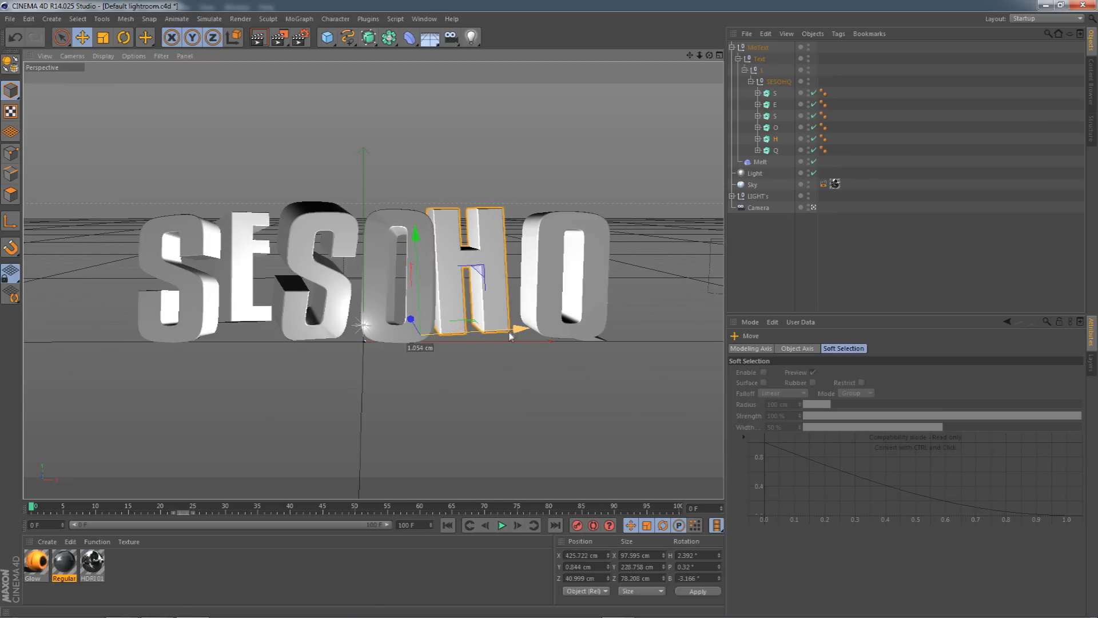
# Move the Q along X to about 568 cm and rotate it to about H 19.3°, P 6.3°, B -4.5°.
pyautogui.click(532, 309)
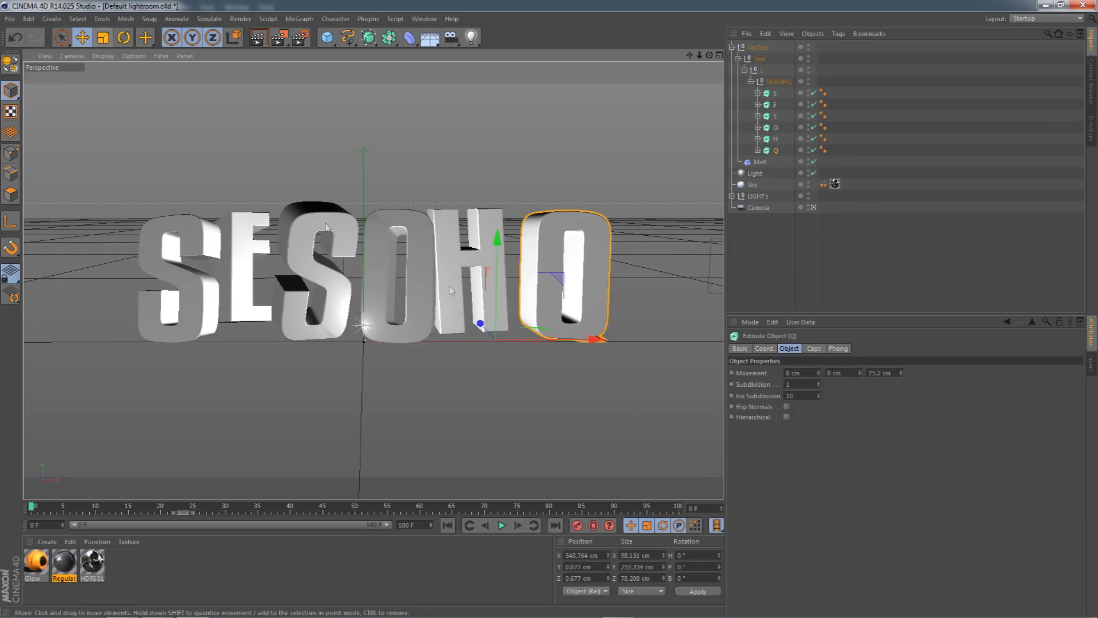
pyautogui.moveTo(569, 339); pyautogui.dragTo(582, 340)
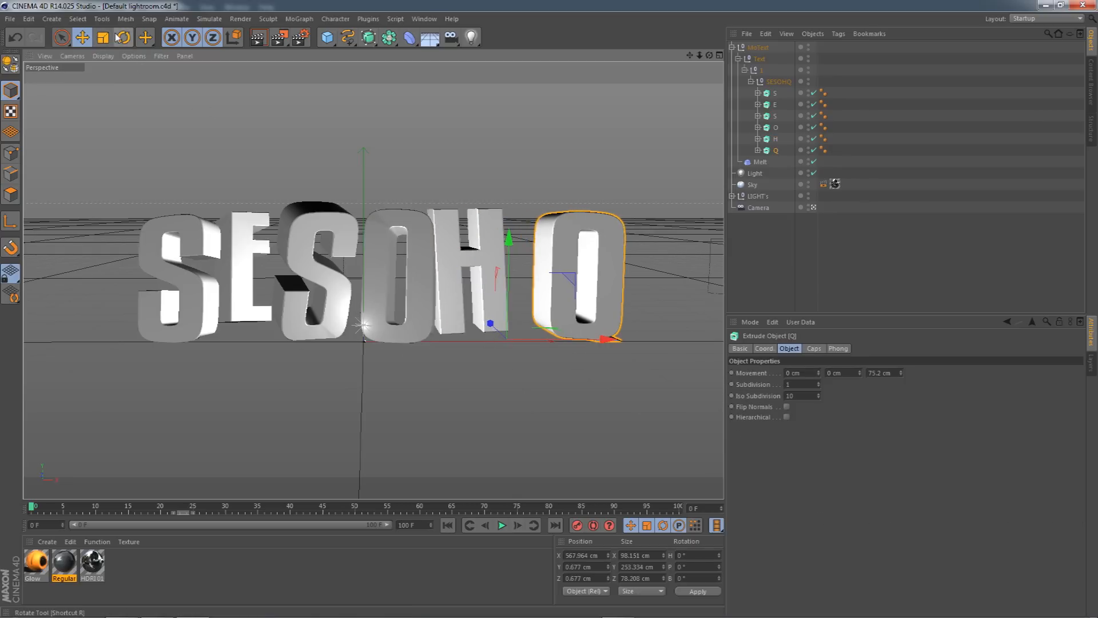
pyautogui.press('r')
pyautogui.moveTo(486, 312); pyautogui.dragTo(520, 340)
pyautogui.click(83, 38)
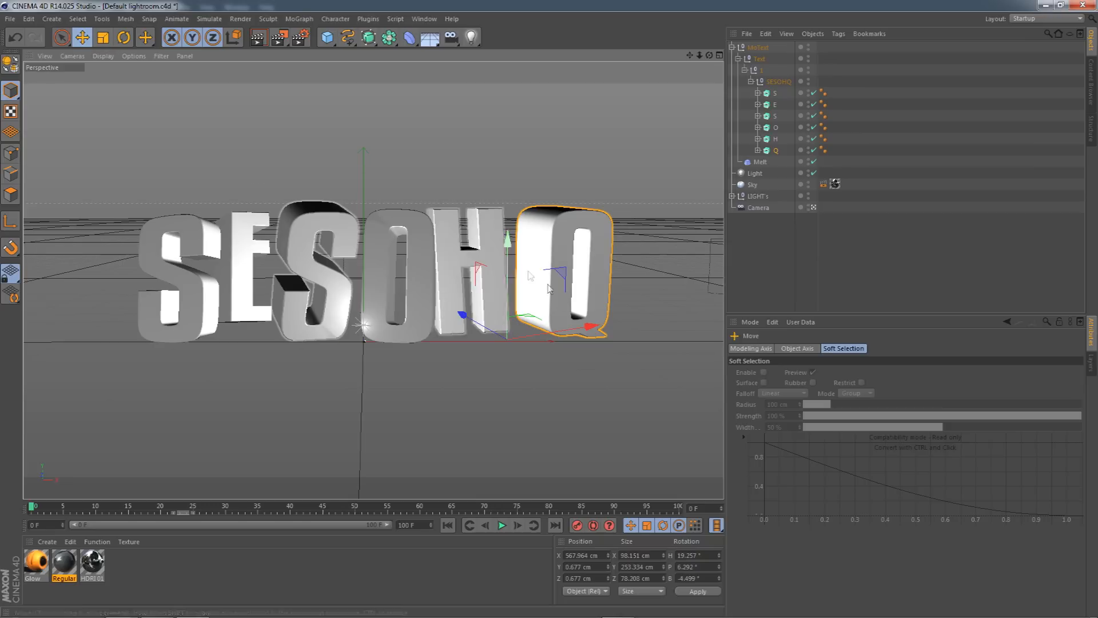
# Shift the O, H and Q together along X, away from the second S, to widen the gap between them.
pyautogui.moveTo(555, 320); pyautogui.dragTo(557, 321)
pyautogui.click(297, 269)
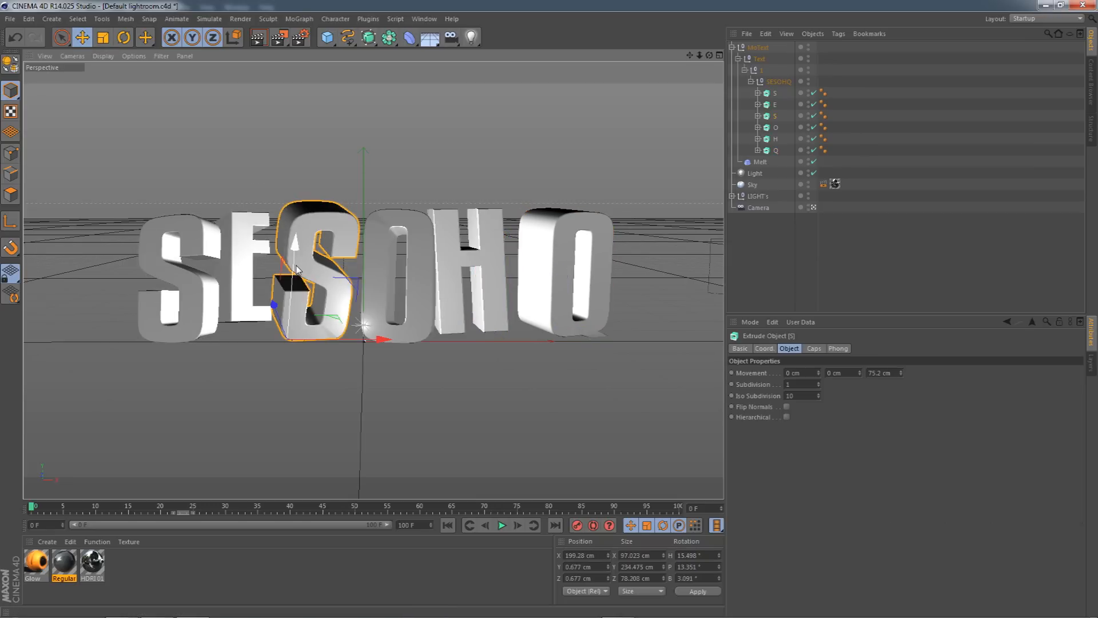
pyautogui.click(370, 336)
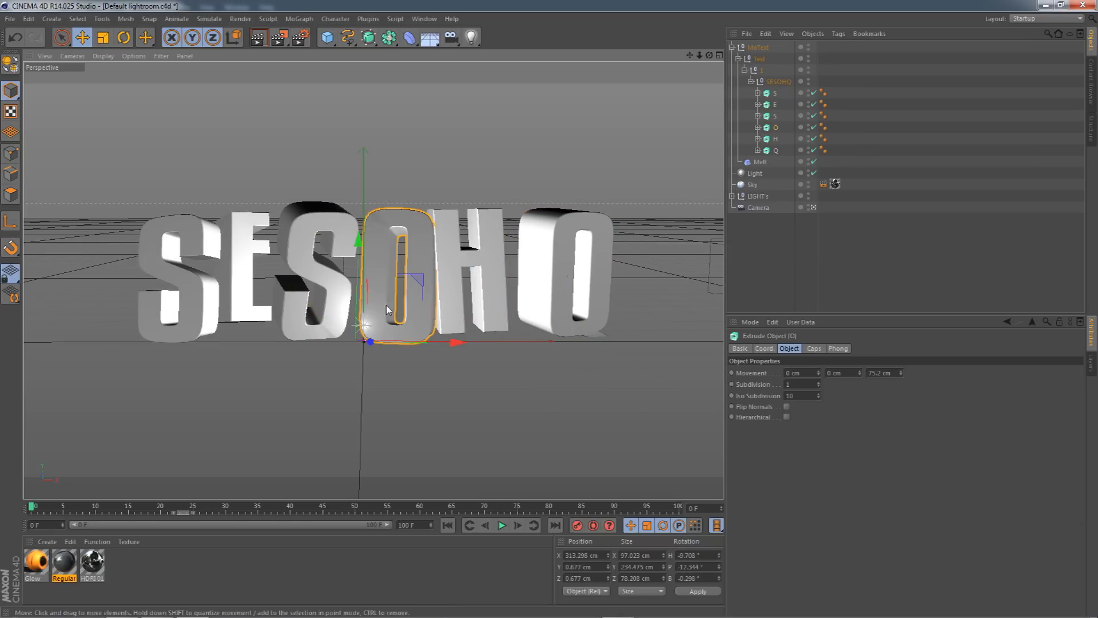
pyautogui.keyDown('shift'); pyautogui.click(452, 265); pyautogui.keyUp('shift')
pyautogui.keyDown('shift'); pyautogui.click(544, 270); pyautogui.keyUp('shift')
pyautogui.moveTo(526, 338); pyautogui.dragTo(547, 338)
# Move the second S slightly along X toward the O, and shift the O and H back toward the S.
pyautogui.click(363, 315)
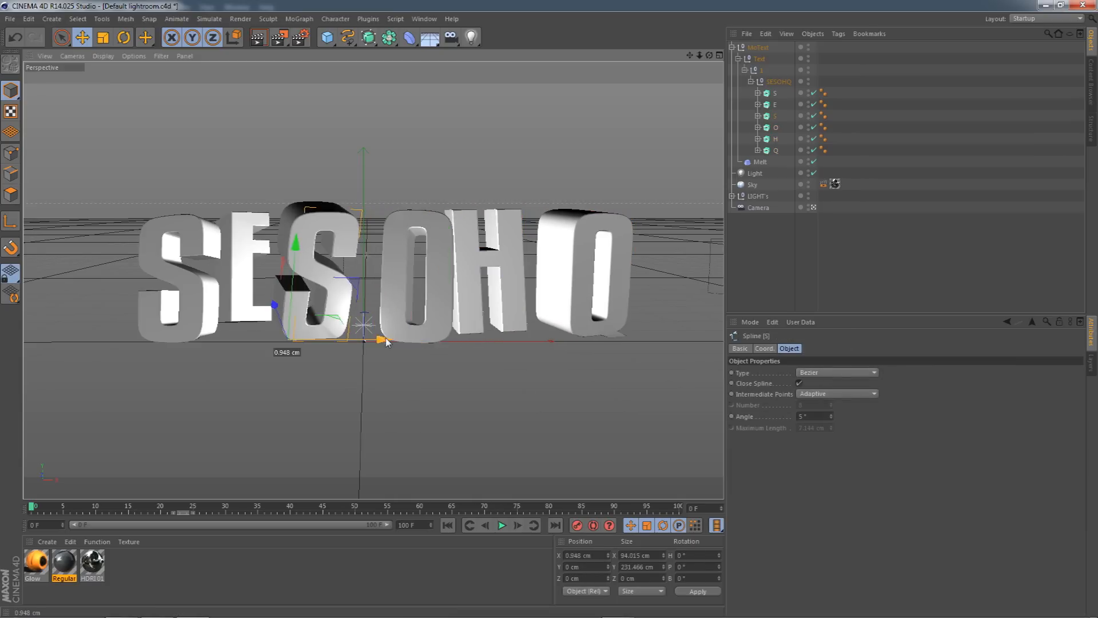
pyautogui.click(459, 296)
pyautogui.keyDown('shift'); pyautogui.click(446, 299); pyautogui.keyUp('shift')
pyautogui.moveTo(480, 336); pyautogui.dragTo(474, 337)
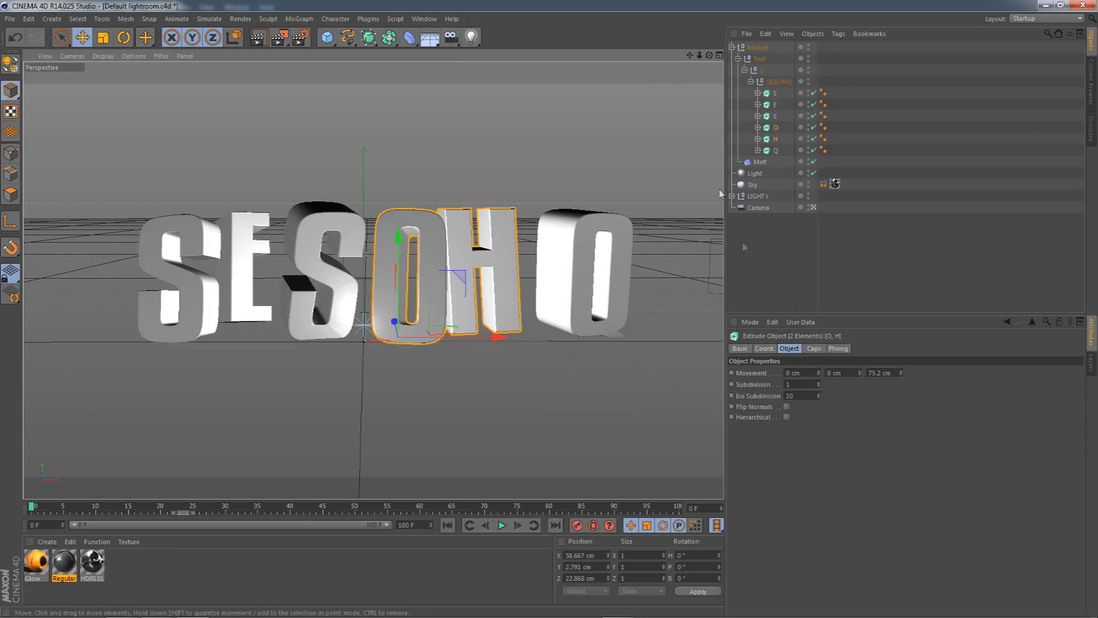
pyautogui.click(771, 253)
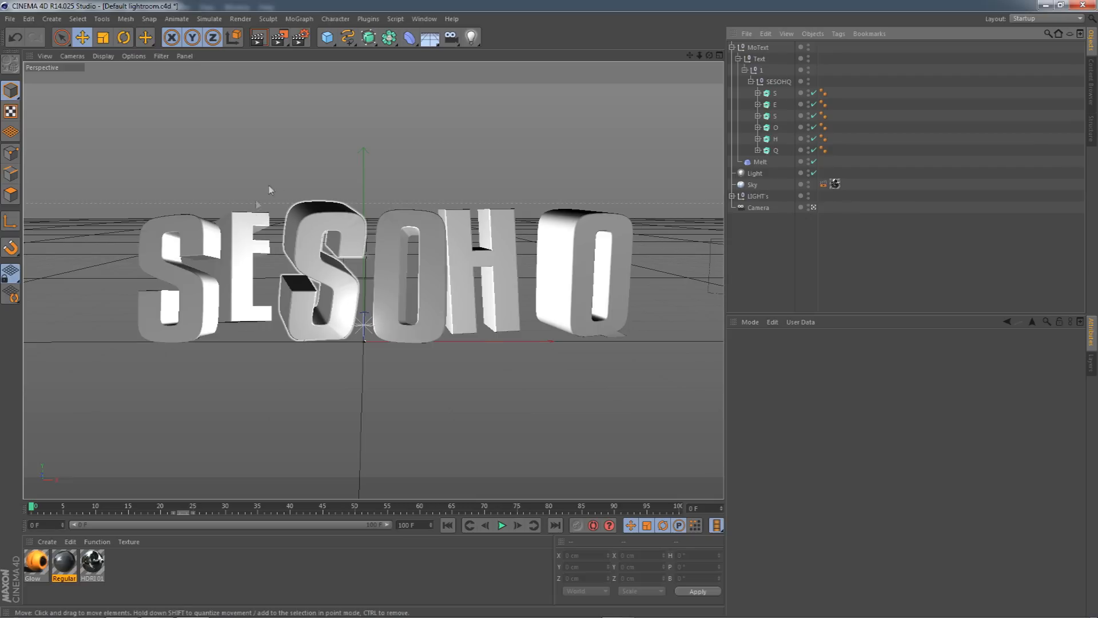
# Rotate the E to about H 37.7°, P -5.3°, B 0.1°, and move it to about X 139.4, Y 6.4, Z 61.6 cm.
pyautogui.click(246, 236)
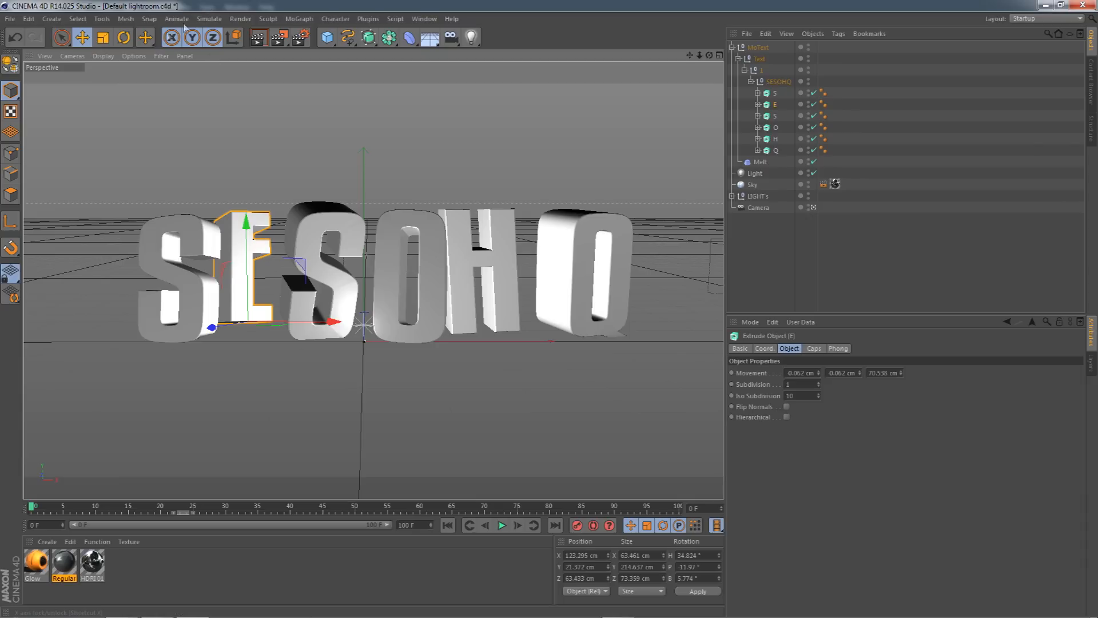
pyautogui.click(124, 37)
pyautogui.moveTo(233, 322); pyautogui.dragTo(245, 321)
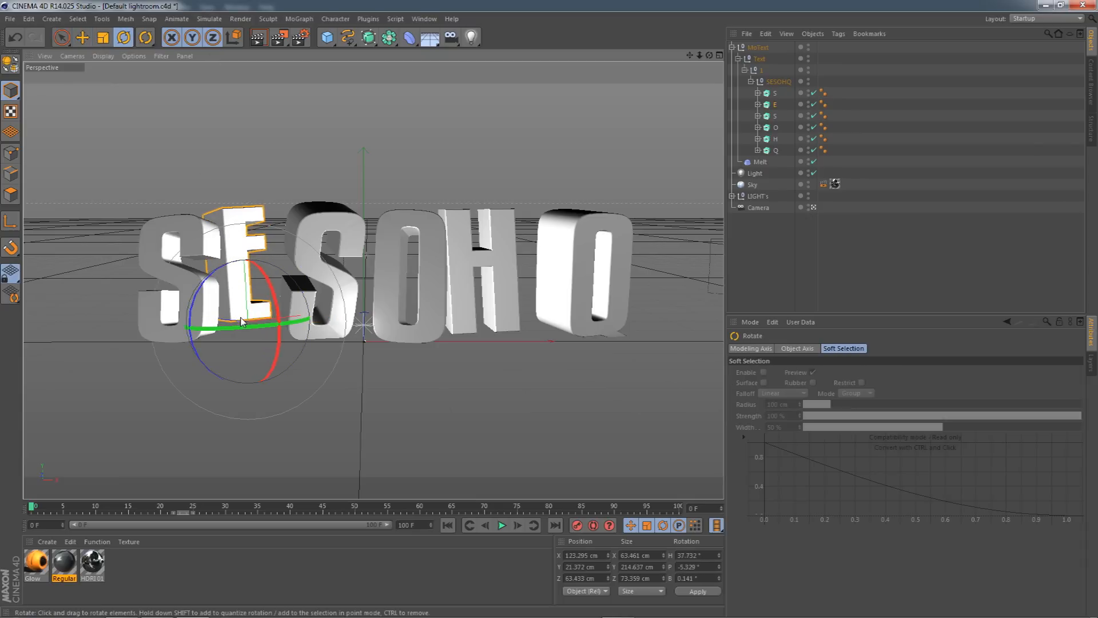
pyautogui.click(82, 38)
pyautogui.moveTo(137, 144); pyautogui.dragTo(146, 153)
pyautogui.moveTo(271, 227); pyautogui.dragTo(273, 226)
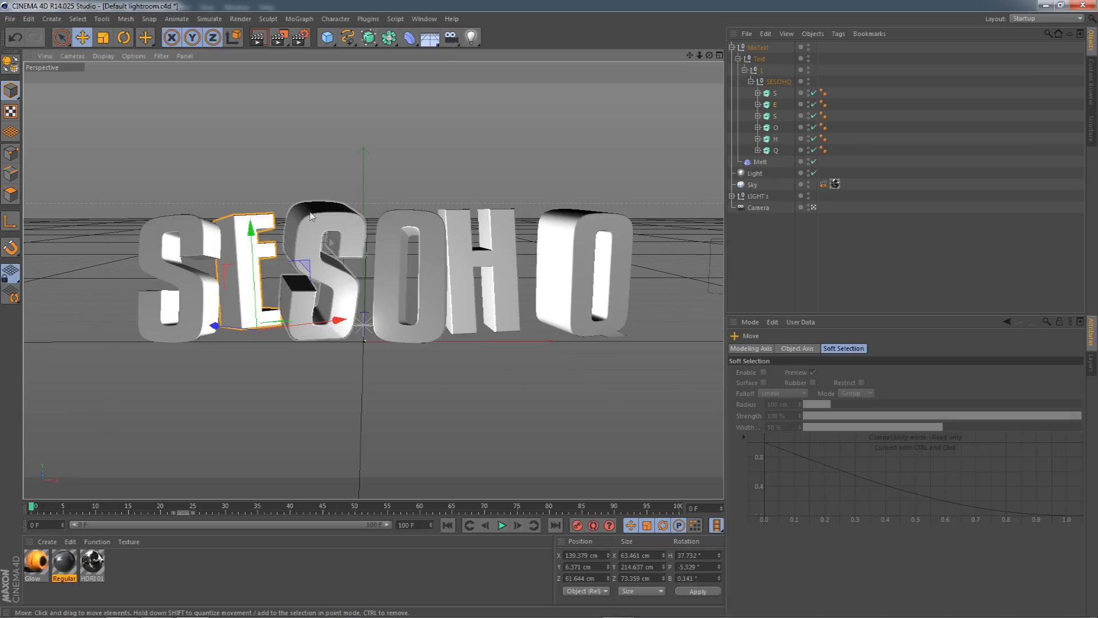
# Add a Melt deformer and nest it inside the second S's Extrude object, below its spline.
pyautogui.click(337, 233)
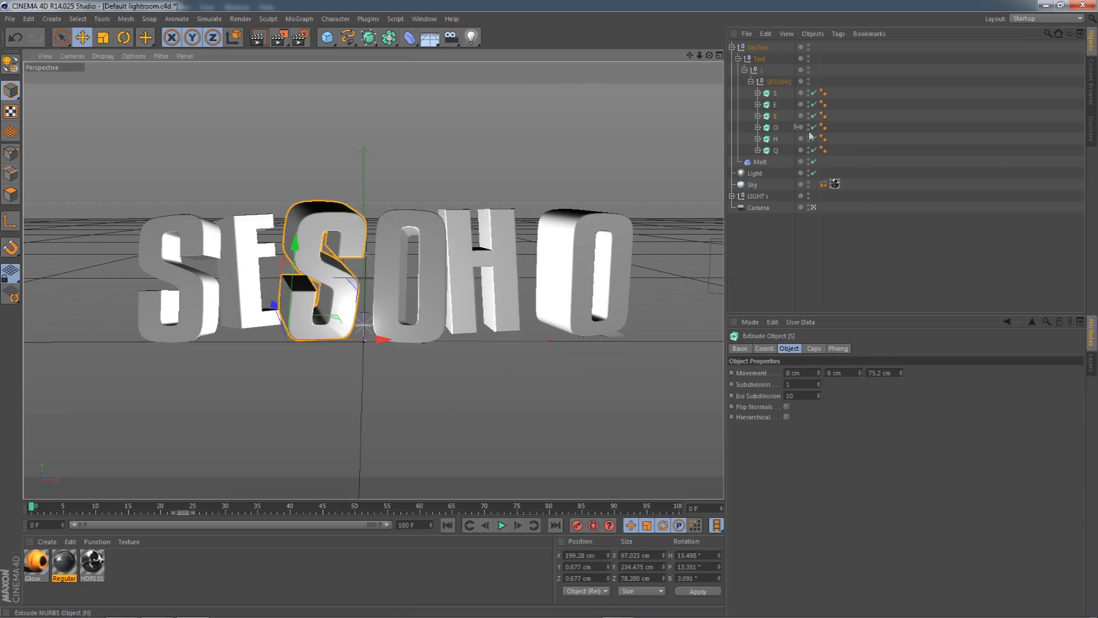
pyautogui.click(410, 37)
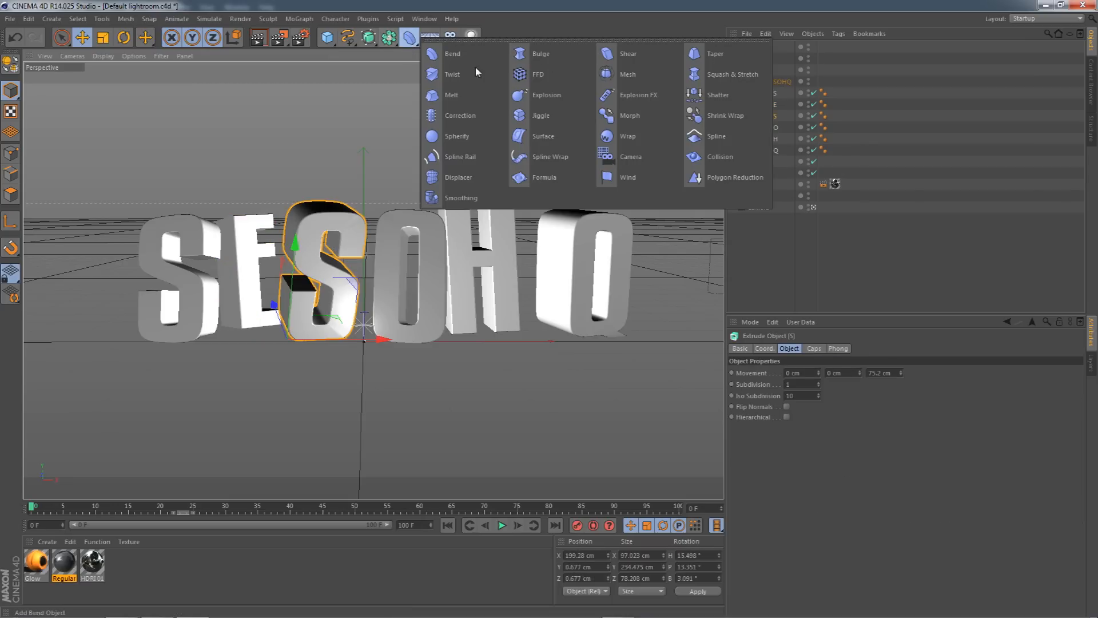
pyautogui.click(452, 95)
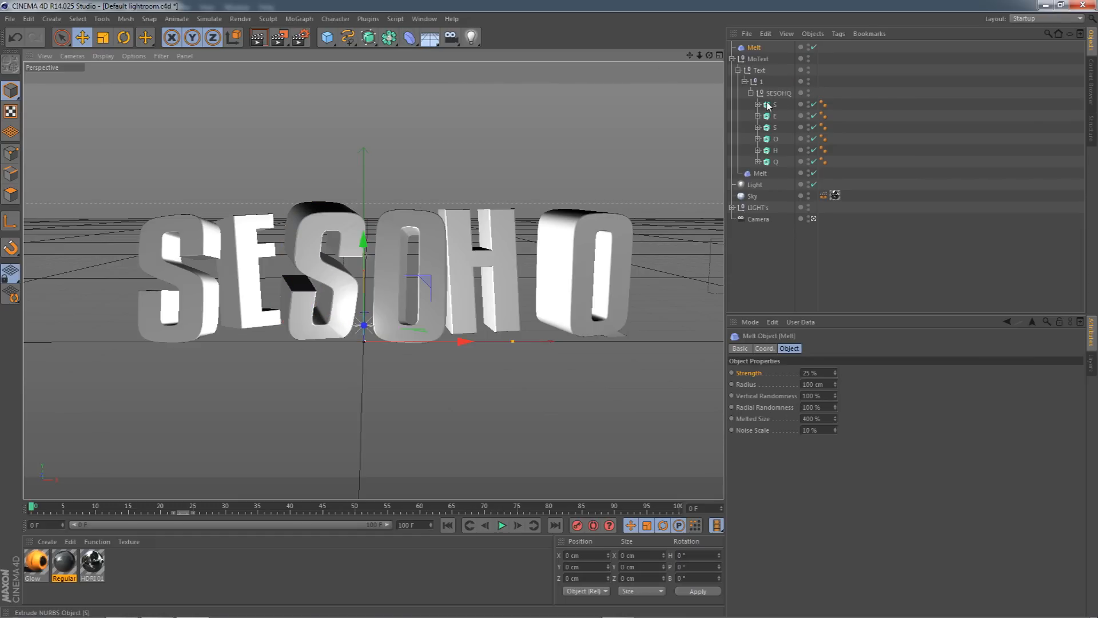
pyautogui.click(334, 218)
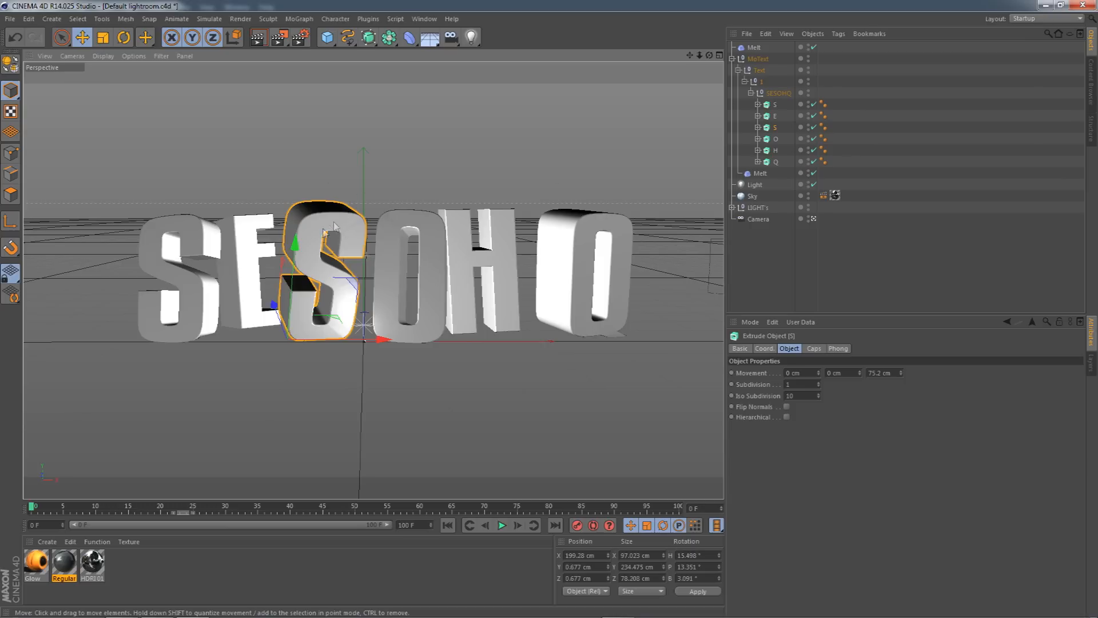
pyautogui.click(758, 127)
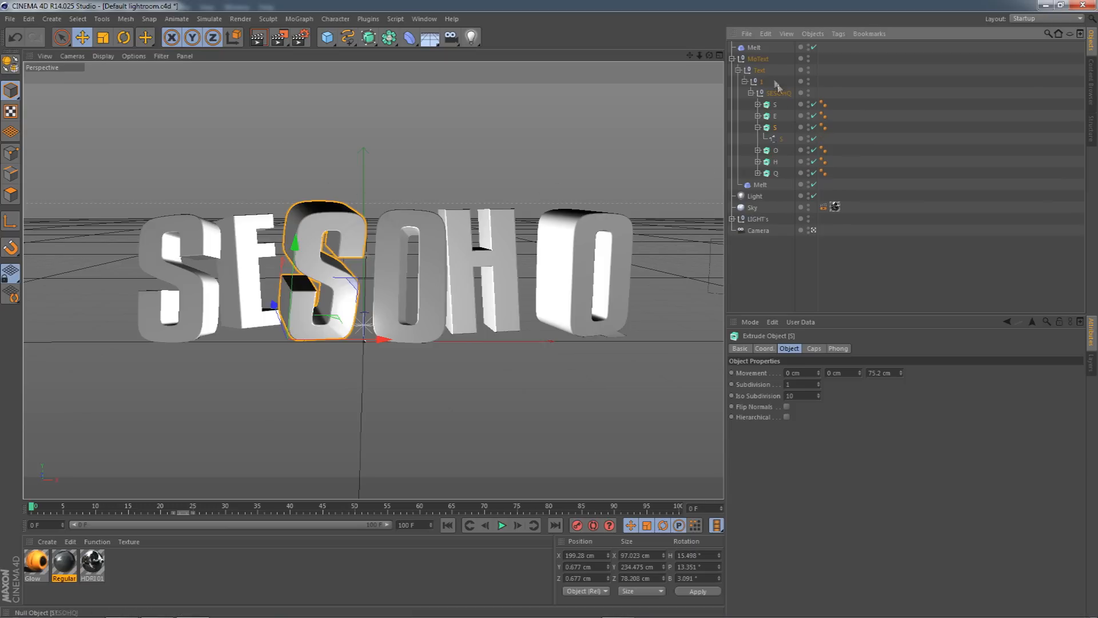
pyautogui.click(754, 48)
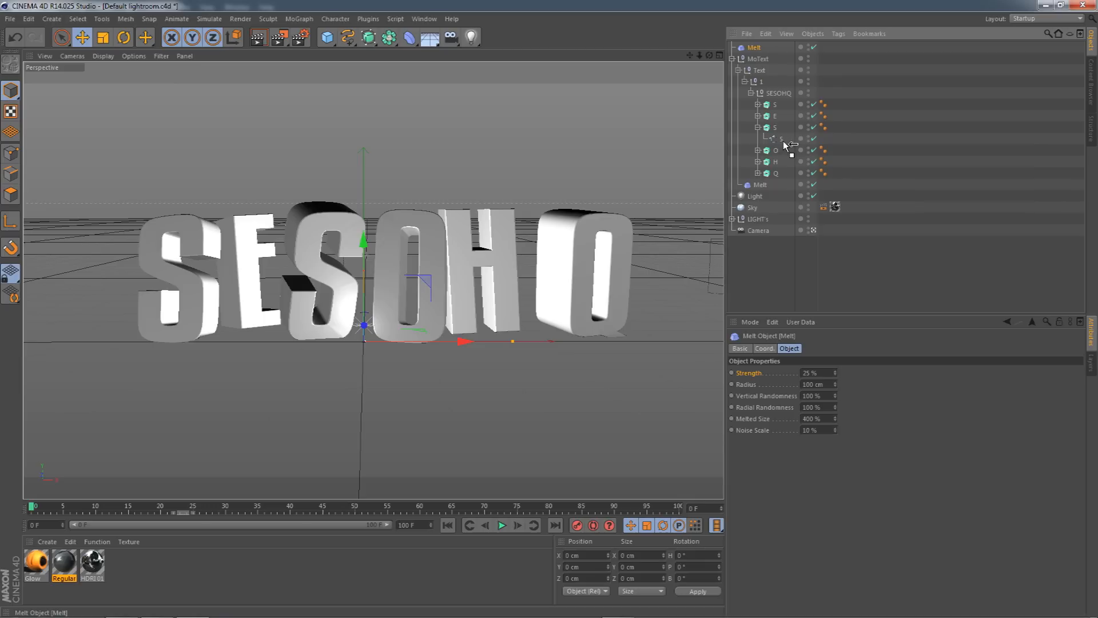
pyautogui.moveTo(782, 145); pyautogui.dragTo(784, 143)
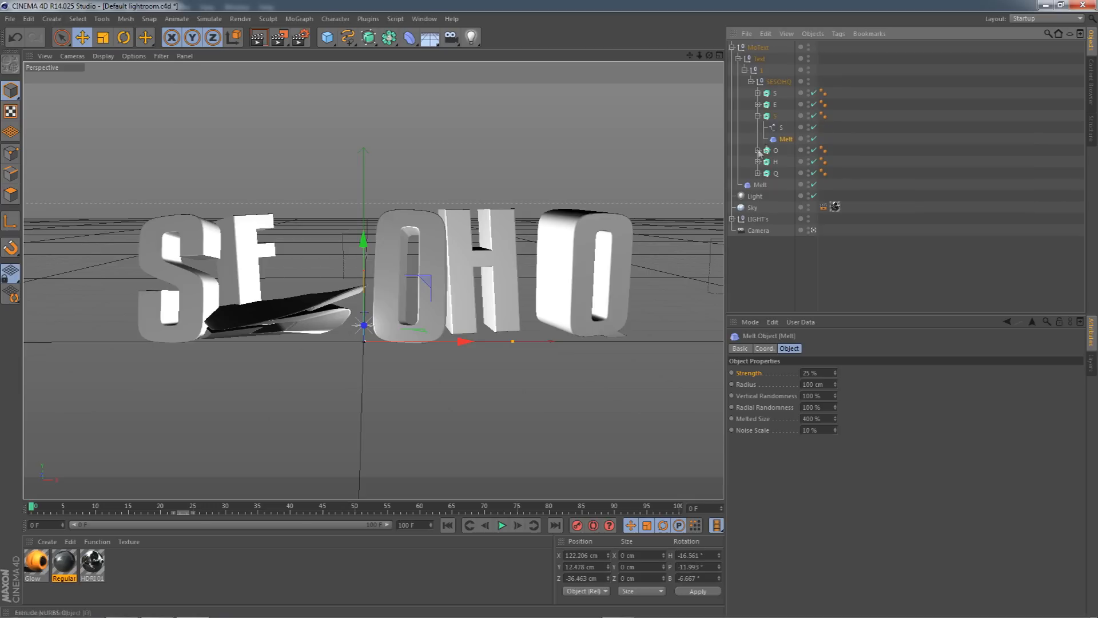
# Set the second S's Melt deformer to 2% strength and a 26 cm radius.
pyautogui.moveTo(835, 374); pyautogui.dragTo(835, 415)
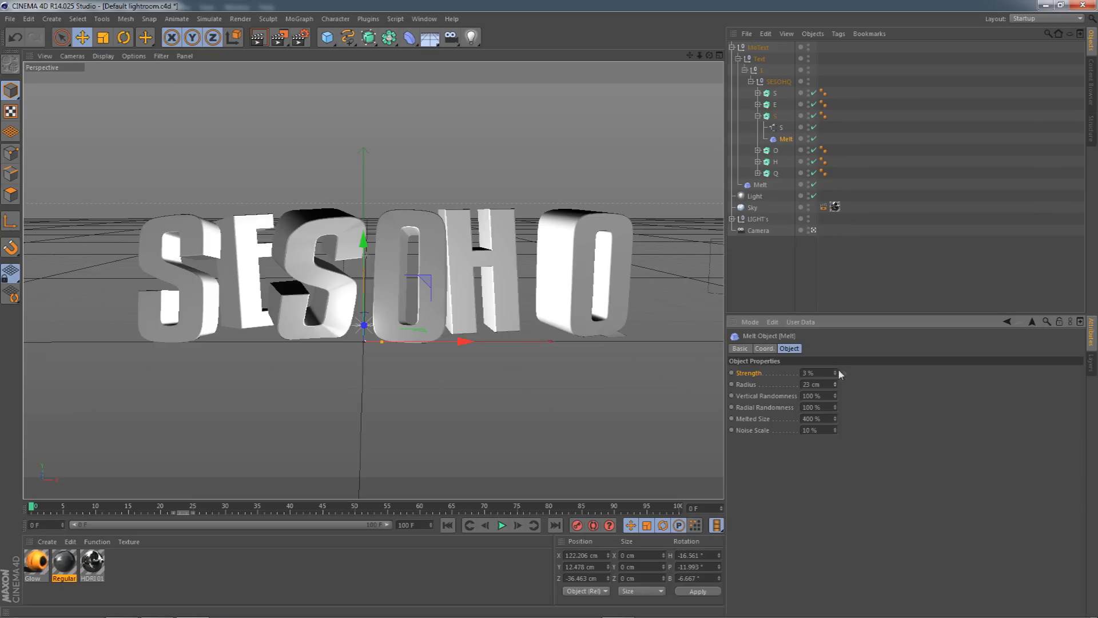
pyautogui.moveTo(833, 372); pyautogui.dragTo(836, 391)
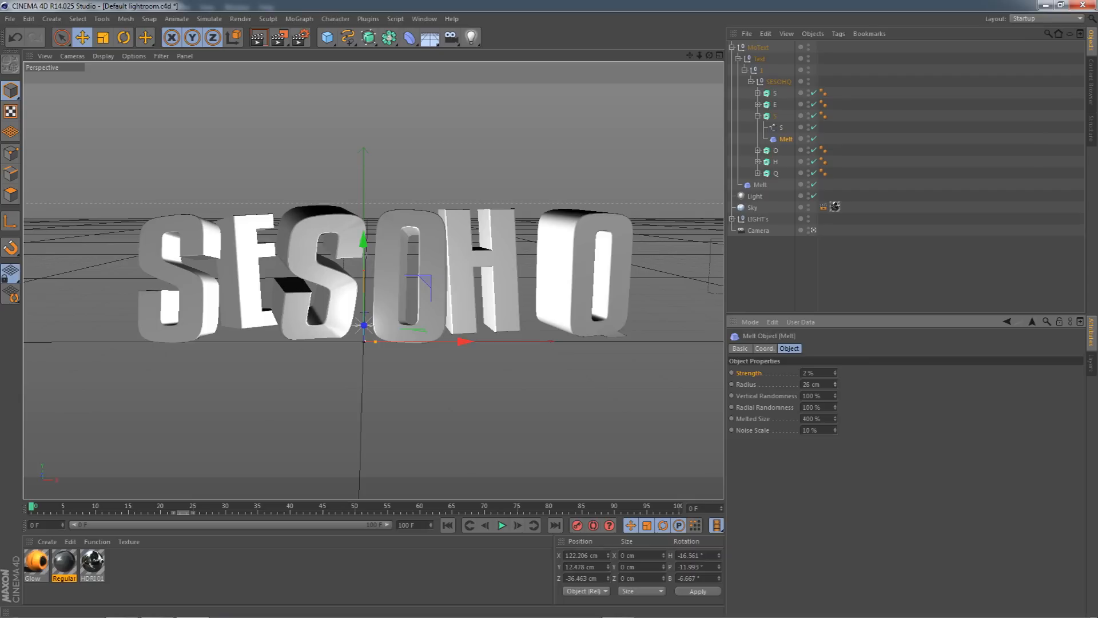
pyautogui.moveTo(836, 383); pyautogui.dragTo(836, 385)
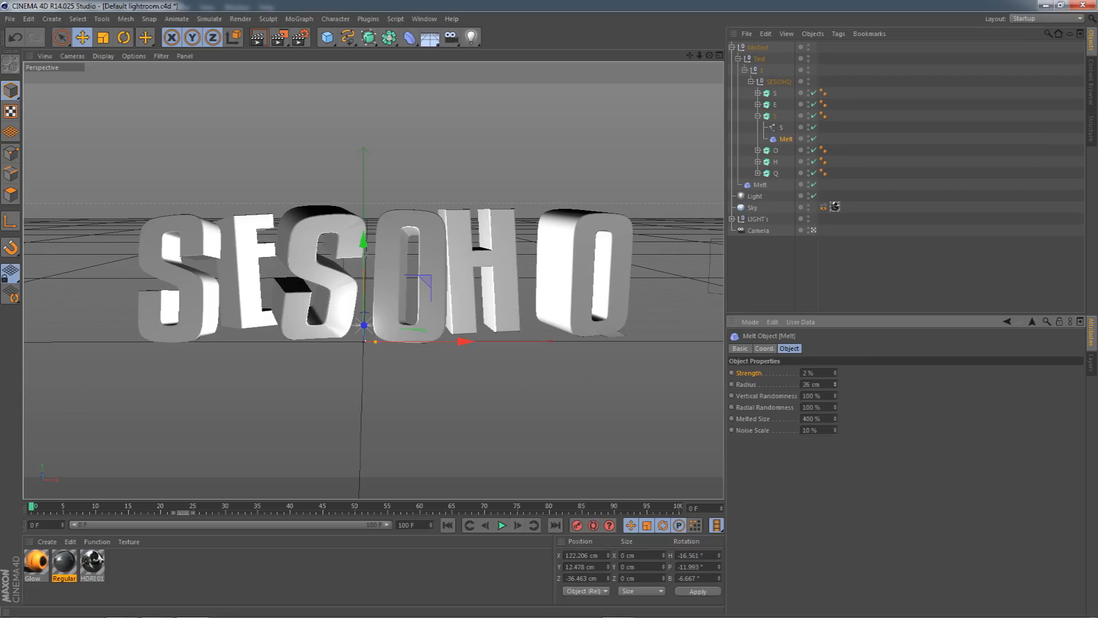
# Add a Bulge deformer and nest it inside the H's Extrude object, below its spline.
pyautogui.click(480, 255)
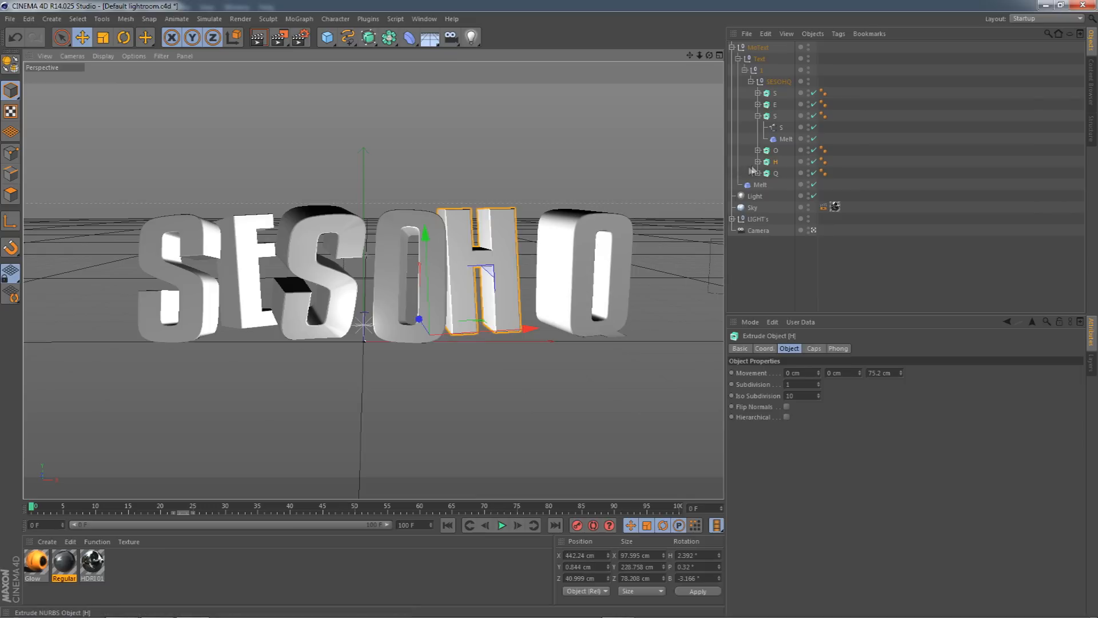
pyautogui.click(410, 37)
pyautogui.click(469, 68)
pyautogui.moveTo(756, 48); pyautogui.dragTo(762, 84)
pyautogui.moveTo(782, 190); pyautogui.dragTo(783, 189)
# Move the Bulge deformer over the H to about X 50, Y 134, Z -44 cm, and set its strength to -31%.
pyautogui.moveTo(365, 242); pyautogui.dragTo(366, 144)
pyautogui.moveTo(457, 253); pyautogui.dragTo(535, 256)
pyautogui.moveTo(455, 153); pyautogui.dragTo(456, 164)
pyautogui.moveTo(536, 258); pyautogui.dragTo(545, 260)
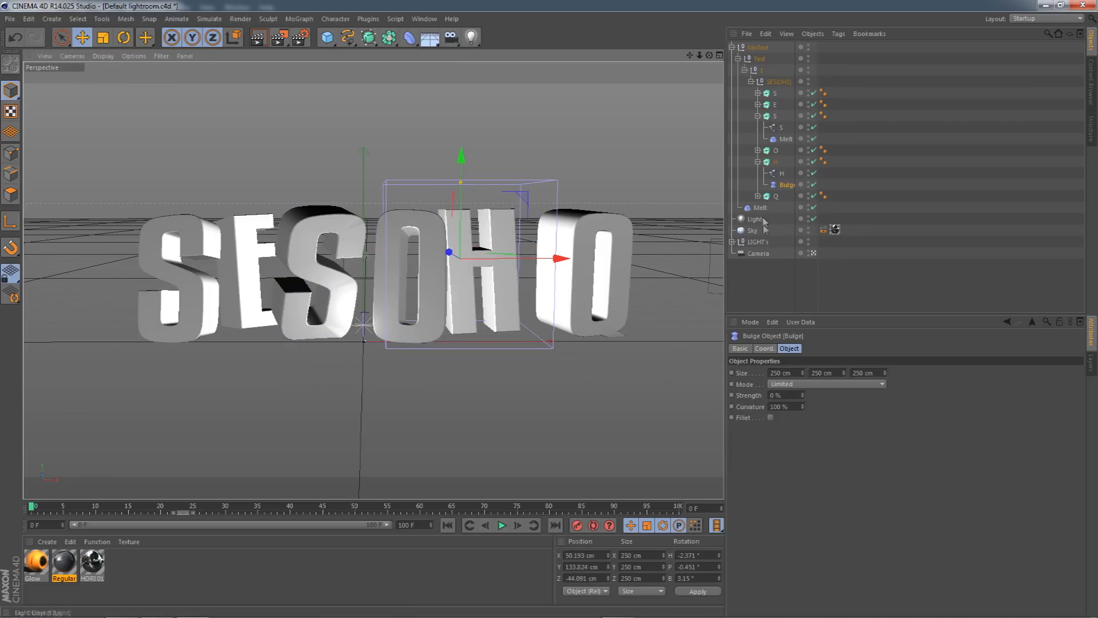
pyautogui.moveTo(803, 394)
pyautogui.mouseDown()
pyautogui.moveTo(803, 421)
pyautogui.moveTo(802, 379)
pyautogui.mouseUp()
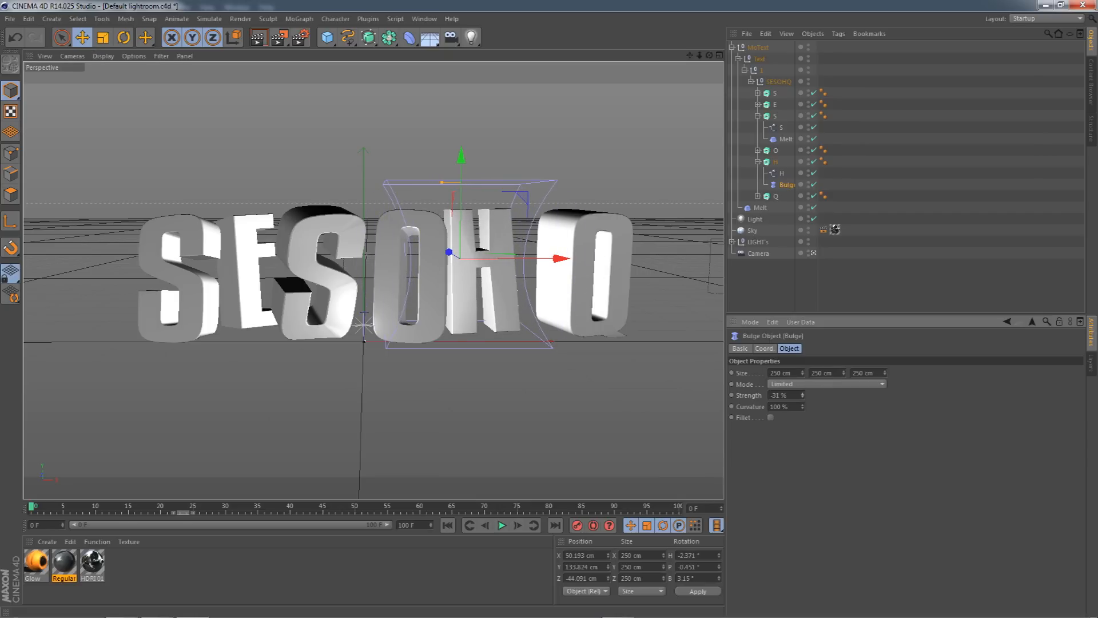
pyautogui.click(778, 285)
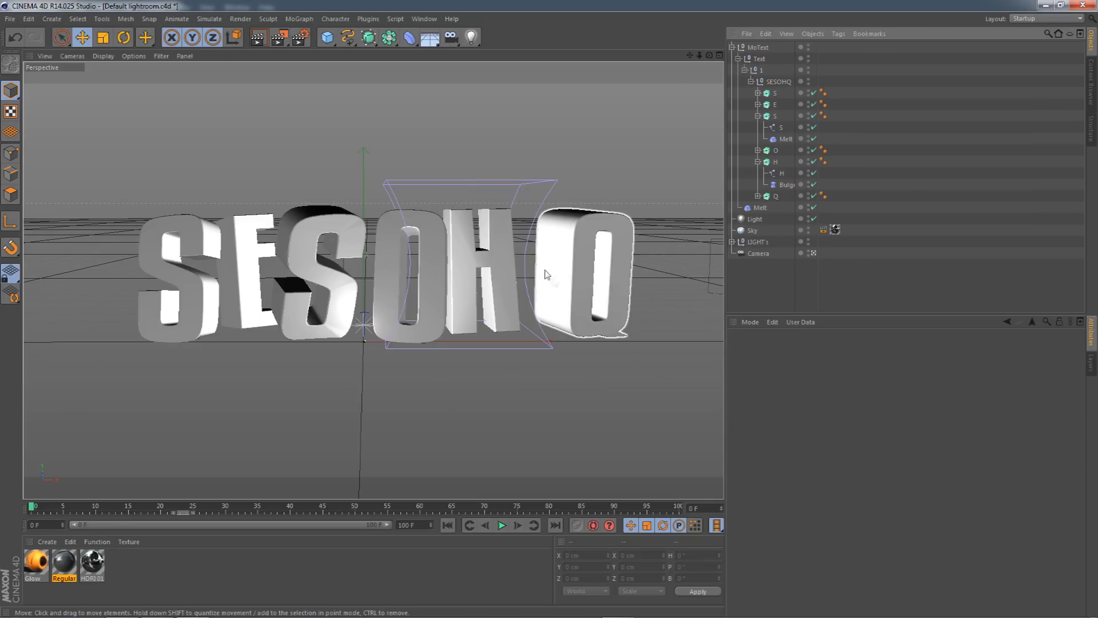
# Apply the Regular material to the MoText group with Cubic projection and enable Seamless.
pyautogui.click(62, 566)
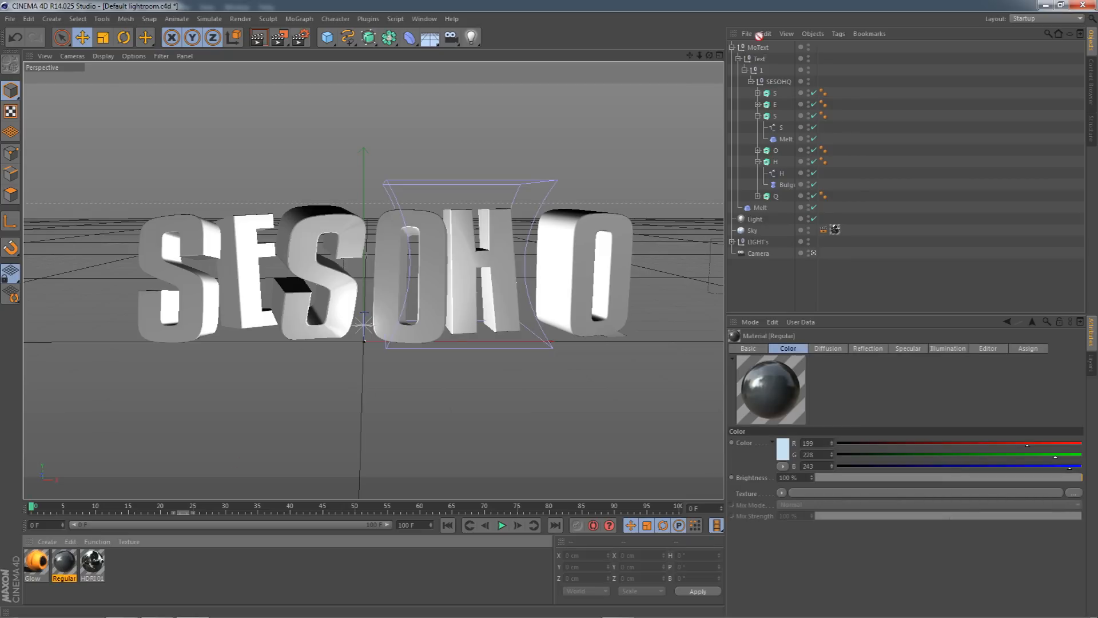
pyautogui.moveTo(761, 53); pyautogui.dragTo(761, 51)
pyautogui.click(824, 395)
pyautogui.click(803, 436)
pyautogui.click(799, 442)
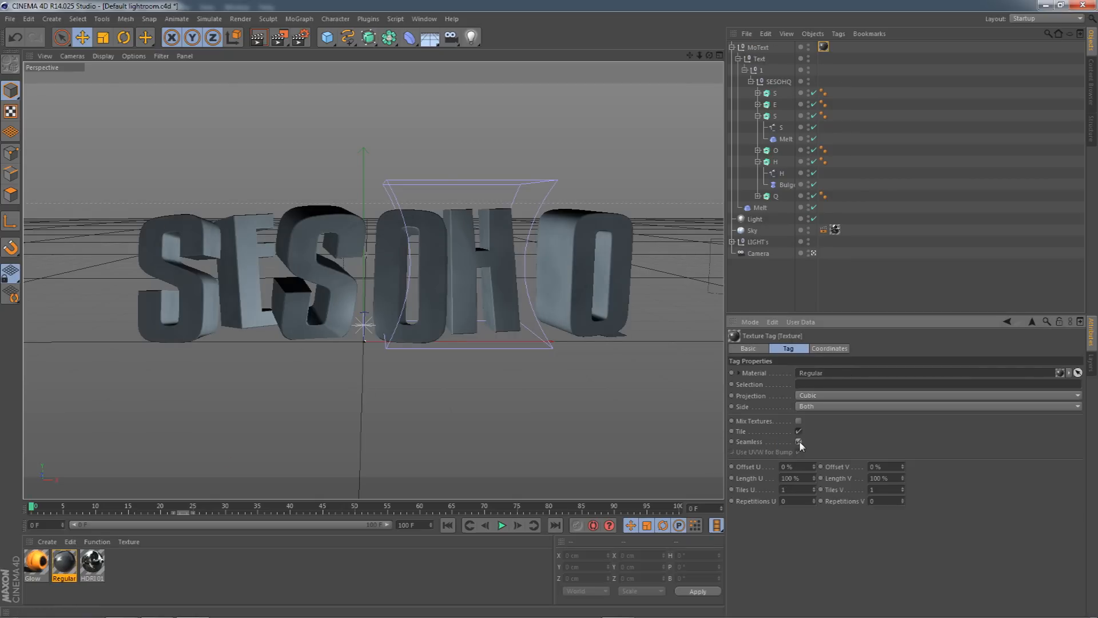
pyautogui.click(754, 290)
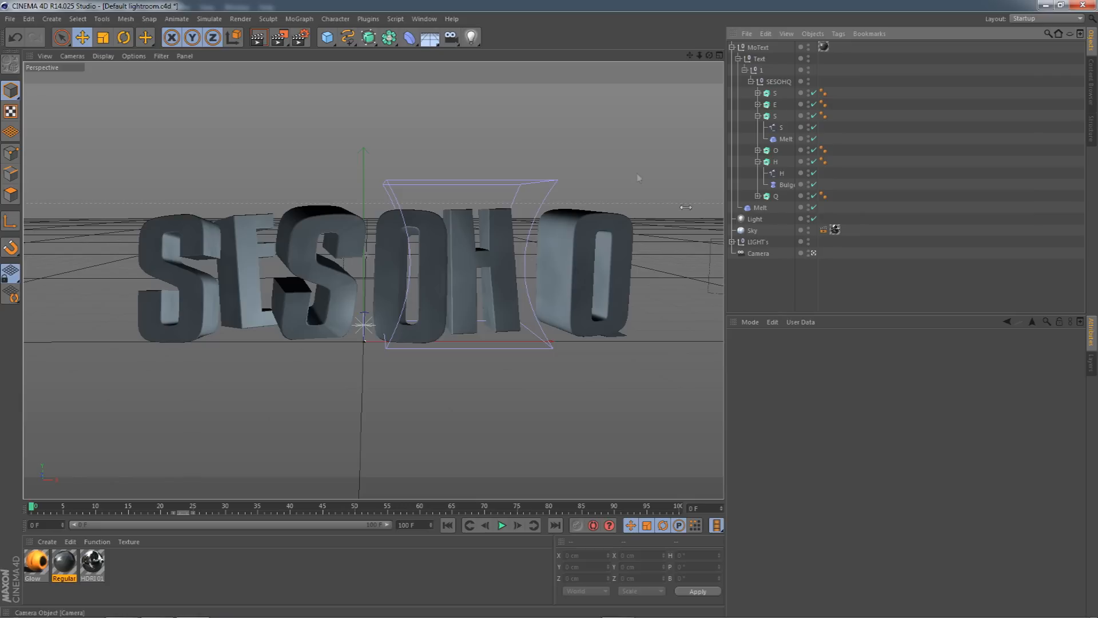
pyautogui.click(410, 38)
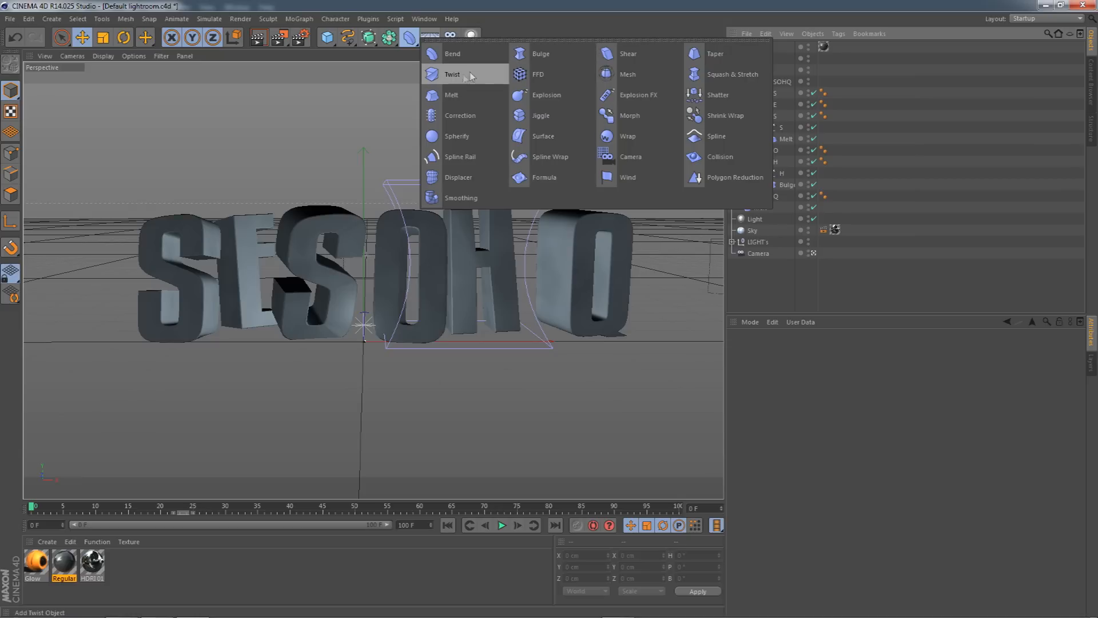
pyautogui.click(519, 22)
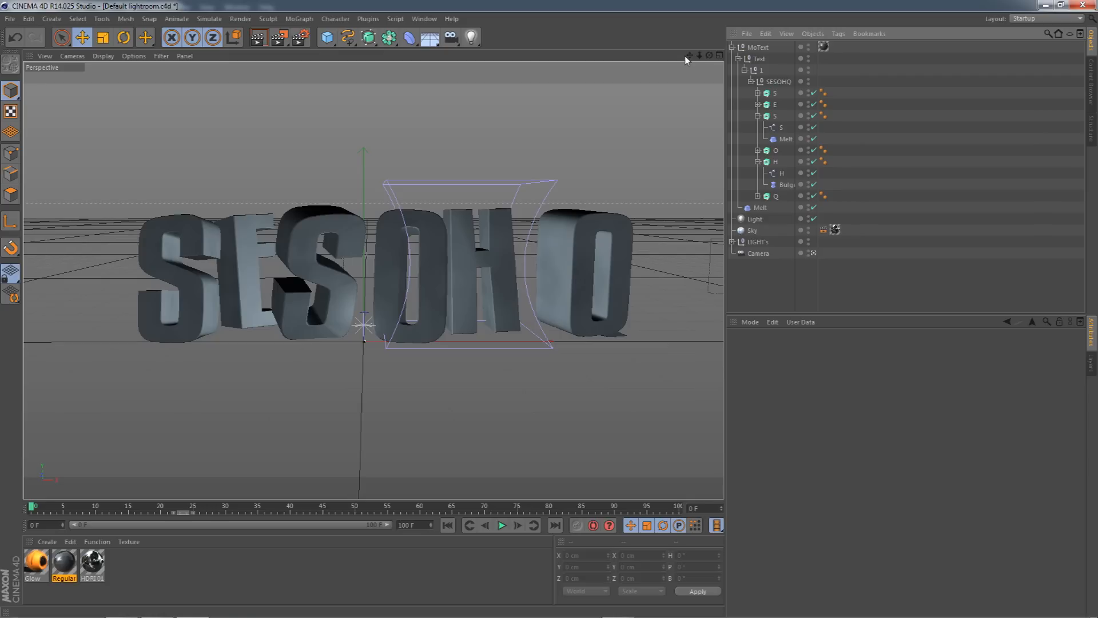
pyautogui.click(158, 611)
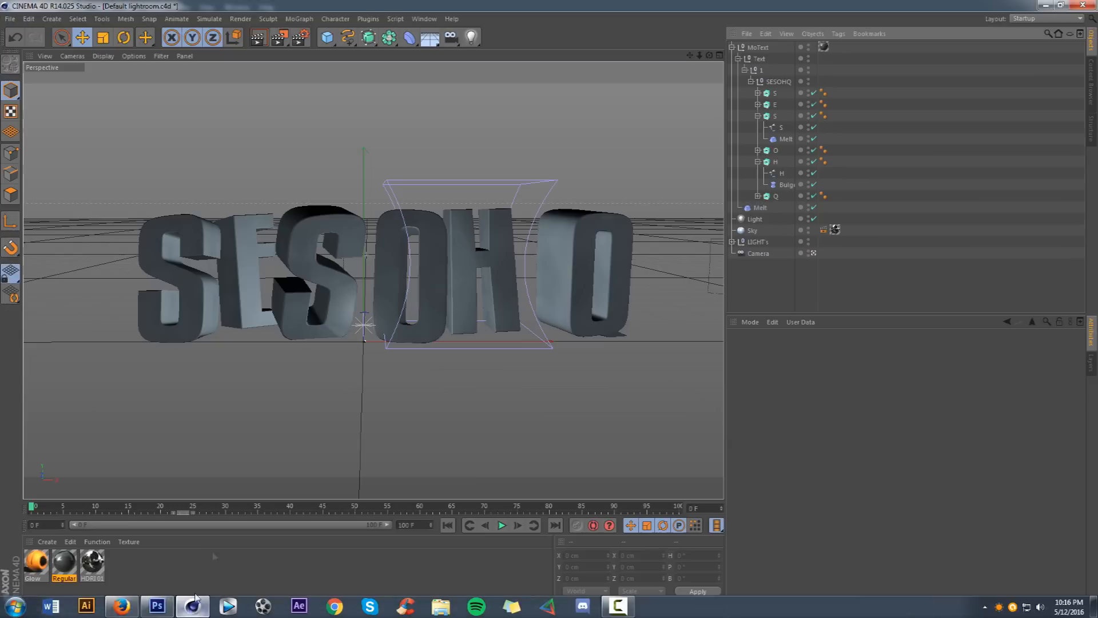
pyautogui.click(190, 607)
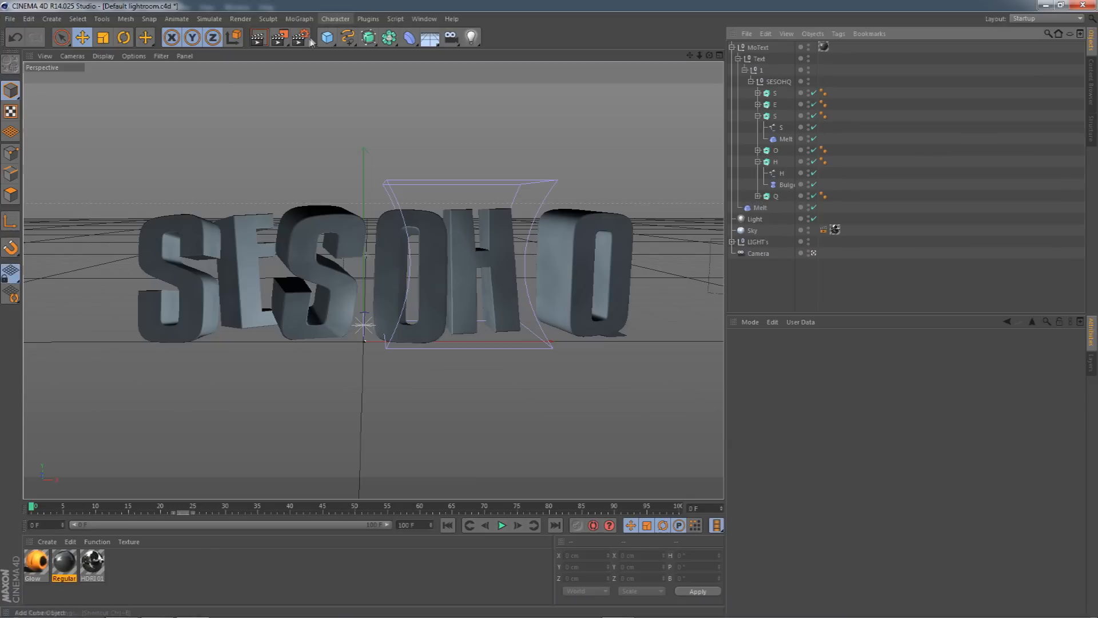
# Open the render settings and trim the output file path so it ends at the Desktop folder.
pyautogui.hotkey('ctrl', 'b')
pyautogui.moveTo(316, 69); pyautogui.dragTo(408, 69)
pyautogui.press('BackSpace')
pyautogui.press('BackSpace')
pyautogui.press('BackSpace')
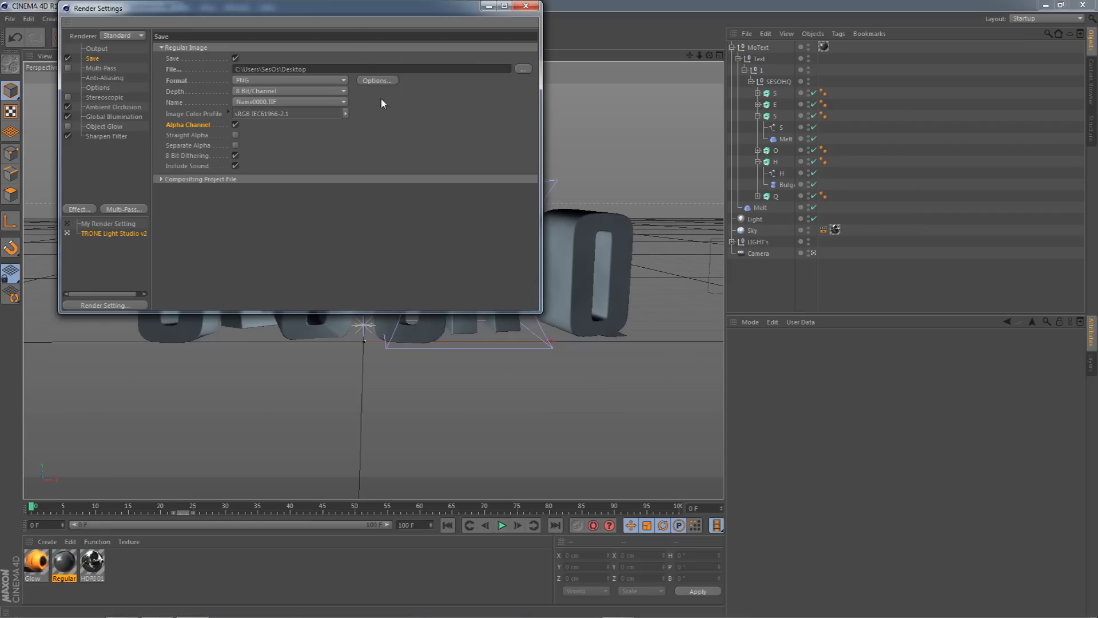
pyautogui.moveTo(353, 9); pyautogui.dragTo(458, 97)
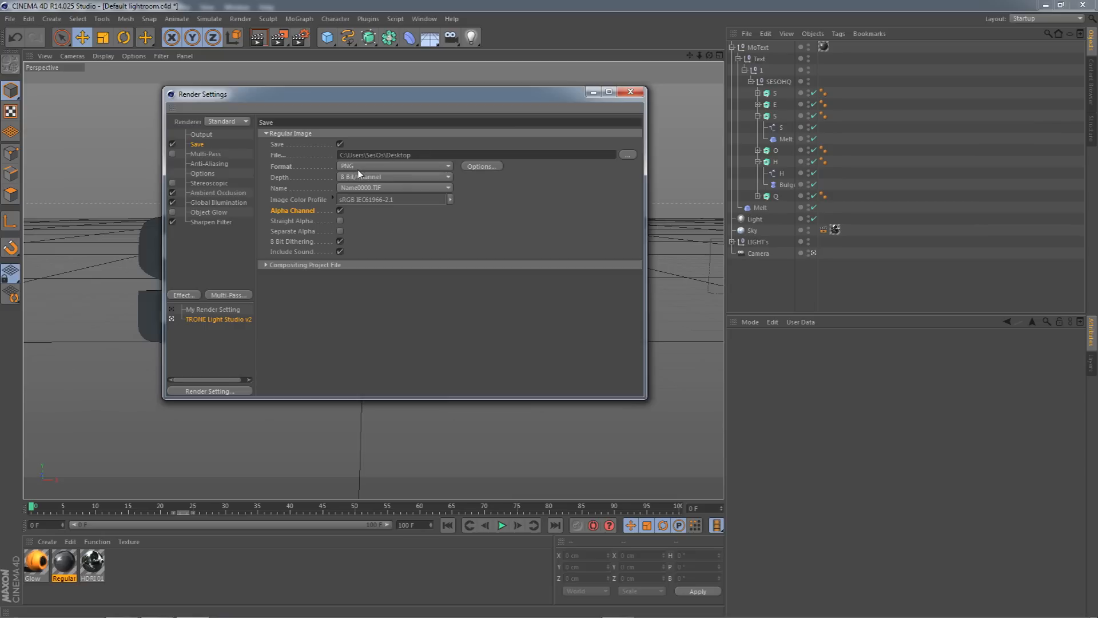
# Try QuickTime PNG as the render output format with the Best filter.
pyautogui.click(486, 168)
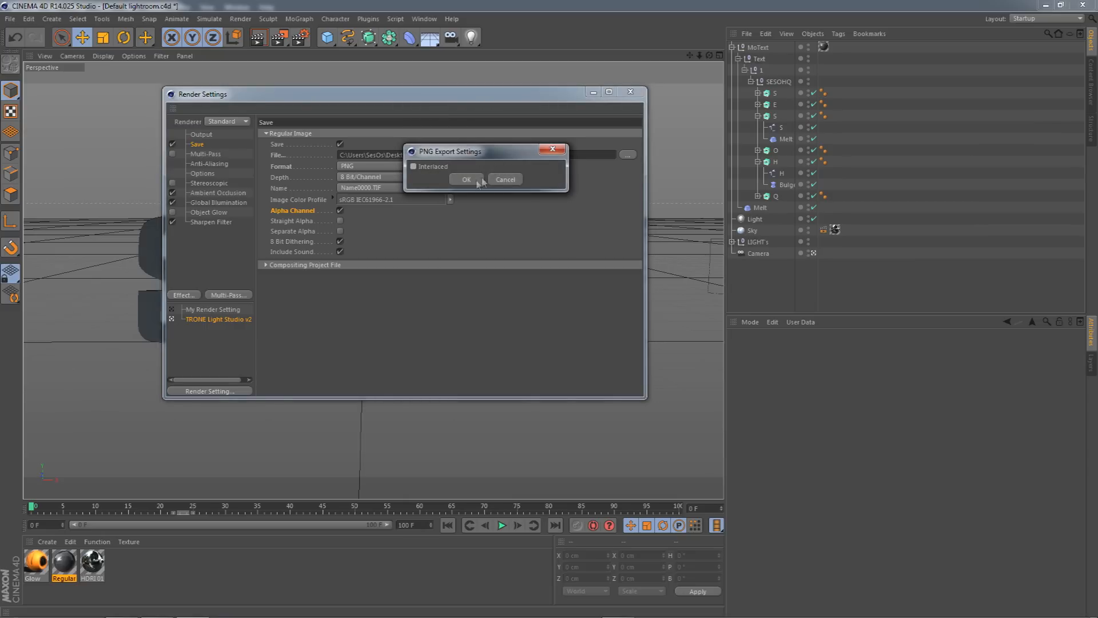
pyautogui.click(468, 182)
pyautogui.click(435, 166)
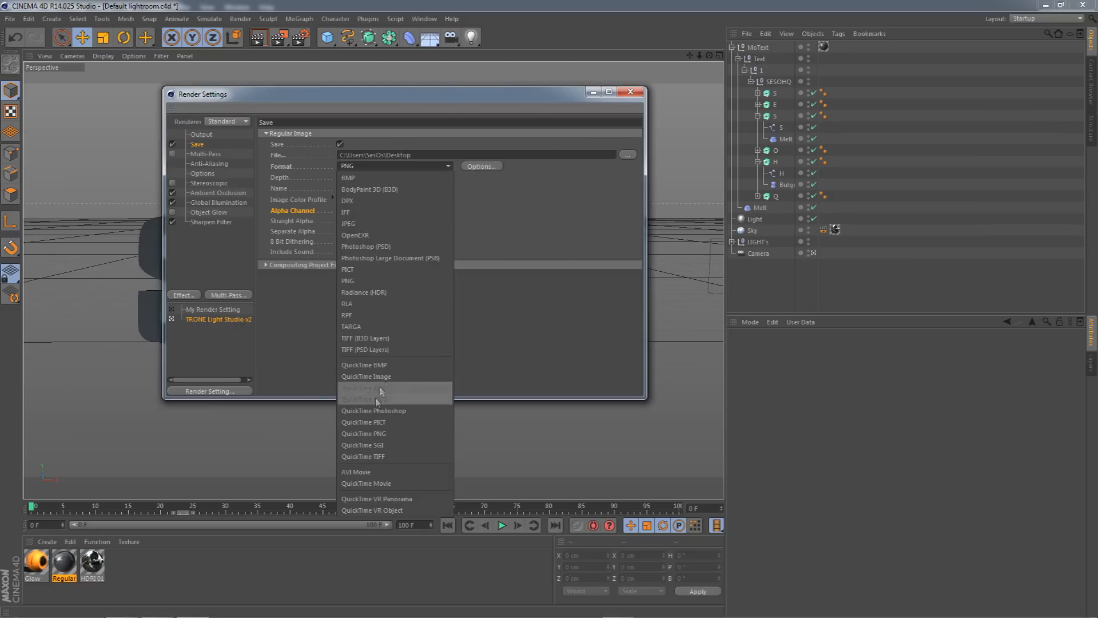
pyautogui.click(380, 435)
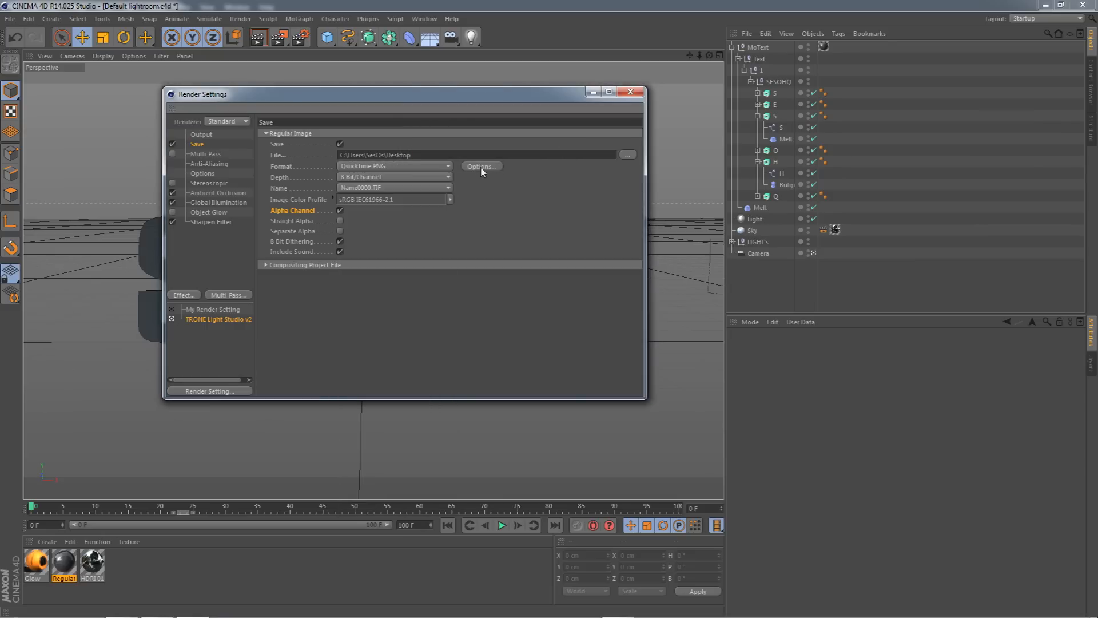
pyautogui.click(483, 171)
pyautogui.click(532, 224)
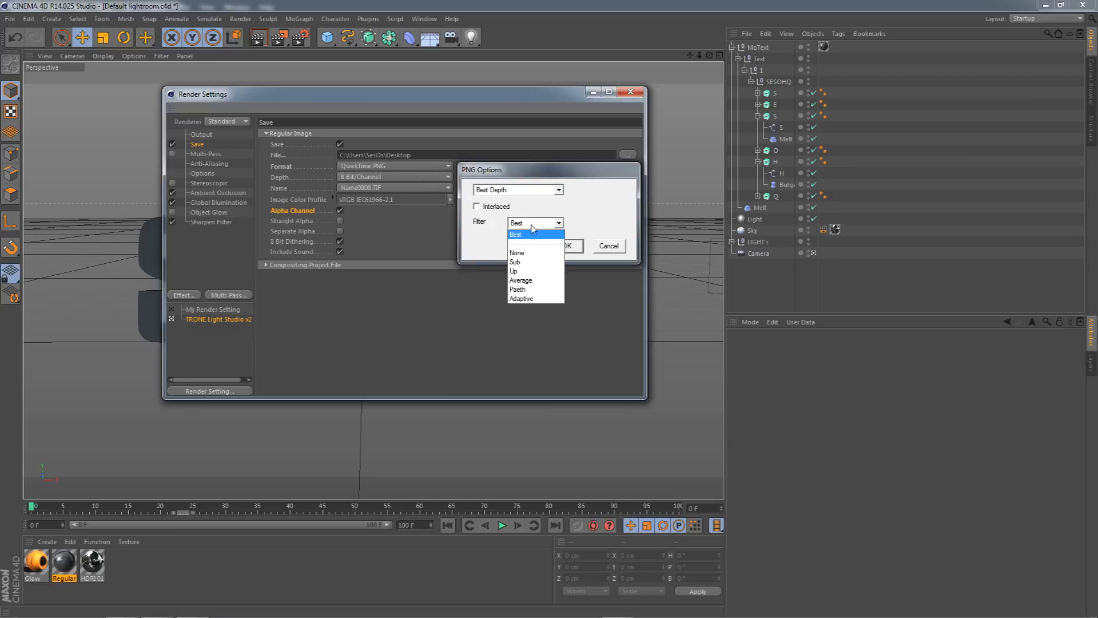
pyautogui.click(524, 235)
pyautogui.click(580, 245)
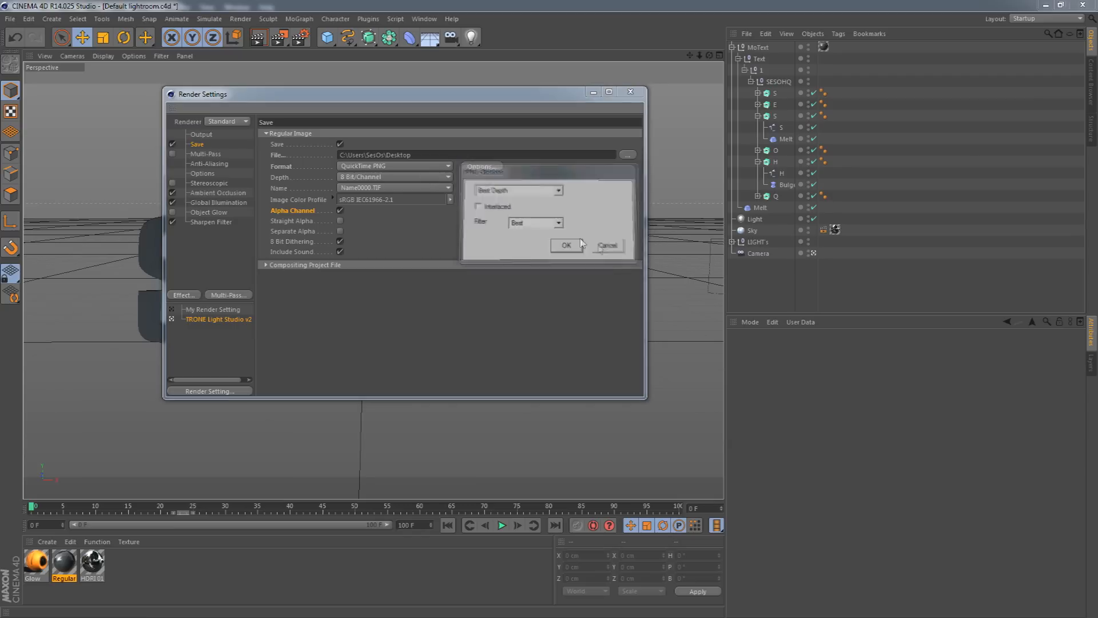
# Set the output format to PNG and name the output file tUTORIALoCEAN in the Desktop folder.
pyautogui.click(400, 166)
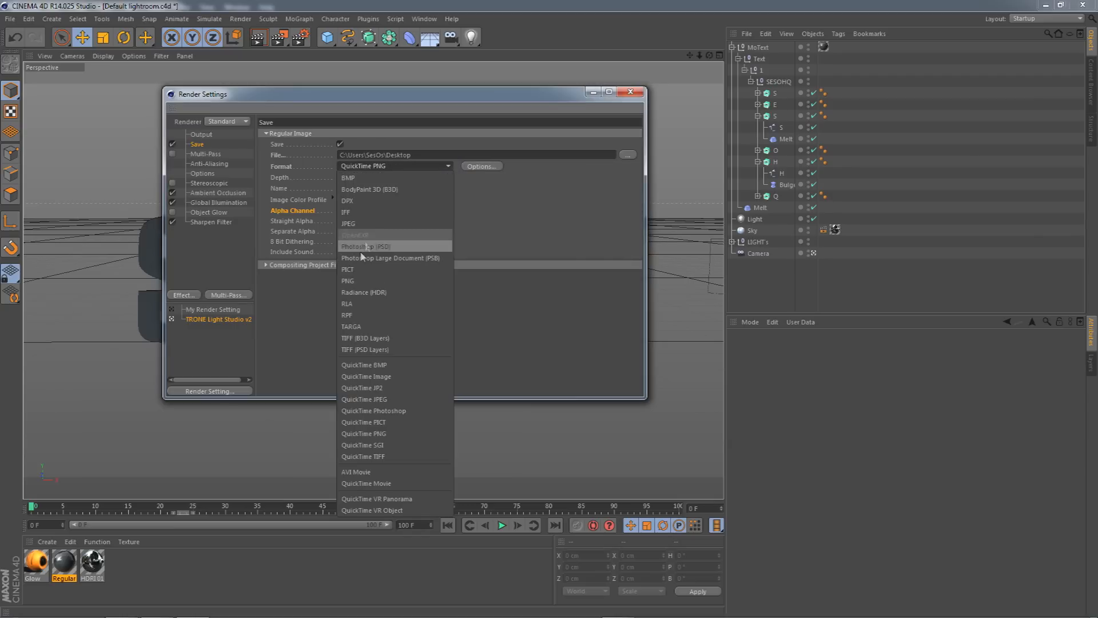
pyautogui.click(359, 281)
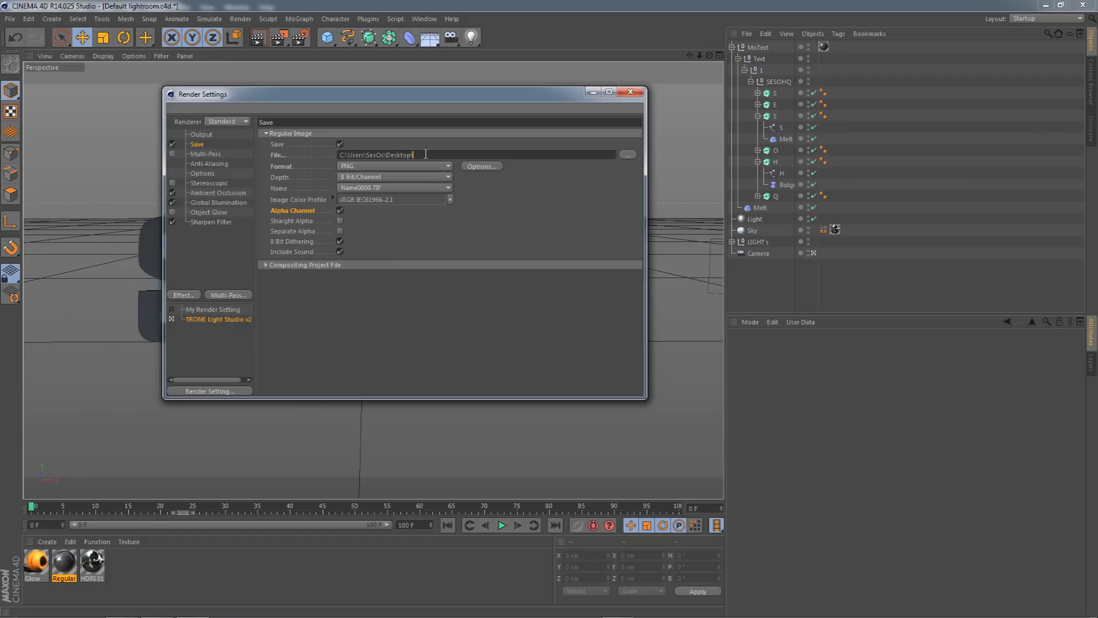
pyautogui.write('ORIALo\\EAN')
# Review the Ambient Occlusion, Global Illumination, Object Glow and Sharpen Filter render settings, leaving Object Glow off, and close the settings.
pyautogui.click(207, 194)
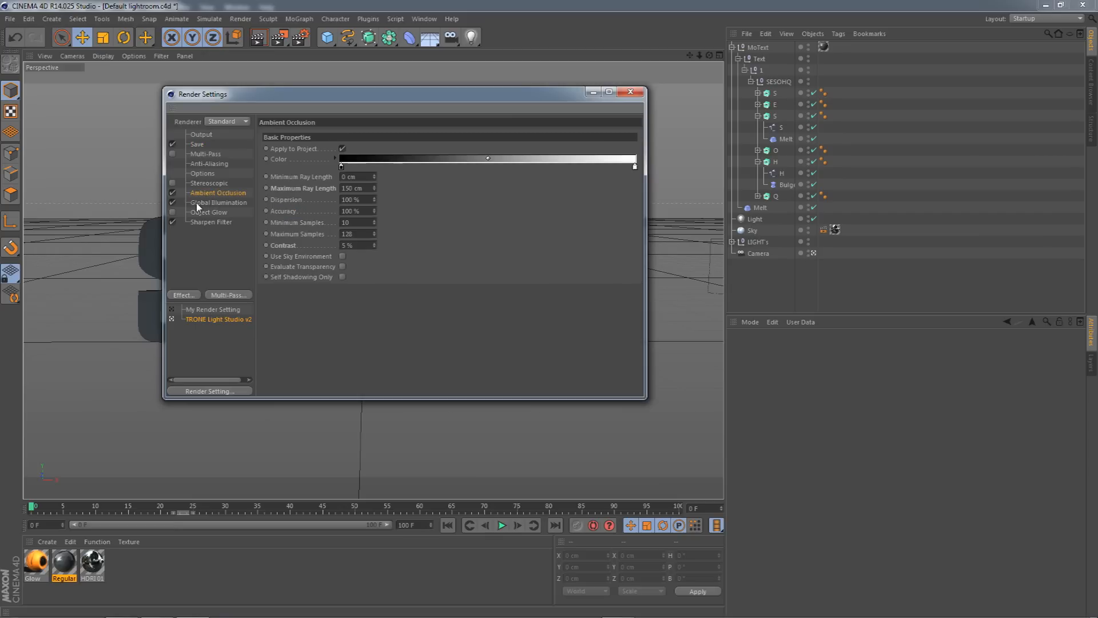
pyautogui.click(197, 202)
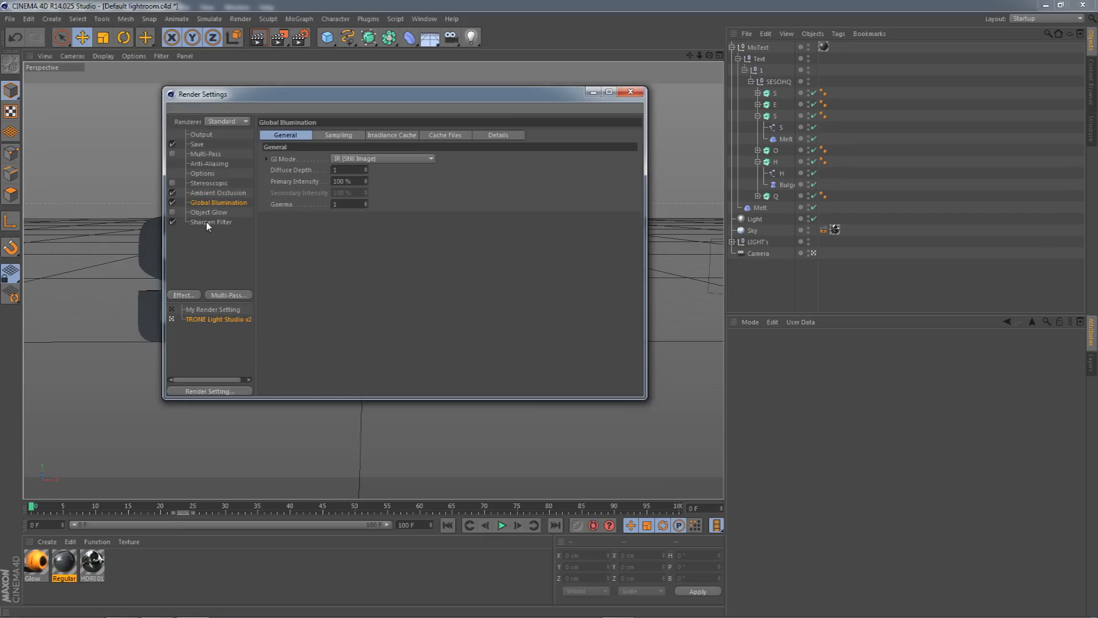
pyautogui.click(208, 223)
pyautogui.click(173, 213)
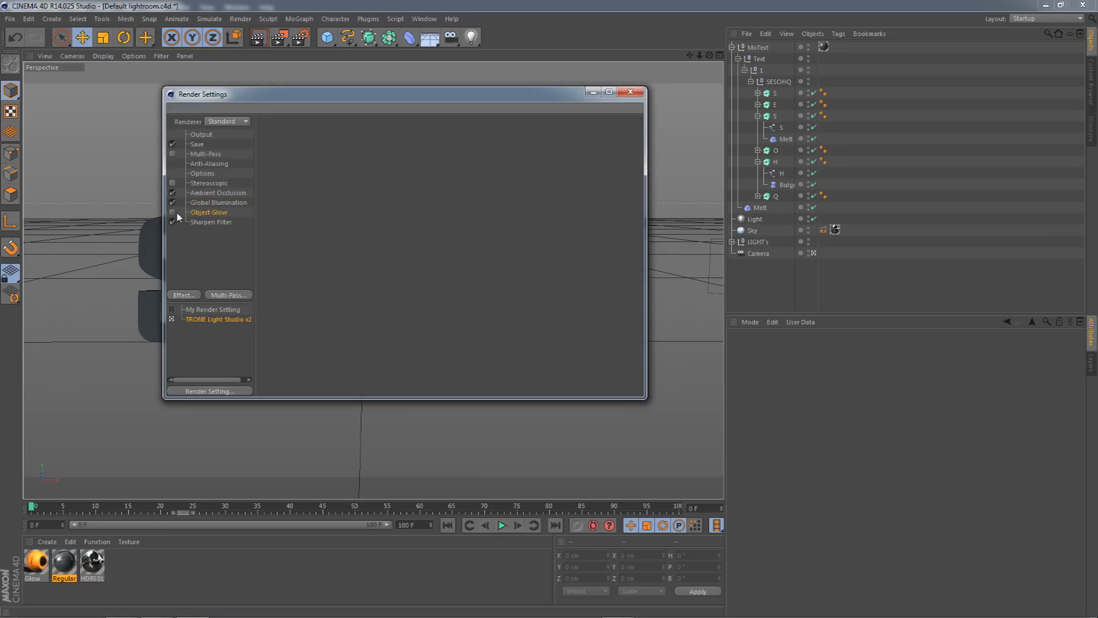
pyautogui.moveTo(342, 95); pyautogui.dragTo(578, 144)
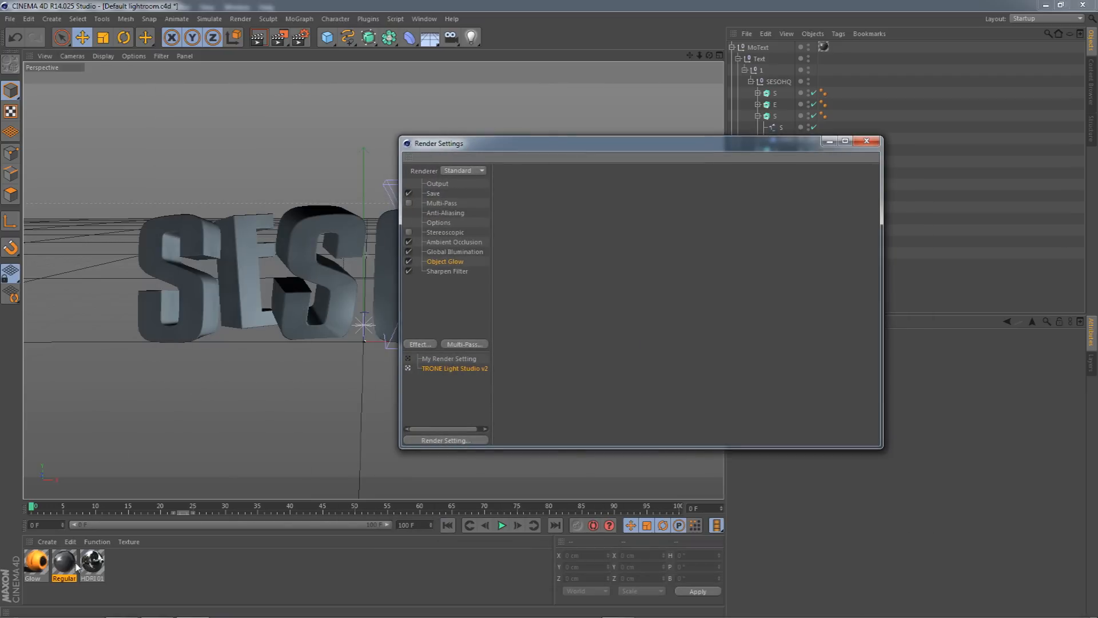
pyautogui.moveTo(509, 145); pyautogui.dragTo(300, 125)
pyautogui.click(200, 241)
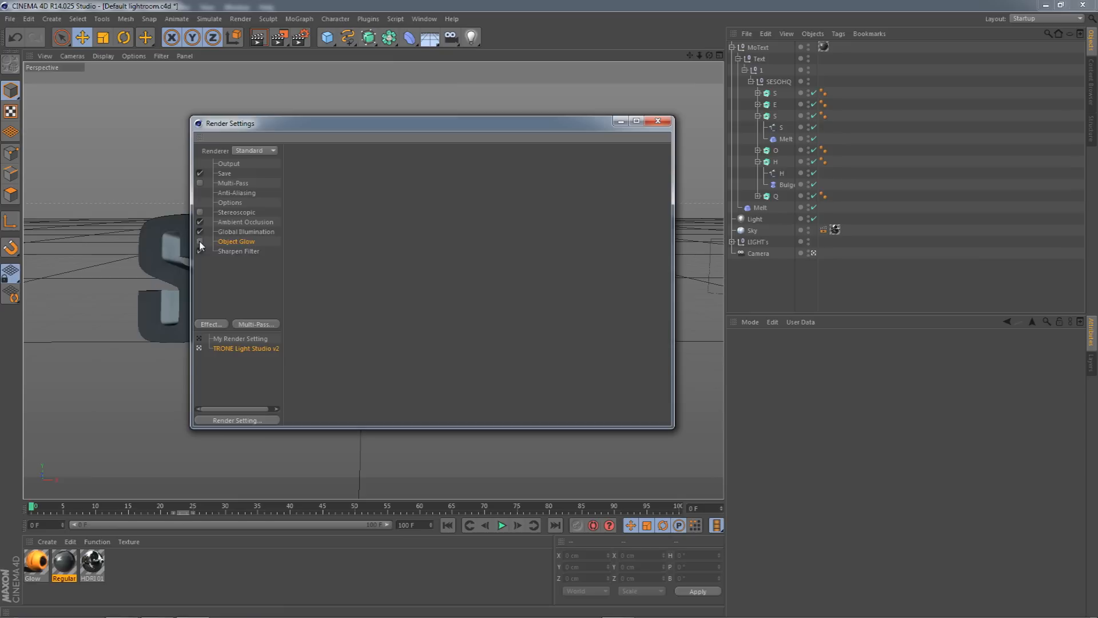
pyautogui.click(239, 251)
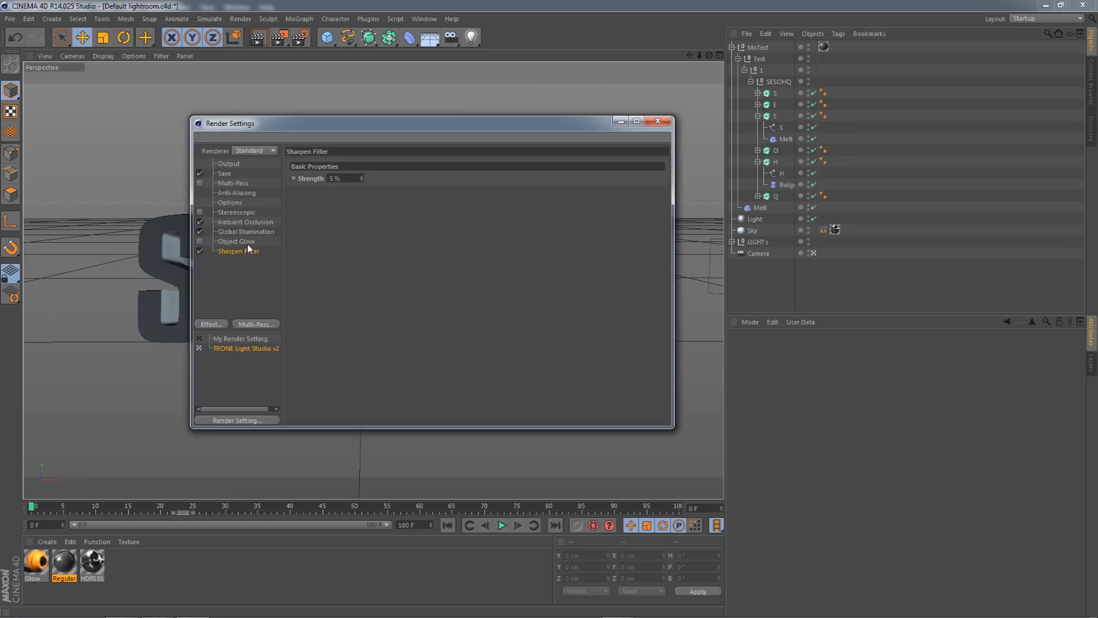
pyautogui.click(657, 122)
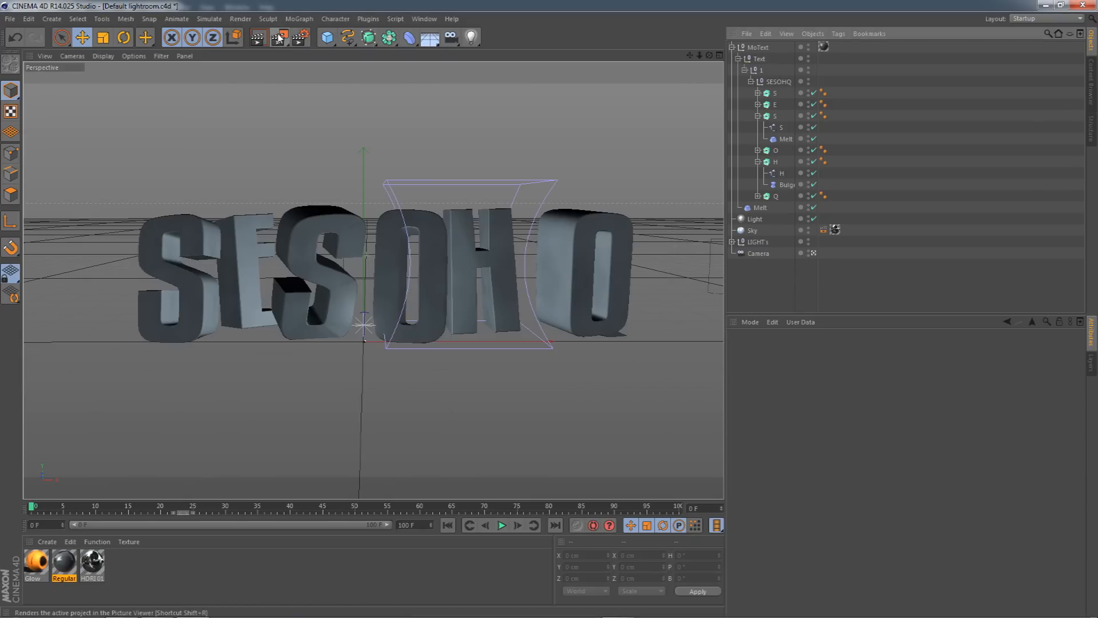
# Render the SESOHQ text to the Picture Viewer, check the finished image and close the viewer.
pyautogui.click(279, 38)
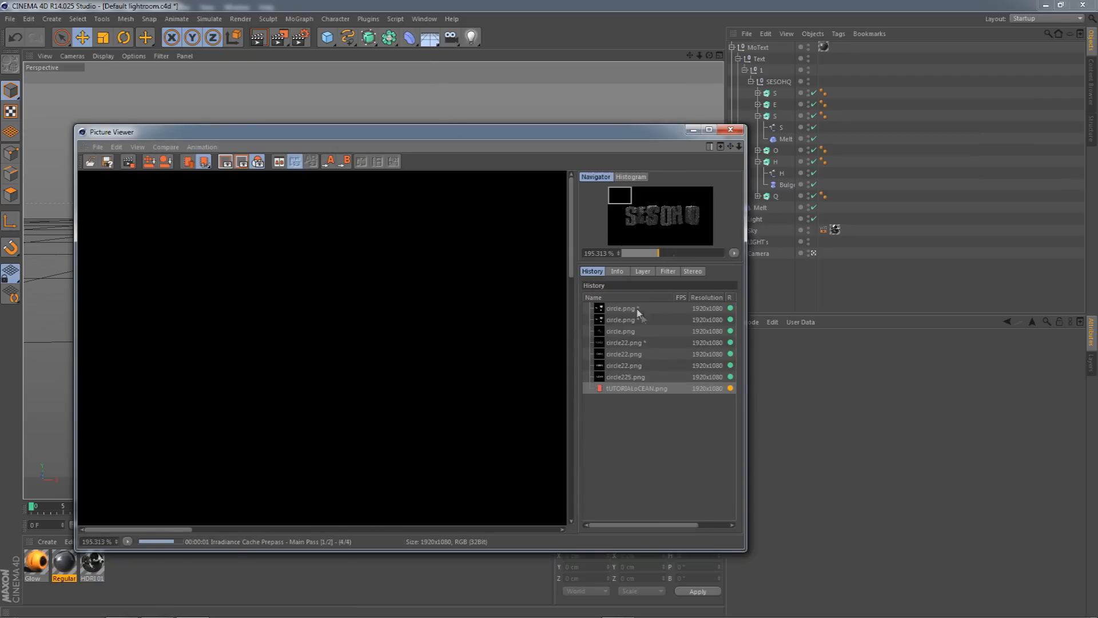
pyautogui.moveTo(611, 134); pyautogui.dragTo(609, 56)
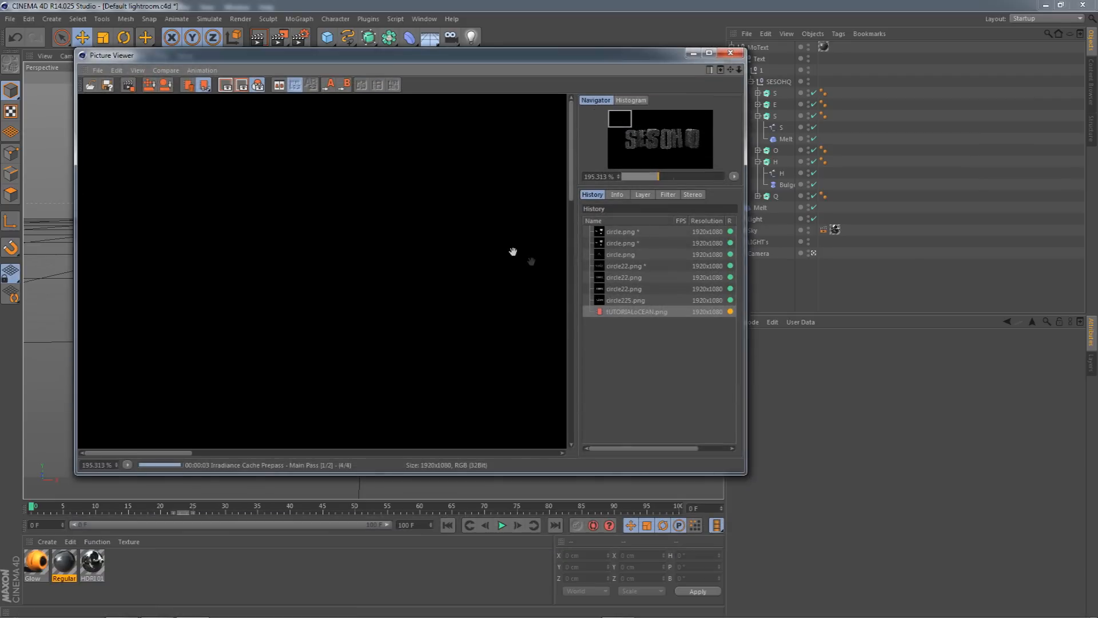
pyautogui.scroll(-5, 496, 275)
pyautogui.moveTo(496, 309); pyautogui.dragTo(364, 298)
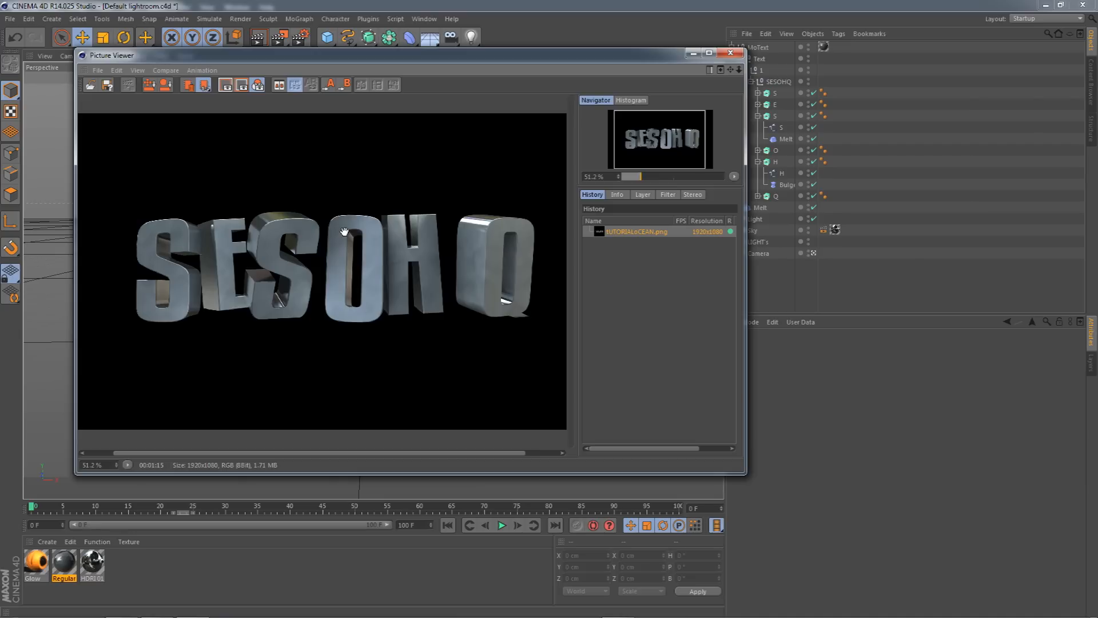
pyautogui.click(152, 605)
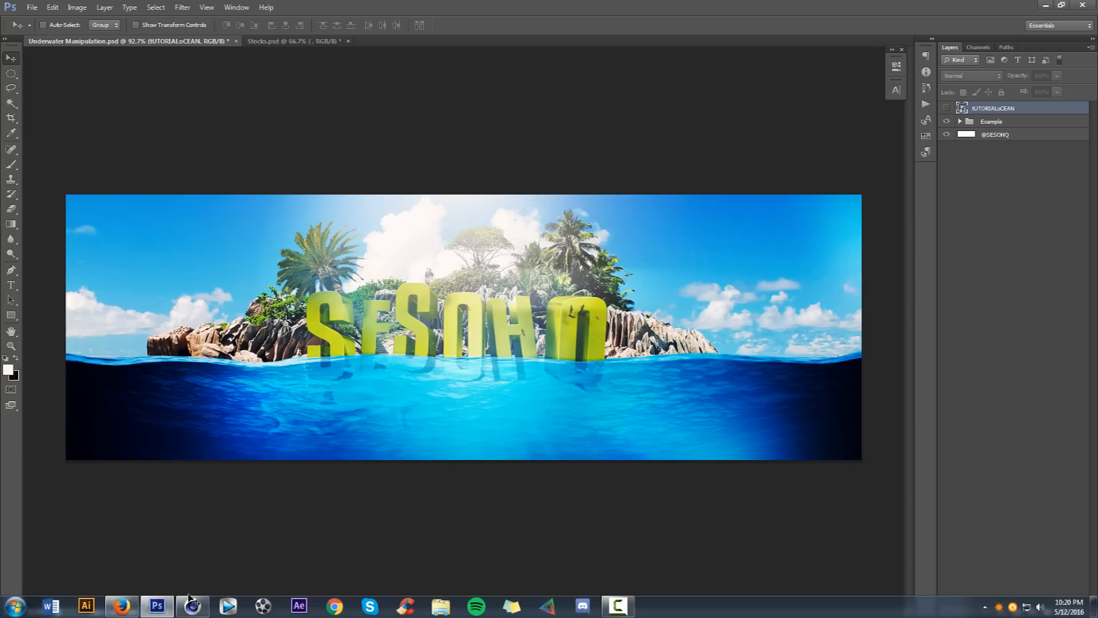
pyautogui.click(193, 605)
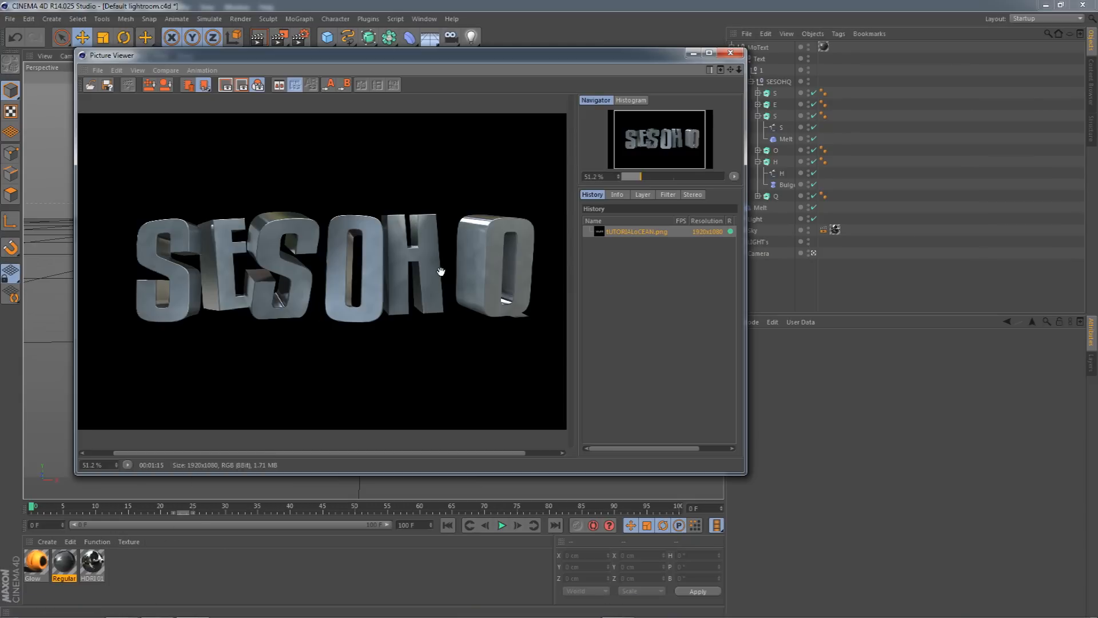
pyautogui.click(730, 53)
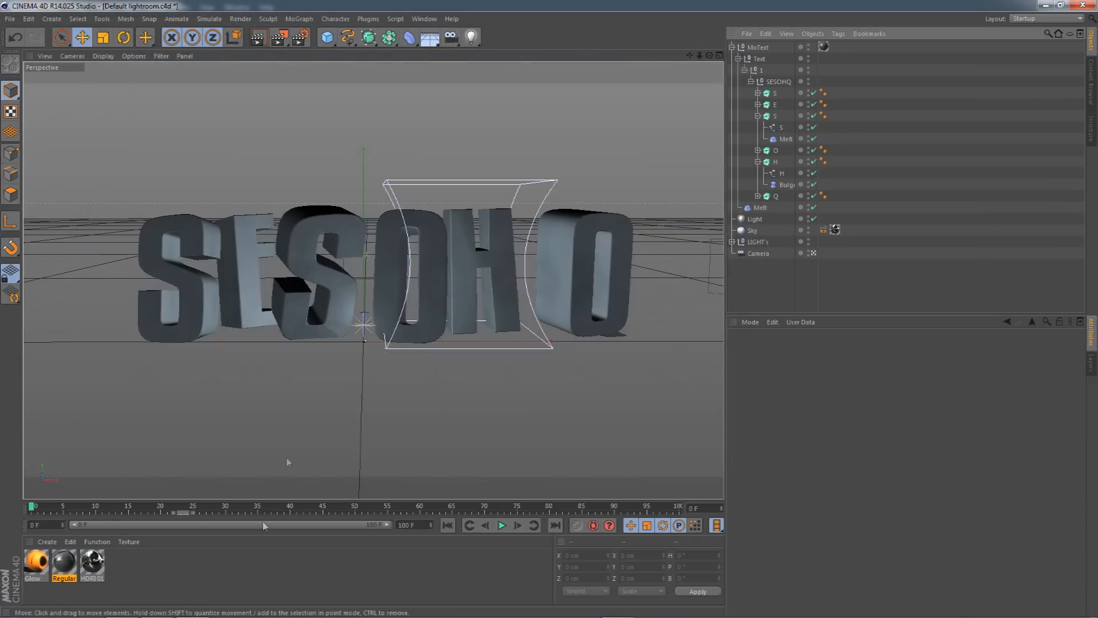
# Switch to Photoshop, hide the Example group and show the tUTORIALoCEAN layer in the banner document.
pyautogui.click(298, 605)
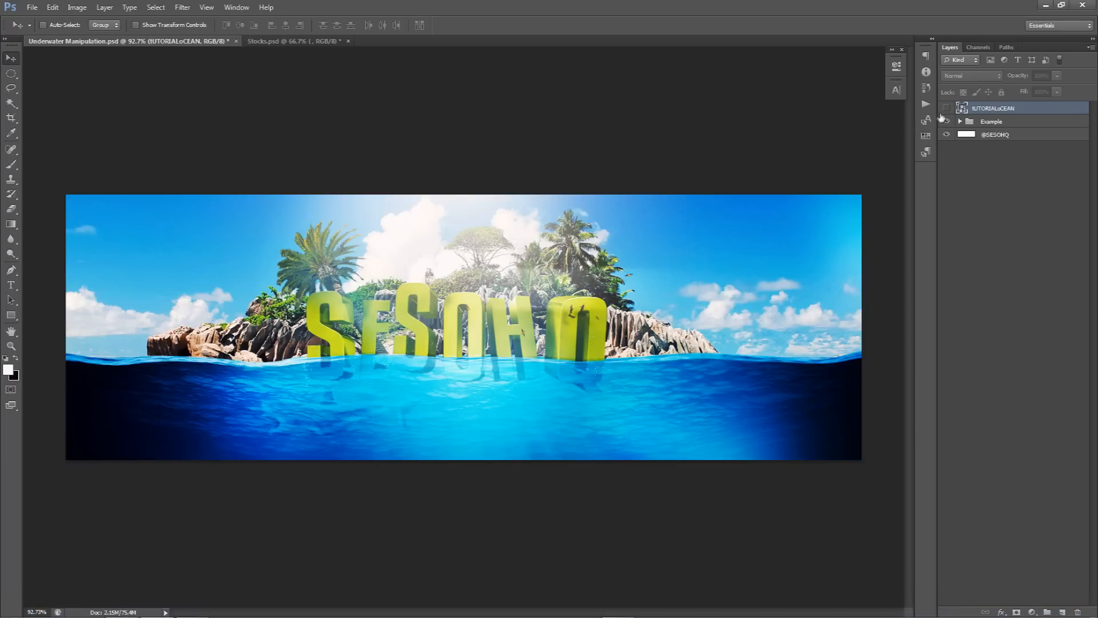
pyautogui.click(947, 122)
pyautogui.click(947, 122)
pyautogui.moveTo(722, 275); pyautogui.dragTo(723, 271)
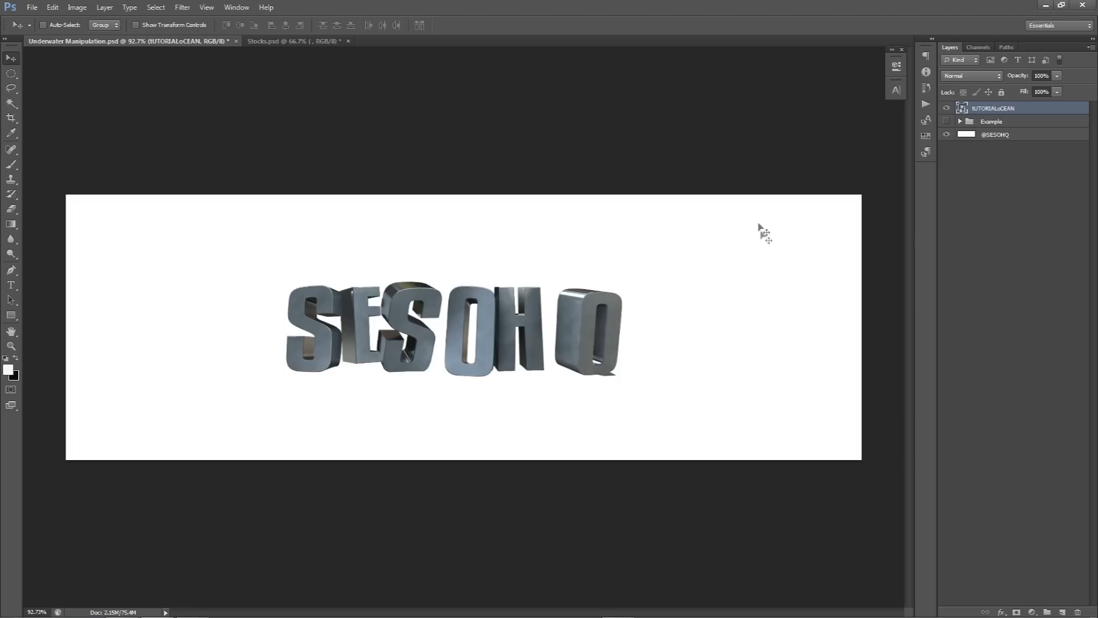
# Bring the underwater sky image from Stocks.psd into the banner below the tUTORIALoCEAN layer, and align the image and text.
pyautogui.click(283, 42)
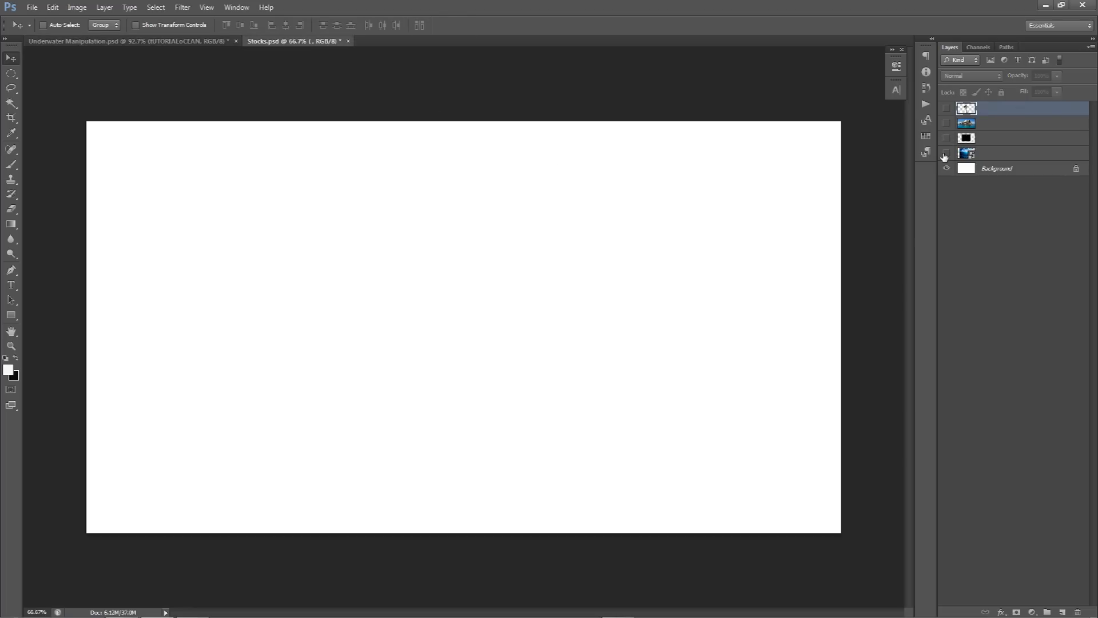
pyautogui.click(946, 154)
pyautogui.click(984, 155)
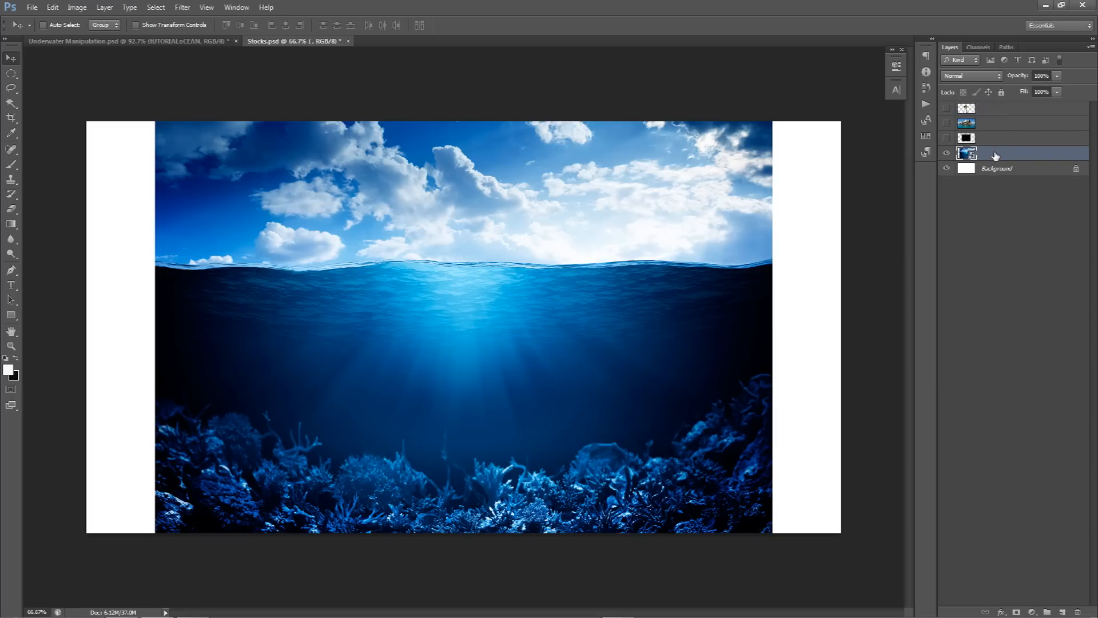
pyautogui.moveTo(554, 249); pyautogui.dragTo(615, 393)
pyautogui.moveTo(985, 111); pyautogui.dragTo(985, 128)
pyautogui.moveTo(633, 309); pyautogui.dragTo(634, 305)
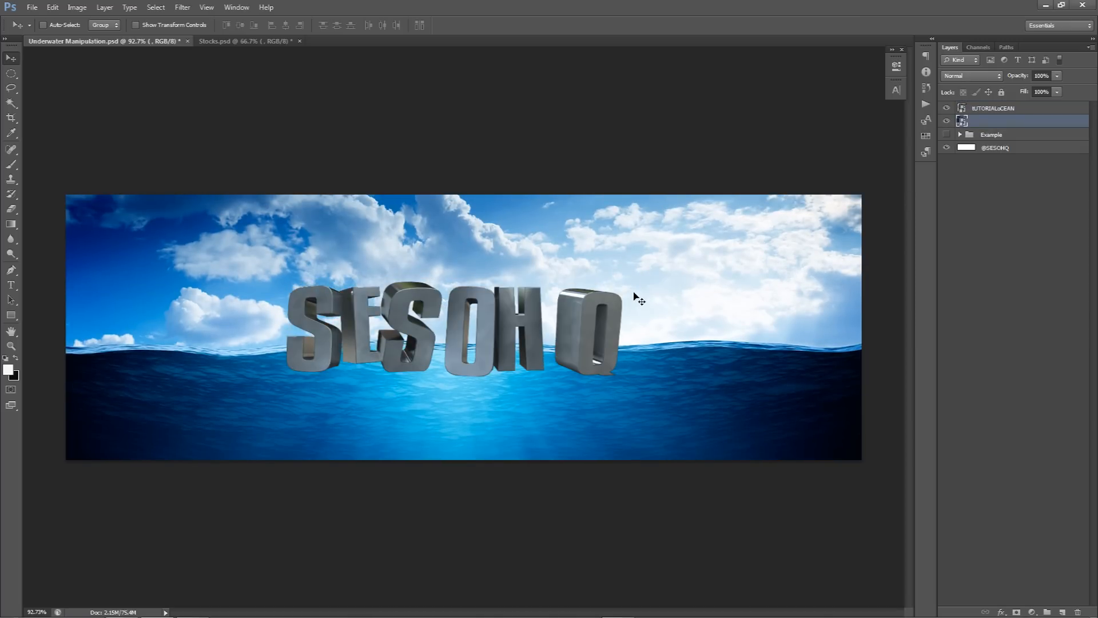
pyautogui.click(1004, 108)
pyautogui.moveTo(660, 275); pyautogui.dragTo(669, 282)
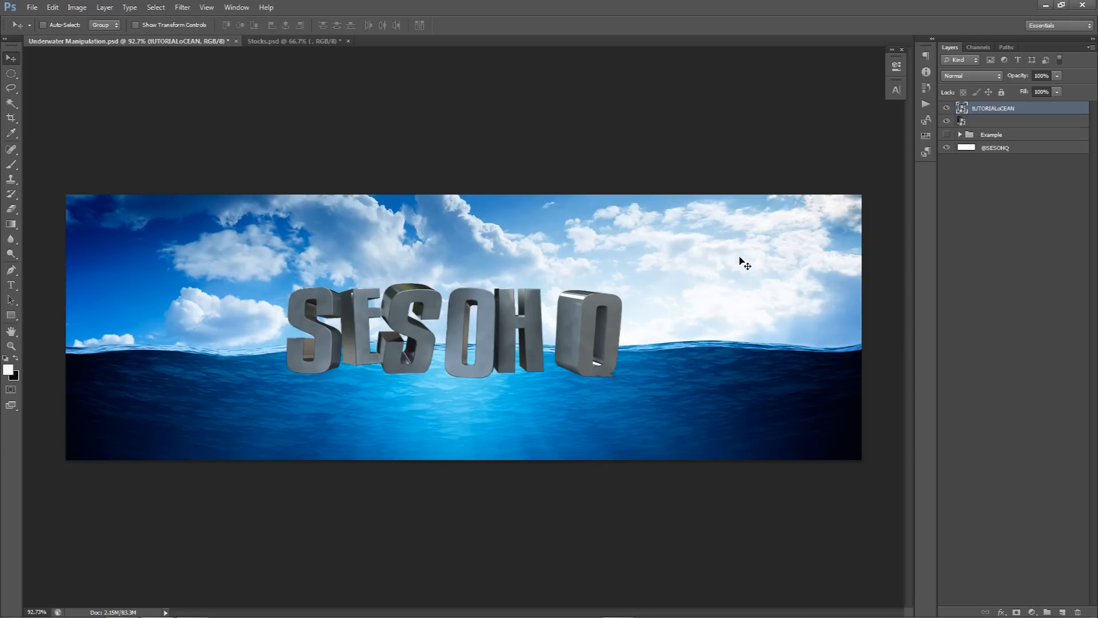
# Compare the current composition with the finished Example group by switching between their visibility.
pyautogui.click(947, 108)
pyautogui.click(947, 121)
pyautogui.click(946, 134)
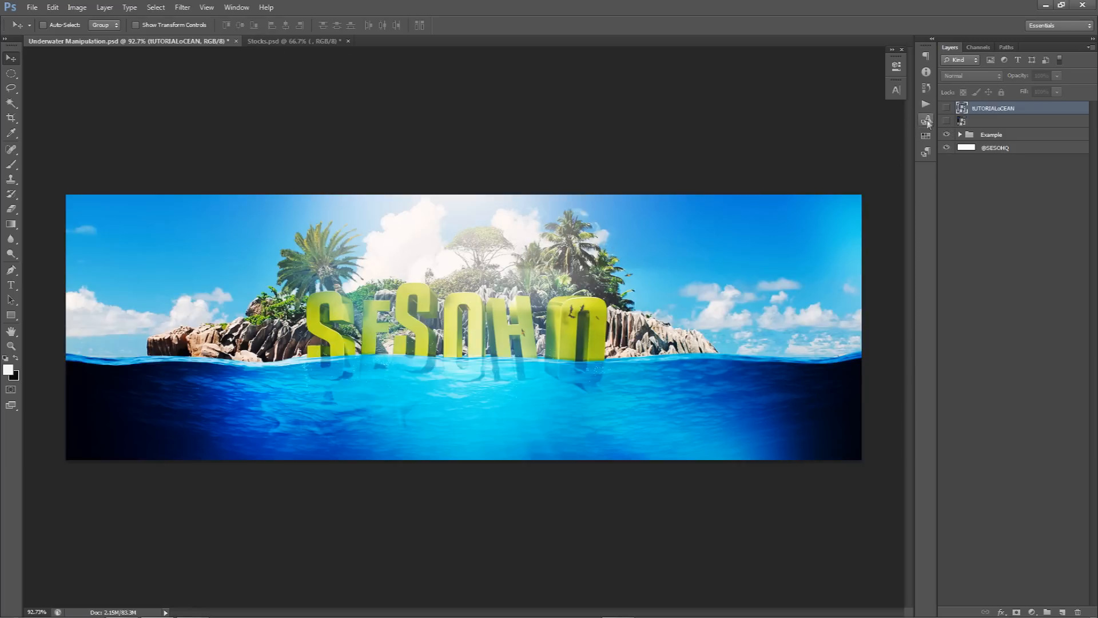
pyautogui.click(947, 134)
pyautogui.click(947, 107)
pyautogui.click(947, 121)
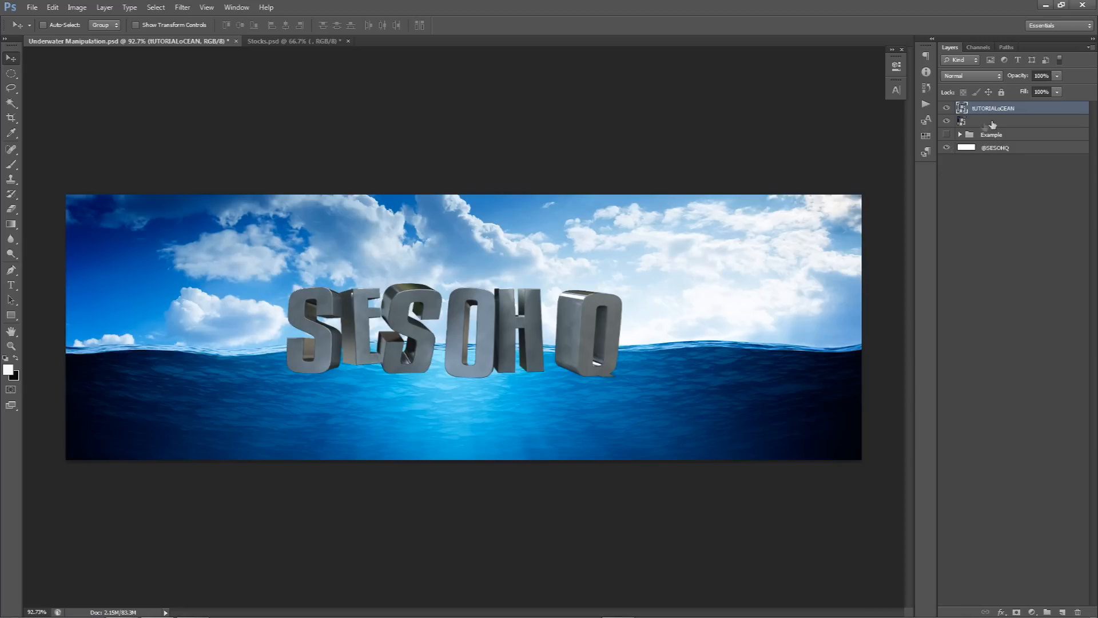
# Move the ocean image slightly down behind the text and set the tUTORIALoCEAN layer's opacity to 40%.
pyautogui.click(1021, 121)
pyautogui.moveTo(772, 225); pyautogui.dragTo(694, 271)
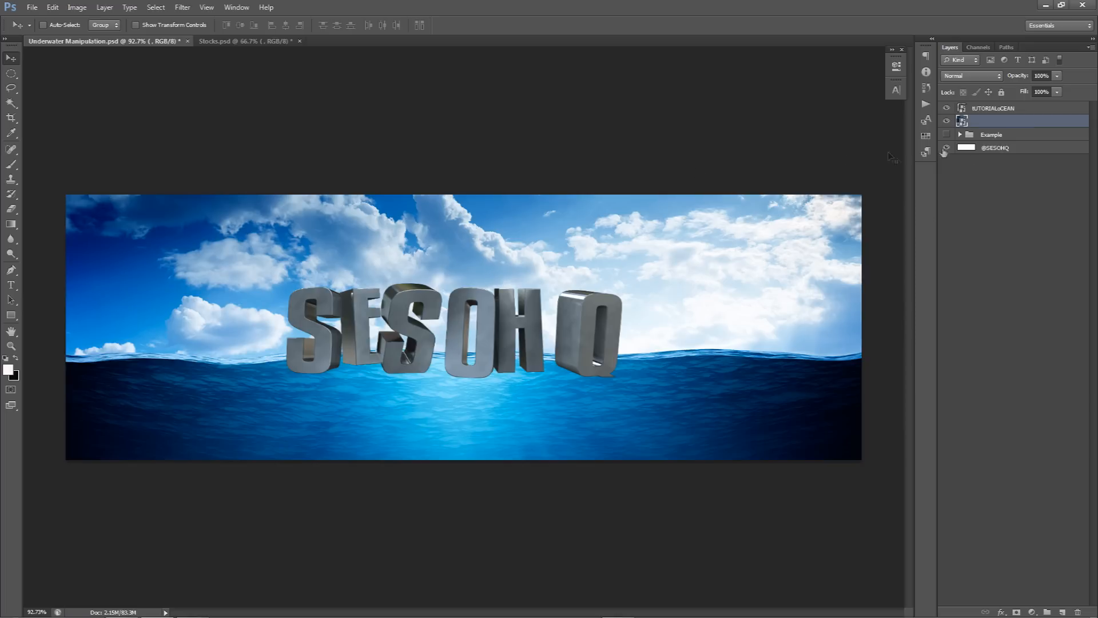
pyautogui.click(990, 110)
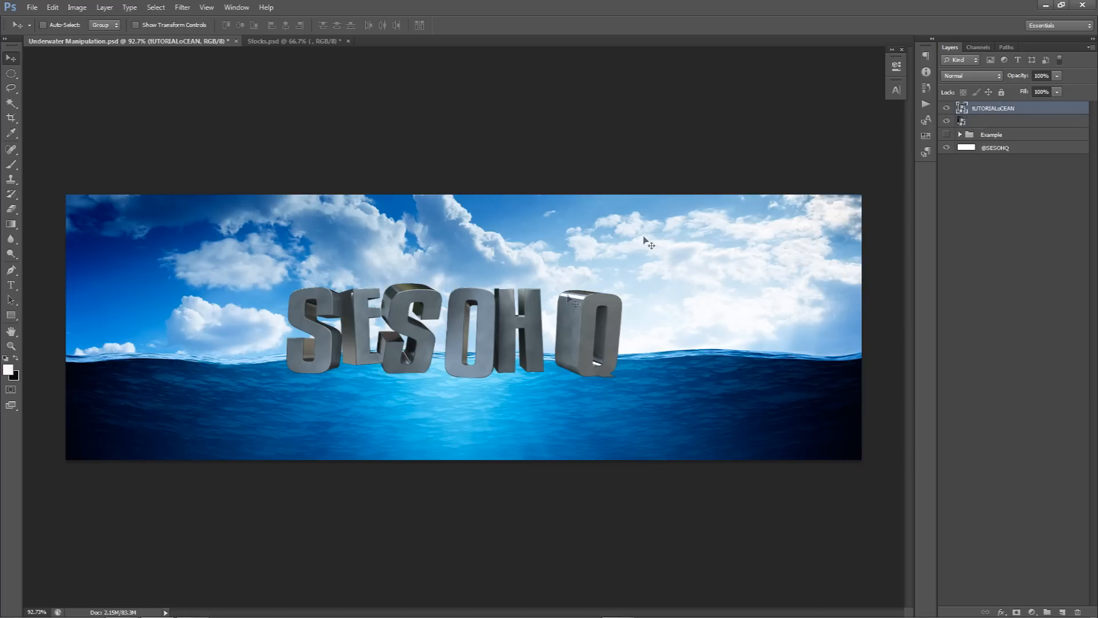
pyautogui.click(1056, 78)
pyautogui.moveTo(1057, 88); pyautogui.dragTo(1022, 89)
# Reposition the faded SESOHQ text so the waterline crosses the lower part of the letters.
pyautogui.moveTo(503, 367); pyautogui.dragTo(507, 369)
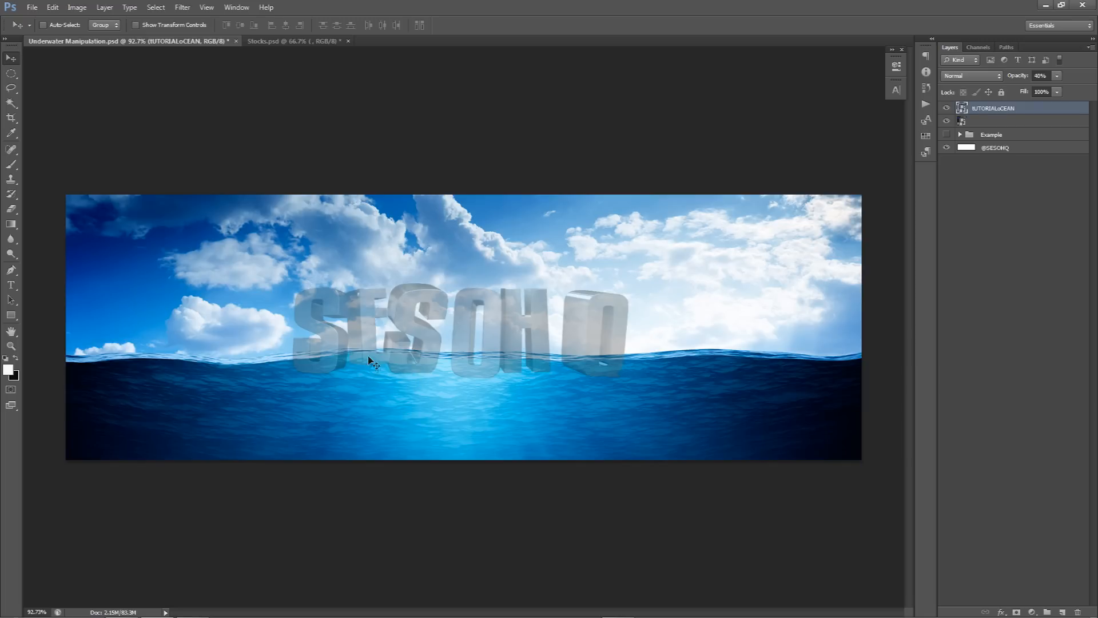
pyautogui.moveTo(367, 340); pyautogui.dragTo(371, 360)
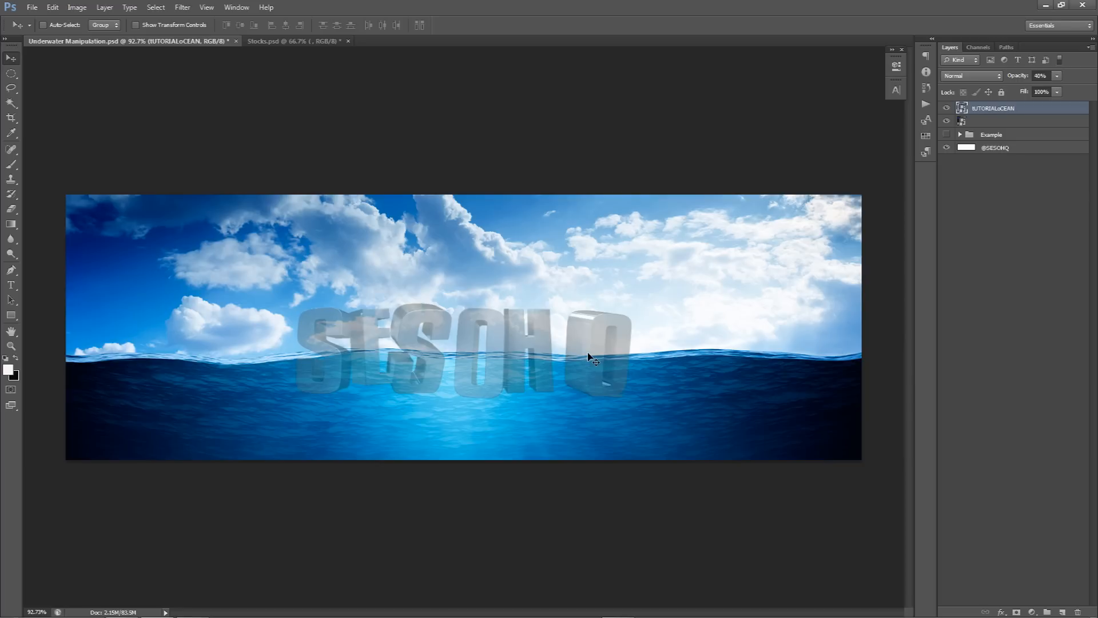
pyautogui.moveTo(578, 350); pyautogui.dragTo(538, 350)
pyautogui.moveTo(467, 358); pyautogui.dragTo(464, 357)
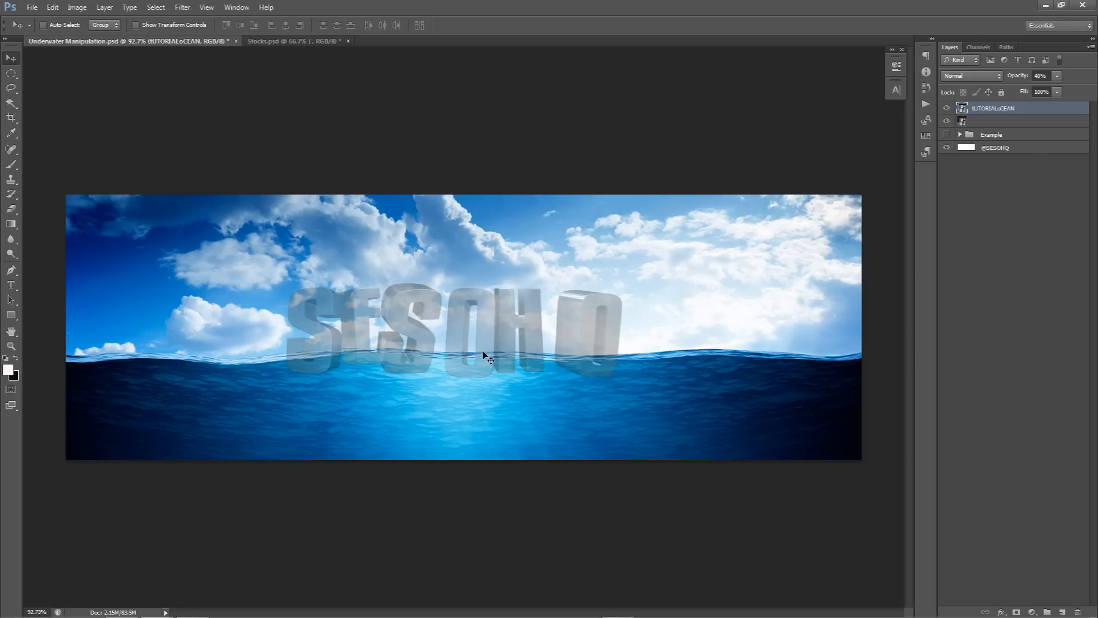
# Duplicate the tUTORIALoCEAN layer, hide the original and rename the copy Text.
pyautogui.press('p')
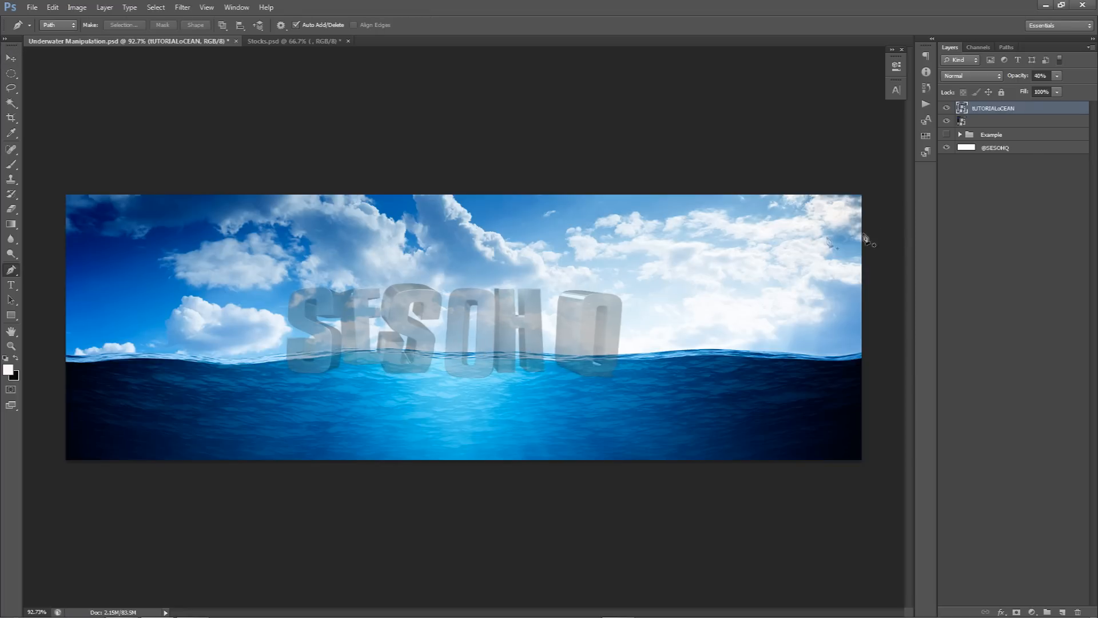
pyautogui.scroll(3, 364, 366)
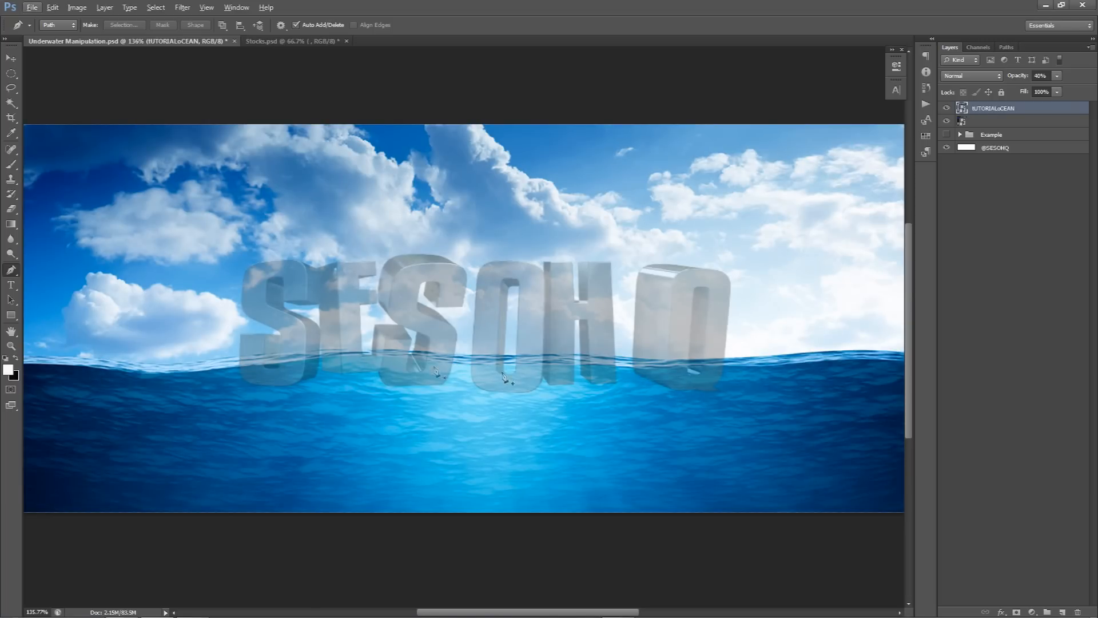
pyautogui.scroll(4, 206, 365)
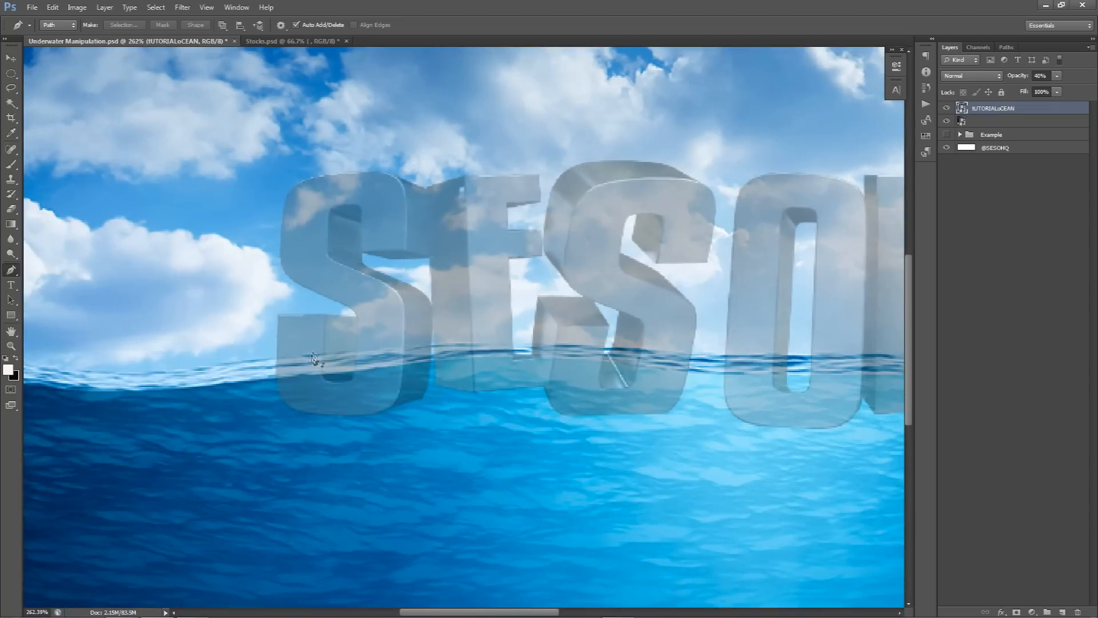
pyautogui.moveTo(310, 342); pyautogui.dragTo(306, 338)
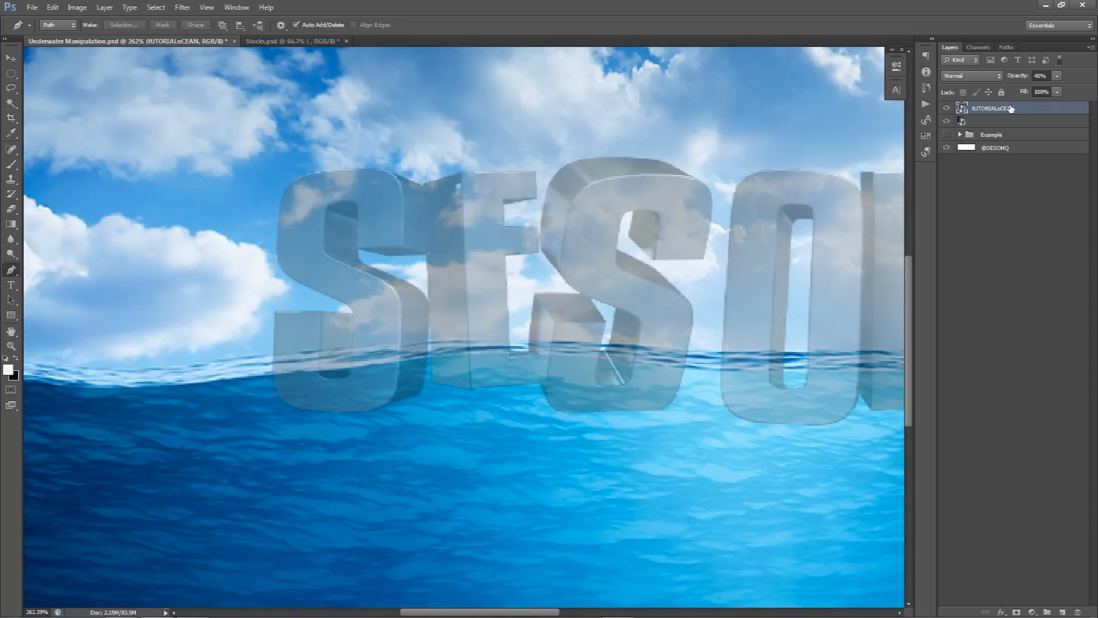
pyautogui.hotkey('ctrl', 'j')
pyautogui.click(946, 121)
pyautogui.doubleClick(988, 108)
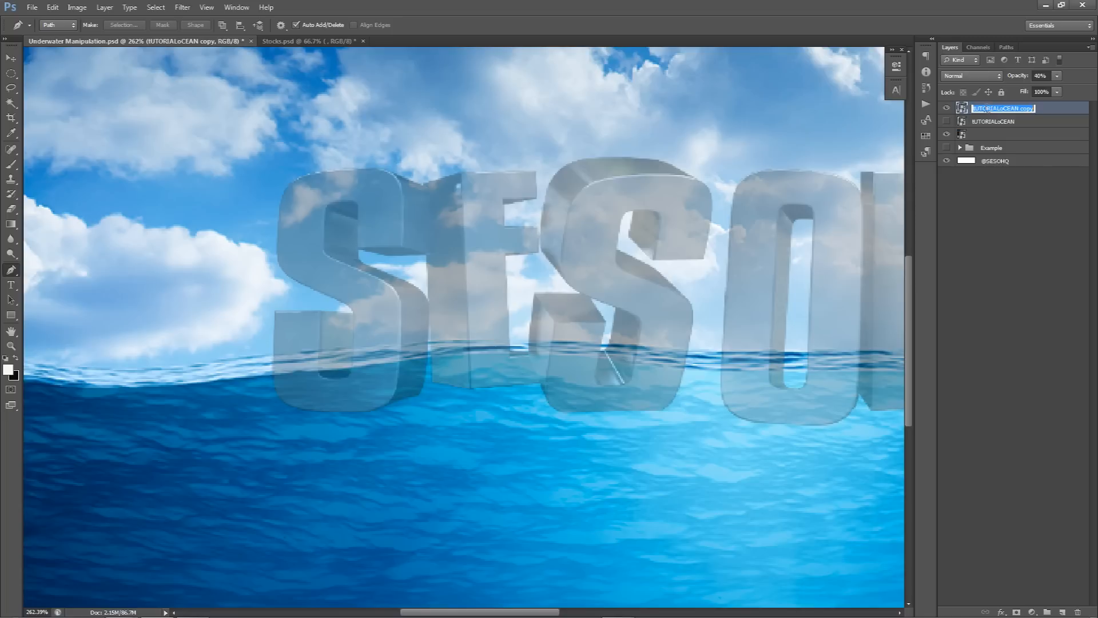
pyautogui.write('Text')
pyautogui.press('Return')
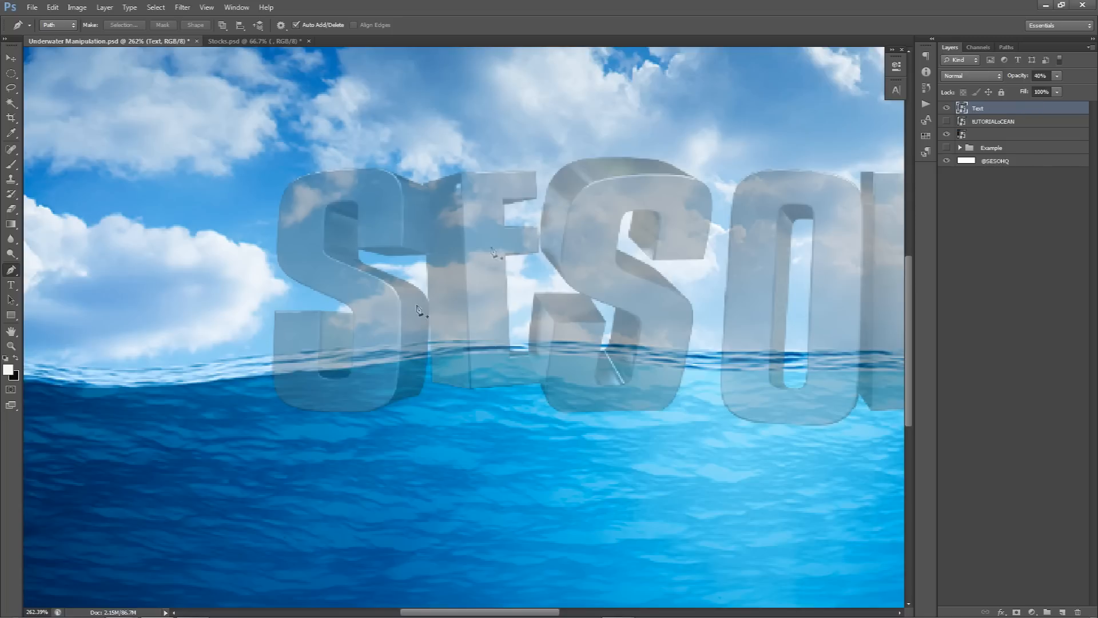
# Trace a Pen path along the waterline from just before the first S across the letters to the H.
pyautogui.click(208, 363)
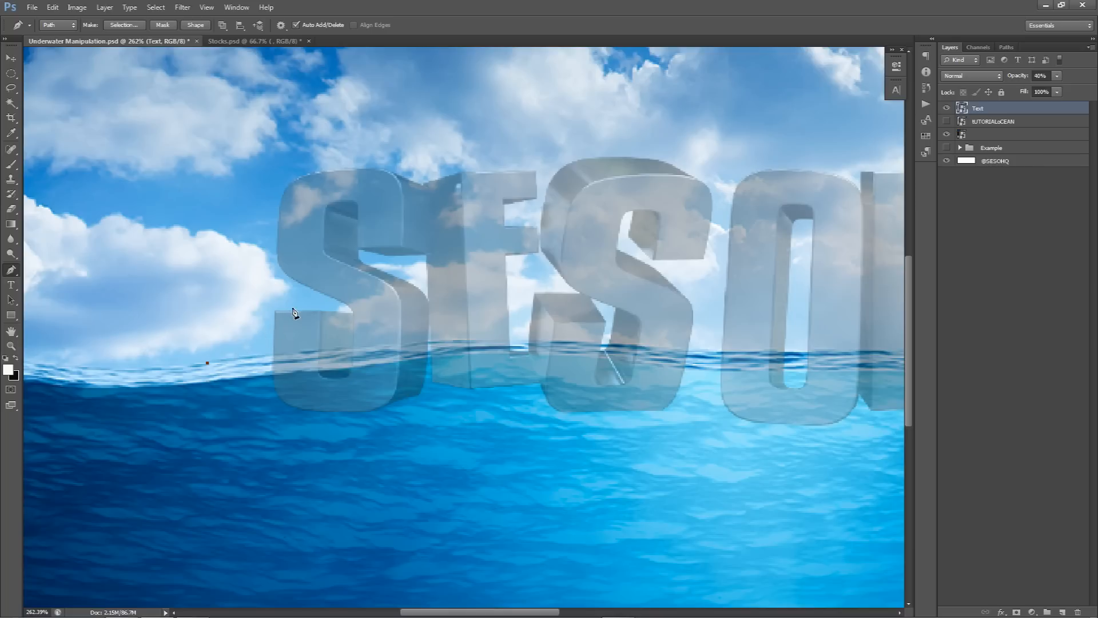
pyautogui.moveTo(7, 276); pyautogui.dragTo(72, 272)
pyautogui.moveTo(453, 341); pyautogui.dragTo(575, 336)
pyautogui.hscroll(3, 575, 336)
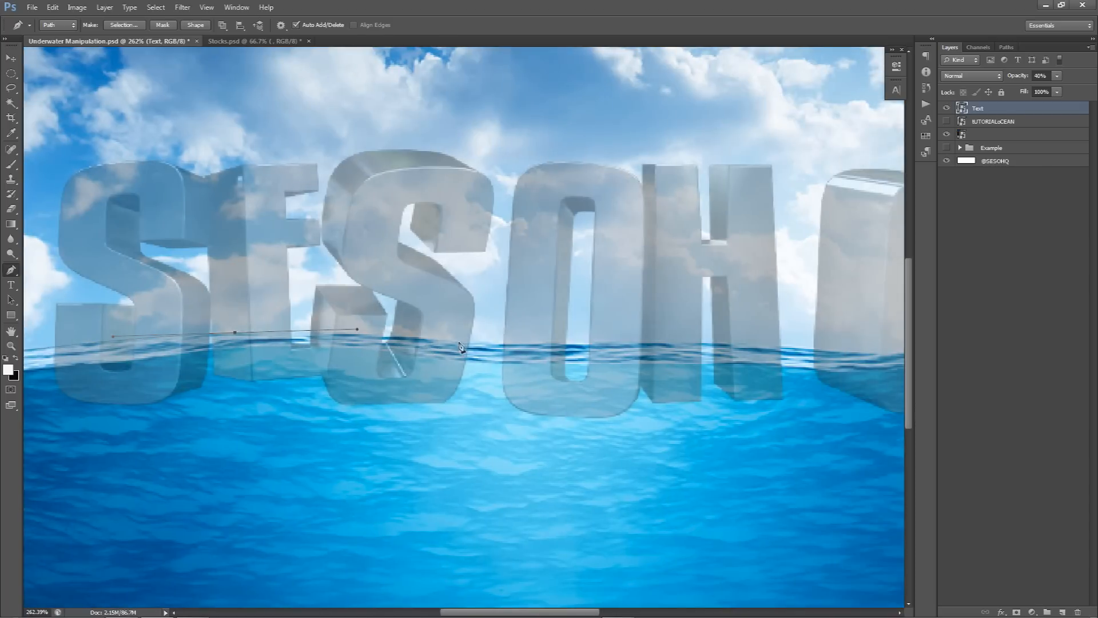
pyautogui.click(483, 345)
pyautogui.click(575, 345)
pyautogui.moveTo(806, 349); pyautogui.dragTo(884, 359)
pyautogui.moveTo(569, 361); pyautogui.dragTo(456, 362)
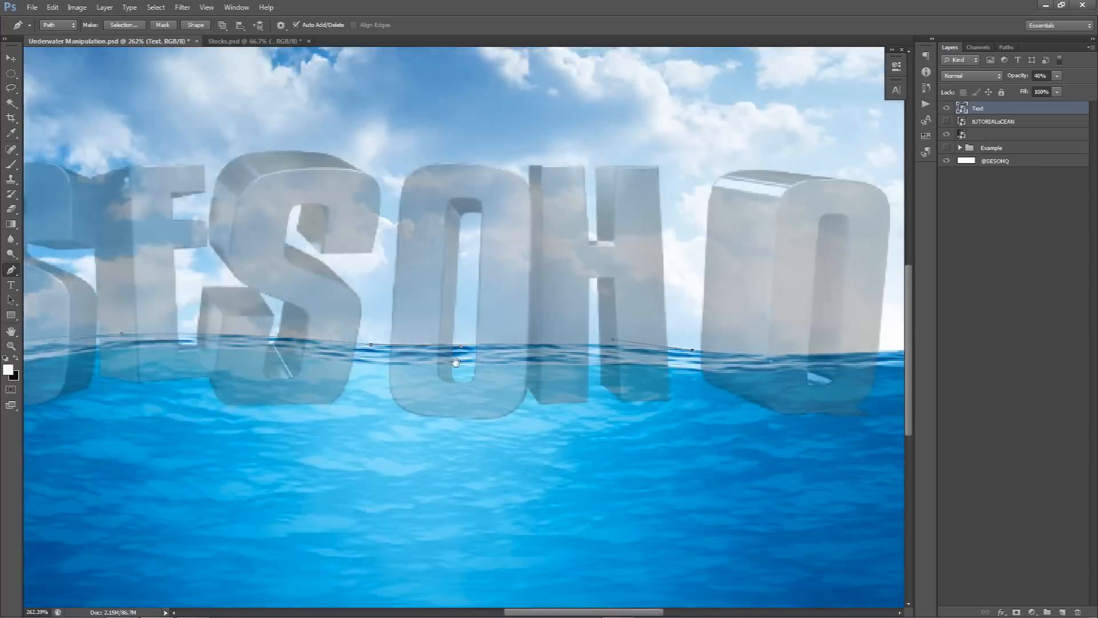
# Continue the path along the waves past the last letter to just beyond the canvas edge, adjusting the curve handles to follow the water.
pyautogui.moveTo(713, 387); pyautogui.dragTo(453, 362)
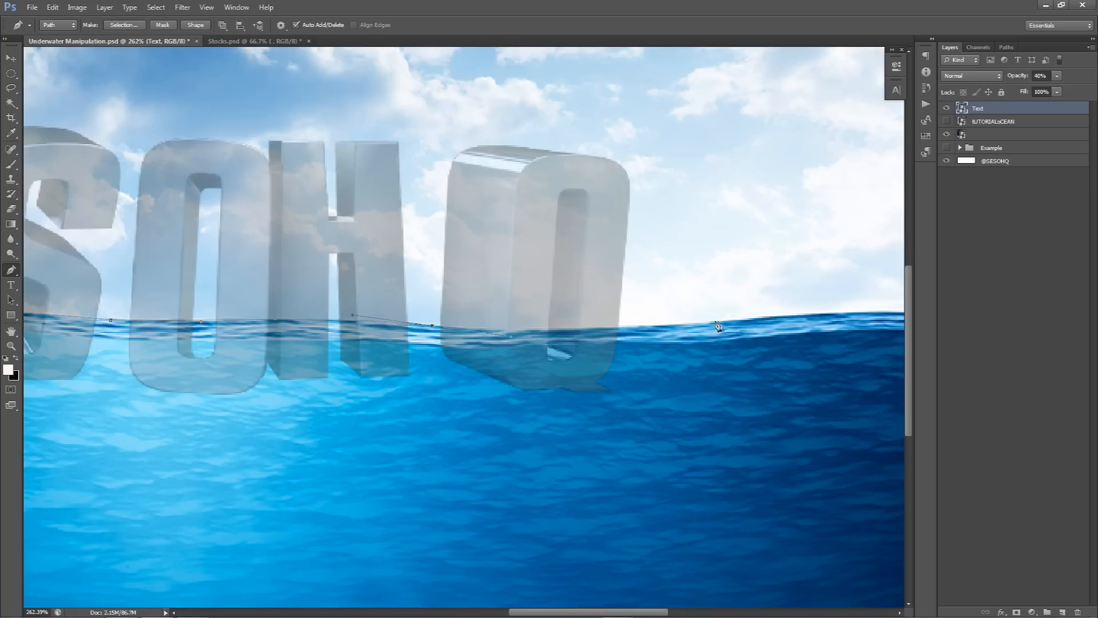
pyautogui.moveTo(752, 318); pyautogui.dragTo(373, 311)
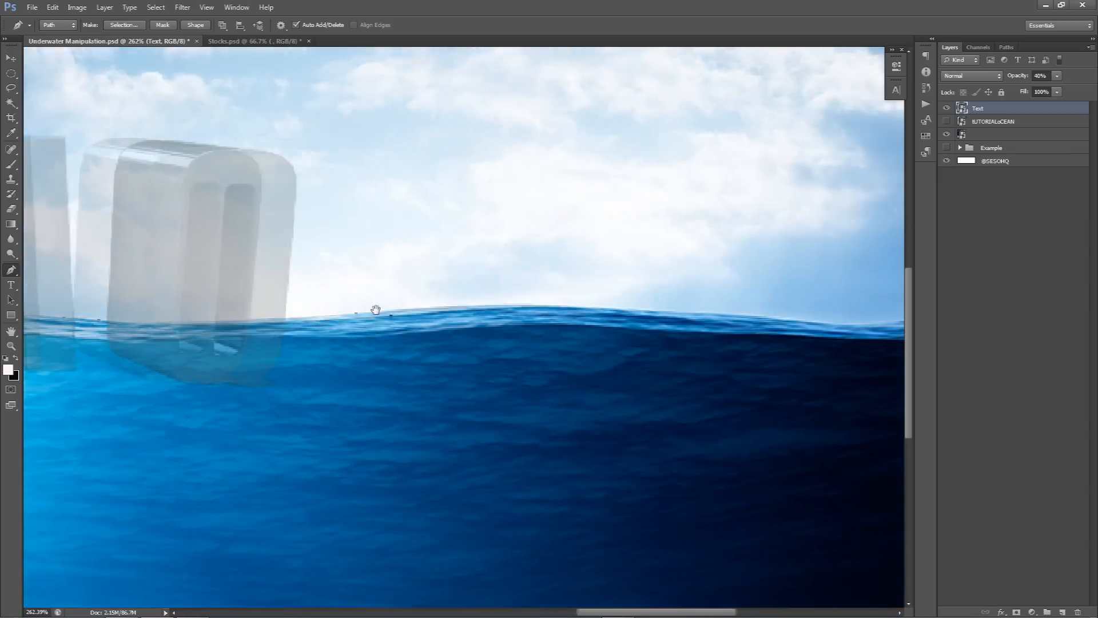
pyautogui.moveTo(790, 324); pyautogui.dragTo(870, 341)
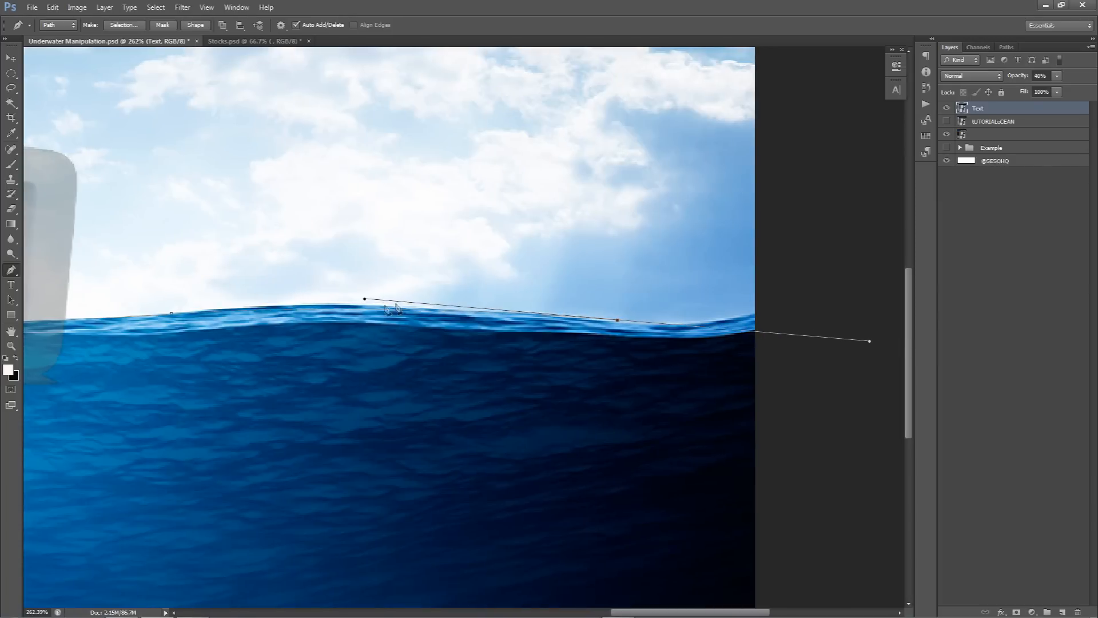
pyautogui.moveTo(364, 299); pyautogui.dragTo(338, 291)
pyautogui.click(766, 303)
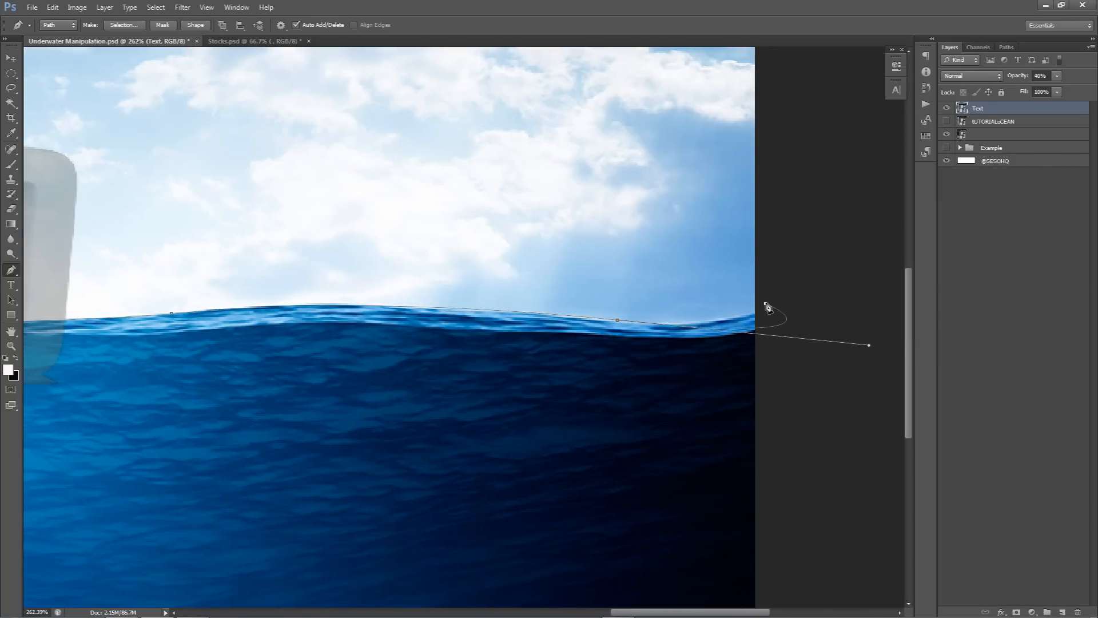
pyautogui.moveTo(869, 345); pyautogui.dragTo(716, 330)
pyautogui.moveTo(769, 308); pyautogui.dragTo(770, 309)
# Close the path with points through the water below the letters, back to its starting point.
pyautogui.scroll(-5, 636, 324)
pyautogui.moveTo(443, 356); pyautogui.dragTo(554, 341)
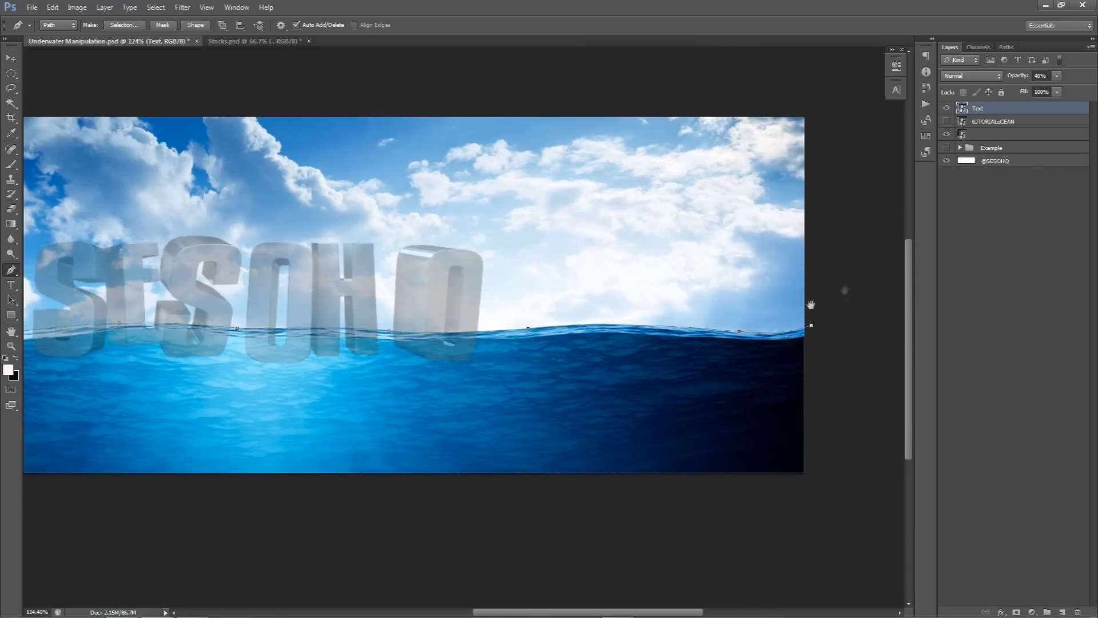
pyautogui.moveTo(845, 290); pyautogui.dragTo(828, 307)
pyautogui.click(654, 474)
pyautogui.moveTo(507, 423); pyautogui.dragTo(716, 411)
pyautogui.click(175, 419)
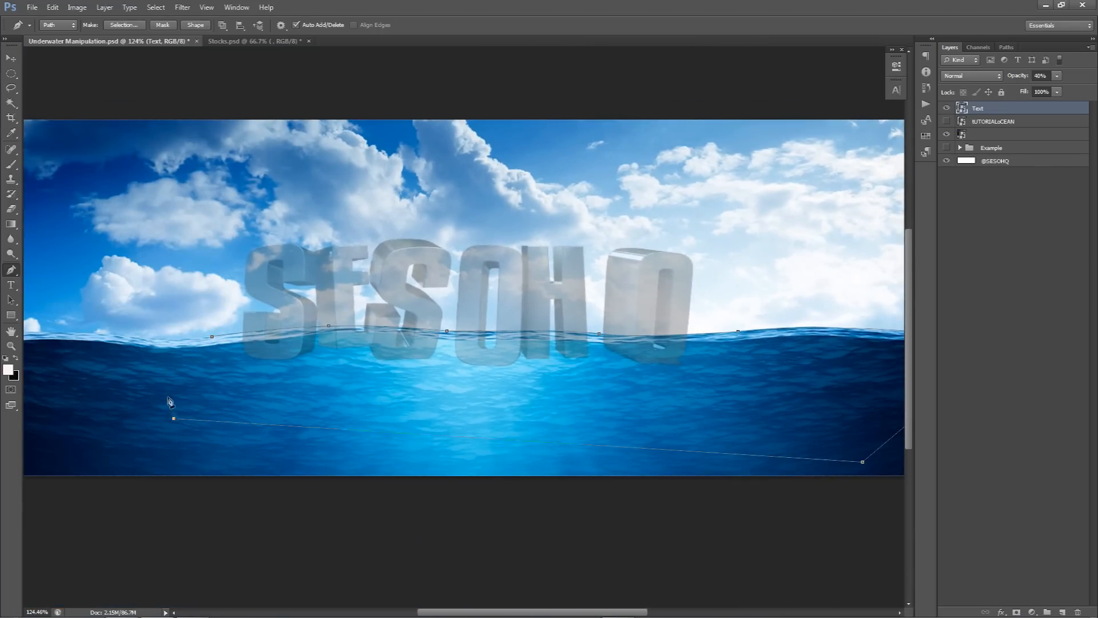
pyautogui.click(213, 336)
# Restore the Text layer's opacity to 100% and convert the closed path into a selection.
pyautogui.click(1056, 77)
pyautogui.rightClick(426, 291)
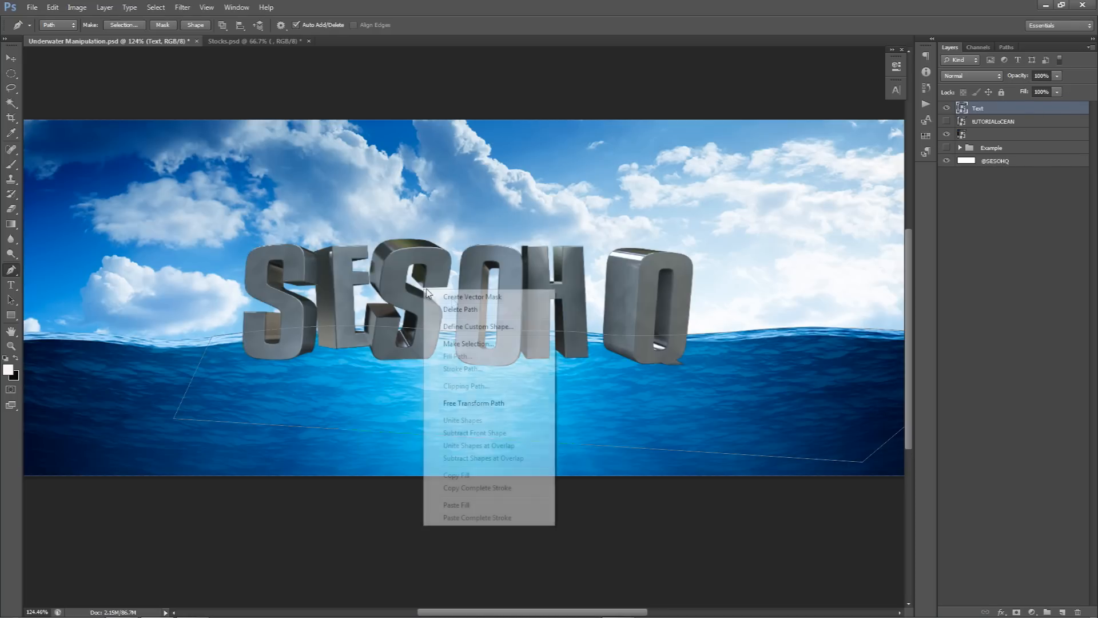
pyautogui.click(472, 345)
pyautogui.click(621, 182)
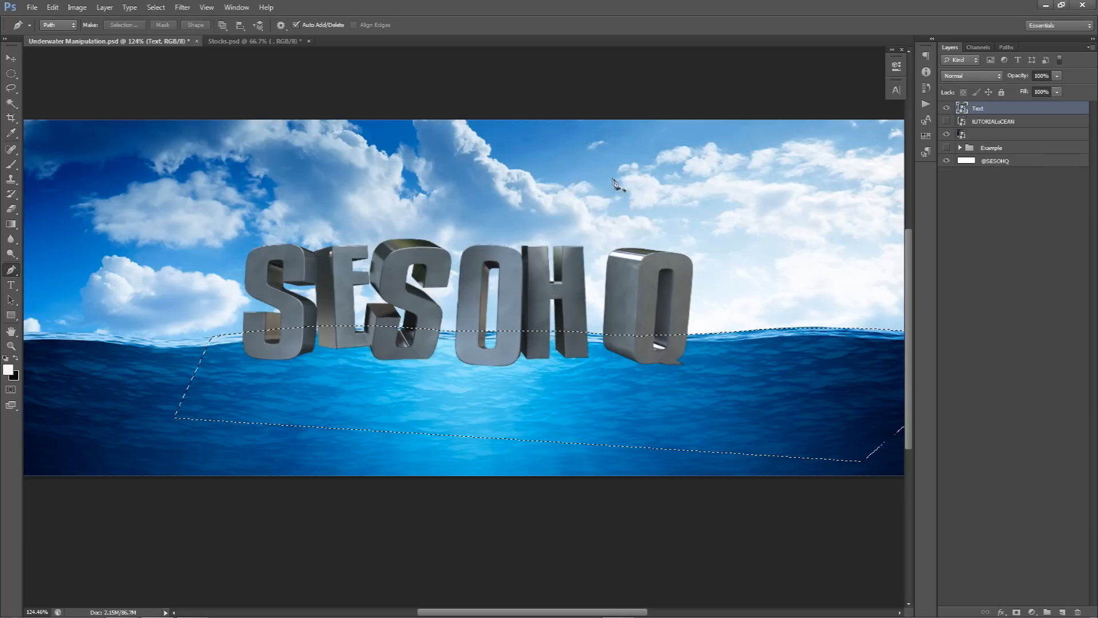
# Rasterize the Text layer and cut the selected underwater part of the letters onto a new layer with Layer Via Cut.
pyautogui.press('m')
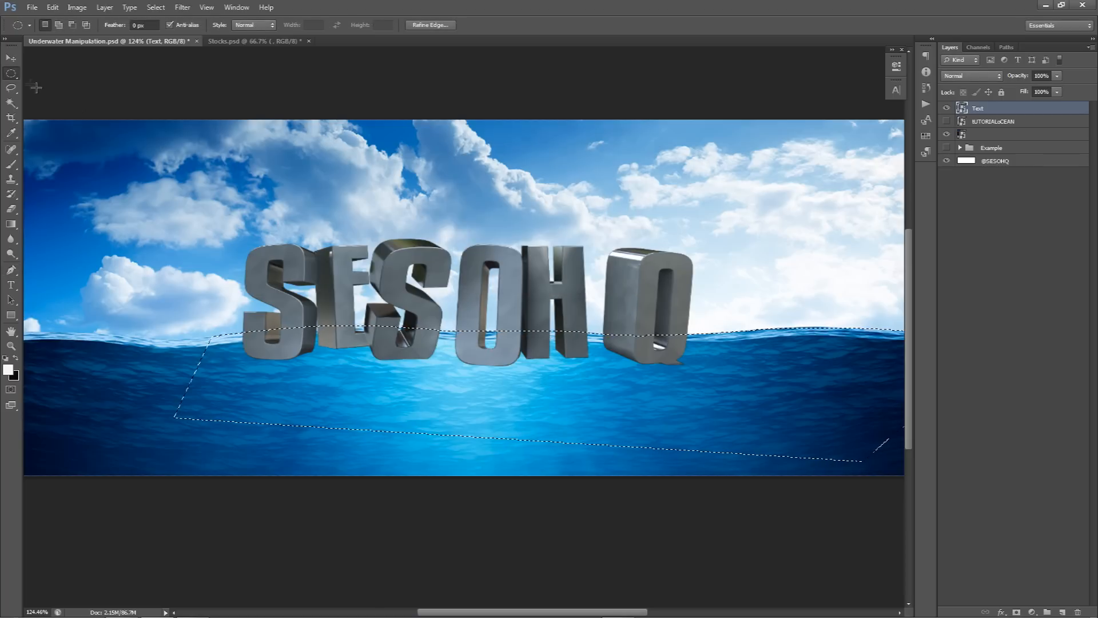
pyautogui.rightClick(17, 80)
pyautogui.click(65, 72)
pyautogui.rightClick(527, 233)
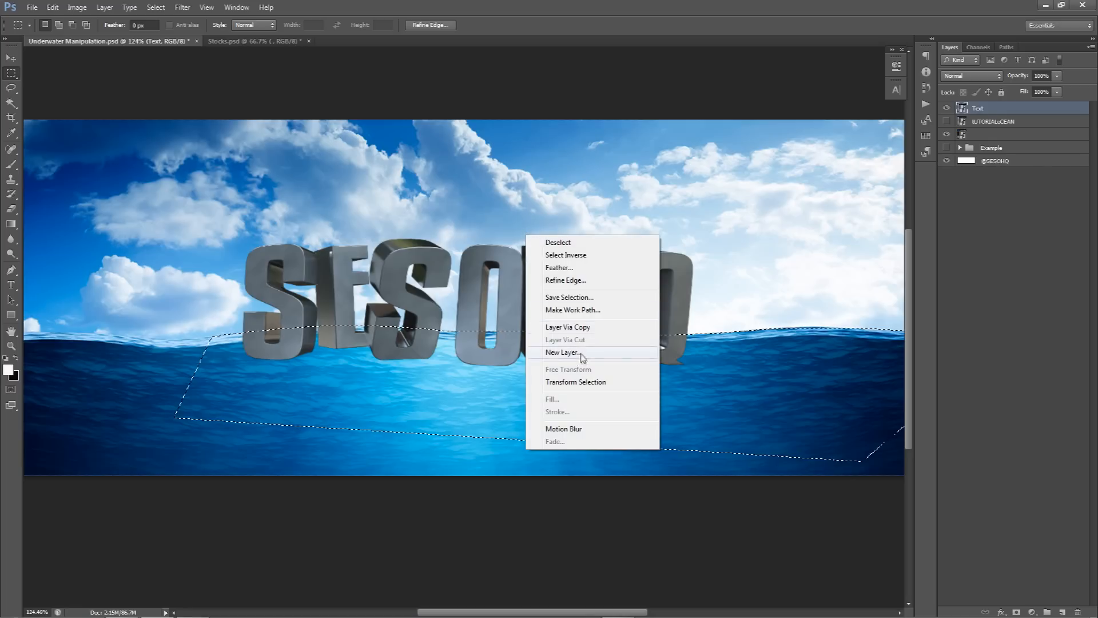
pyautogui.rightClick(984, 108)
pyautogui.click(1005, 231)
pyautogui.rightClick(535, 275)
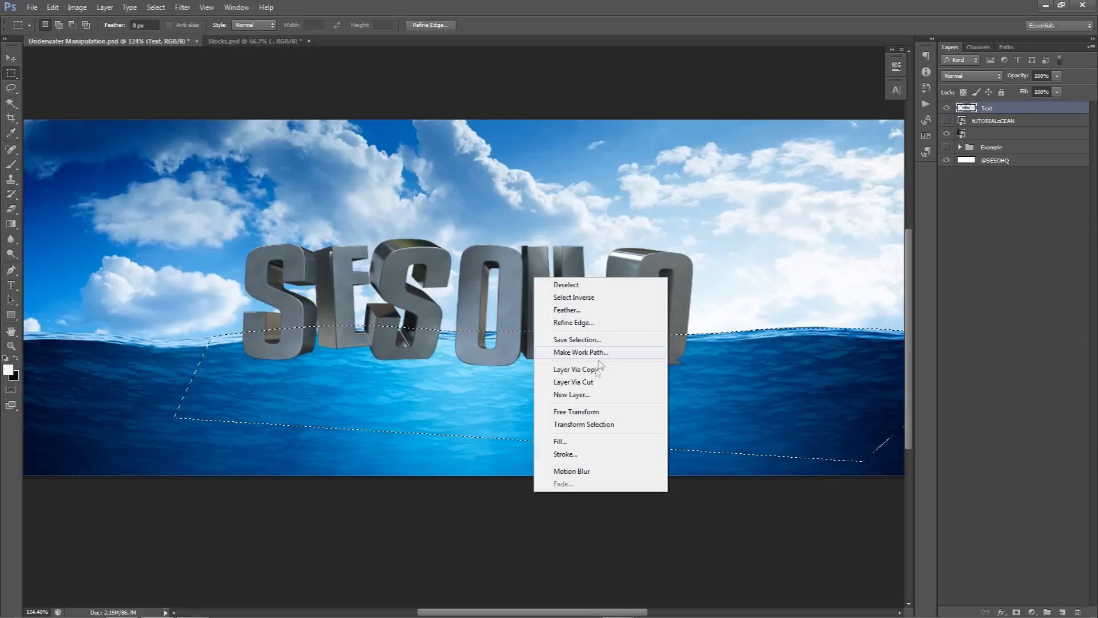
pyautogui.click(583, 382)
# Check the split at the waterline by switching the cut underwater layer off and on.
pyautogui.click(947, 108)
pyautogui.click(948, 109)
pyautogui.click(947, 109)
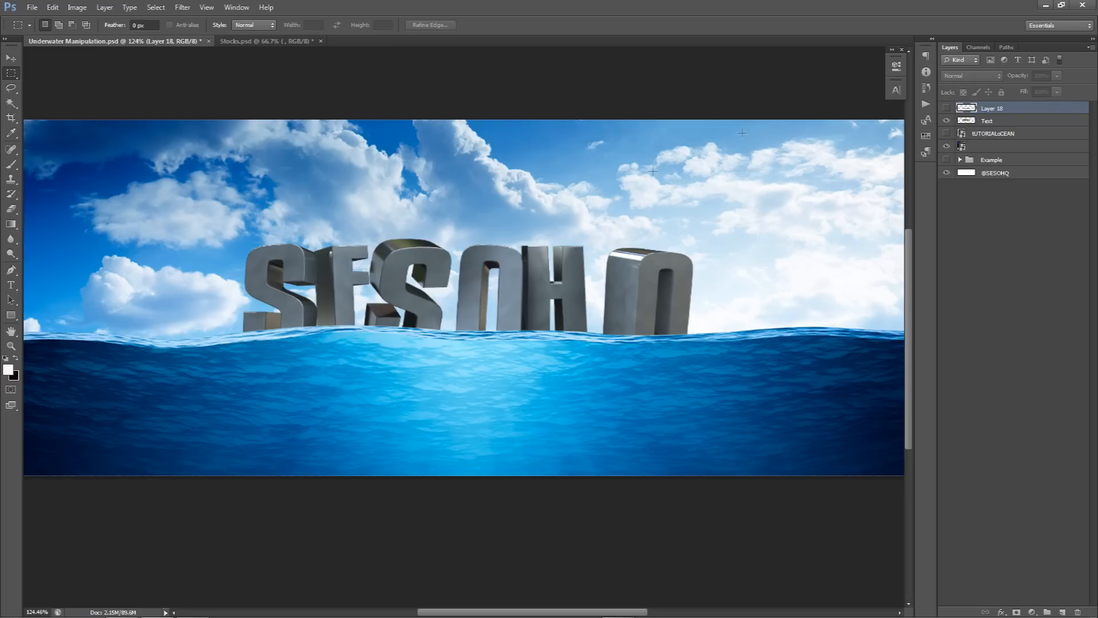
pyautogui.press('v')
pyautogui.keyDown('alt'); pyautogui.scroll(-1, 564, 294); pyautogui.keyUp('alt')
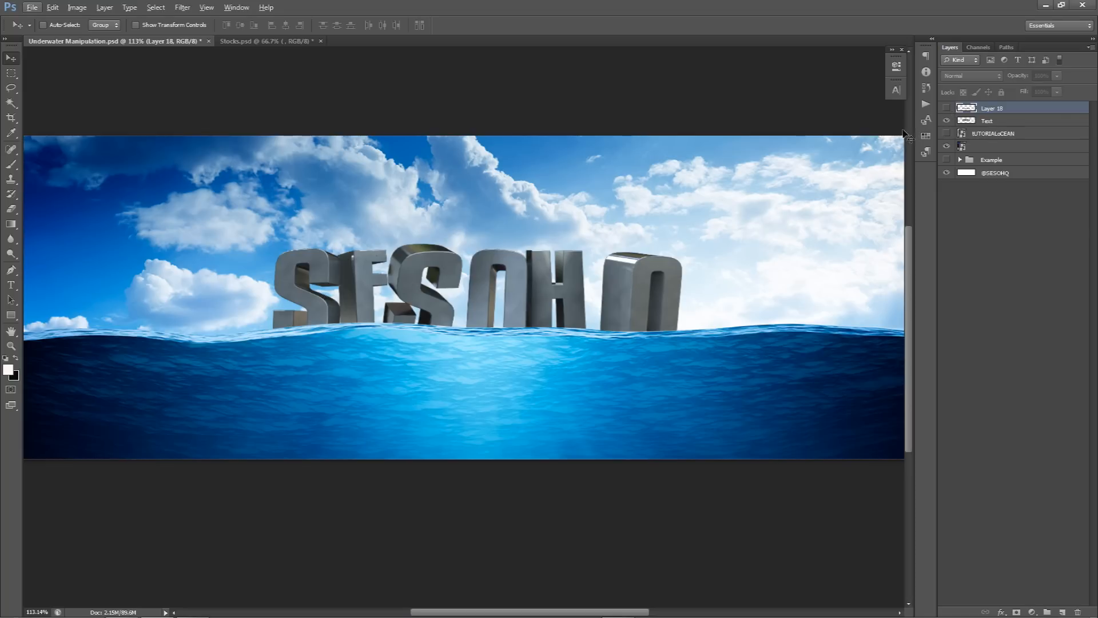
pyautogui.click(946, 110)
# Compare Linear Light and Soft Light blending on the underwater text layer, ending on Linear Light.
pyautogui.click(977, 77)
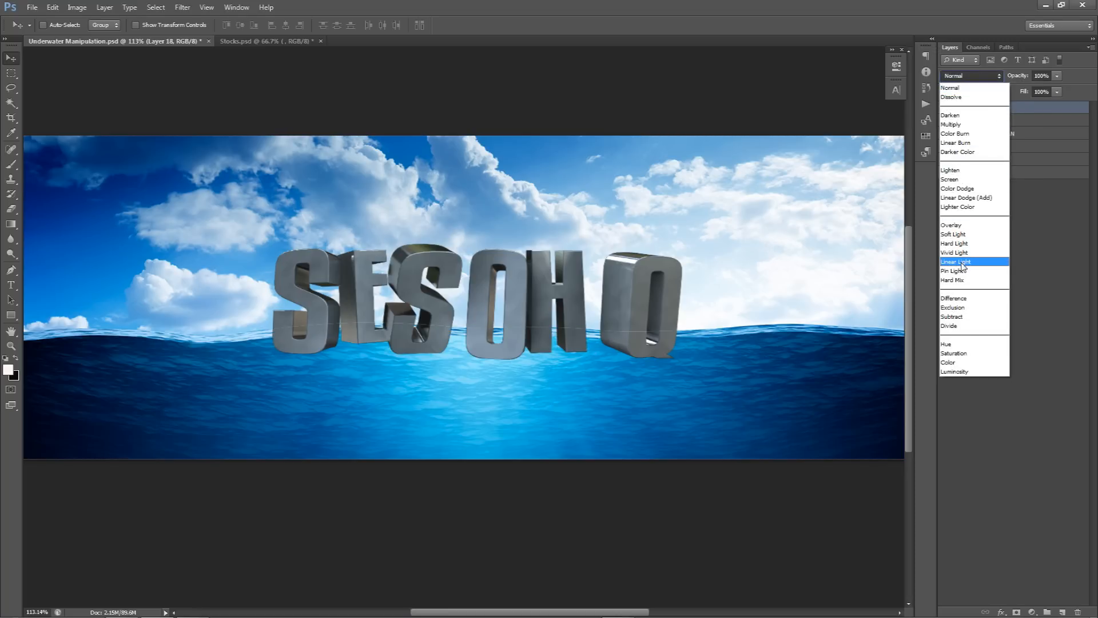
pyautogui.click(965, 261)
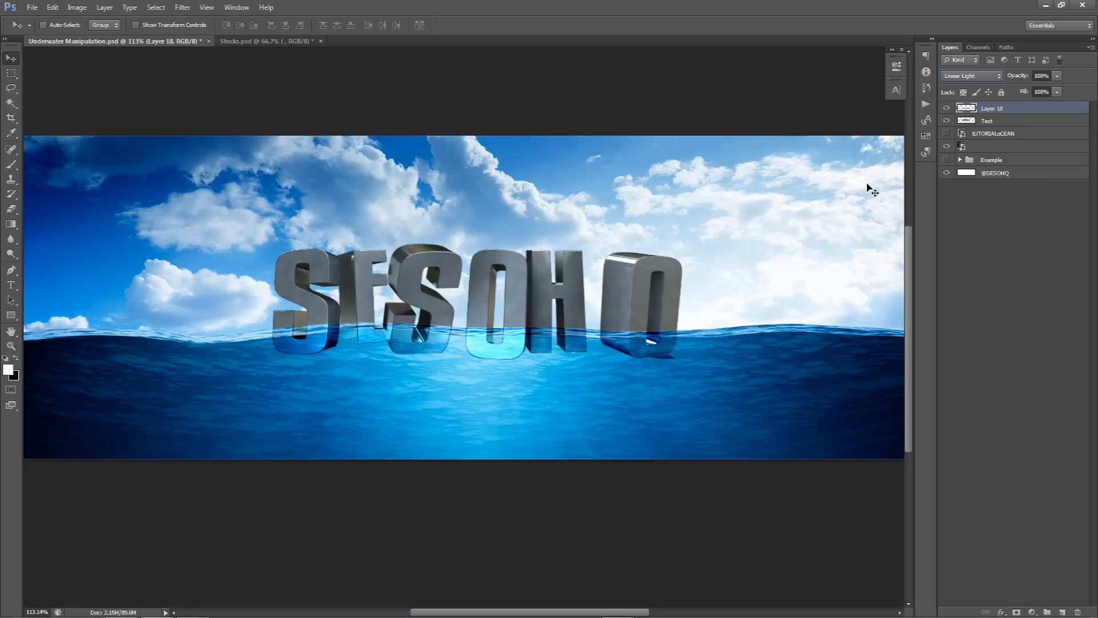
pyautogui.click(992, 76)
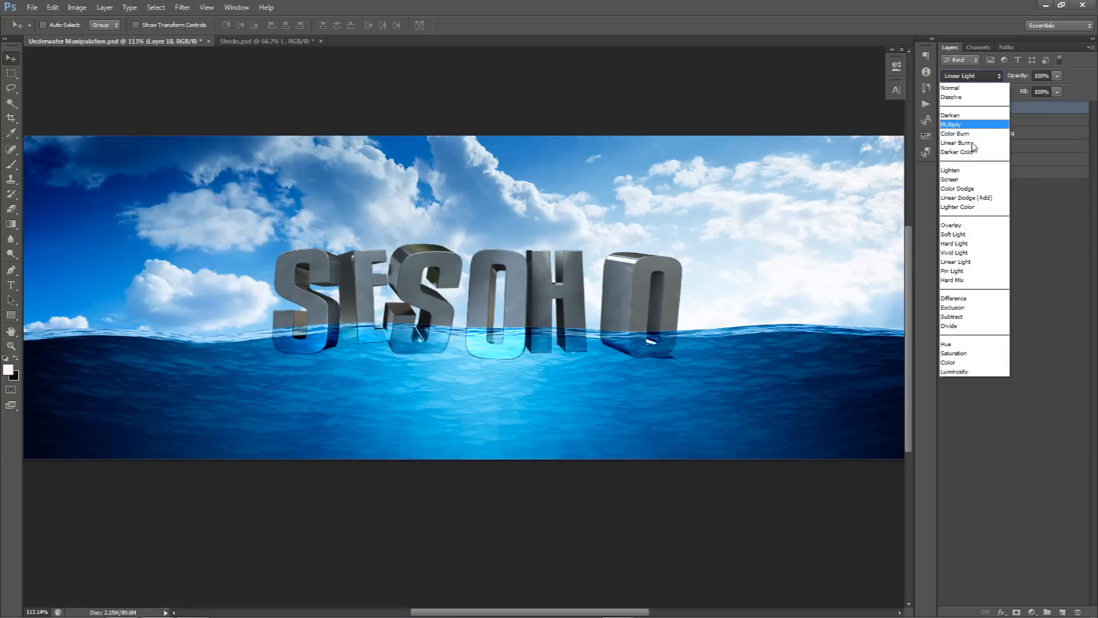
pyautogui.click(971, 235)
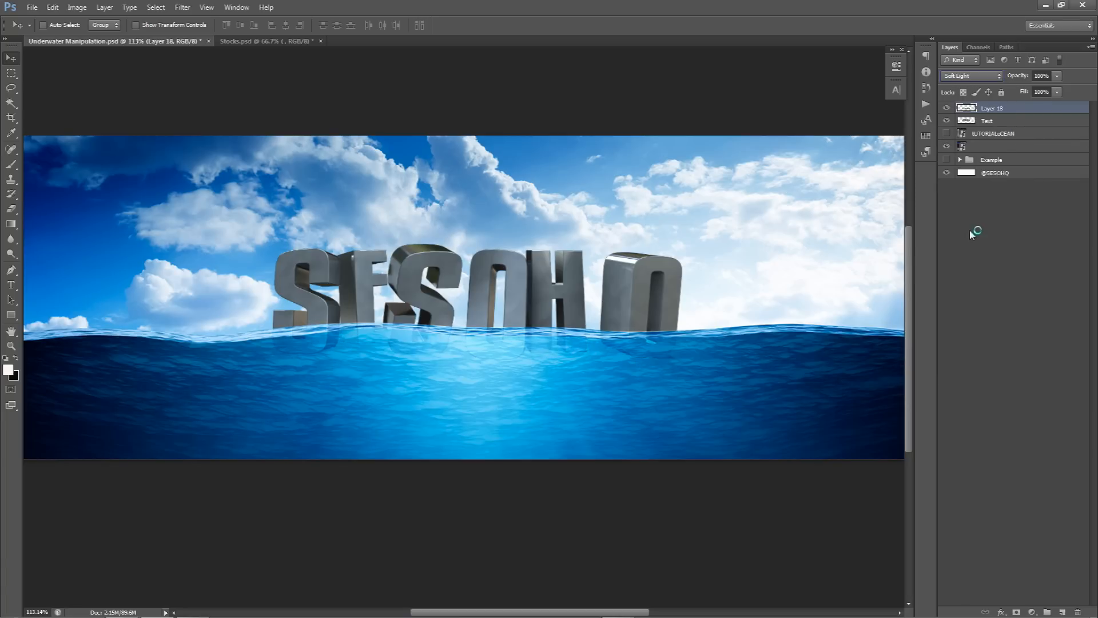
pyautogui.click(970, 76)
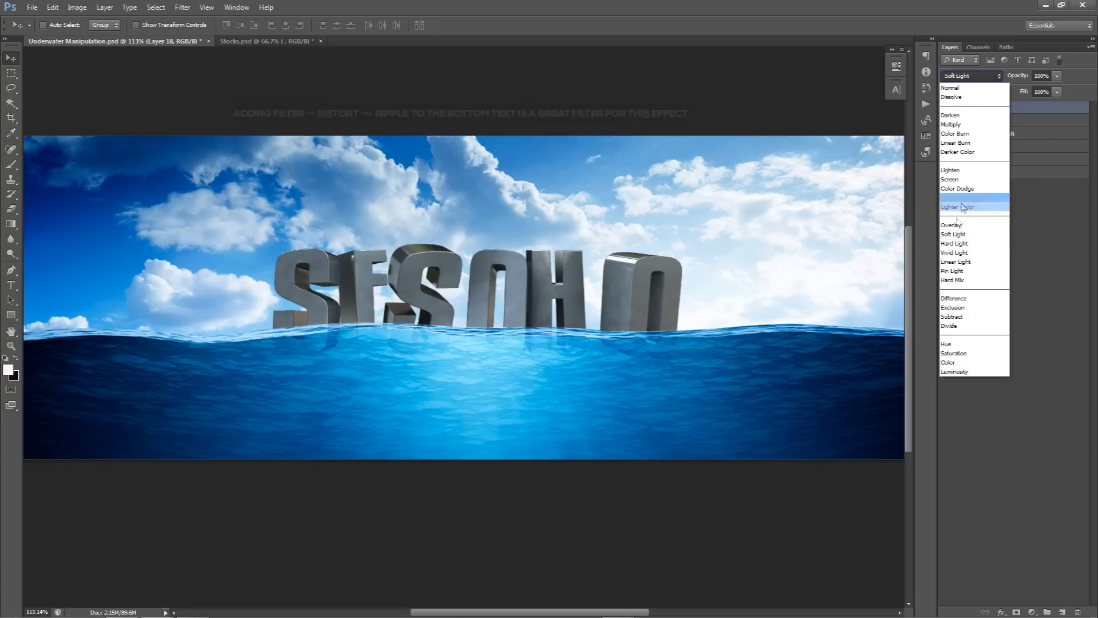
pyautogui.click(960, 262)
# Lower the underwater text layer's opacity to 35% so the submerged letters fade into the water.
pyautogui.click(1057, 76)
pyautogui.moveTo(1041, 87); pyautogui.dragTo(1016, 93)
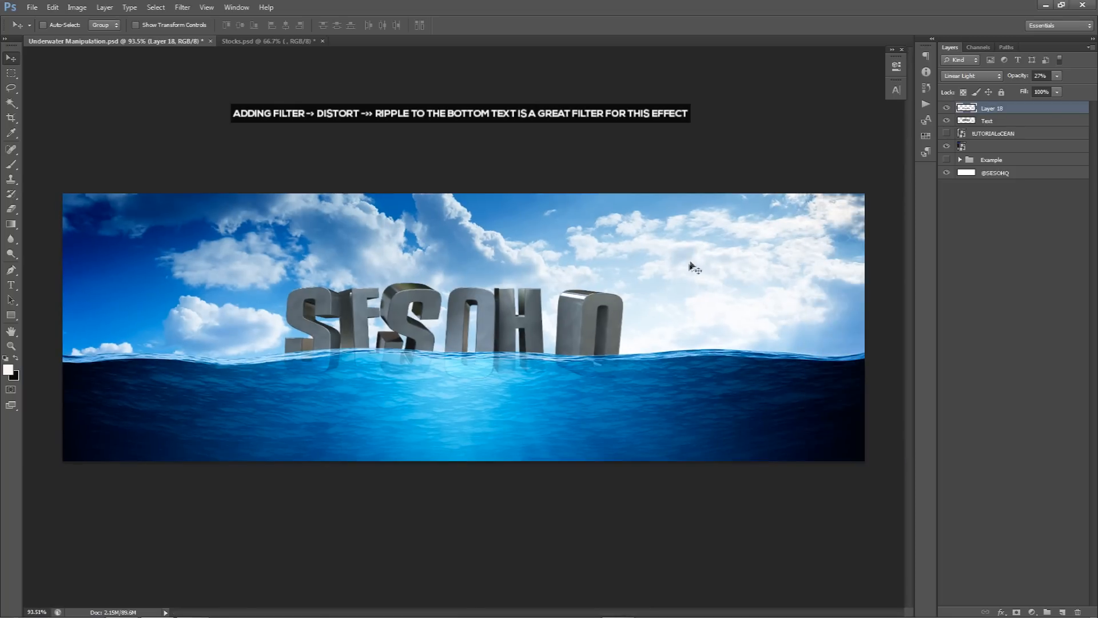
pyautogui.click(1057, 75)
pyautogui.moveTo(1049, 89); pyautogui.dragTo(1061, 89)
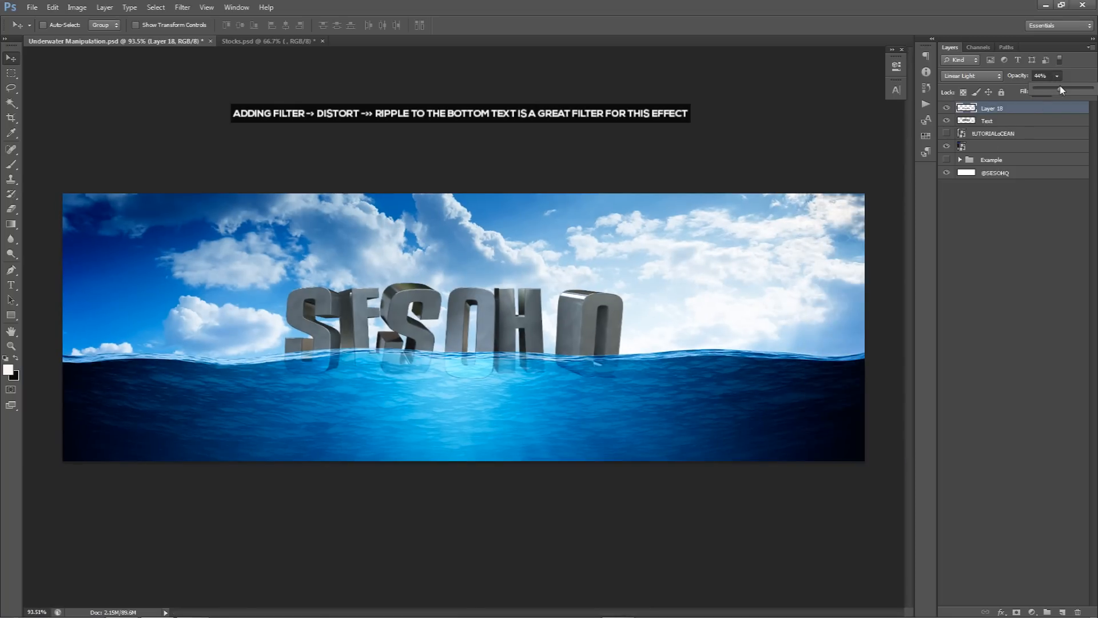
pyautogui.click(621, 284)
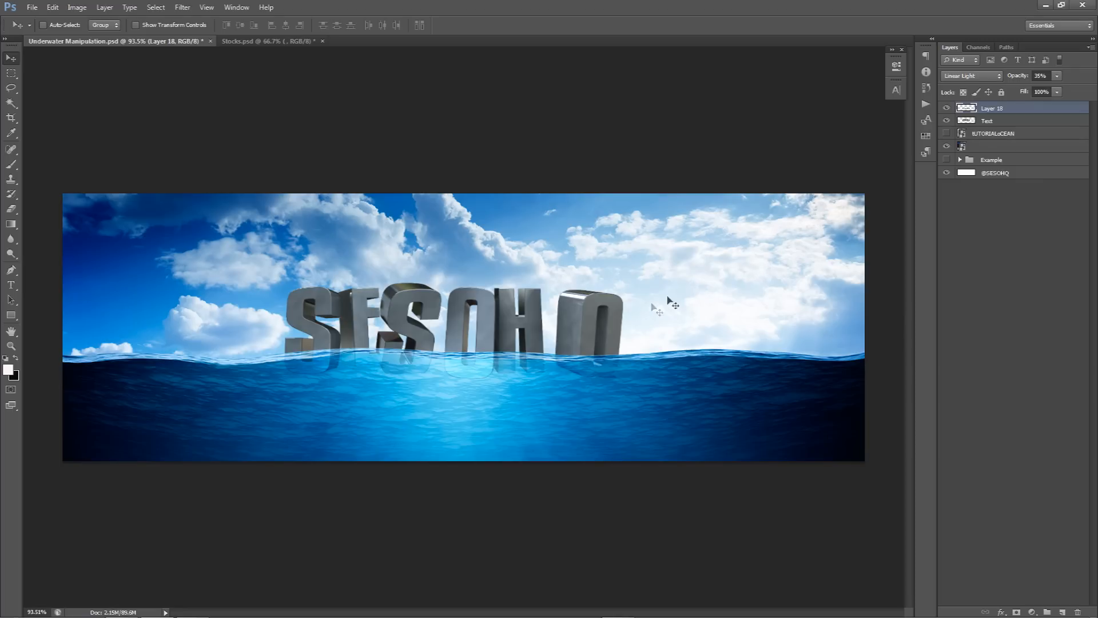
# Nudge the Text layer down slightly so the bases of the upper letters meet the waterline.
pyautogui.scroll(5, 553, 366)
pyautogui.scroll(1, 615, 368)
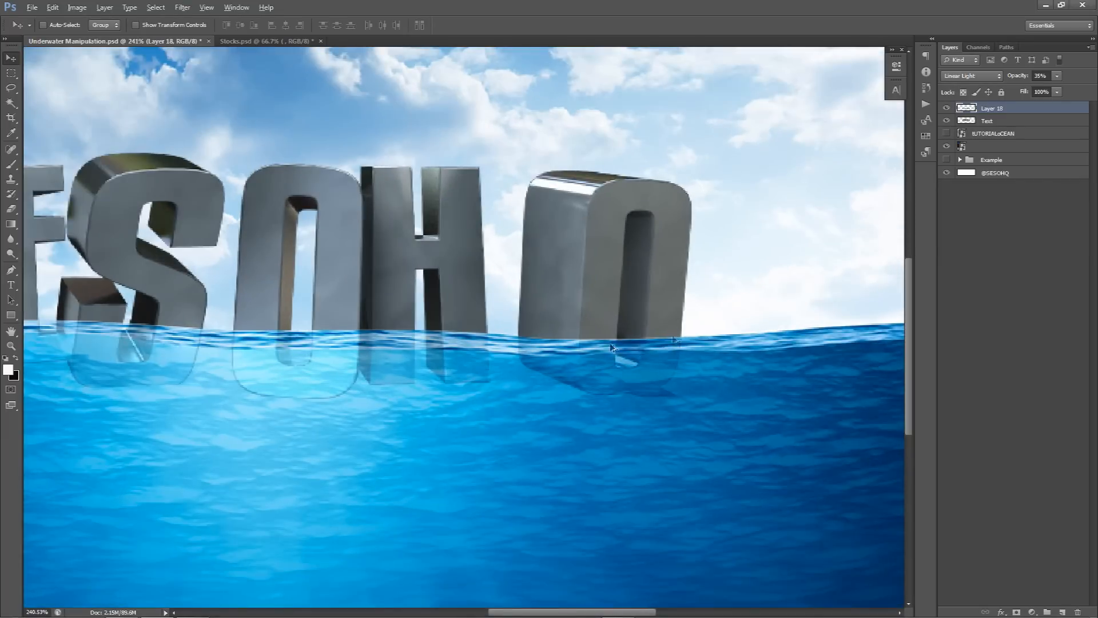
pyautogui.press('alt')
pyautogui.click(947, 120)
pyautogui.click(946, 121)
pyautogui.click(967, 119)
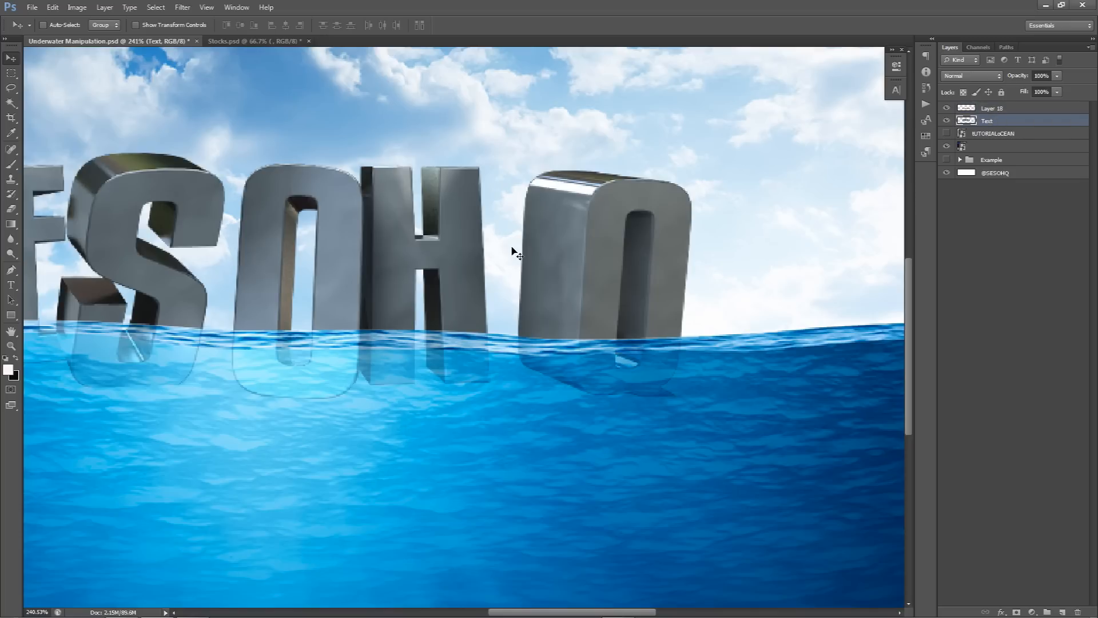
pyautogui.press('Down')
pyautogui.press('Down')
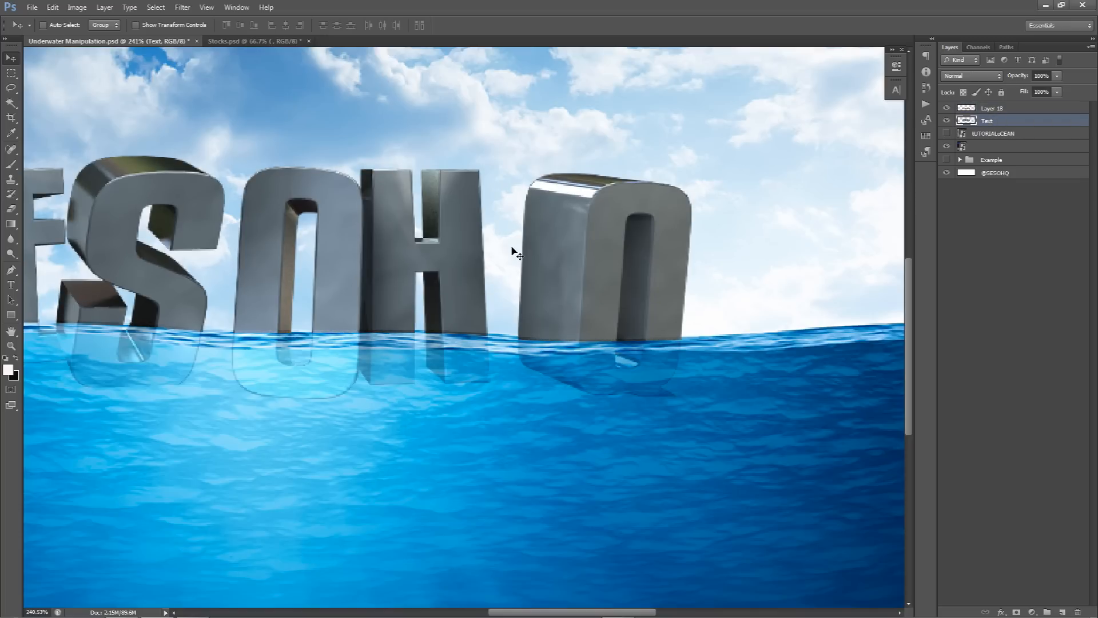
pyautogui.scroll(-3, 505, 255)
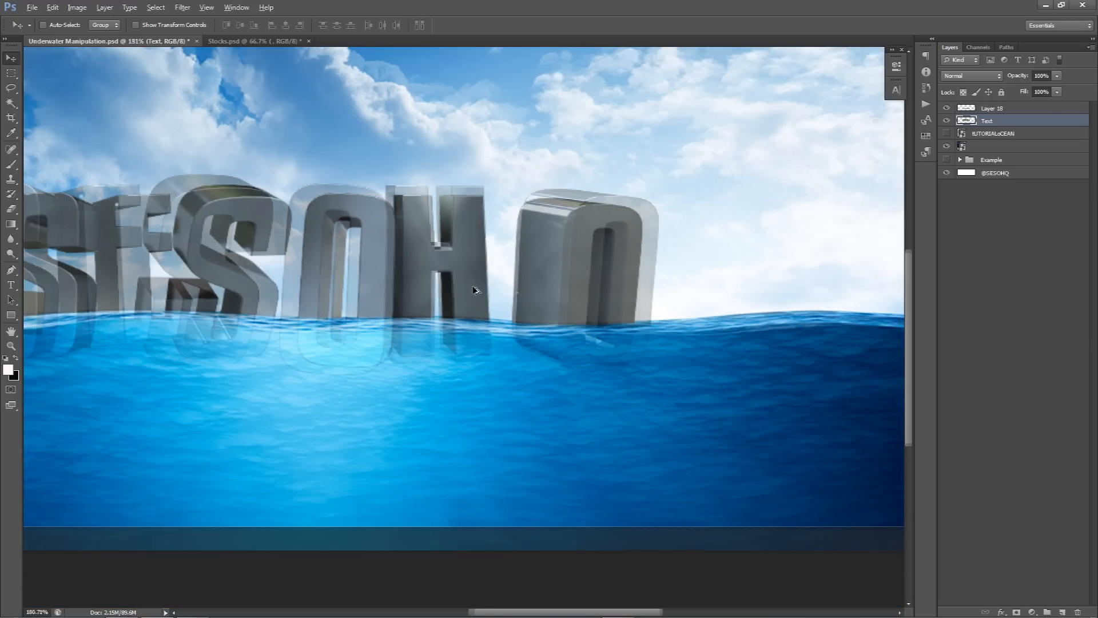
pyautogui.scroll(-3, 573, 319)
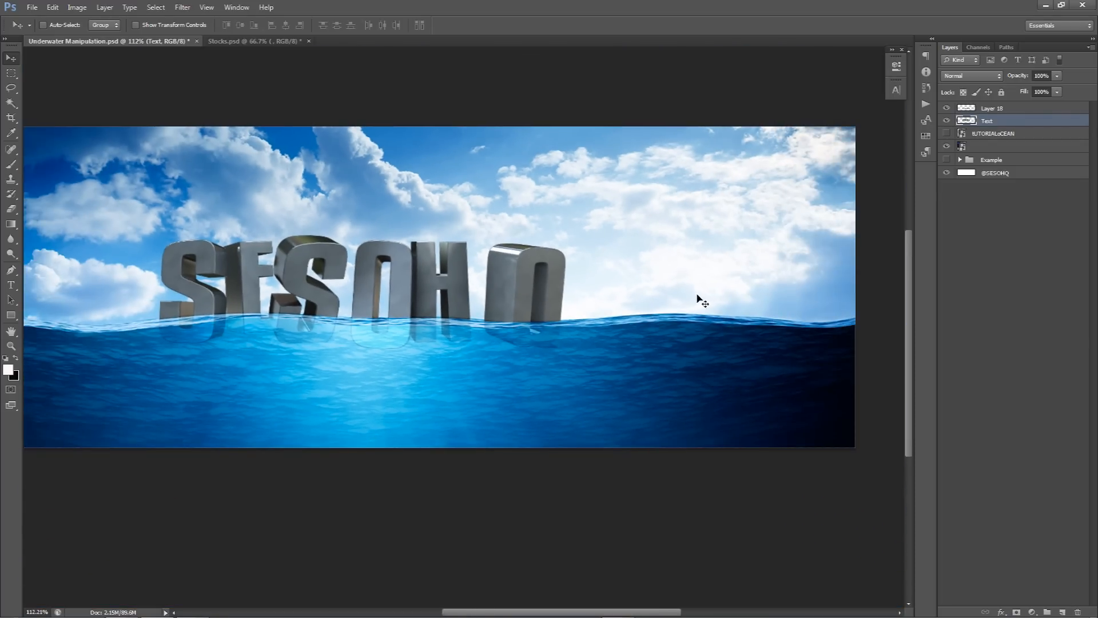
# Try nudging the Text layer slightly up from the waterline and bring it back down.
pyautogui.press('Up')
pyautogui.press('Up')
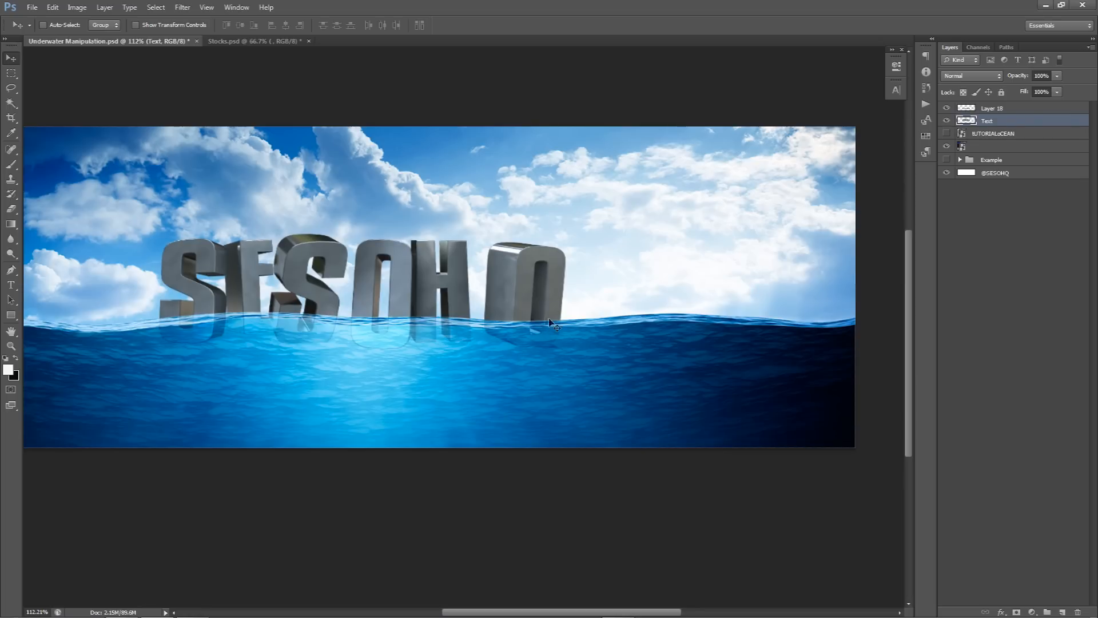
pyautogui.press('Down')
pyautogui.press('Down')
pyautogui.scroll(1, 531, 319)
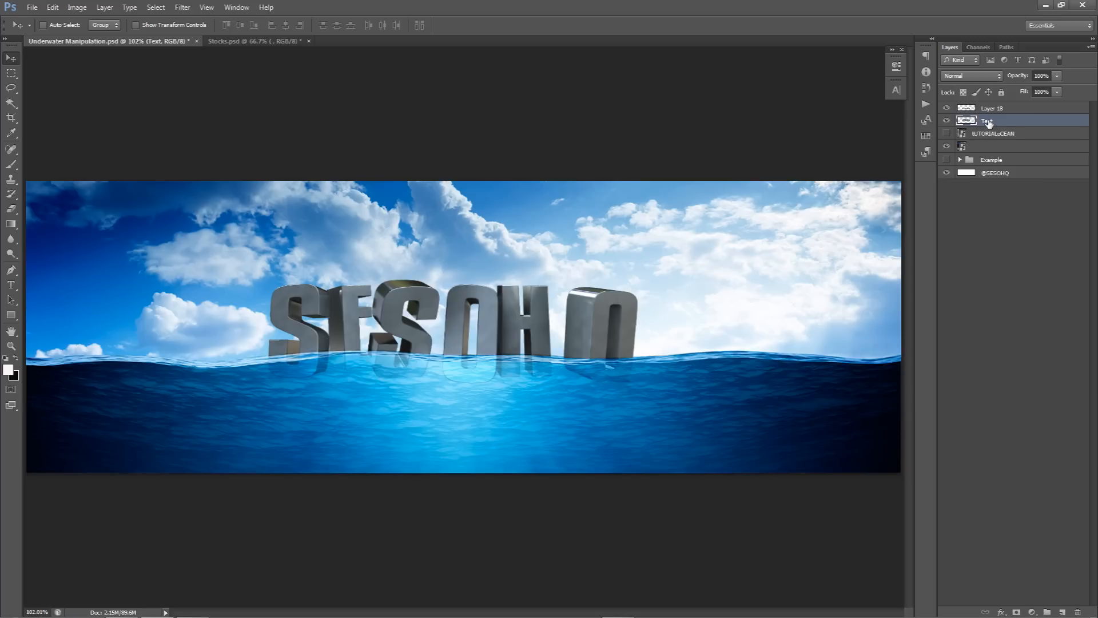
# Colorize the Text layer green with Hue/Saturation, using a hue of 76 and a strongly raised saturation.
pyautogui.click(947, 122)
pyautogui.click(948, 121)
pyautogui.hotkey('ctrl', 'u')
pyautogui.moveTo(742, 150); pyautogui.dragTo(746, 76)
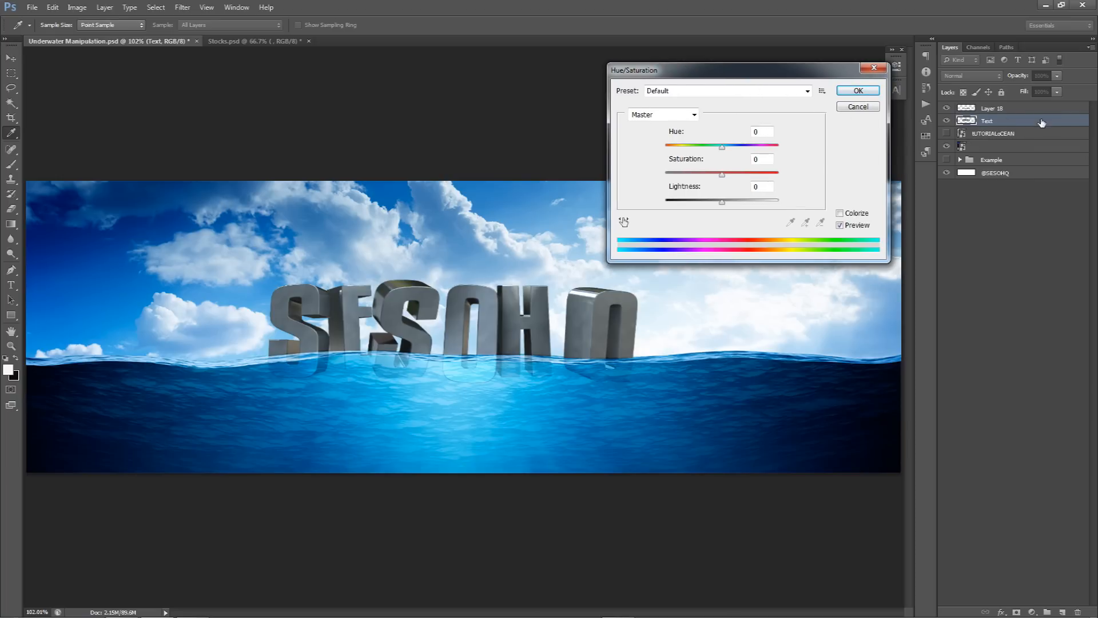
pyautogui.click(839, 213)
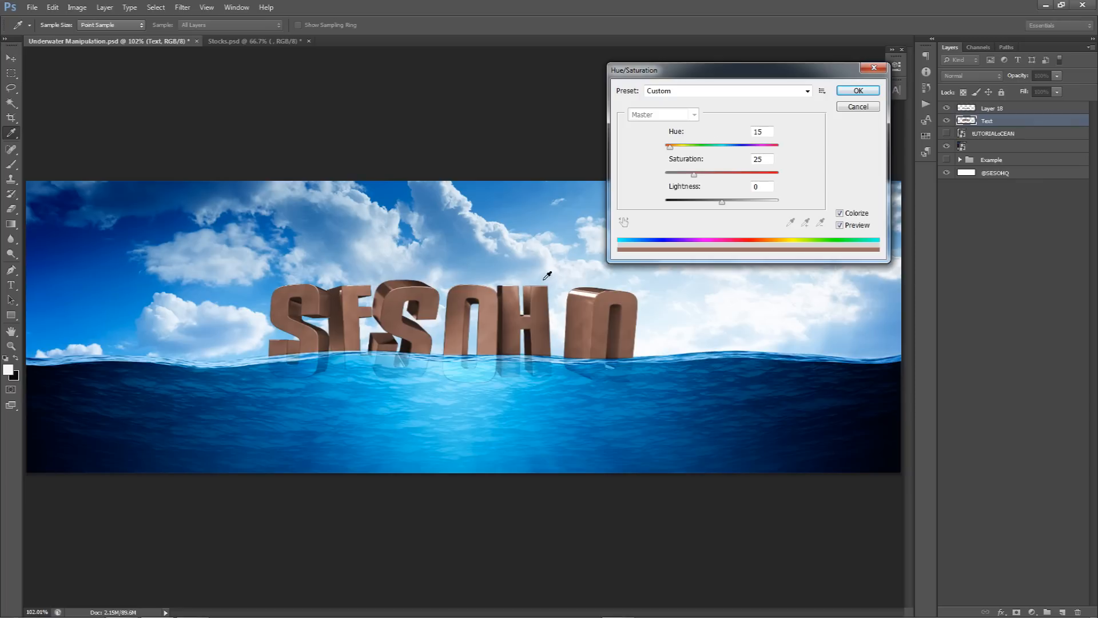
pyautogui.moveTo(719, 173); pyautogui.dragTo(739, 177)
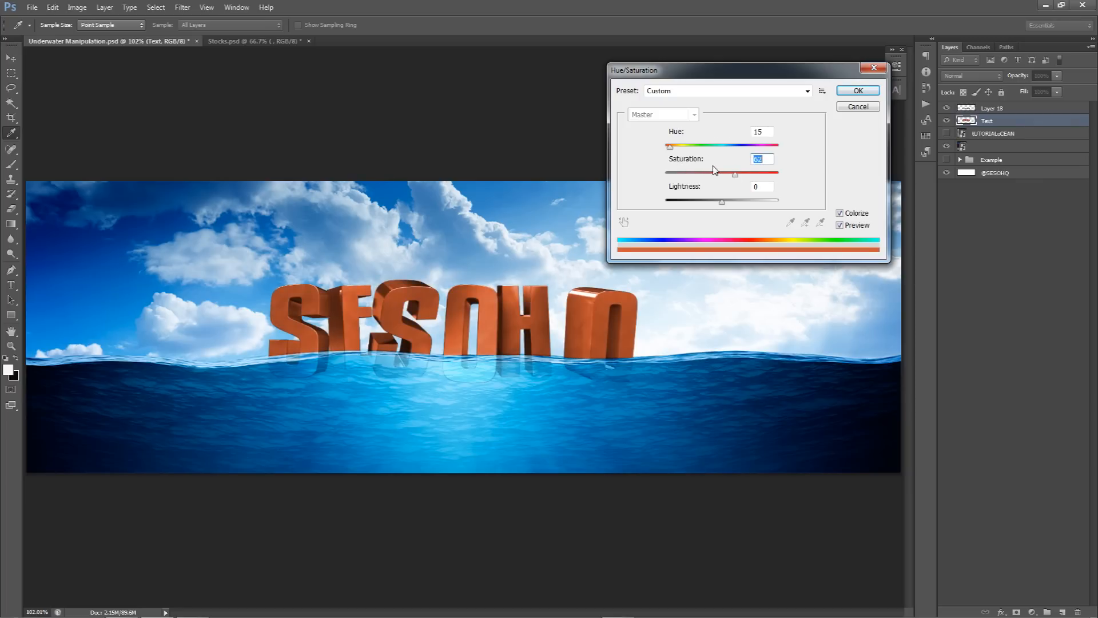
pyautogui.moveTo(680, 150); pyautogui.dragTo(691, 150)
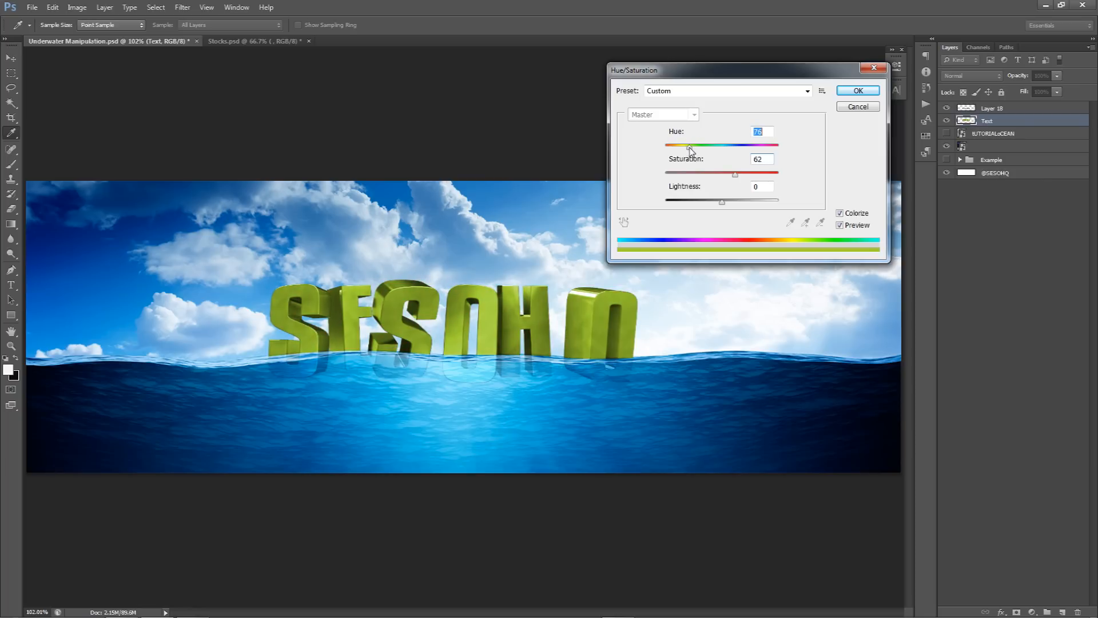
pyautogui.moveTo(736, 176)
pyautogui.mouseDown()
pyautogui.moveTo(765, 178)
pyautogui.moveTo(738, 177)
pyautogui.moveTo(755, 175)
pyautogui.mouseUp()
pyautogui.press('Return')
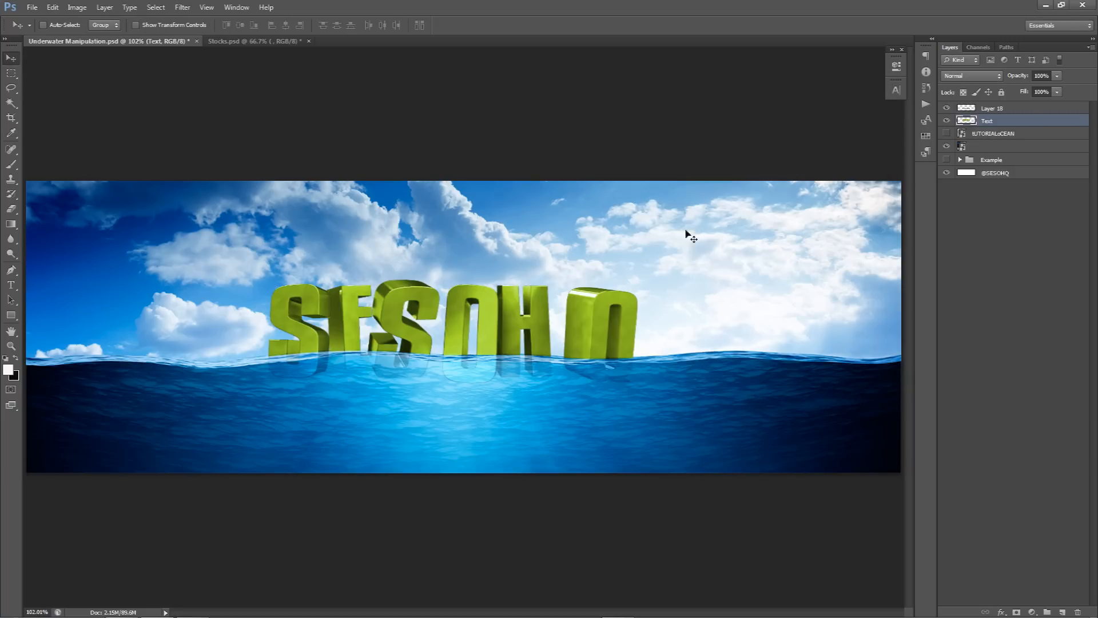
# Create a new layer above Layer 18 and choose a soft round brush for painting on it.
pyautogui.scroll(-2, 642, 279)
pyautogui.scroll(1, 639, 282)
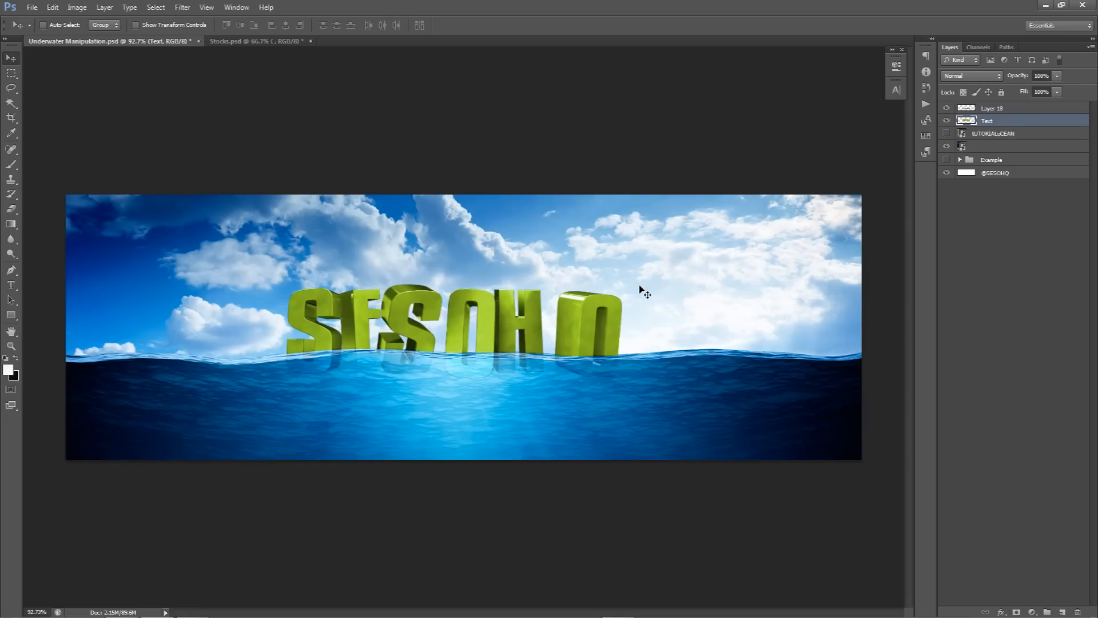
pyautogui.click(995, 108)
pyautogui.click(1062, 611)
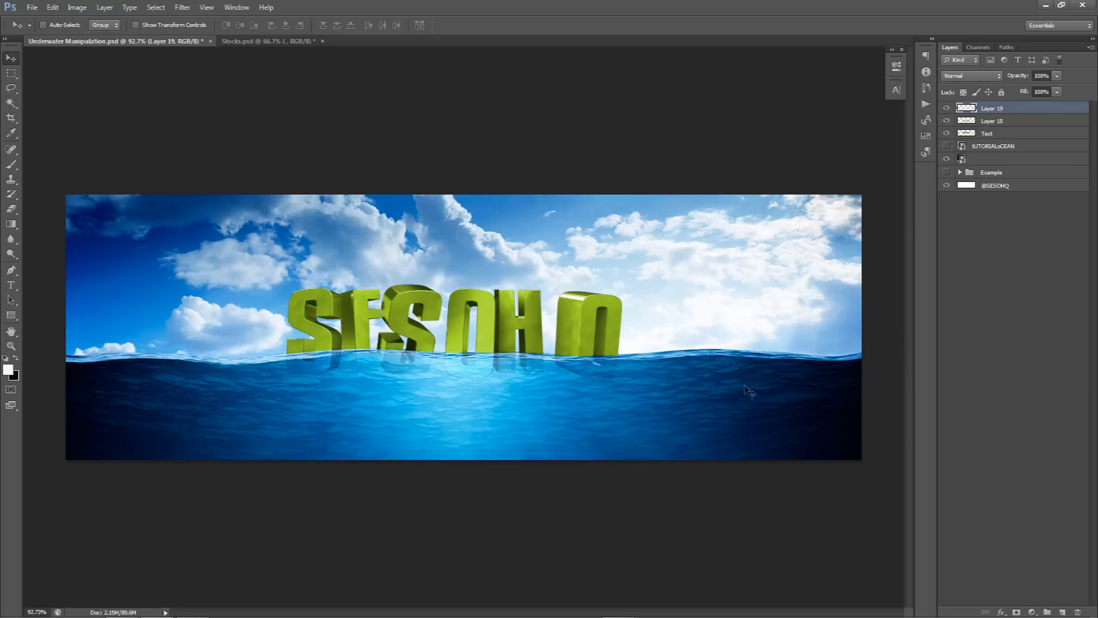
pyautogui.press('b')
pyautogui.press('alt')
pyautogui.rightClick(575, 314)
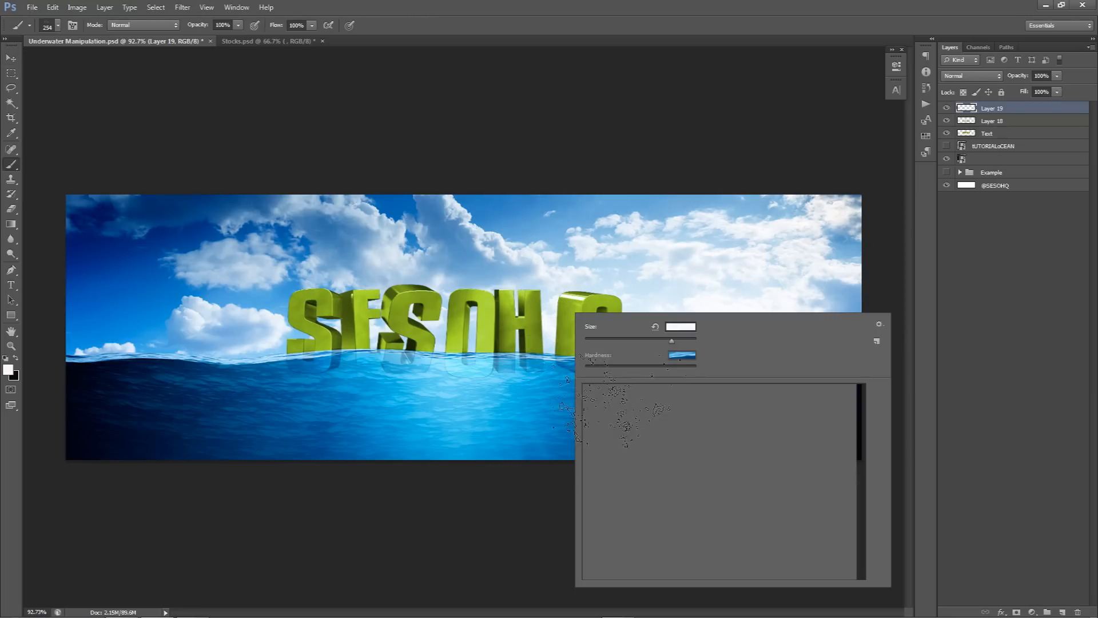
pyautogui.click(592, 392)
pyautogui.press('Return')
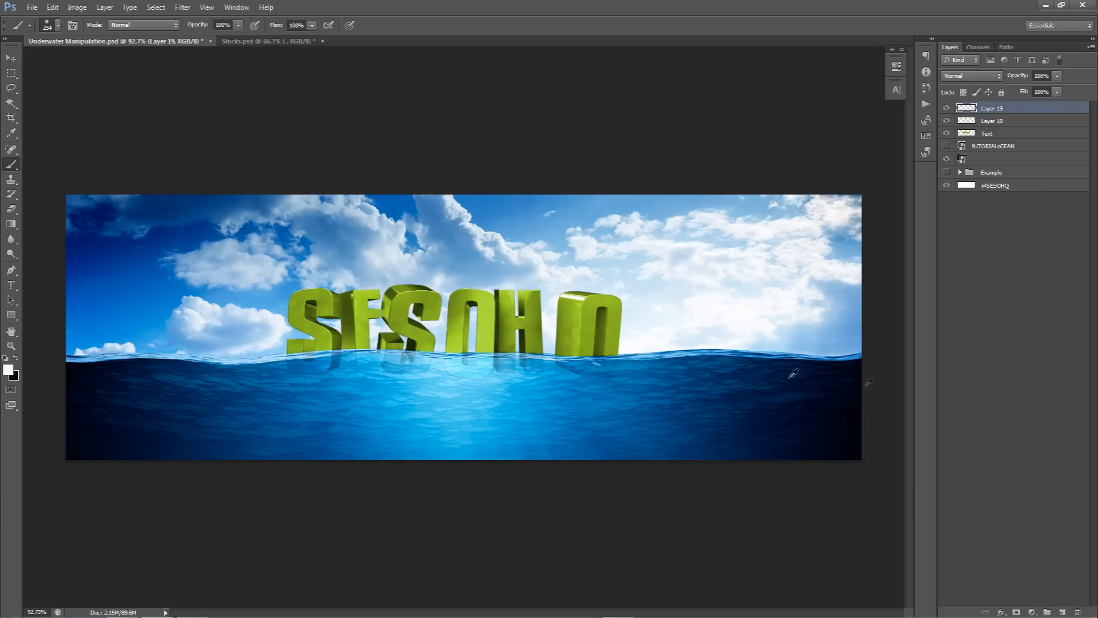
# Sample a blue from the water and adjust the foreground colour to #275979.
pyautogui.keyDown('alt'); pyautogui.click(652, 387); pyautogui.keyUp('alt')
pyautogui.click(8, 369)
pyautogui.click(880, 208)
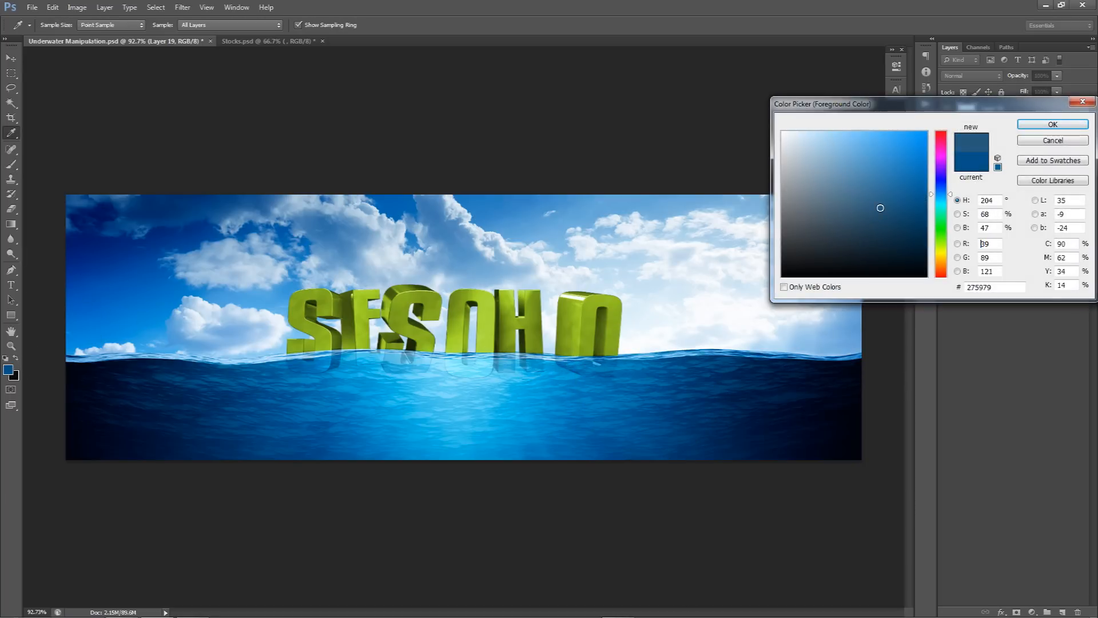
pyautogui.click(1053, 124)
pyautogui.press('v')
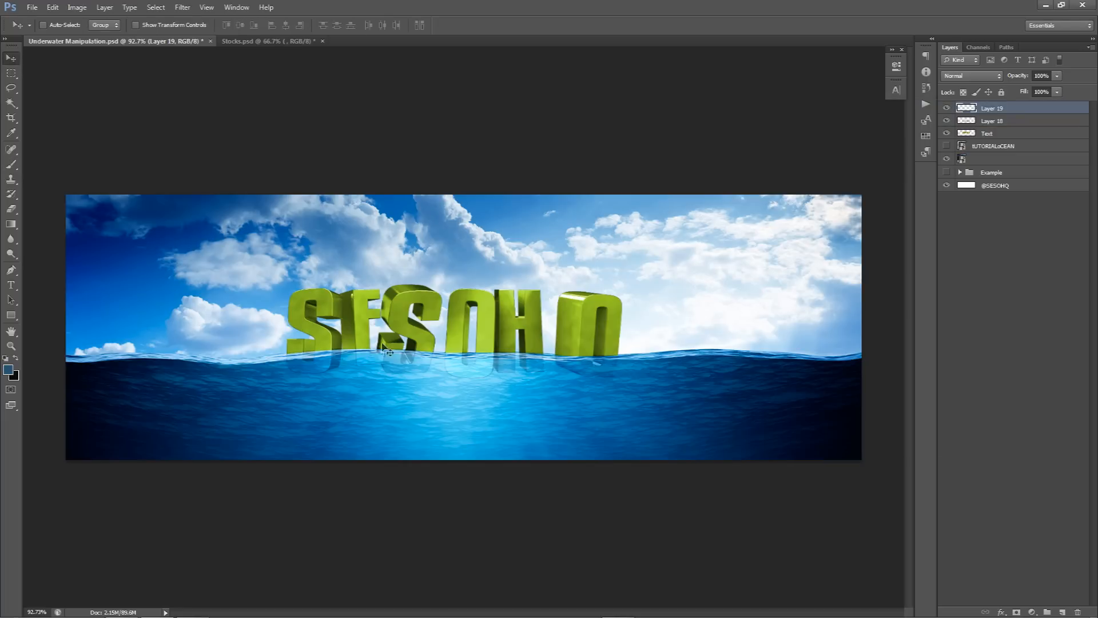
# Paint soft blue spots with a 502 px brush on both sides underwater and in the sky above the letters.
pyautogui.press('b')
pyautogui.moveTo(323, 360); pyautogui.dragTo(384, 354)
pyautogui.click(234, 424)
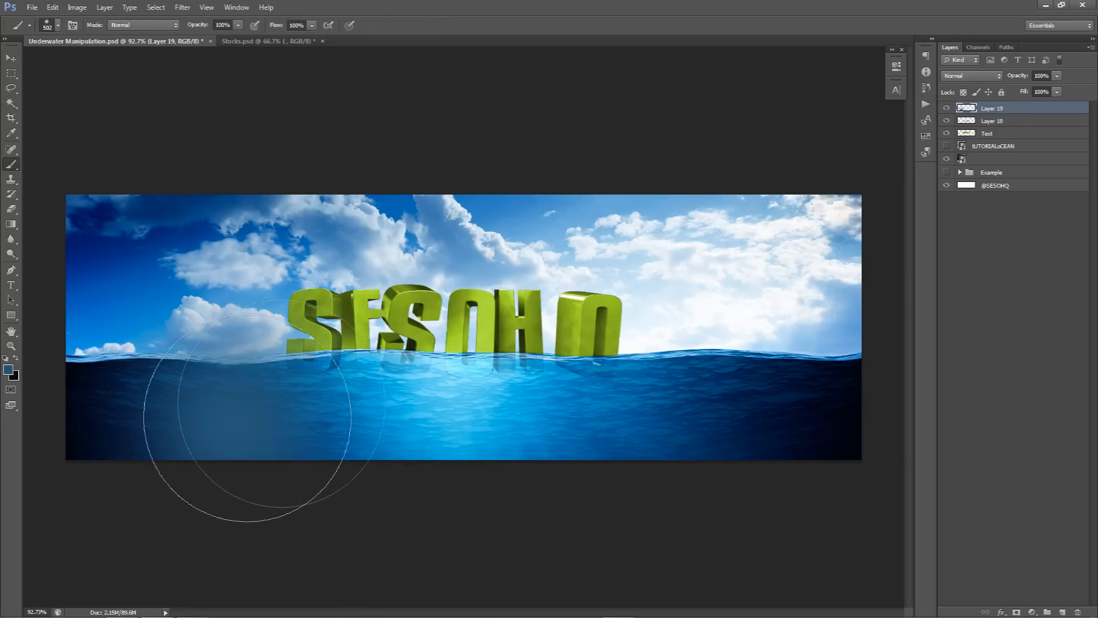
pyautogui.click(450, 241)
pyautogui.click(662, 434)
# Set the painted glow layer to Linear Dodge (Add) blending and reduce its opacity to 51%.
pyautogui.click(971, 75)
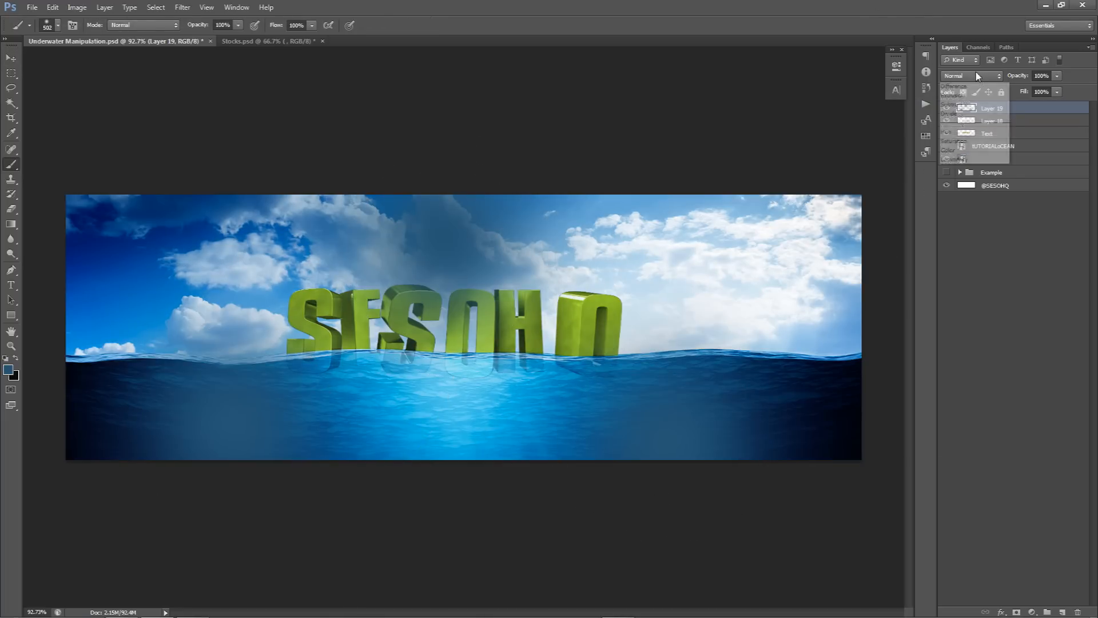
pyautogui.click(972, 198)
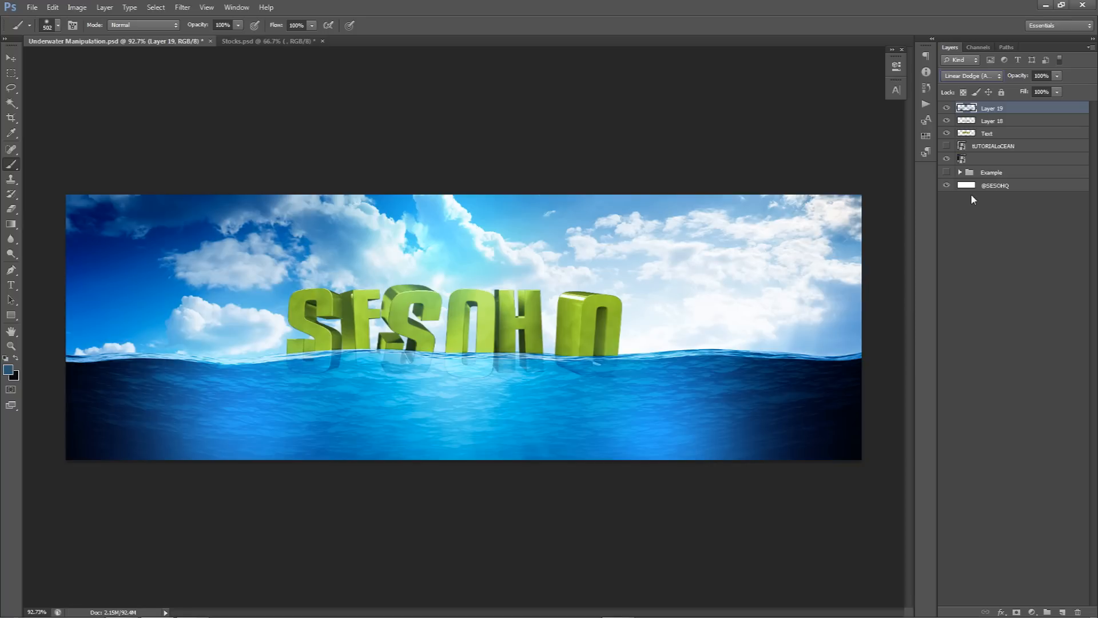
pyautogui.click(1057, 77)
pyautogui.moveTo(1056, 88); pyautogui.dragTo(1030, 94)
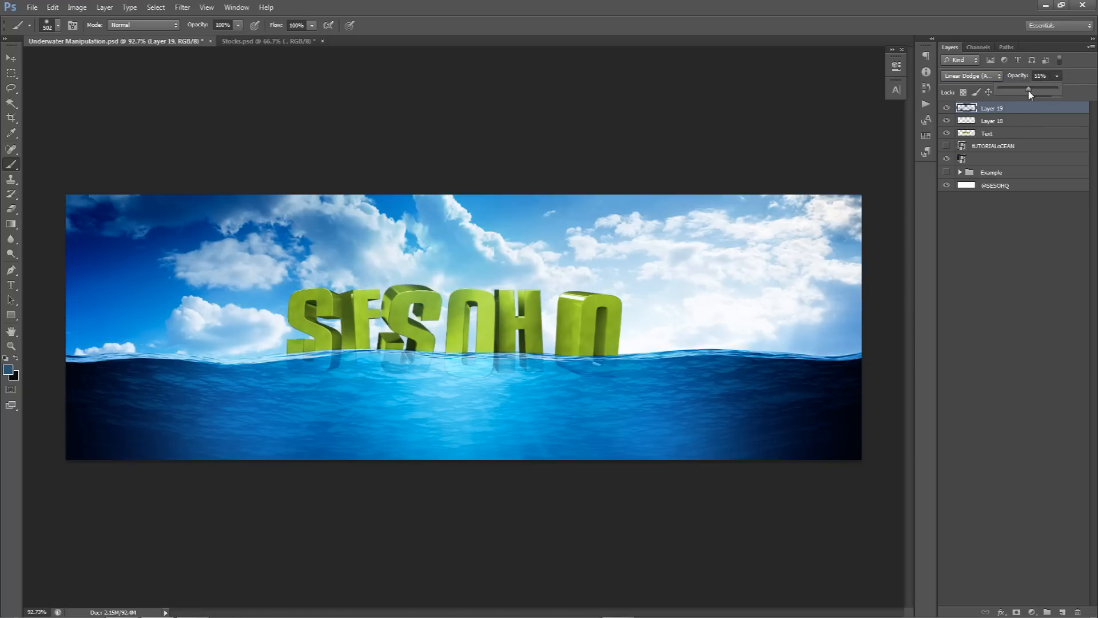
# Erase the glow from the sky above the letters and brush soft blue light around the waterline below the text.
pyautogui.press('e')
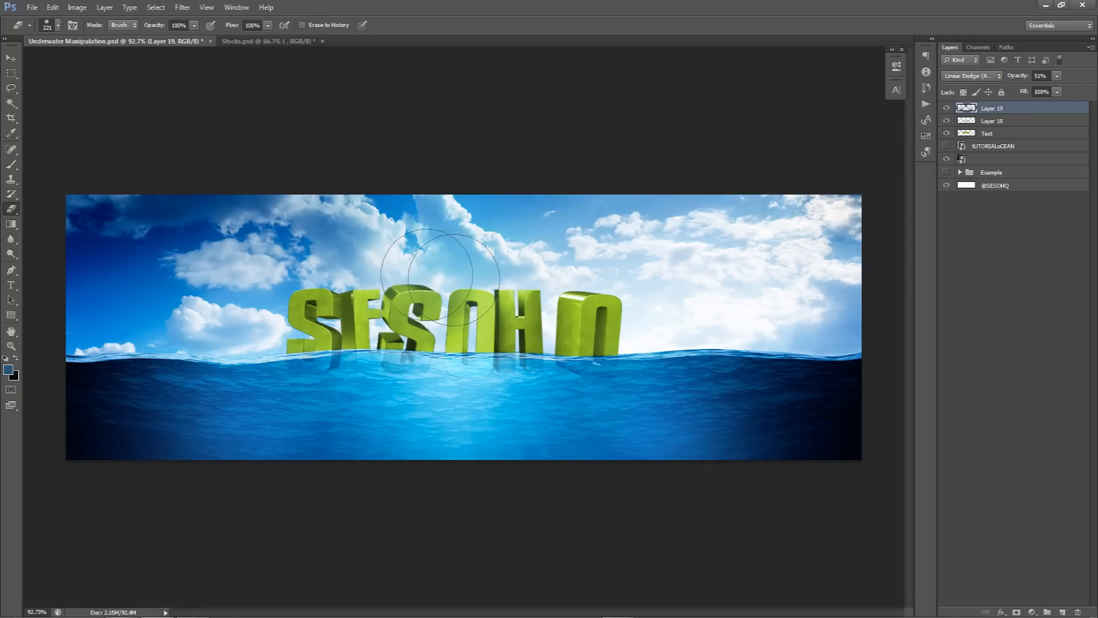
pyautogui.press('b')
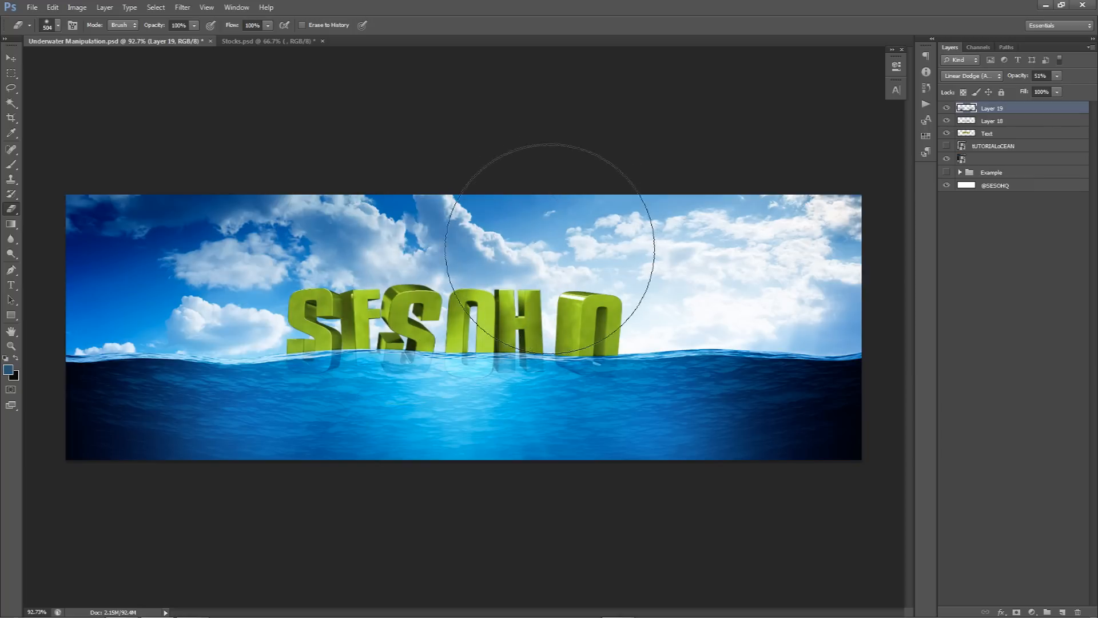
pyautogui.click(474, 357)
pyautogui.hotkey('ctrl', 'z')
pyautogui.moveTo(520, 372); pyautogui.dragTo(381, 372)
pyautogui.moveTo(473, 355); pyautogui.dragTo(520, 362)
pyautogui.click(503, 377)
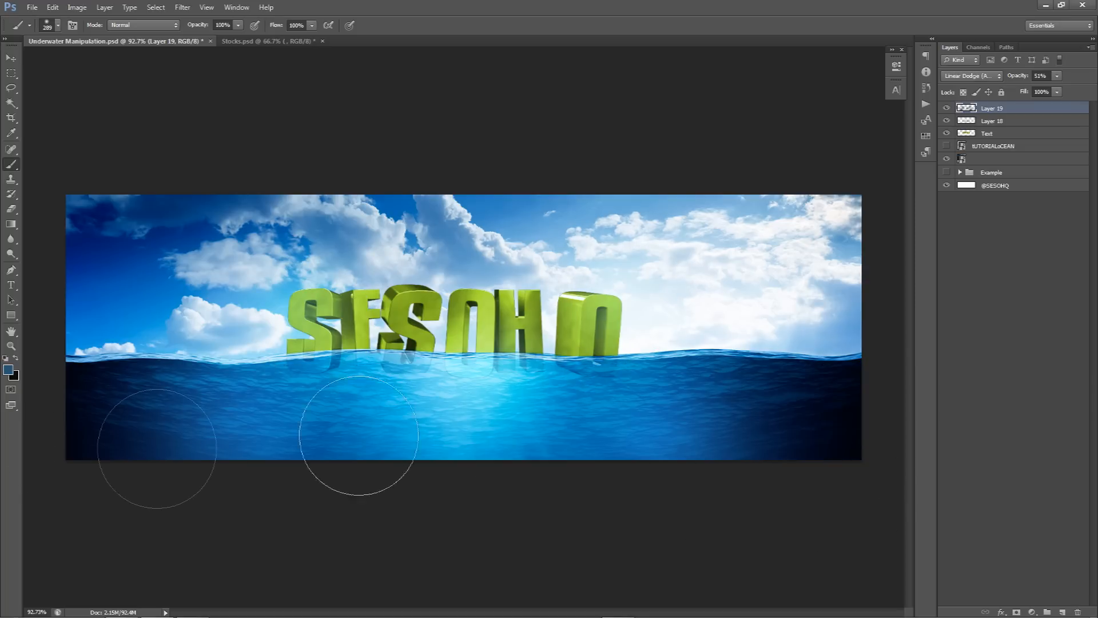
# Select the ocean image layer and start a Pen path along the waterline from the image's left edge to the first S.
pyautogui.press('v')
pyautogui.hotkey('ctrl', '-')
pyautogui.scroll(-1, 542, 380)
pyautogui.scroll(1, 541, 381)
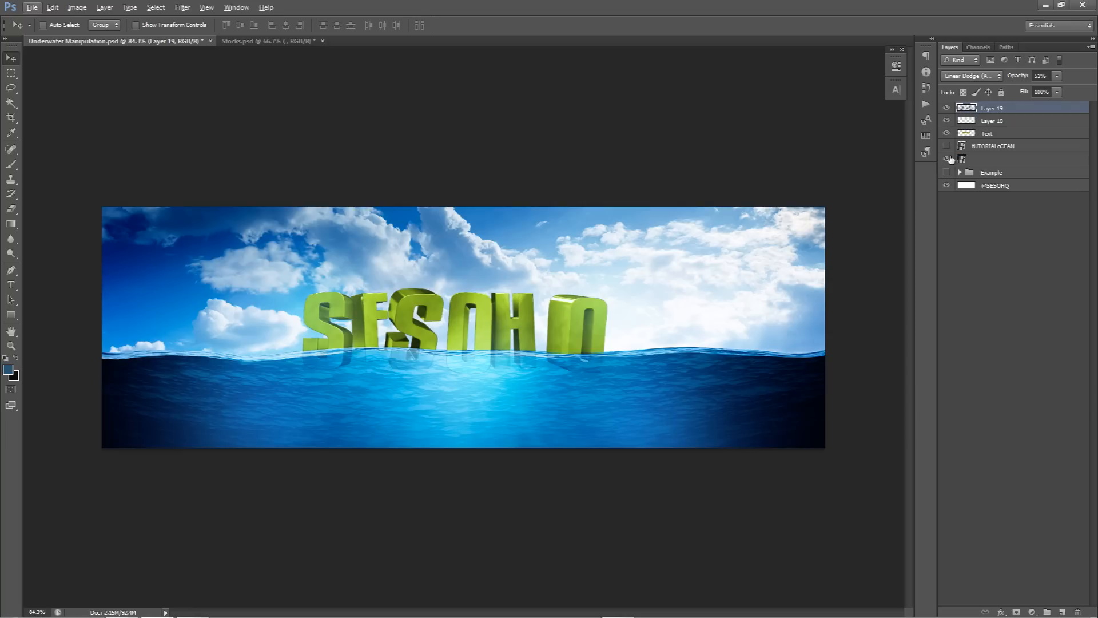
pyautogui.click(975, 162)
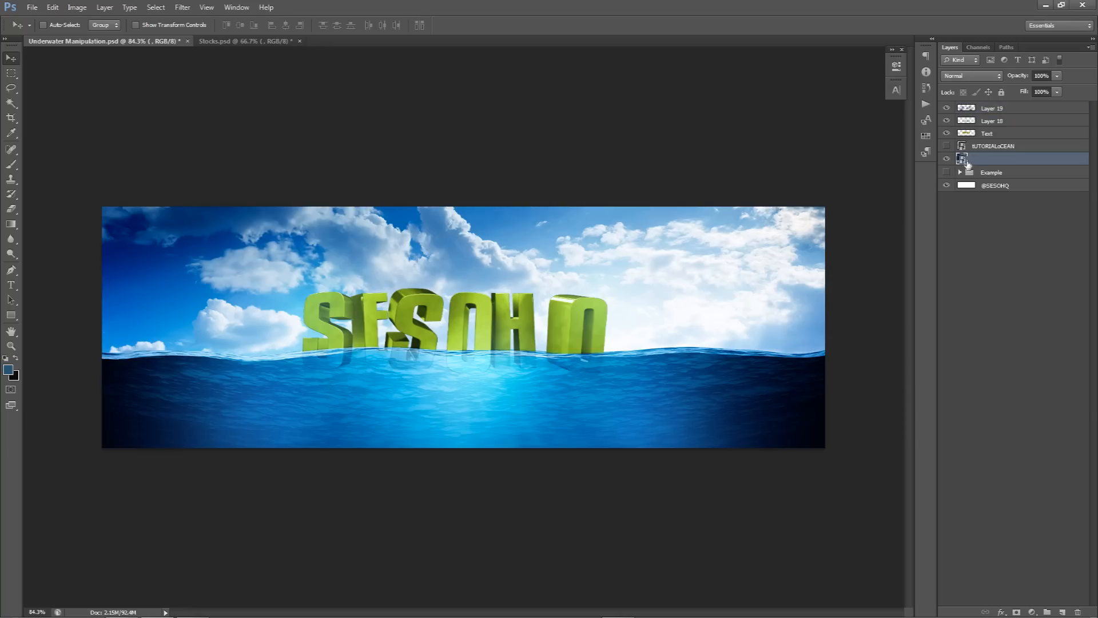
pyautogui.press('p')
pyautogui.scroll(5, 74, 366)
pyautogui.hscroll(-6, 372, 326)
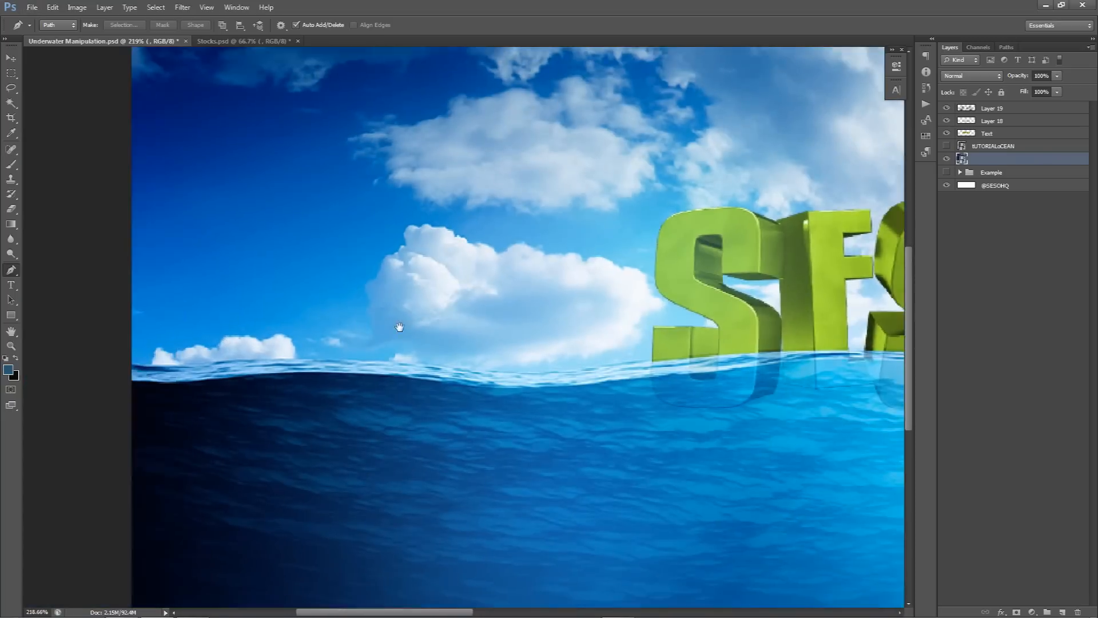
pyautogui.click(305, 348)
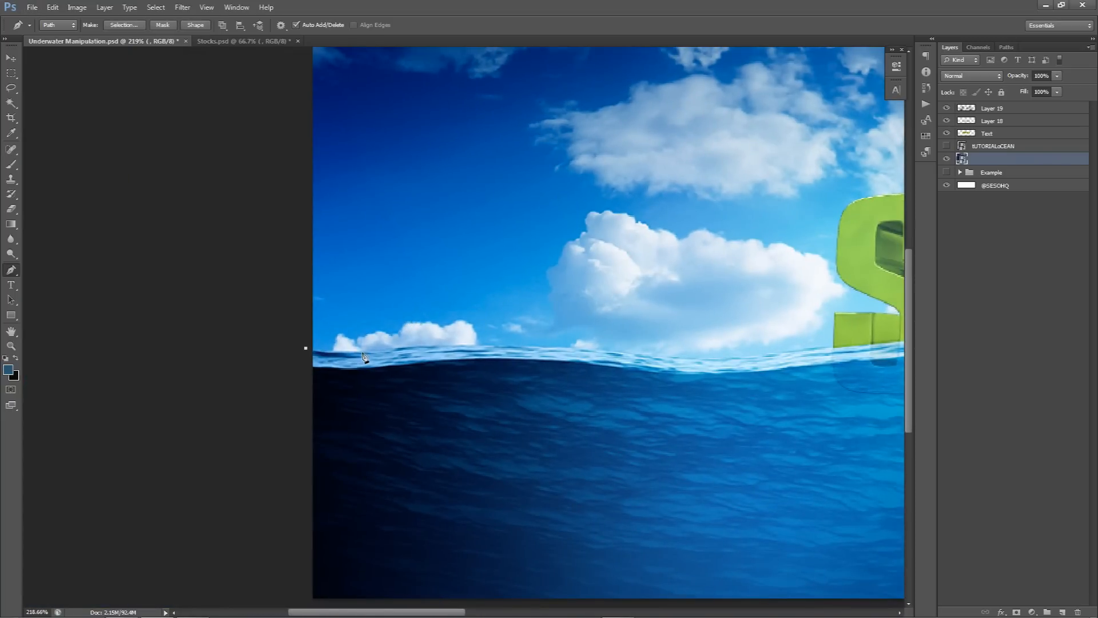
pyautogui.moveTo(638, 357); pyautogui.dragTo(781, 375)
pyautogui.hscroll(4, 513, 375)
pyautogui.click(606, 341)
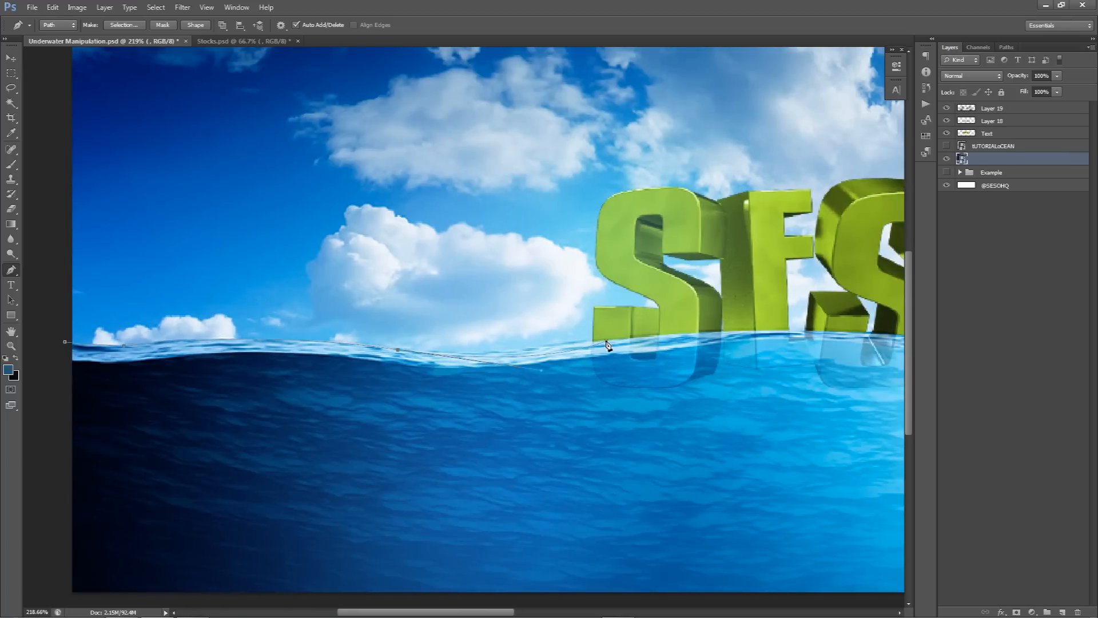
# Refine the curve before the first S and continue the path along the waterline beneath the E and second S.
pyautogui.keyDown('ctrl'); pyautogui.click(527, 370); pyautogui.keyUp('ctrl')
pyautogui.keyDown('ctrl'); pyautogui.click(541, 358); pyautogui.keyUp('ctrl')
pyautogui.moveTo(544, 373); pyautogui.dragTo(494, 362)
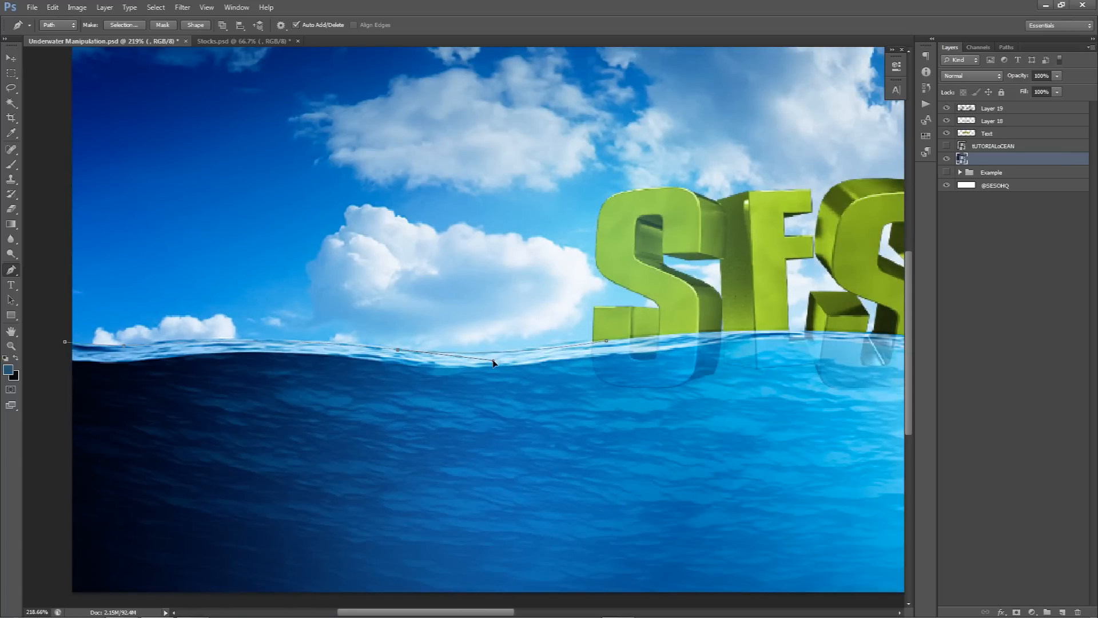
pyautogui.moveTo(658, 340); pyautogui.dragTo(411, 324)
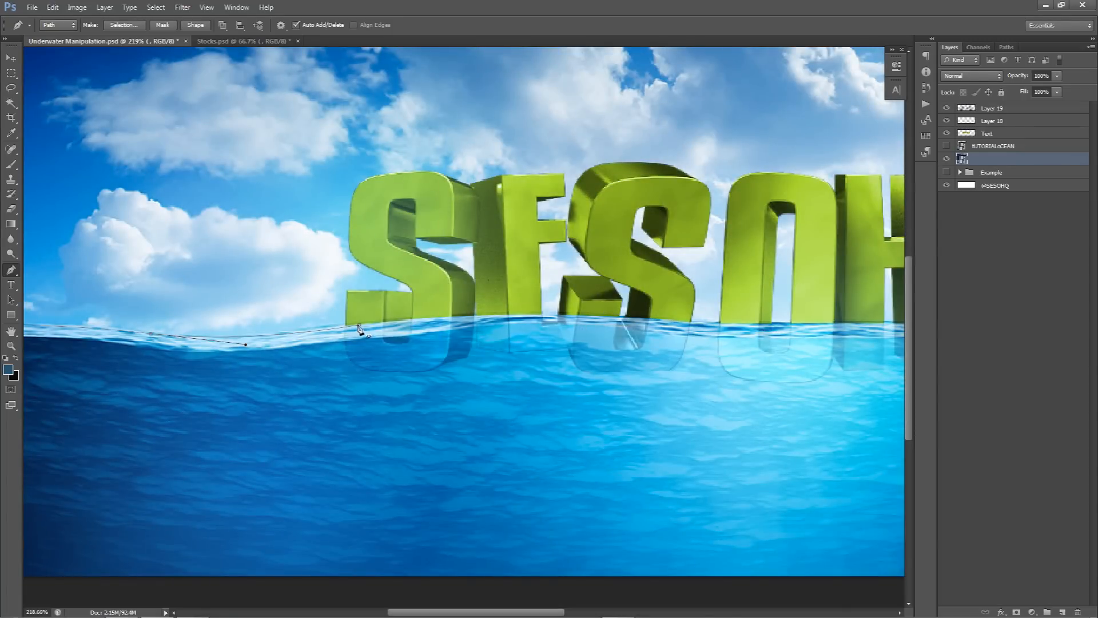
pyautogui.click(422, 317)
pyautogui.moveTo(699, 323); pyautogui.dragTo(422, 339)
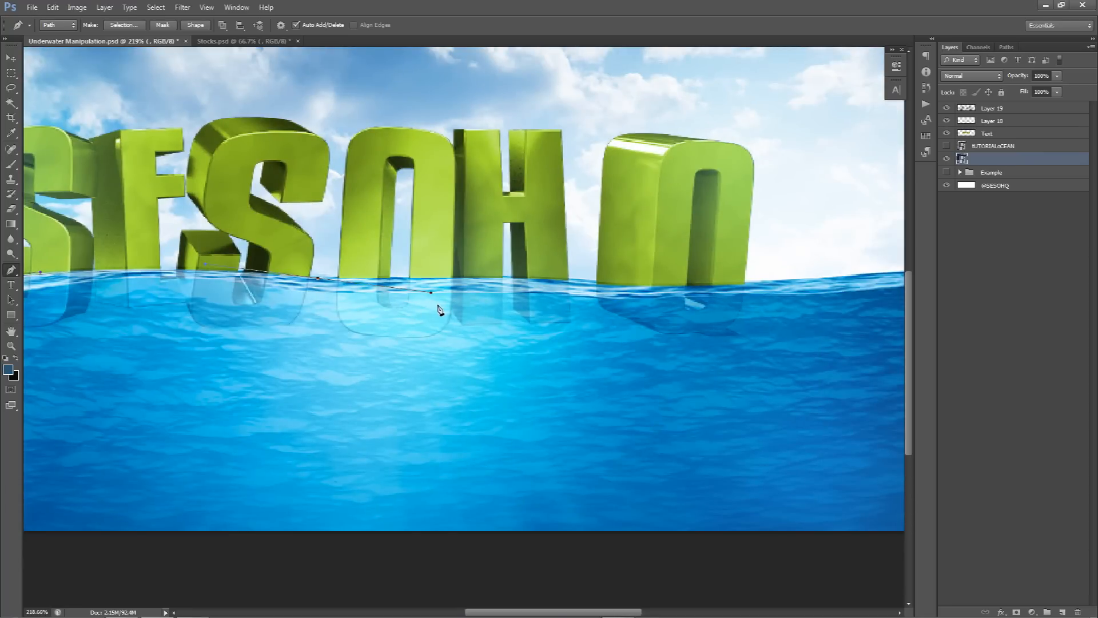
# Extend the path along the waterline beneath the O, H and Q up to the rising wave beyond the Q.
pyautogui.moveTo(508, 277); pyautogui.dragTo(369, 283)
pyautogui.moveTo(475, 290); pyautogui.dragTo(321, 279)
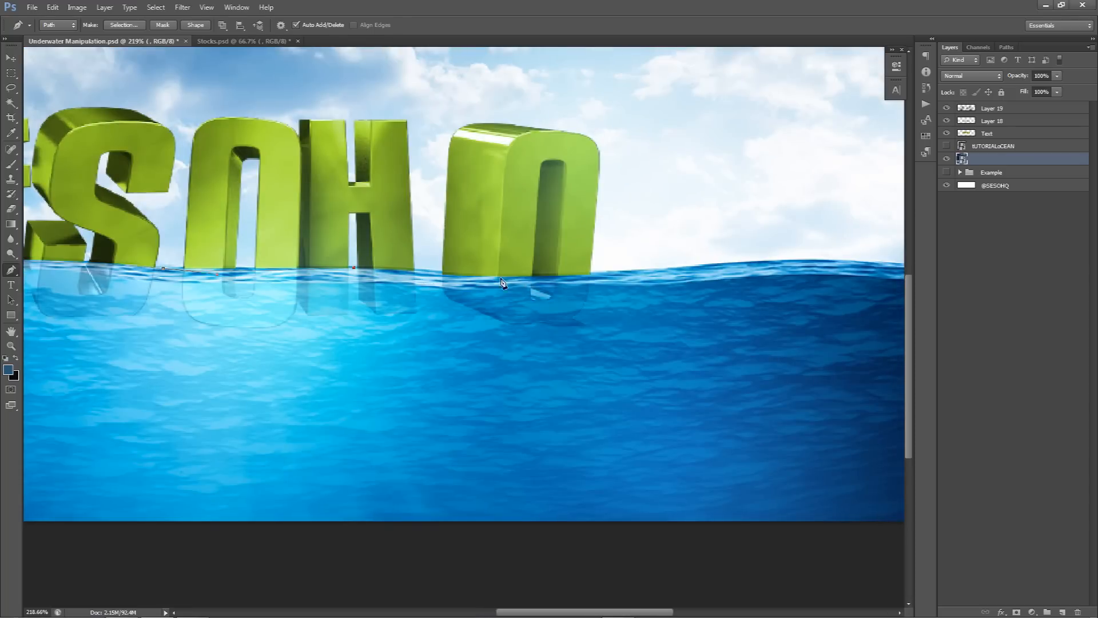
pyautogui.moveTo(477, 278); pyautogui.dragTo(505, 282)
pyautogui.click(703, 266)
pyautogui.moveTo(729, 261); pyautogui.dragTo(458, 268)
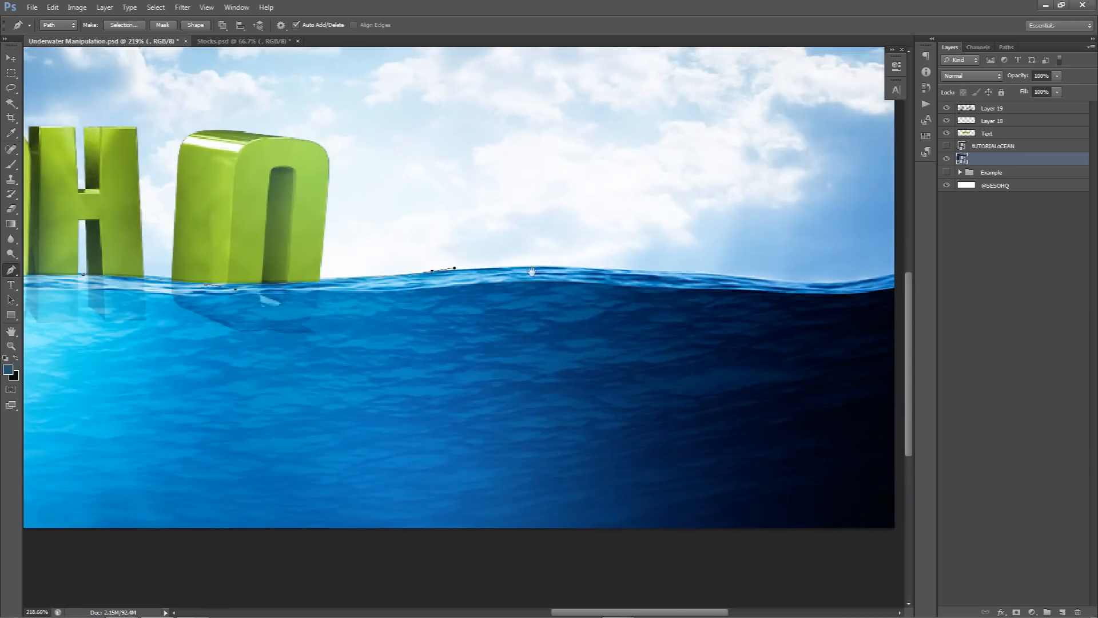
# Curve the path over the last wave and end the waterline section just beyond the image's right edge.
pyautogui.moveTo(758, 279); pyautogui.dragTo(887, 291)
pyautogui.moveTo(629, 265); pyautogui.dragTo(600, 264)
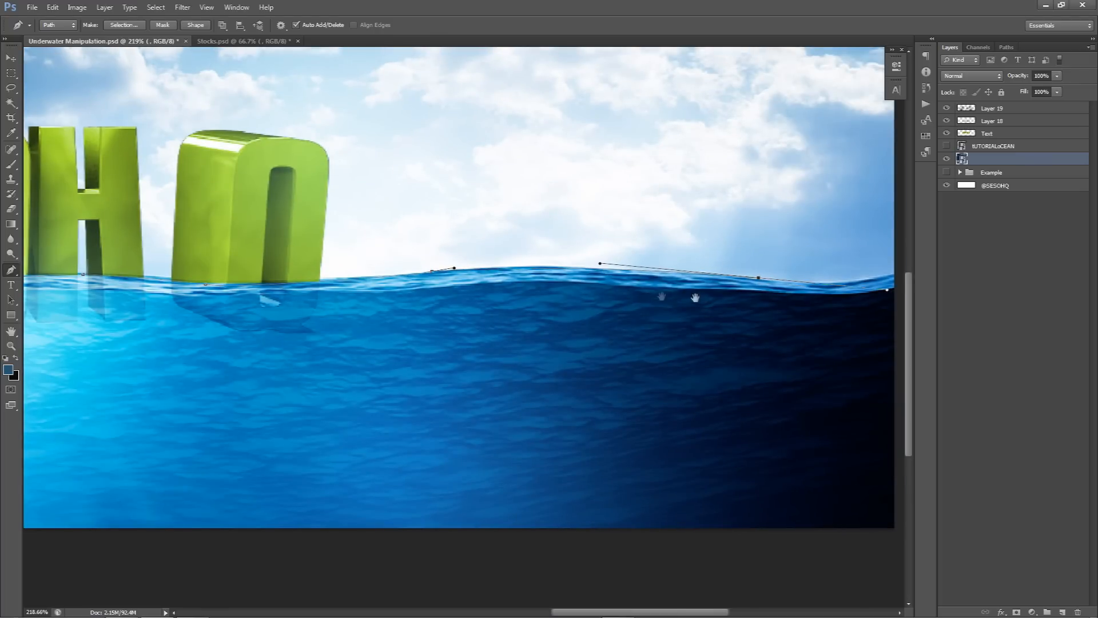
pyautogui.moveTo(706, 296); pyautogui.dragTo(544, 285)
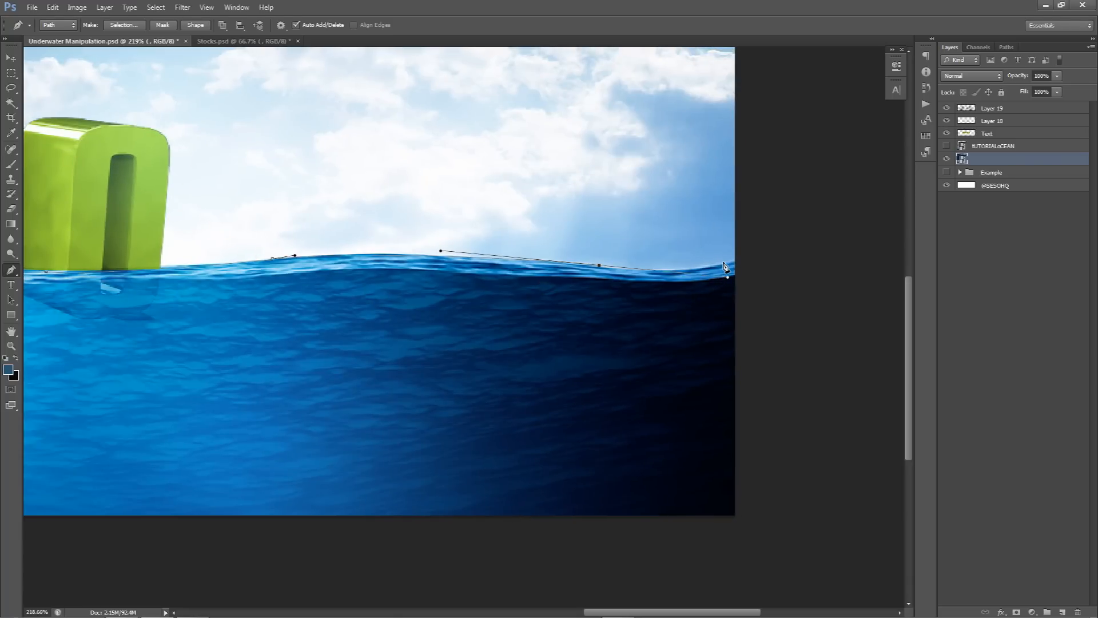
pyautogui.moveTo(735, 259); pyautogui.dragTo(766, 251)
pyautogui.hotkey('ctrl', 'z')
pyautogui.click(755, 253)
pyautogui.scroll(-5, 558, 304)
pyautogui.press('alt')
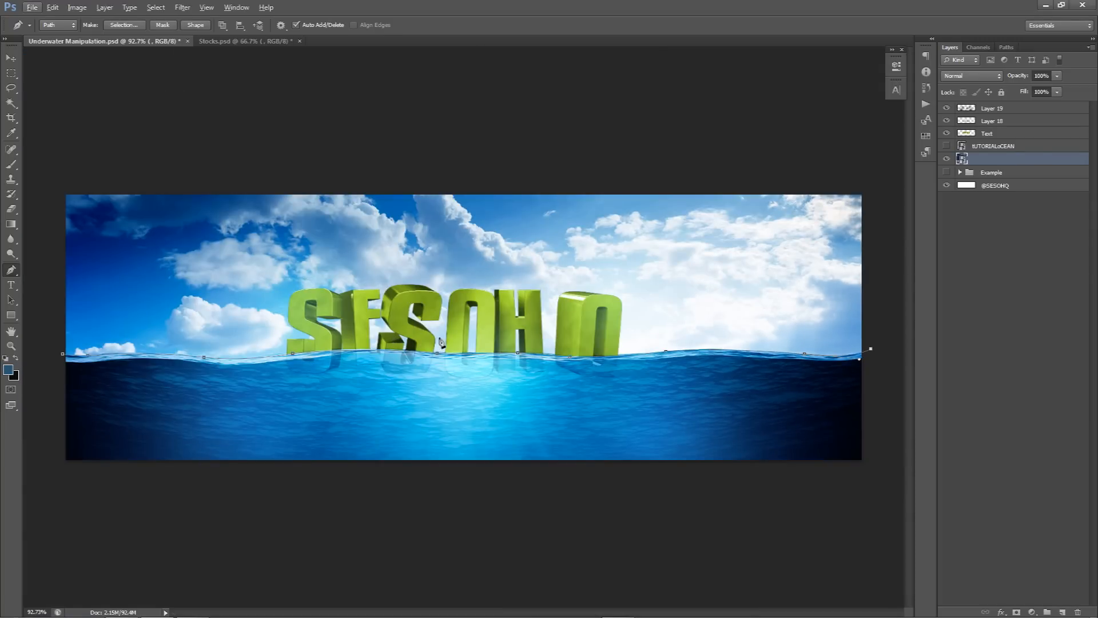
# Run the path outside the canvas beneath the underwater area and close it at its starting anchor.
pyautogui.click(877, 499)
pyautogui.click(205, 518)
pyautogui.click(71, 490)
pyautogui.click(37, 462)
pyautogui.click(63, 354)
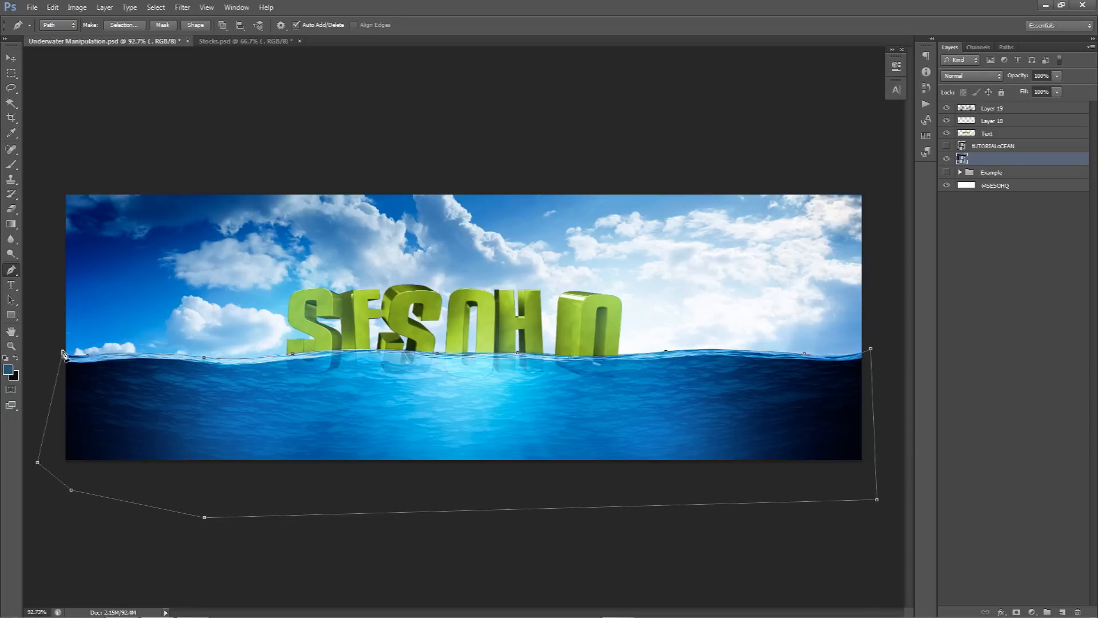
pyautogui.hotkey('ctrl', 'z')
pyautogui.click(63, 354)
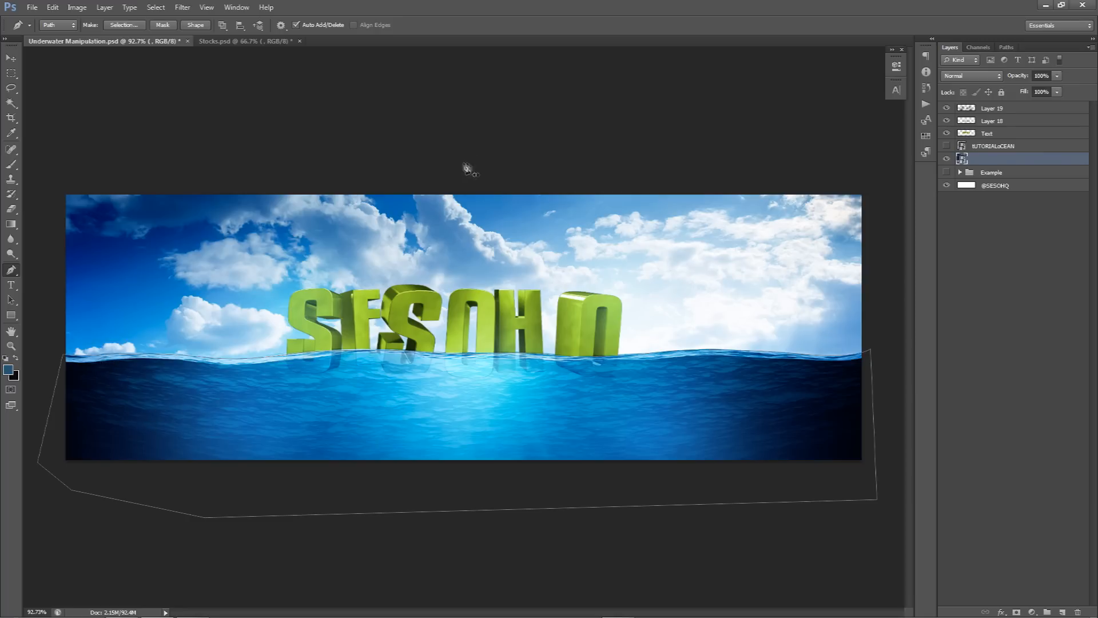
# Duplicate the ocean smart object layer and rasterize the copy.
pyautogui.rightClick(966, 162)
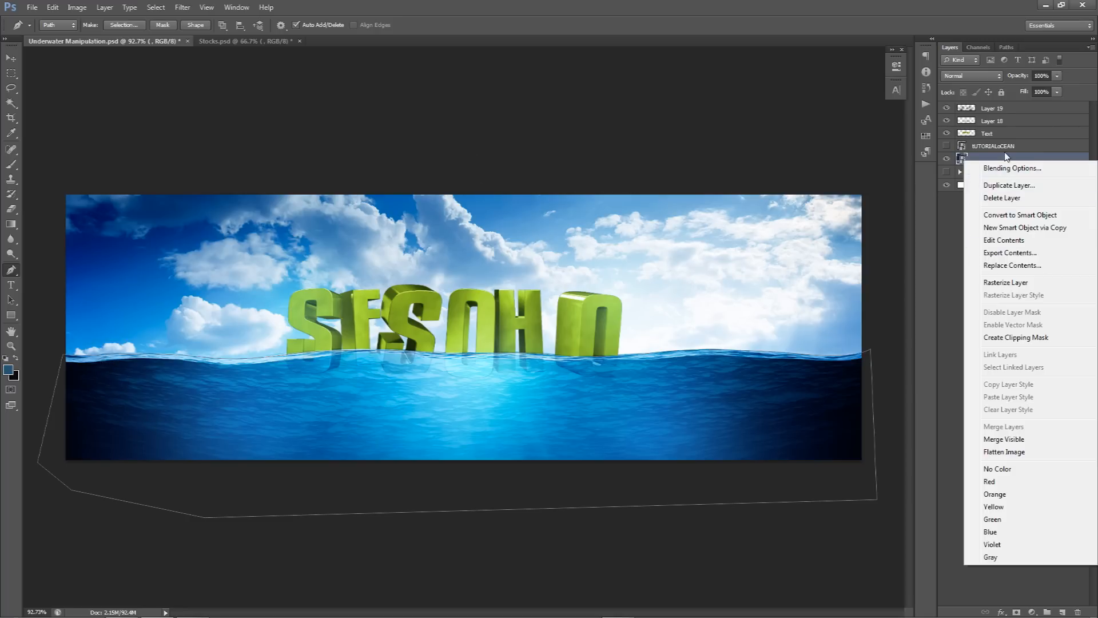
pyautogui.click(1001, 162)
pyautogui.hotkey('ctrl', 'j')
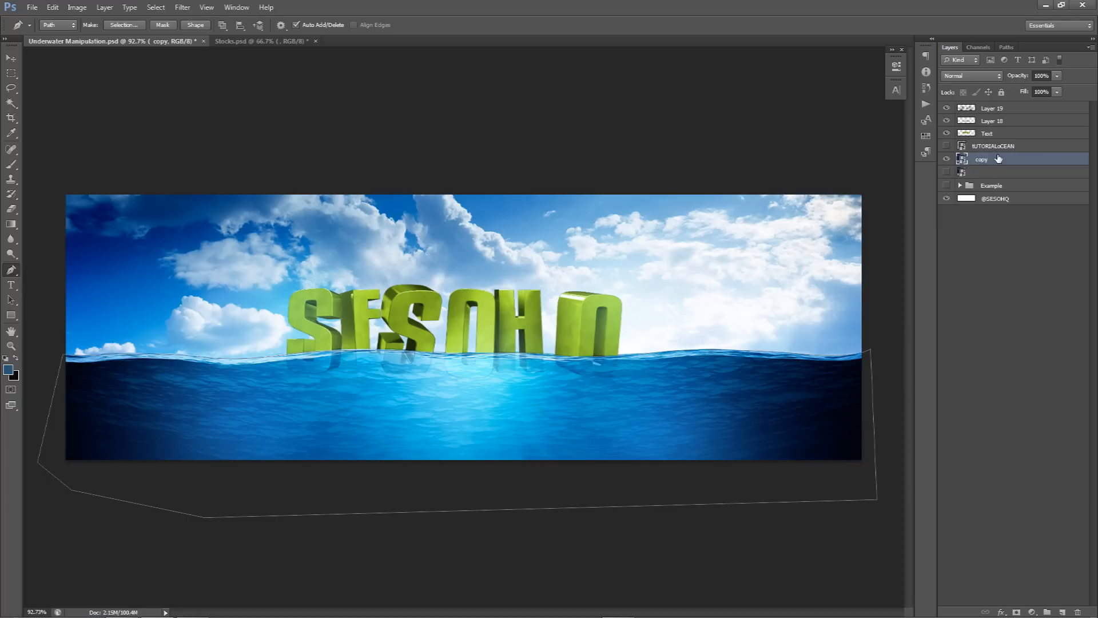
pyautogui.rightClick(997, 159)
pyautogui.click(1000, 278)
# Turn the closed path into a selection, cut the underwater area onto its own layer, and hide the remaining sky layer.
pyautogui.rightClick(598, 286)
pyautogui.click(655, 341)
pyautogui.click(617, 181)
pyautogui.press('m')
pyautogui.rightClick(596, 343)
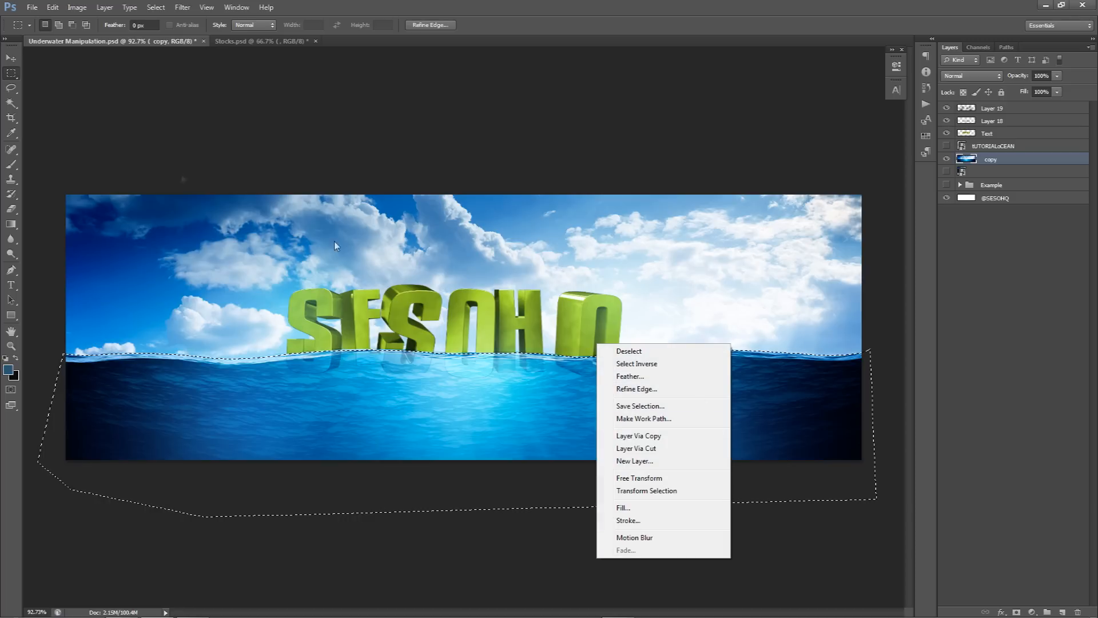
pyautogui.click(632, 449)
pyautogui.click(948, 171)
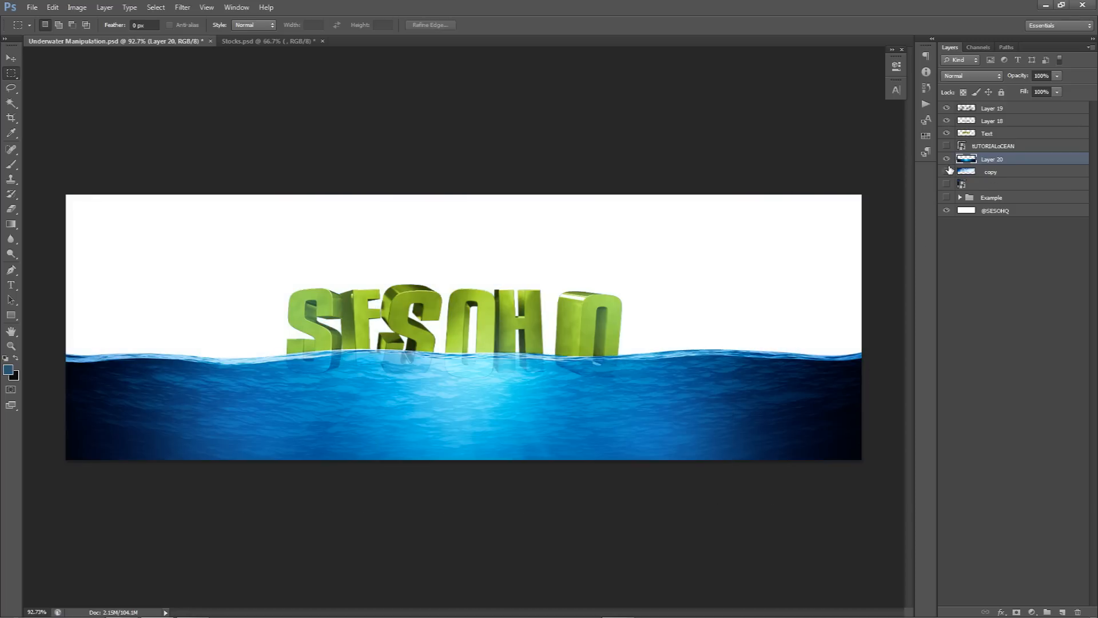
# Bring the tropical island photo from Stocks.psd into the banner beneath the underwater layer and lower it until the island sits behind the letters.
pyautogui.click(993, 173)
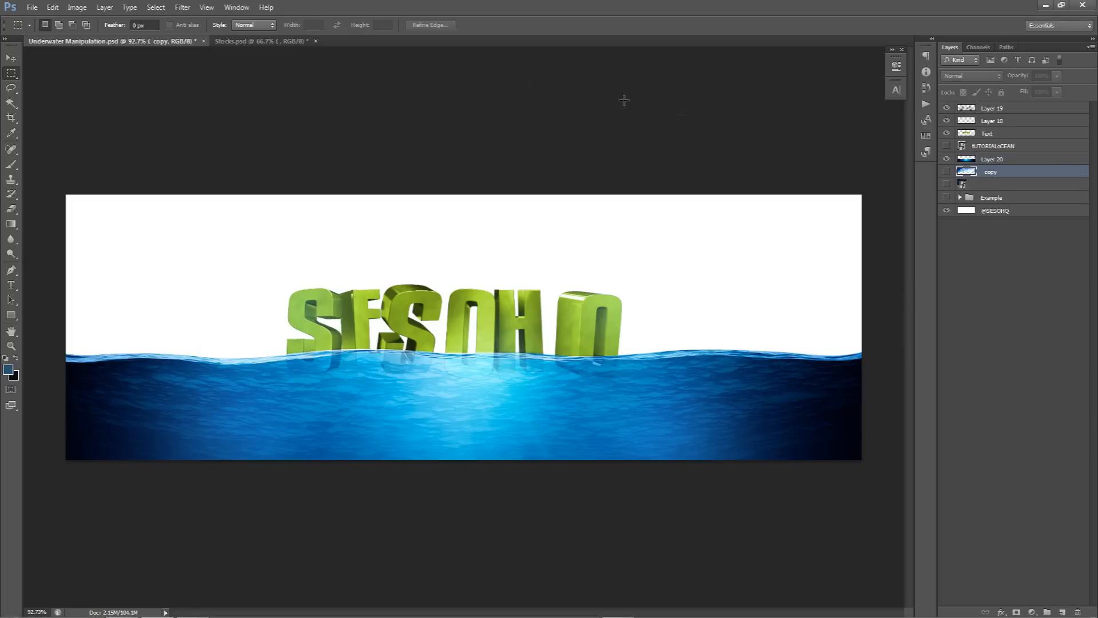
pyautogui.click(269, 41)
pyautogui.click(946, 153)
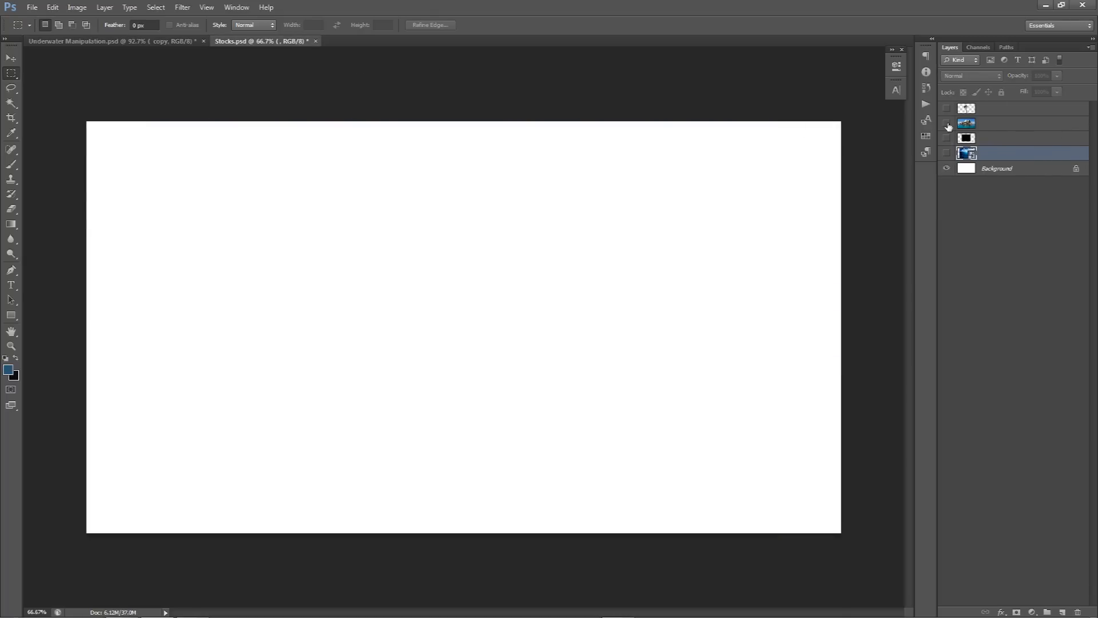
pyautogui.click(946, 123)
pyautogui.click(972, 124)
pyautogui.press('v')
pyautogui.moveTo(460, 255)
pyautogui.mouseDown()
pyautogui.moveTo(134, 78)
pyautogui.moveTo(114, 41)
pyautogui.moveTo(460, 274)
pyautogui.mouseUp()
pyautogui.moveTo(517, 294); pyautogui.dragTo(592, 241)
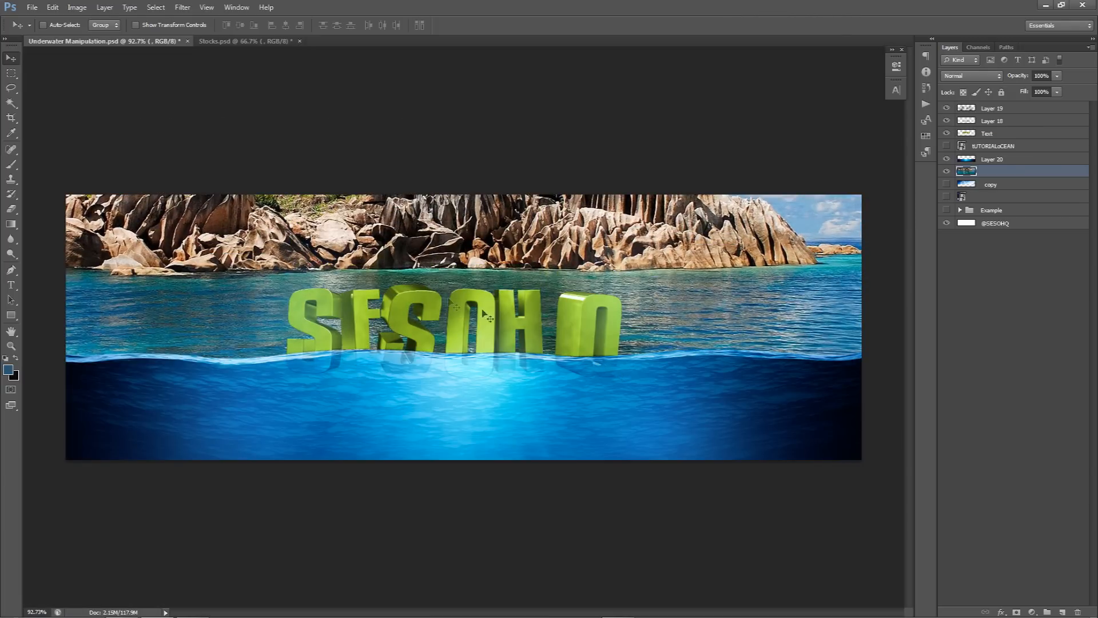
pyautogui.moveTo(568, 267); pyautogui.dragTo(554, 423)
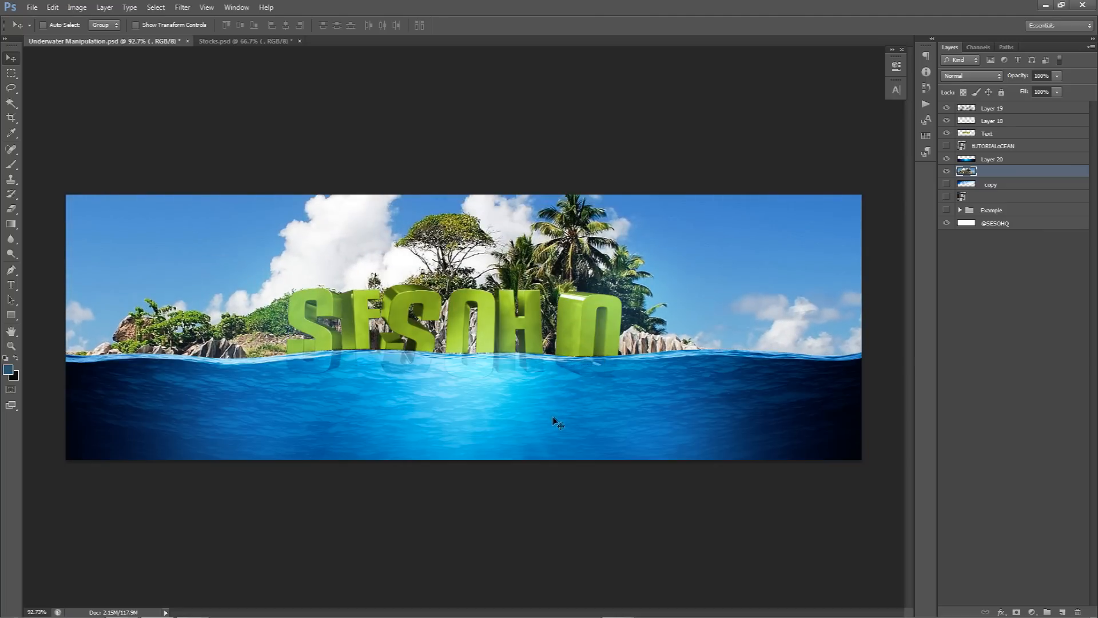
# Try to scale the island photo to about 63% and align its rocky shore with the waterline behind the letters.
pyautogui.hotkey('ctrl', 't')
pyautogui.moveTo(674, 288); pyautogui.dragTo(523, 332)
pyautogui.scroll(-6, 524, 332)
pyautogui.moveTo(702, 142); pyautogui.dragTo(537, 247)
pyautogui.moveTo(442, 320); pyautogui.dragTo(543, 292)
pyautogui.moveTo(638, 219); pyautogui.dragTo(680, 213)
pyautogui.scroll(7, 527, 321)
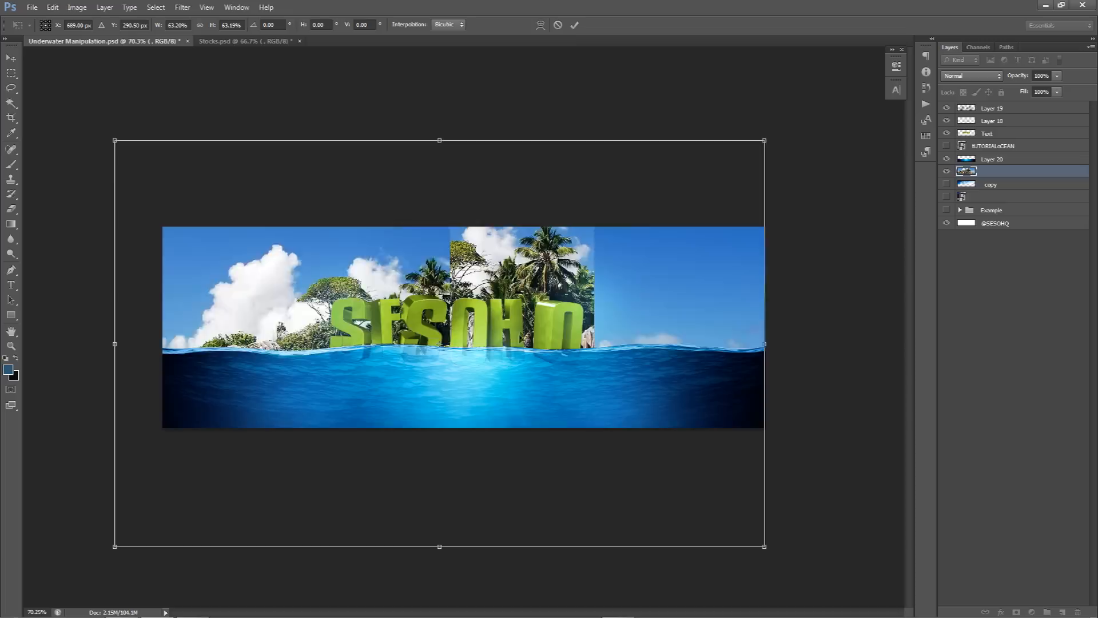
pyautogui.moveTo(558, 350)
pyautogui.mouseDown()
pyautogui.moveTo(576, 338)
pyautogui.moveTo(572, 323)
pyautogui.moveTo(564, 330)
pyautogui.mouseUp()
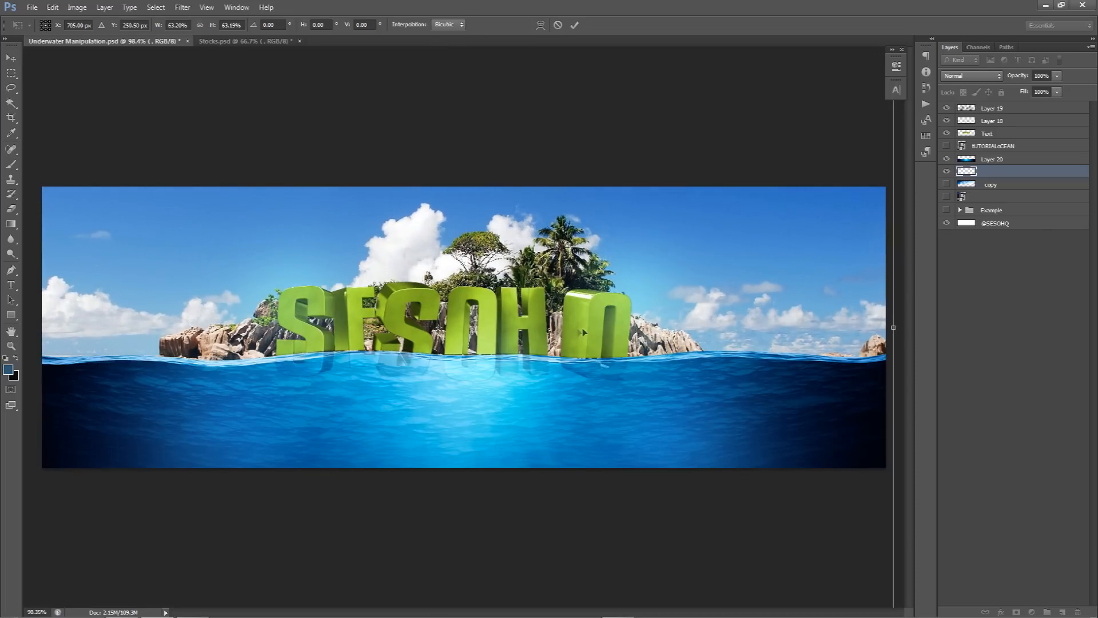
pyautogui.press('Return')
pyautogui.scroll(-1, 390, 368)
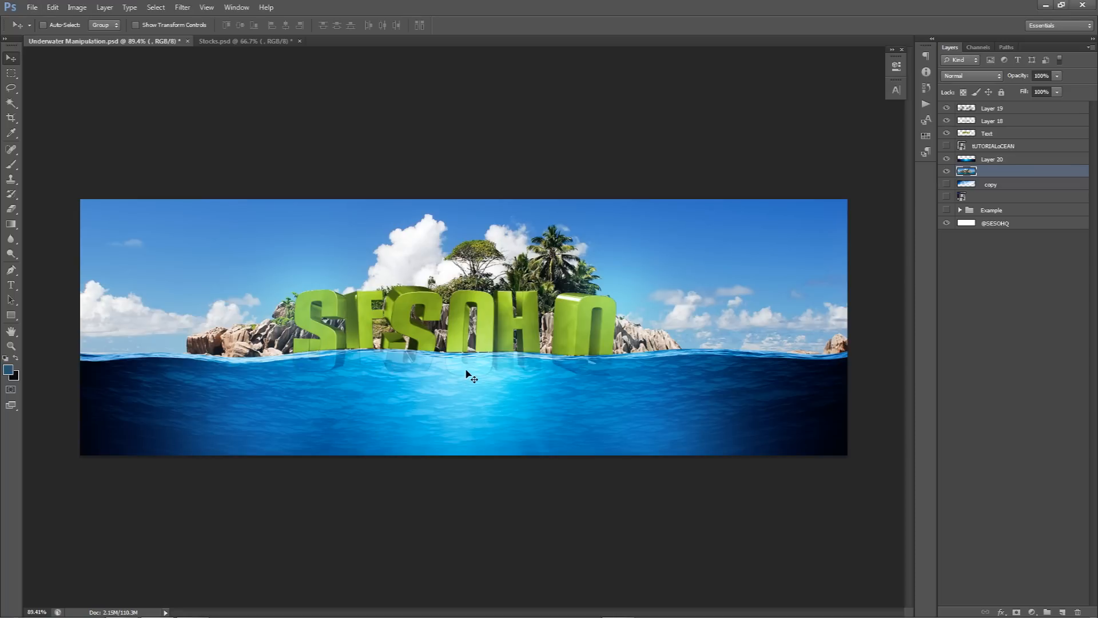
pyautogui.moveTo(490, 362); pyautogui.dragTo(489, 353)
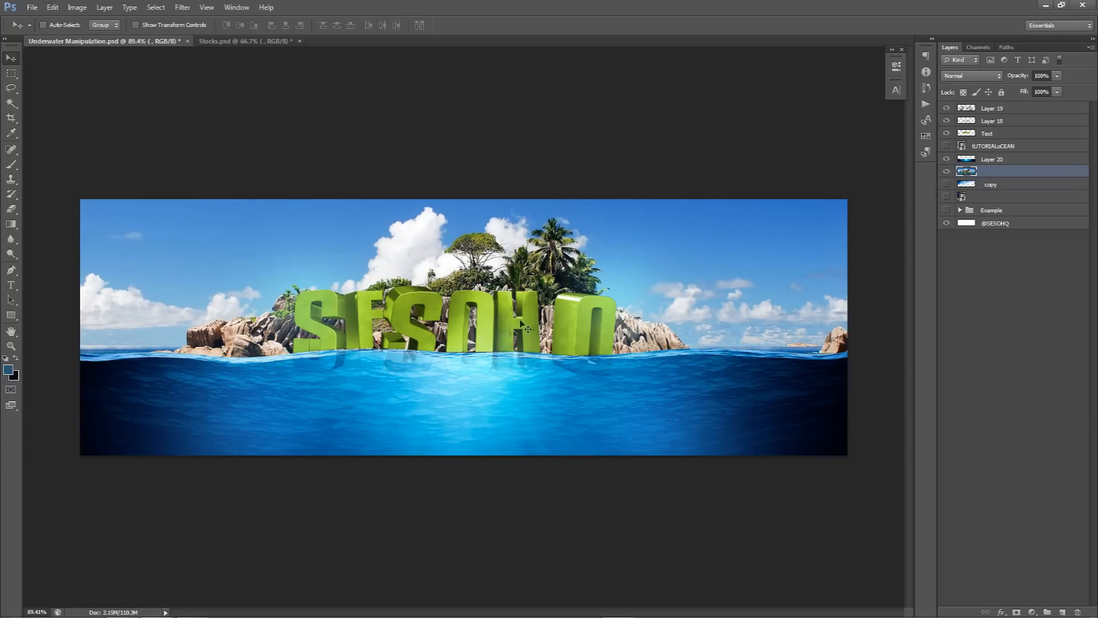
# Undo the island photo's scaling and repositioning.
pyautogui.hotkey('ctrl', 't')
pyautogui.scroll(-3, 572, 309)
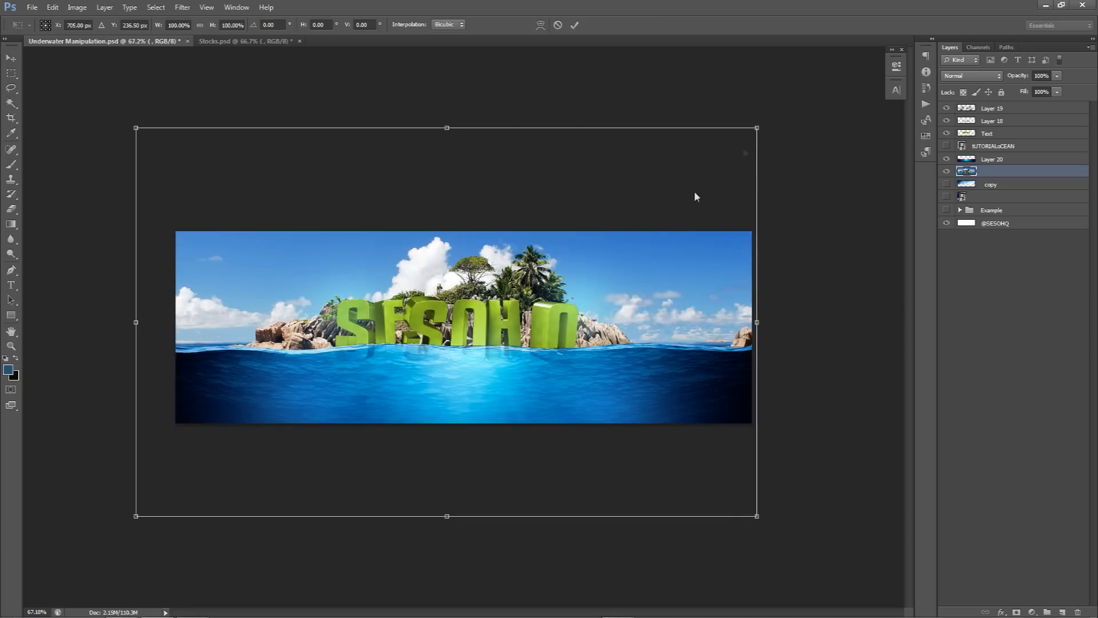
pyautogui.moveTo(744, 149); pyautogui.dragTo(742, 151)
pyautogui.press('Return')
pyautogui.hotkey('ctrl', 'alt', 'z')
pyautogui.hotkey('ctrl', 'alt', 'z')
pyautogui.hotkey('ctrl', 'alt', 'z')
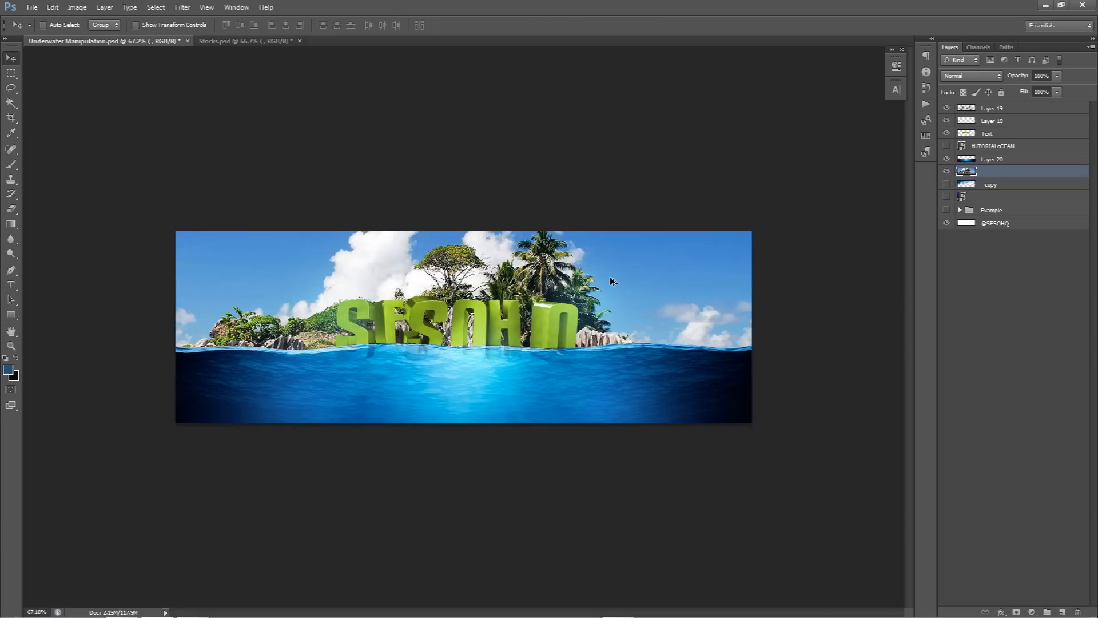
# Scale the island photo down slightly and position it so its rocks meet the waterline behind the letters.
pyautogui.hotkey('ctrl', 't')
pyautogui.scroll(-2, 744, 166)
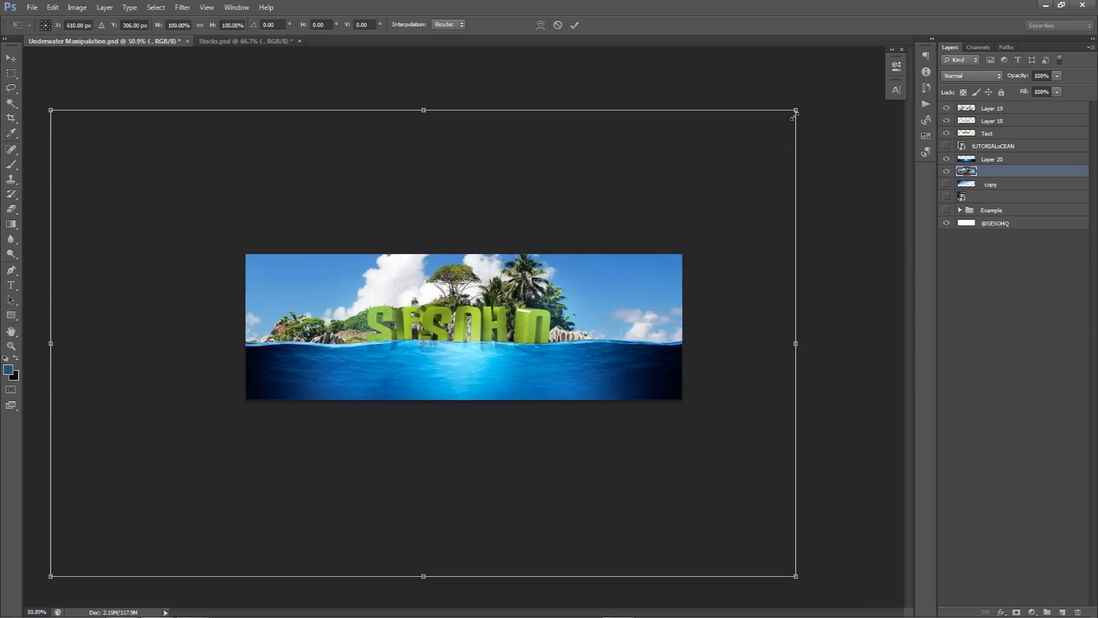
pyautogui.moveTo(794, 113); pyautogui.dragTo(753, 136)
pyautogui.press('Return')
pyautogui.scroll(5, 553, 317)
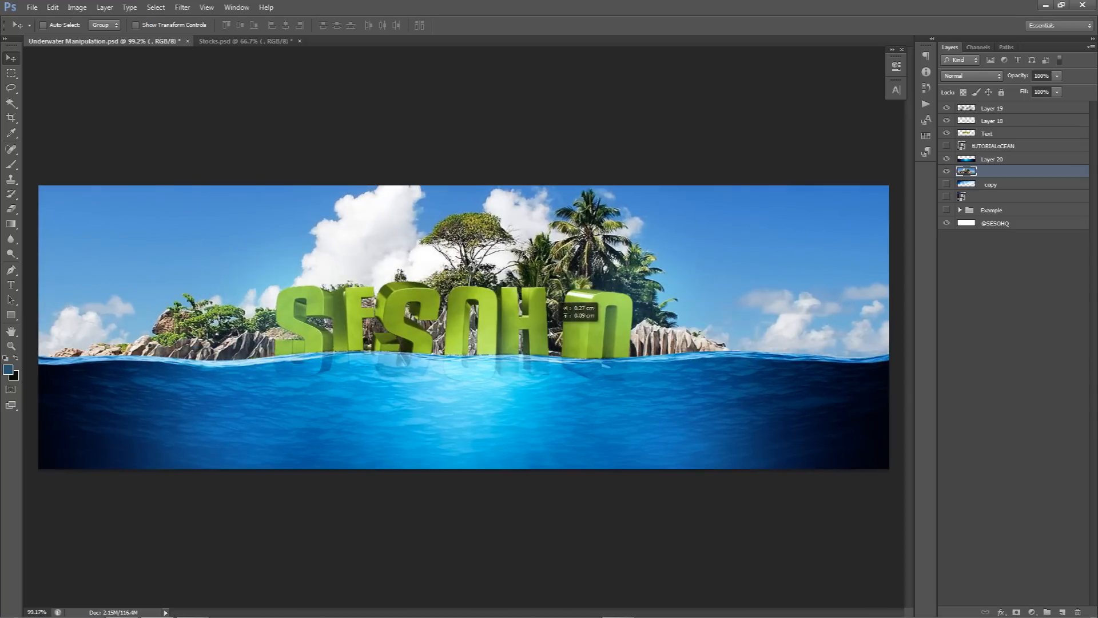
pyautogui.scroll(-2, 564, 318)
pyautogui.moveTo(564, 318); pyautogui.dragTo(547, 331)
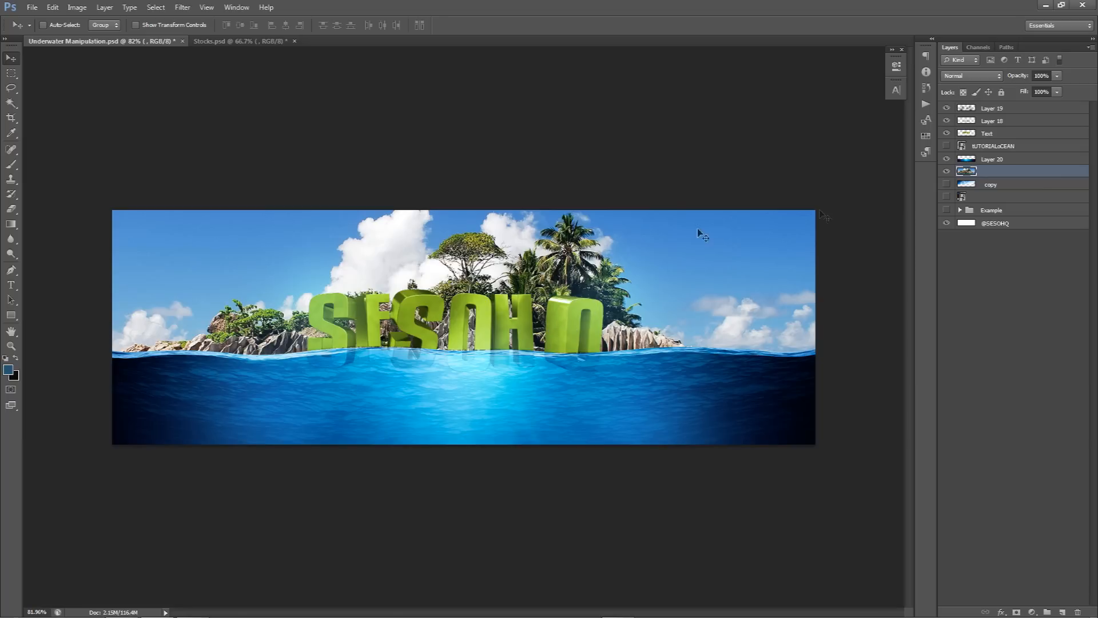
# Shift the letters, their effect layers, the underwater area and the island photo down within the banner.
pyautogui.keyDown('shift'); pyautogui.click(987, 160); pyautogui.keyUp('shift')
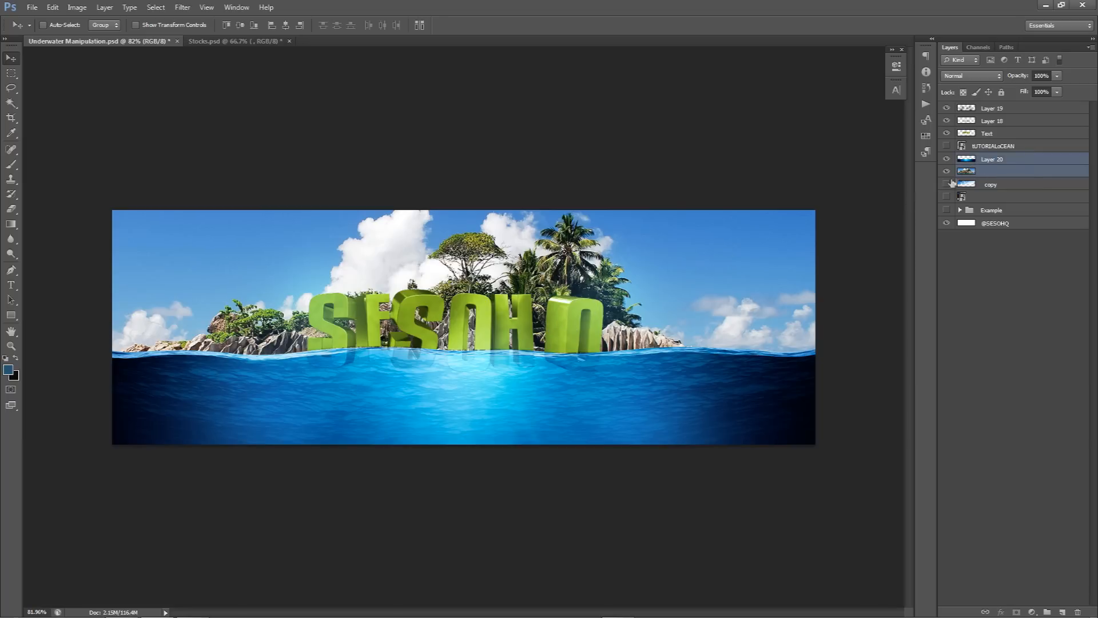
pyautogui.moveTo(991, 134); pyautogui.dragTo(990, 103)
pyautogui.moveTo(698, 246); pyautogui.dragTo(686, 282)
pyautogui.click(985, 170)
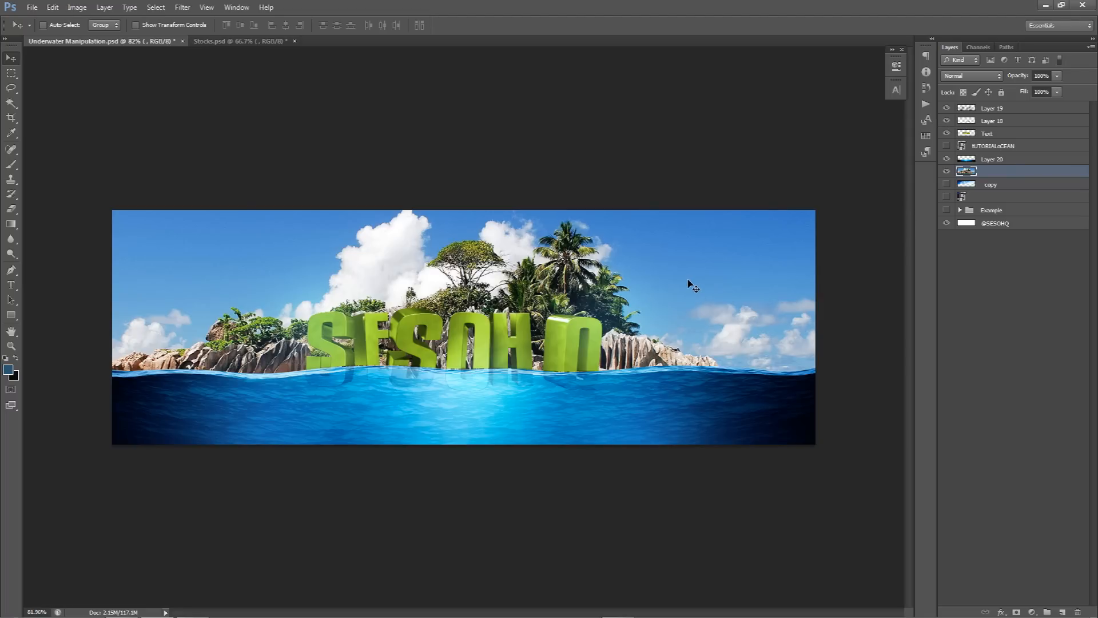
# Move Layer 20, Text, Layer 18 and Layer 19 together slightly up and to the right over the island.
pyautogui.click(991, 159)
pyautogui.keyDown('ctrl'); pyautogui.click(988, 134); pyautogui.keyUp('ctrl')
pyautogui.keyDown('ctrl'); pyautogui.click(989, 121); pyautogui.keyUp('ctrl')
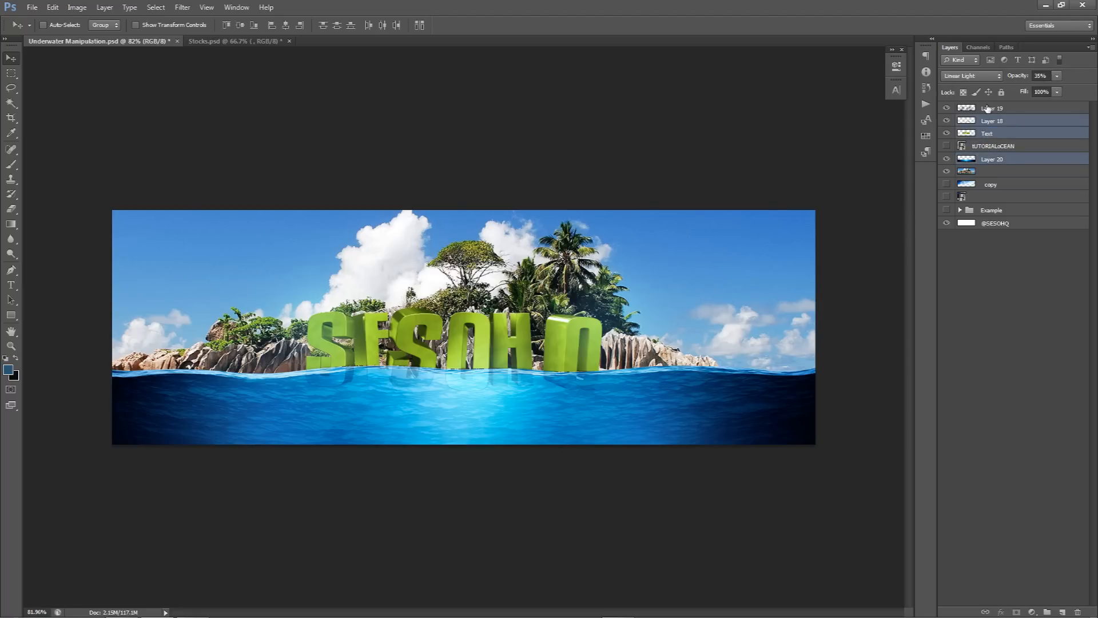
pyautogui.keyDown('ctrl'); pyautogui.click(988, 108); pyautogui.keyUp('ctrl')
pyautogui.moveTo(603, 319); pyautogui.dragTo(607, 311)
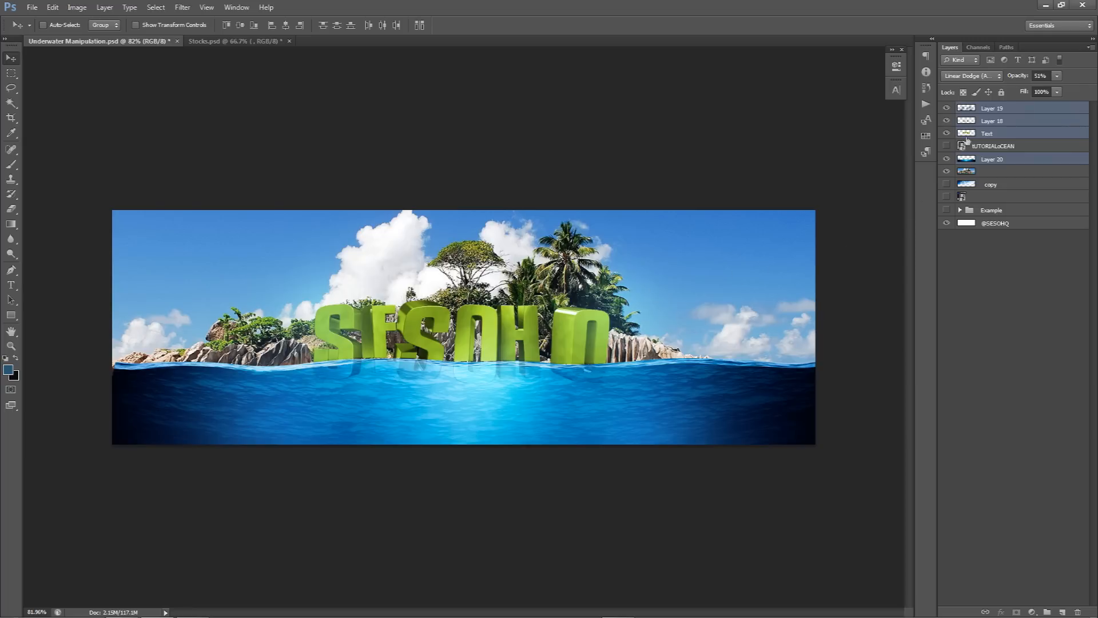
# Add a new layer on top of the stack and set the brush colour to white (ffffff).
pyautogui.click(993, 110)
pyautogui.click(1063, 612)
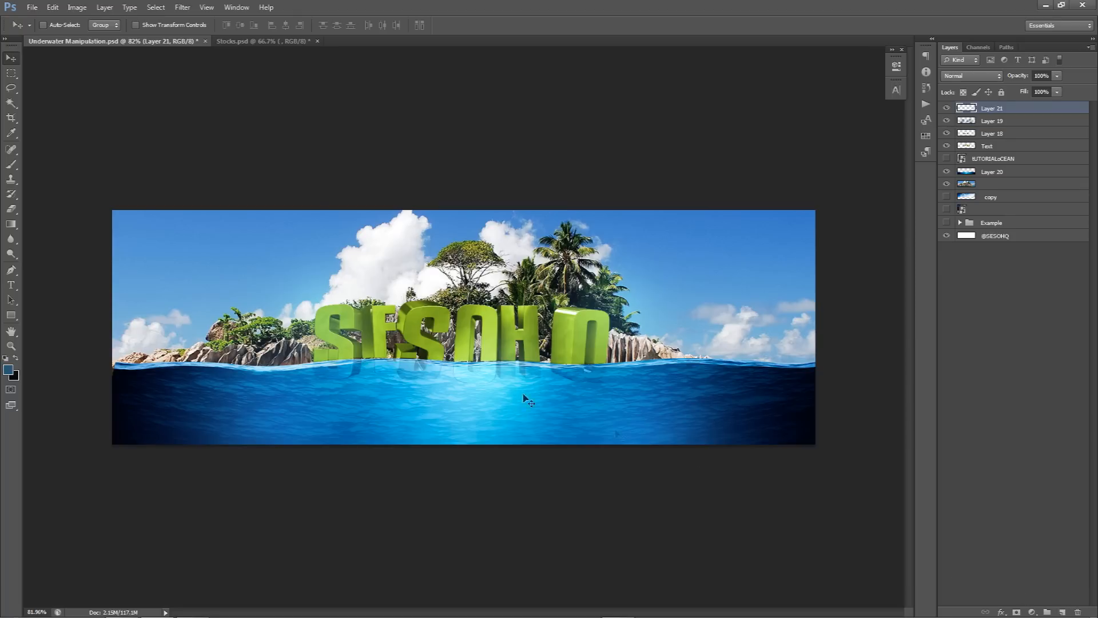
pyautogui.press('b')
pyautogui.click(8, 370)
pyautogui.moveTo(802, 147); pyautogui.dragTo(736, 95)
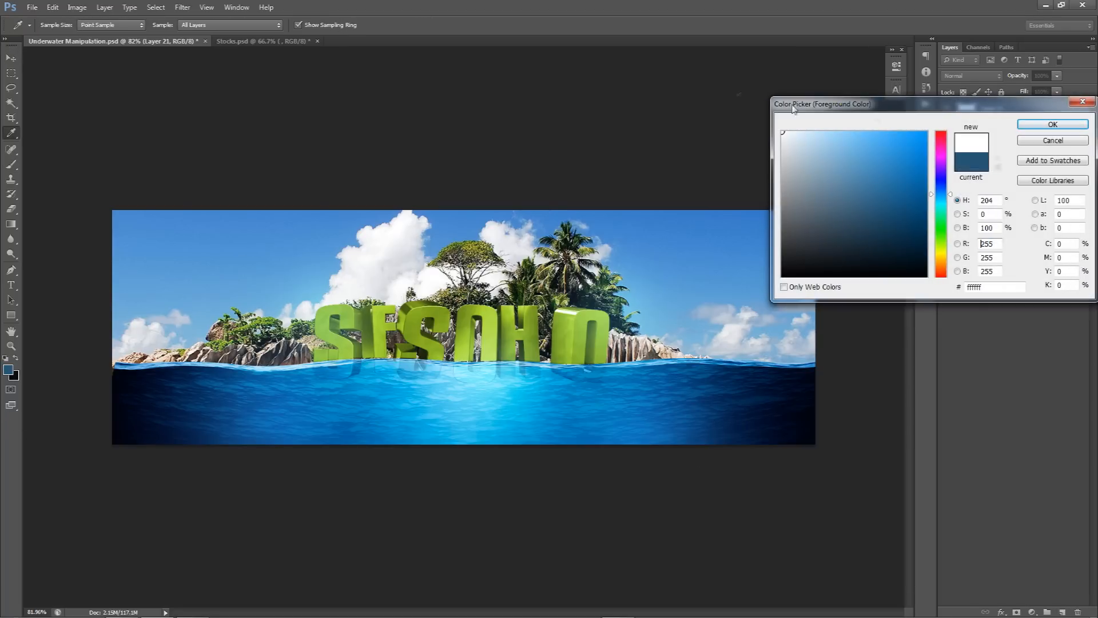
pyautogui.click(1050, 124)
# Paint a soft white glow from above the canvas with a 1057 px brush and set the layer's opacity to 57%.
pyautogui.moveTo(442, 289)
pyautogui.mouseDown()
pyautogui.moveTo(552, 288)
pyautogui.moveTo(506, 275)
pyautogui.mouseUp()
pyautogui.click(469, 138)
pyautogui.hotkey('ctrl', 'z')
pyautogui.click(468, 98)
pyautogui.hotkey('ctrl', 'z')
pyautogui.click(464, 101)
pyautogui.click(1057, 77)
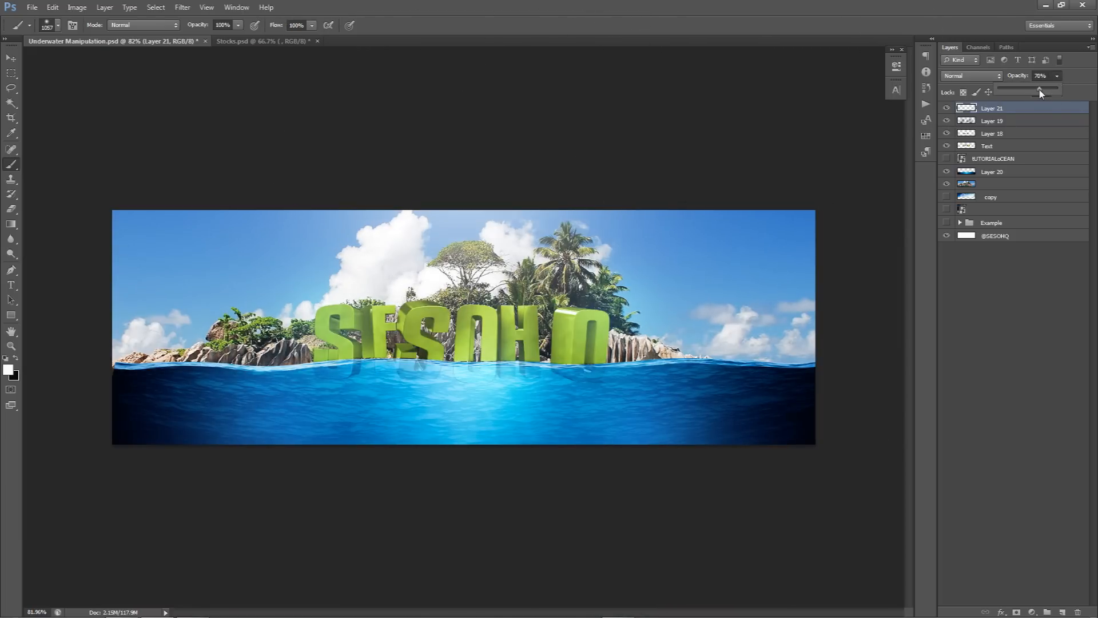
pyautogui.moveTo(1040, 92); pyautogui.dragTo(1036, 90)
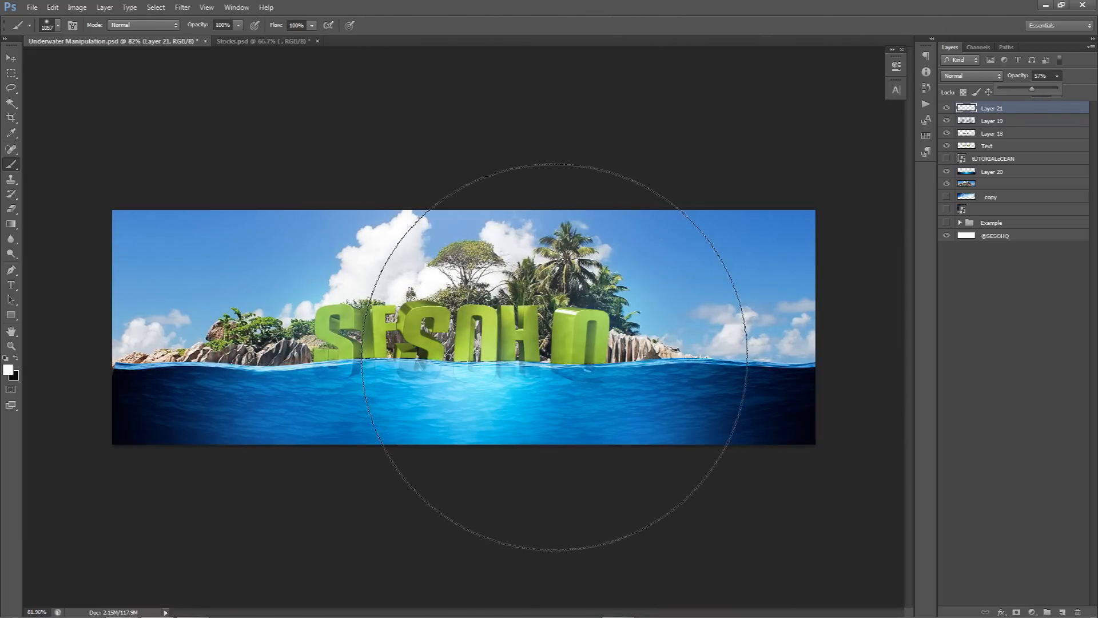
pyautogui.press('v')
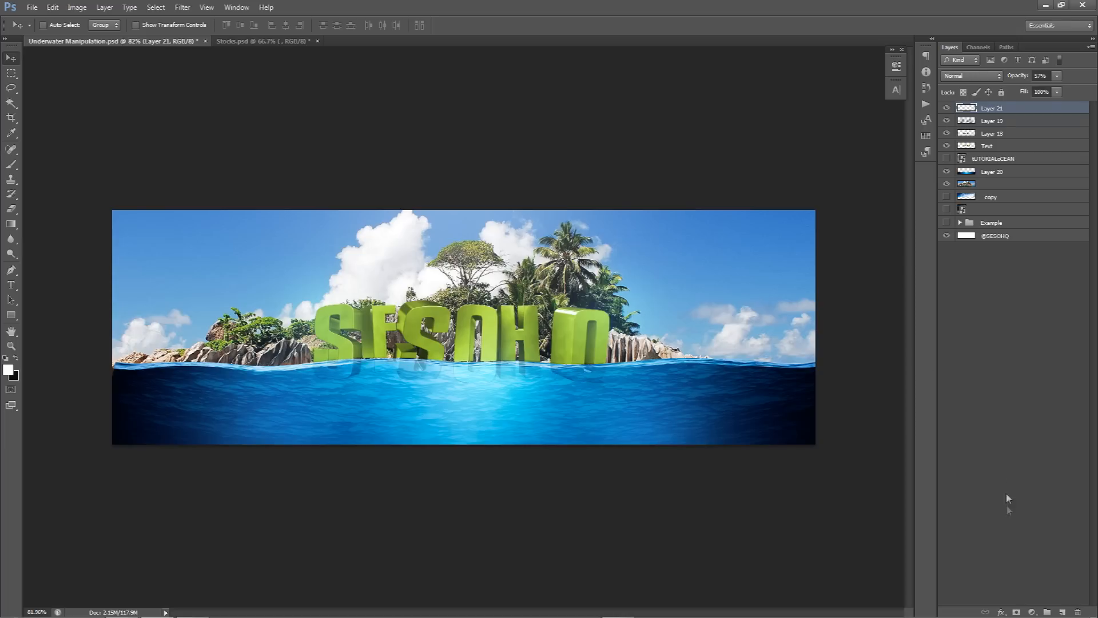
# Add a Brightness/Contrast adjustment layer with brightness -22 and contrast 39.
pyautogui.click(1032, 611)
pyautogui.click(998, 400)
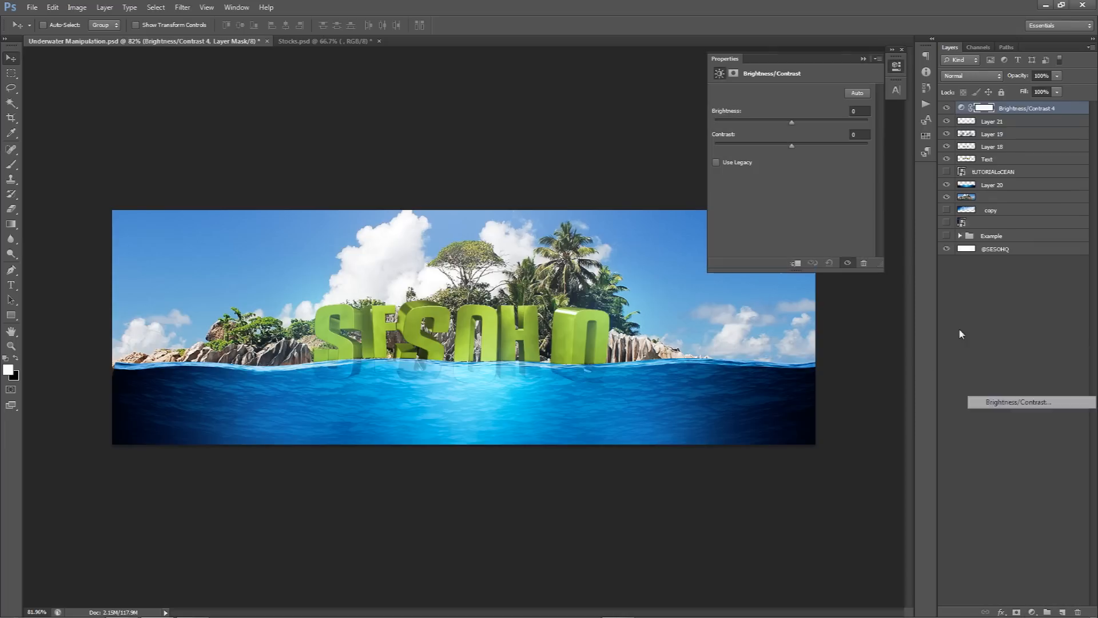
pyautogui.moveTo(784, 126)
pyautogui.mouseDown()
pyautogui.moveTo(770, 125)
pyautogui.moveTo(785, 131)
pyautogui.mouseUp()
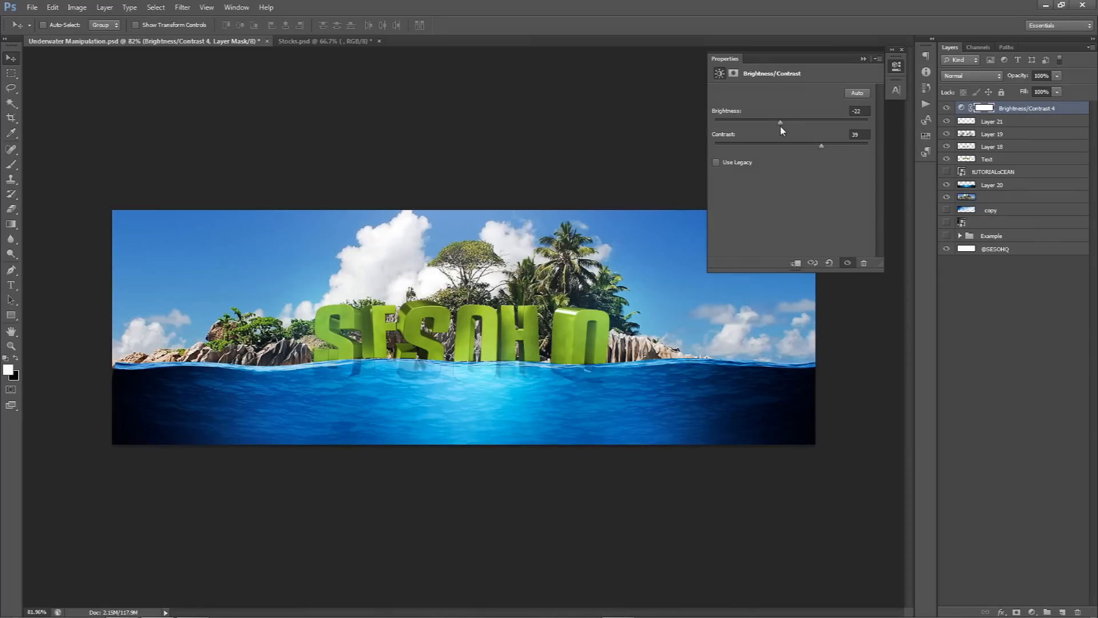
# Add a Curves adjustment layer and, in the Blue channel, lower the highlight end and raise the shadow end for a vintage tint.
pyautogui.click(1029, 610)
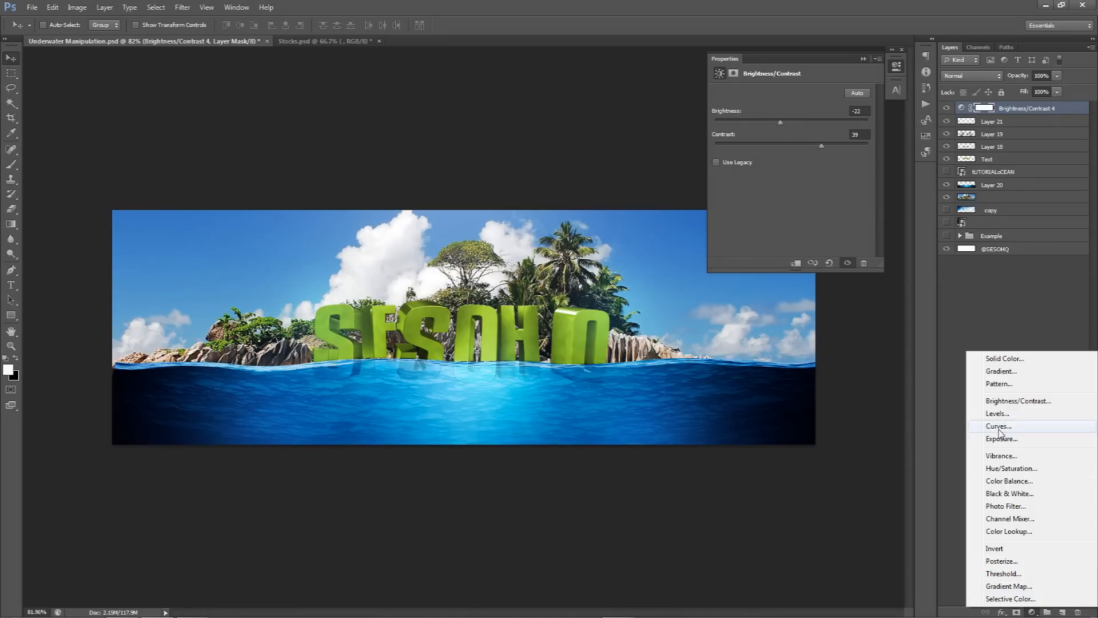
pyautogui.click(998, 425)
pyautogui.click(765, 108)
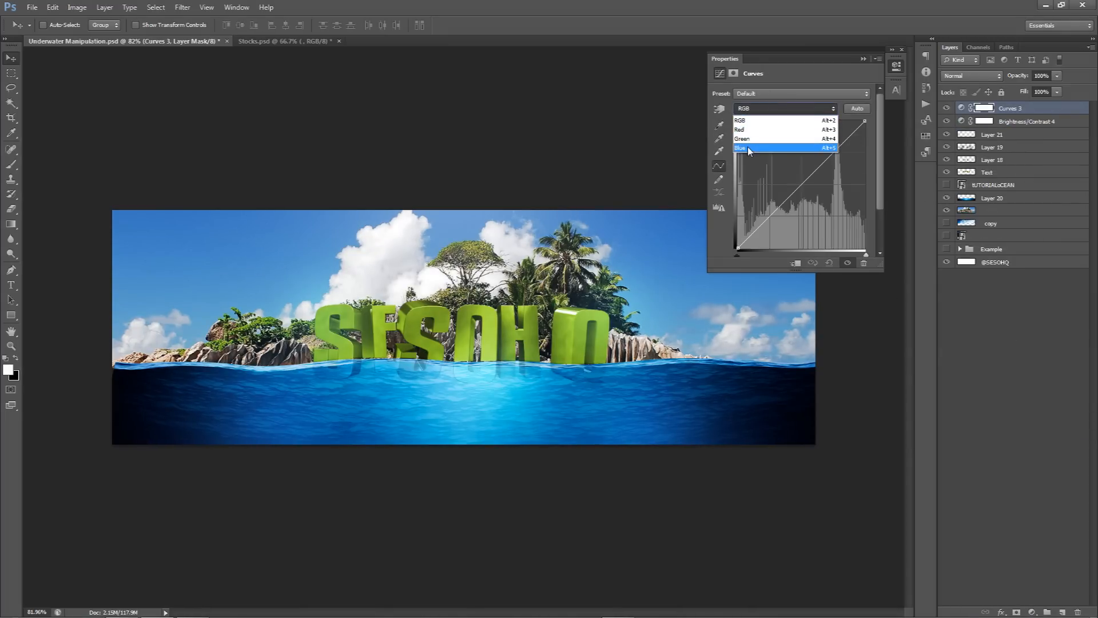
pyautogui.click(748, 148)
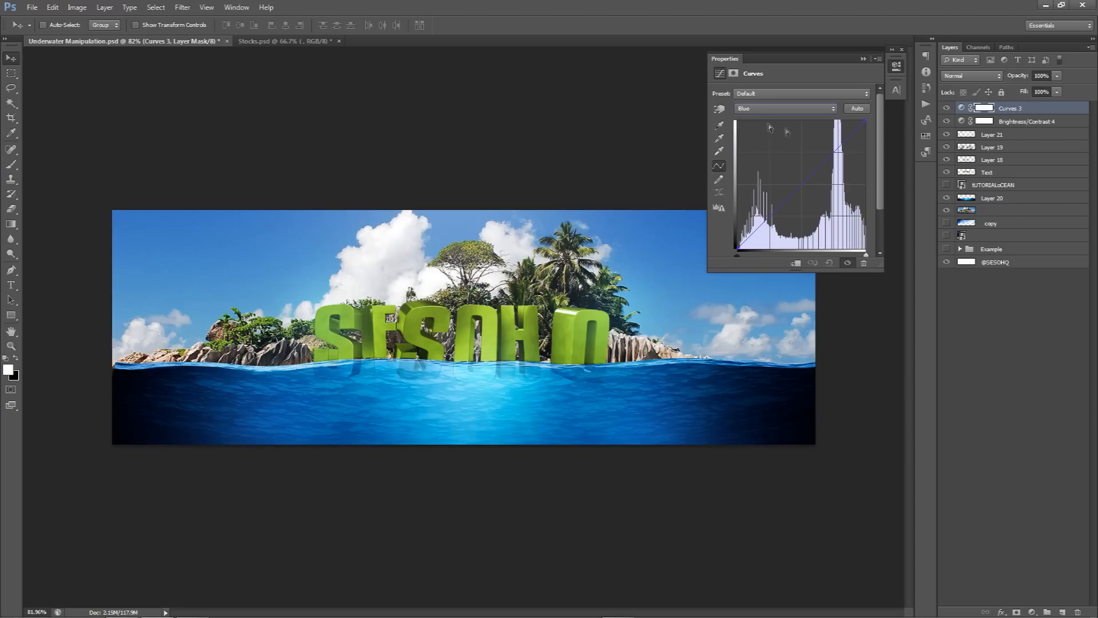
pyautogui.moveTo(864, 121); pyautogui.dragTo(874, 171)
pyautogui.moveTo(737, 245); pyautogui.dragTo(739, 223)
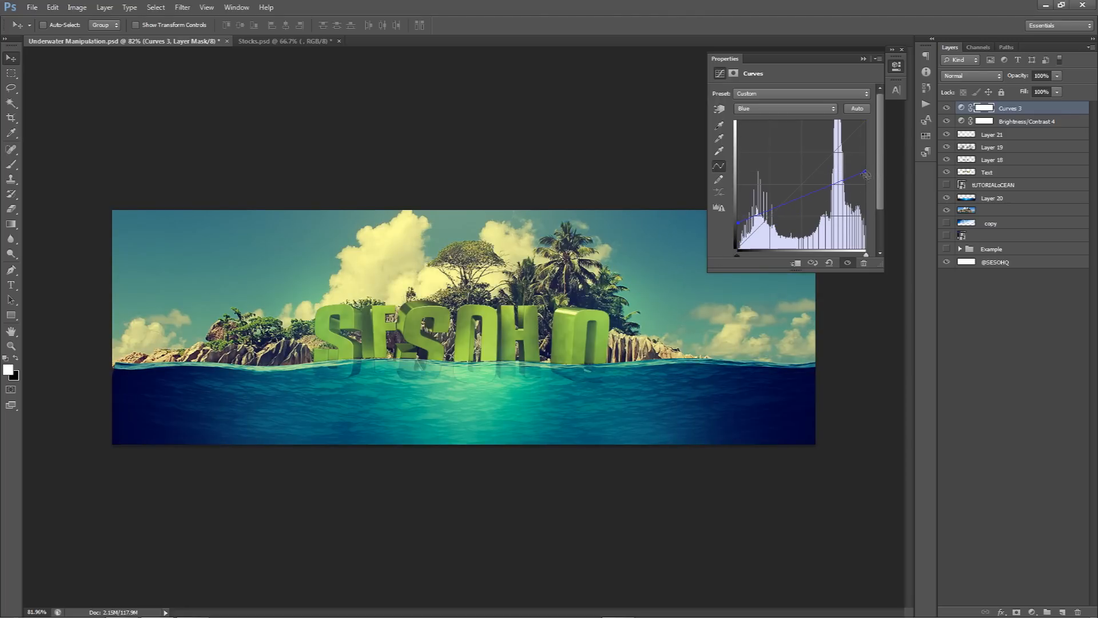
pyautogui.moveTo(866, 176); pyautogui.dragTo(872, 149)
# Compare the banner with and without the blue-channel Curves adjustment and set that layer's opacity to 75%.
pyautogui.click(946, 109)
pyautogui.click(946, 109)
pyautogui.click(946, 109)
pyautogui.click(946, 109)
pyautogui.click(946, 109)
pyautogui.click(941, 112)
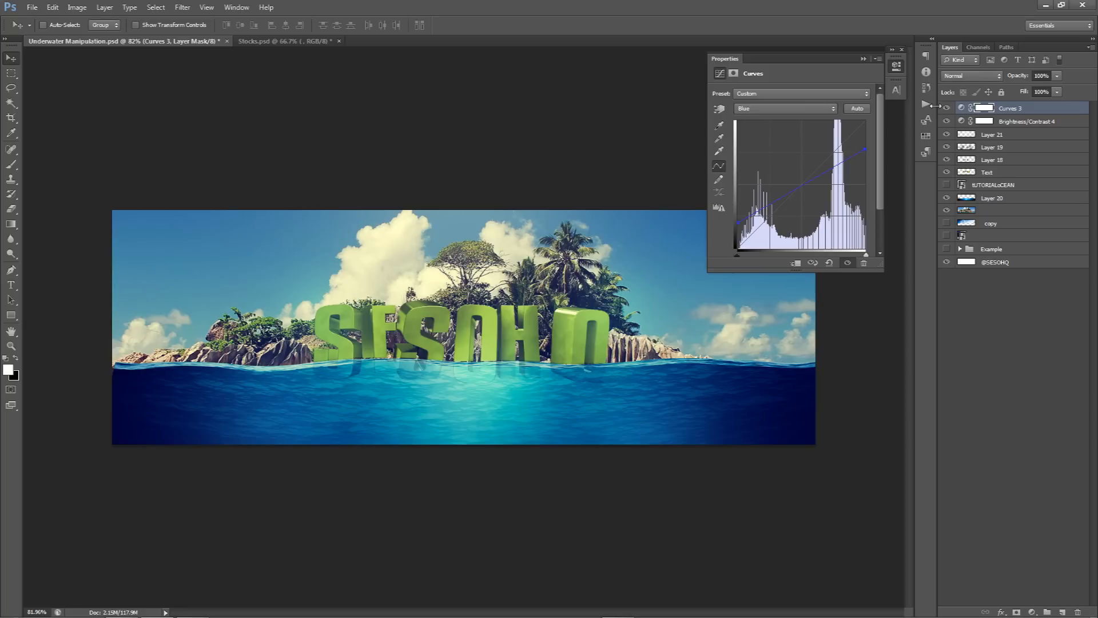
pyautogui.click(1040, 75)
pyautogui.write('6')
pyautogui.press('Return')
# Add a Curves adjustment layer and shape a gentle contrast curve in the RGB channel with a highlight and a shadow point.
pyautogui.click(1036, 610)
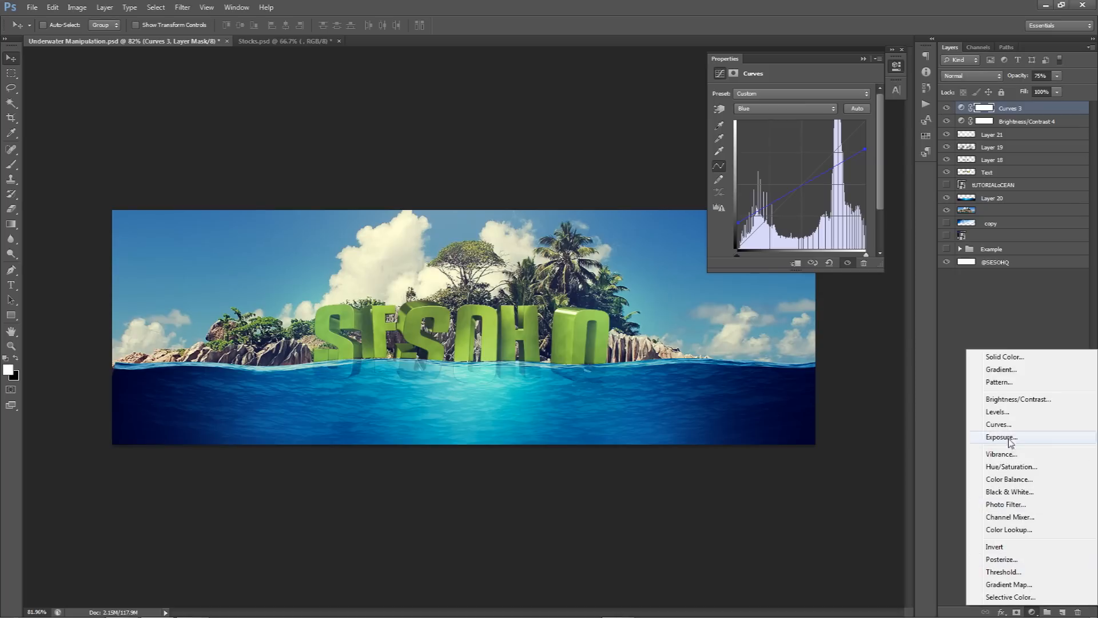
pyautogui.click(993, 432)
pyautogui.moveTo(842, 143); pyautogui.dragTo(836, 145)
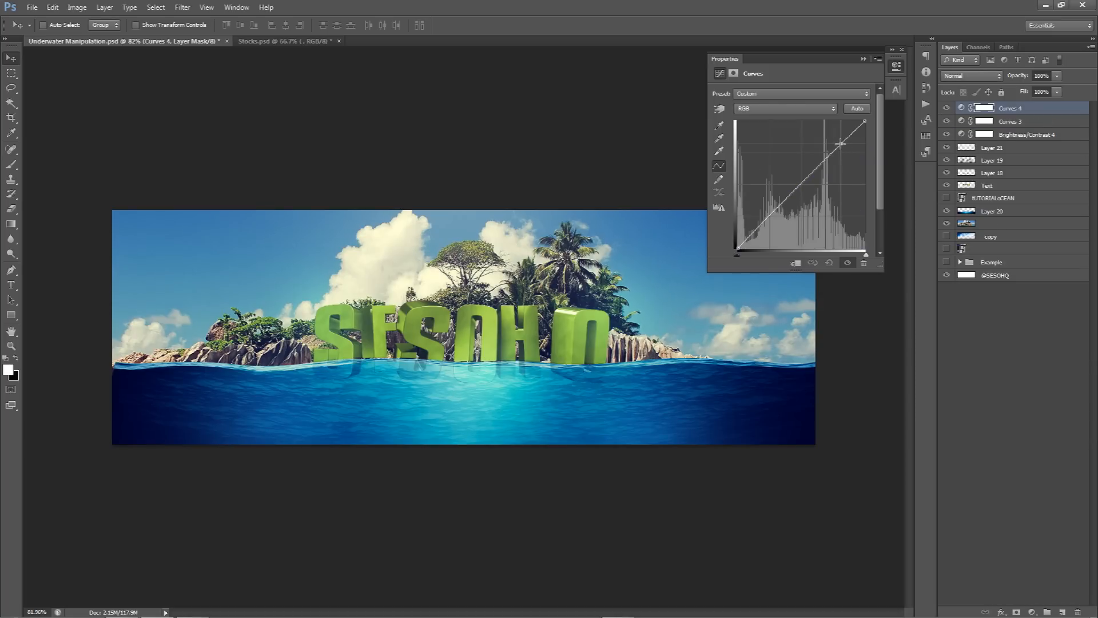
pyautogui.moveTo(765, 219); pyautogui.dragTo(770, 220)
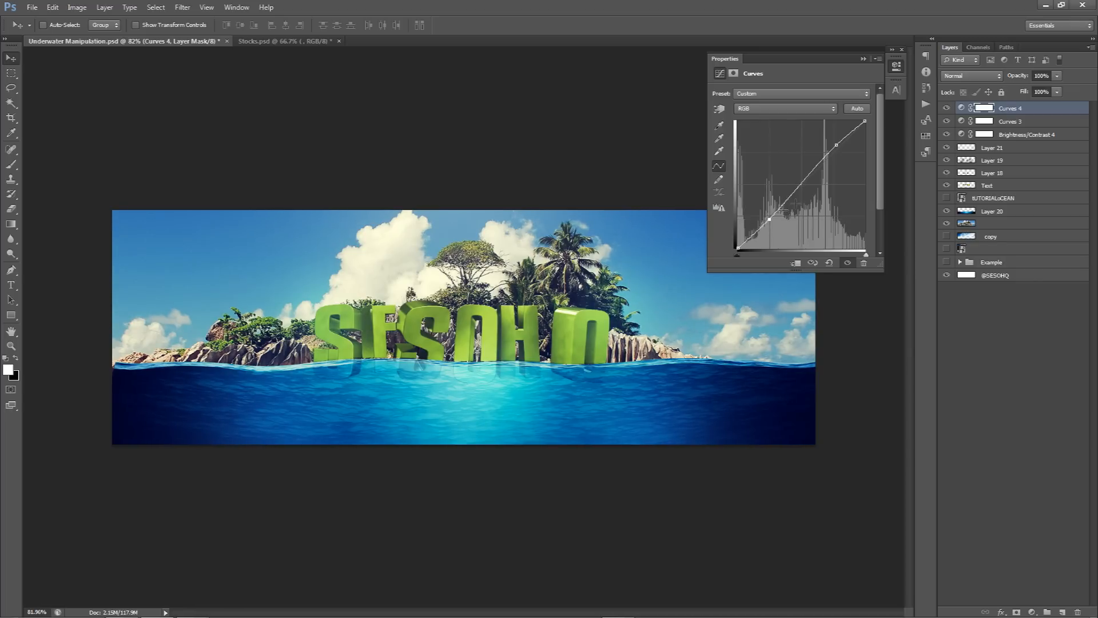
# Set the blue-tint Curves 3 layer's opacity to 45% and compare the banner with and without it.
pyautogui.click(1013, 121)
pyautogui.click(1047, 79)
pyautogui.write('45')
pyautogui.press('Return')
pyautogui.click(946, 121)
pyautogui.click(946, 121)
pyautogui.click(997, 114)
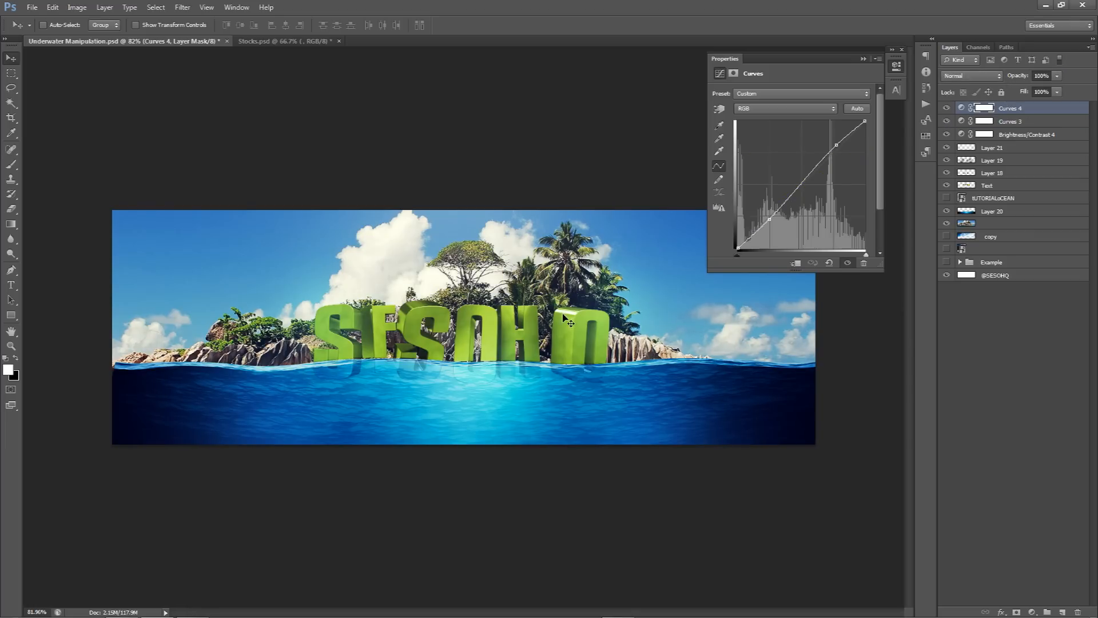
# In Stocks.psd, show only the birds layer and delete its black background with a Magic Wand selection.
pyautogui.click(277, 43)
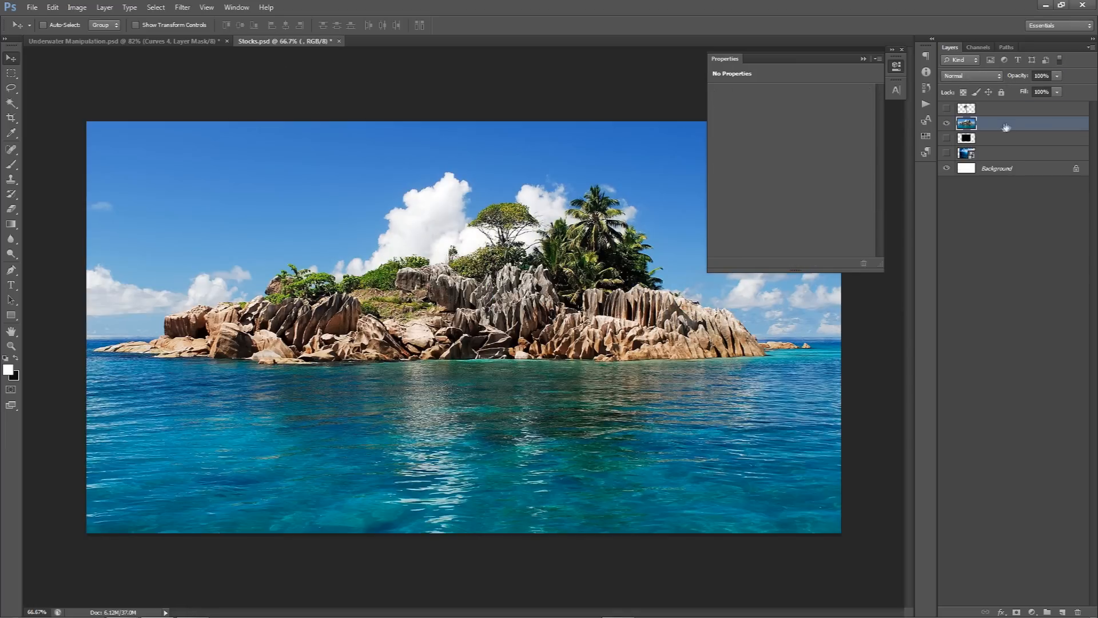
pyautogui.click(946, 123)
pyautogui.click(947, 138)
pyautogui.click(967, 139)
pyautogui.moveTo(537, 293)
pyautogui.mouseDown()
pyautogui.moveTo(296, 187)
pyautogui.moveTo(155, 47)
pyautogui.moveTo(428, 251)
pyautogui.moveTo(535, 291)
pyautogui.mouseUp()
pyautogui.press('w')
pyautogui.click(534, 292)
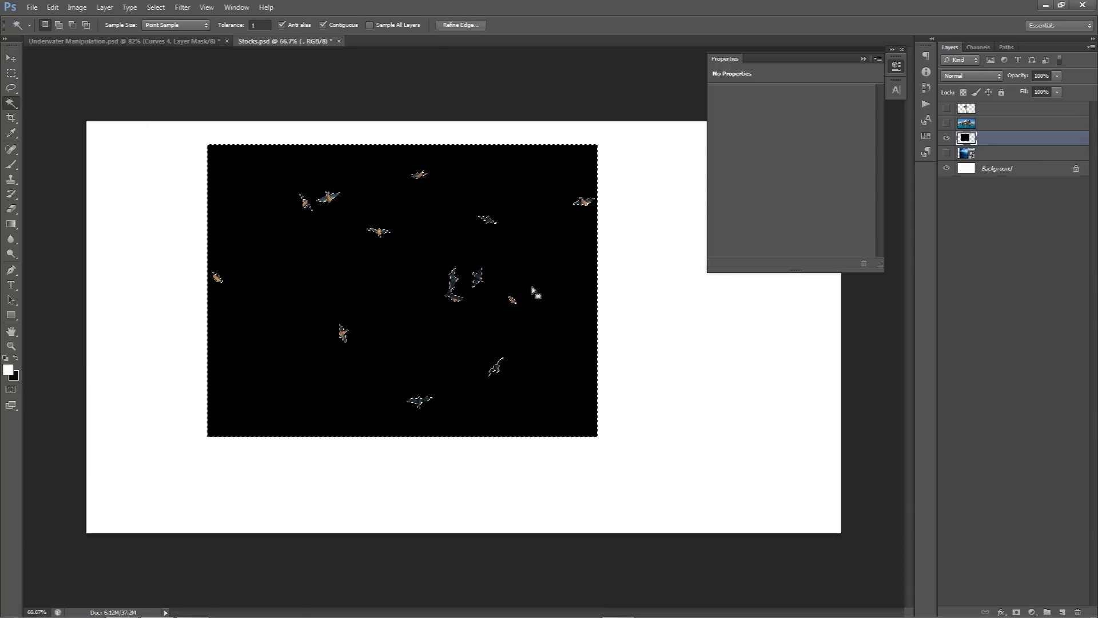
pyautogui.press('Delete')
pyautogui.hotkey('ctrl', 'd')
pyautogui.press('v')
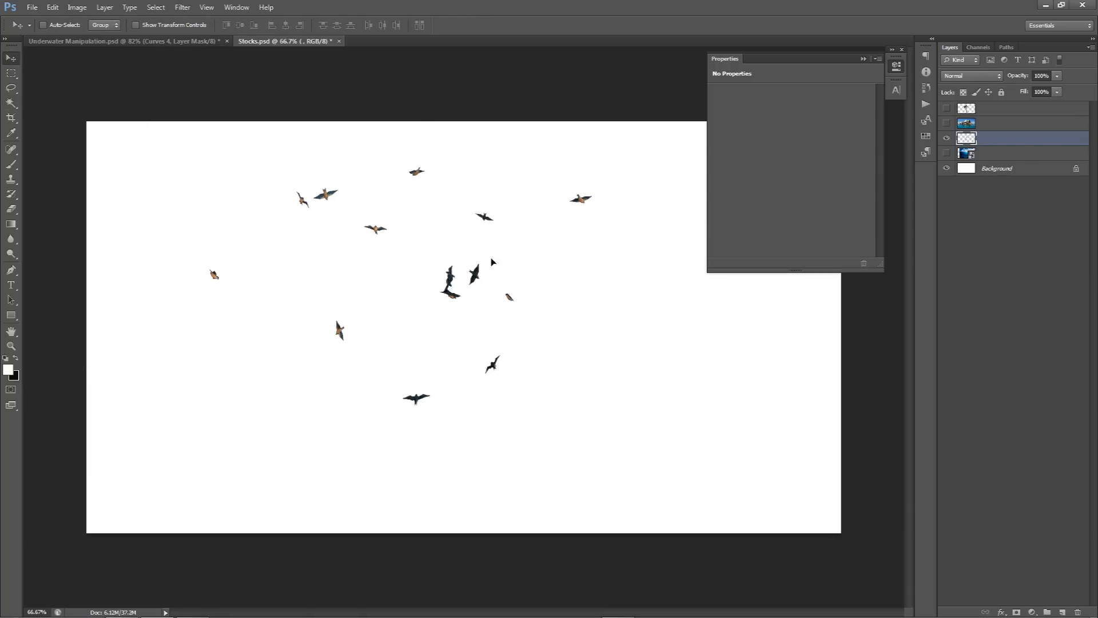
# Bring the birds into the Underwater Manipulation banner, scale them down and position them over the right-hand letters.
pyautogui.moveTo(492, 261); pyautogui.dragTo(771, 133)
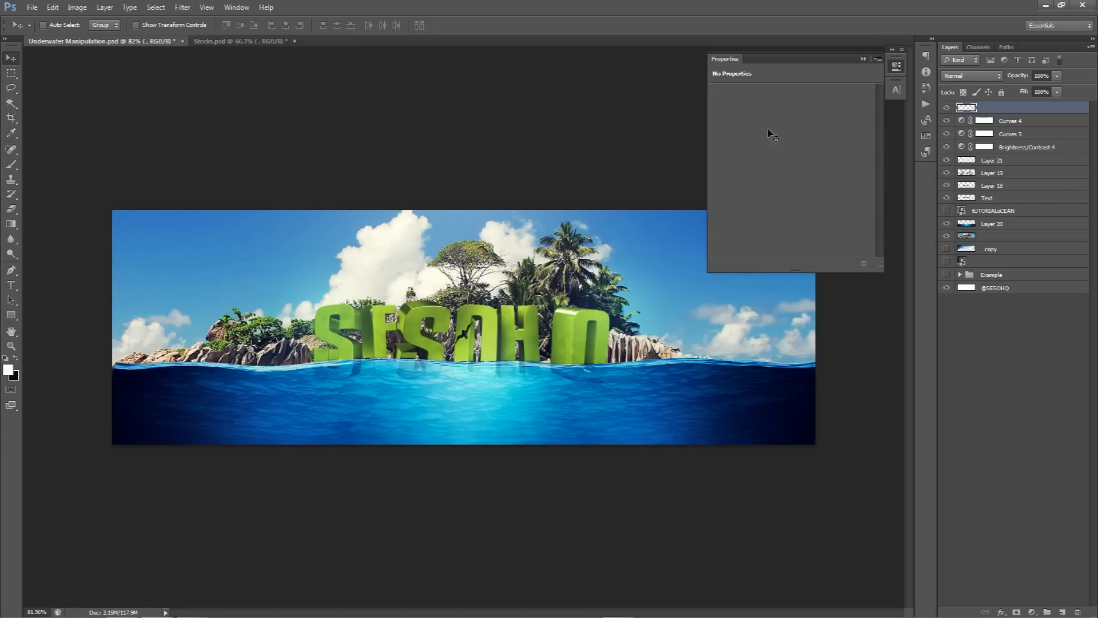
pyautogui.click(897, 67)
pyautogui.moveTo(482, 252); pyautogui.dragTo(575, 257)
pyautogui.hotkey('ctrl', 't')
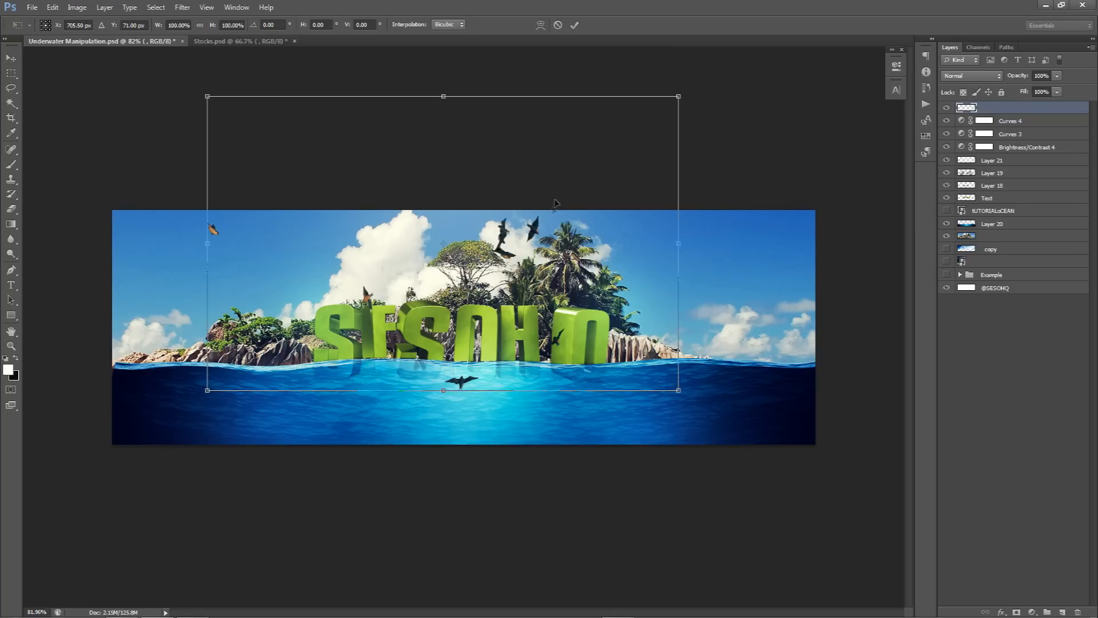
pyautogui.moveTo(665, 110); pyautogui.dragTo(544, 181)
pyautogui.press('Return')
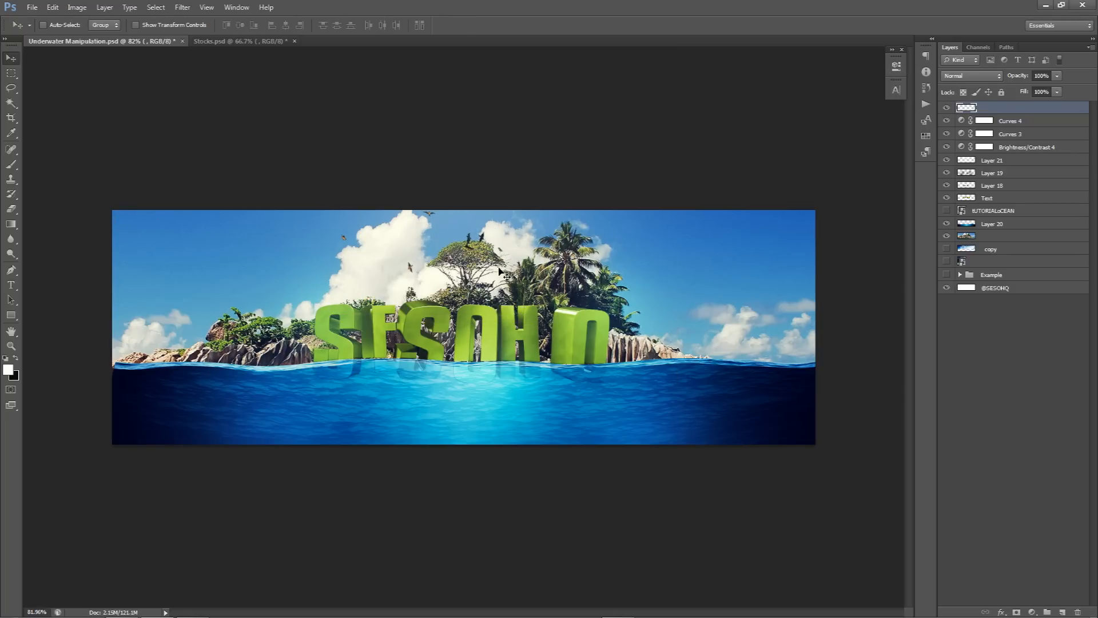
pyautogui.moveTo(500, 264); pyautogui.dragTo(661, 342)
# Outline the bird over the water with a Pen path, turn it into a selection and remove the bird.
pyautogui.press('p')
pyautogui.click(519, 383)
pyautogui.moveTo(639, 341); pyautogui.dragTo(664, 343)
pyautogui.moveTo(697, 403); pyautogui.dragTo(693, 414)
pyautogui.moveTo(647, 428); pyautogui.dragTo(611, 423)
pyautogui.rightClick(549, 384)
pyautogui.click(577, 201)
pyautogui.click(608, 183)
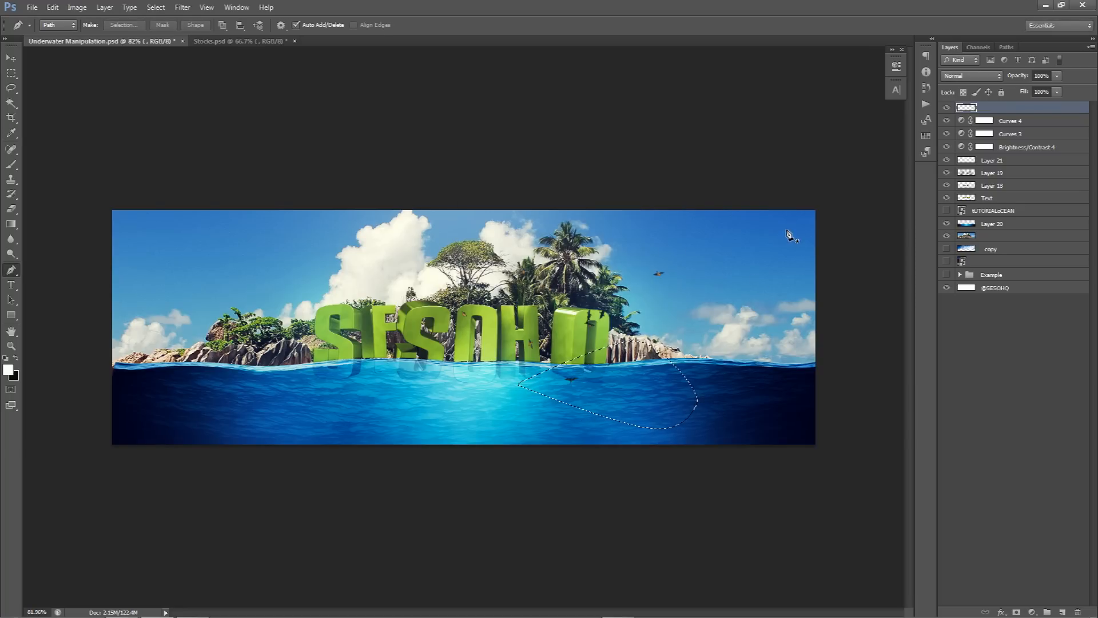
pyautogui.hotkey('ctrl', 'd')
# Give the birds layer a Drop Shadow with 37% opacity, 23° angle, 16 px distance and 4 px size.
pyautogui.press('v')
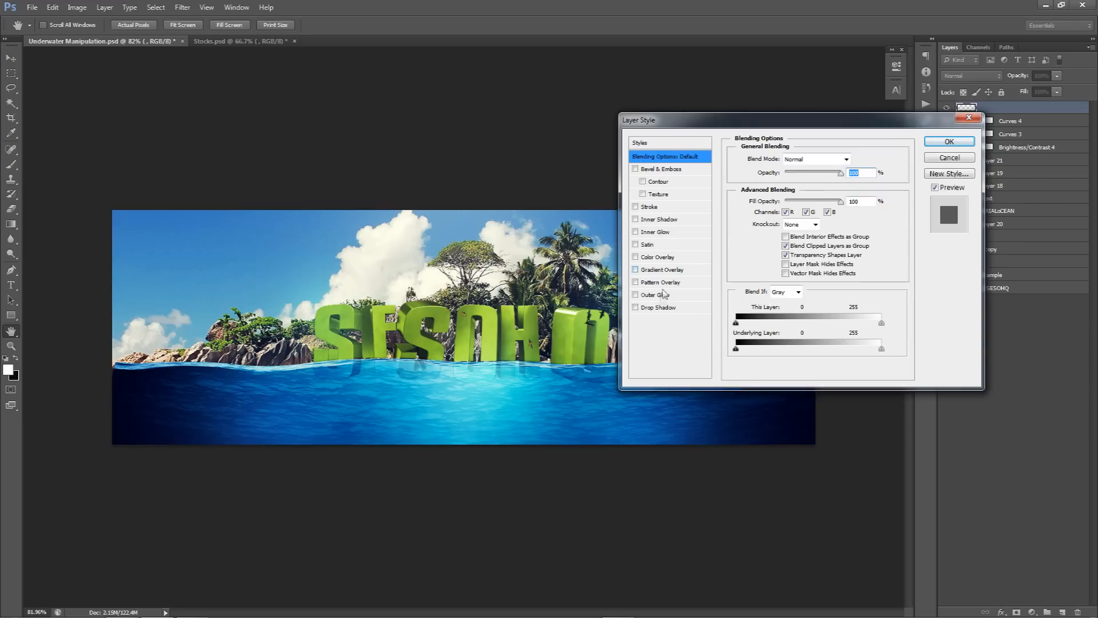
pyautogui.click(658, 307)
pyautogui.moveTo(753, 118); pyautogui.dragTo(787, 97)
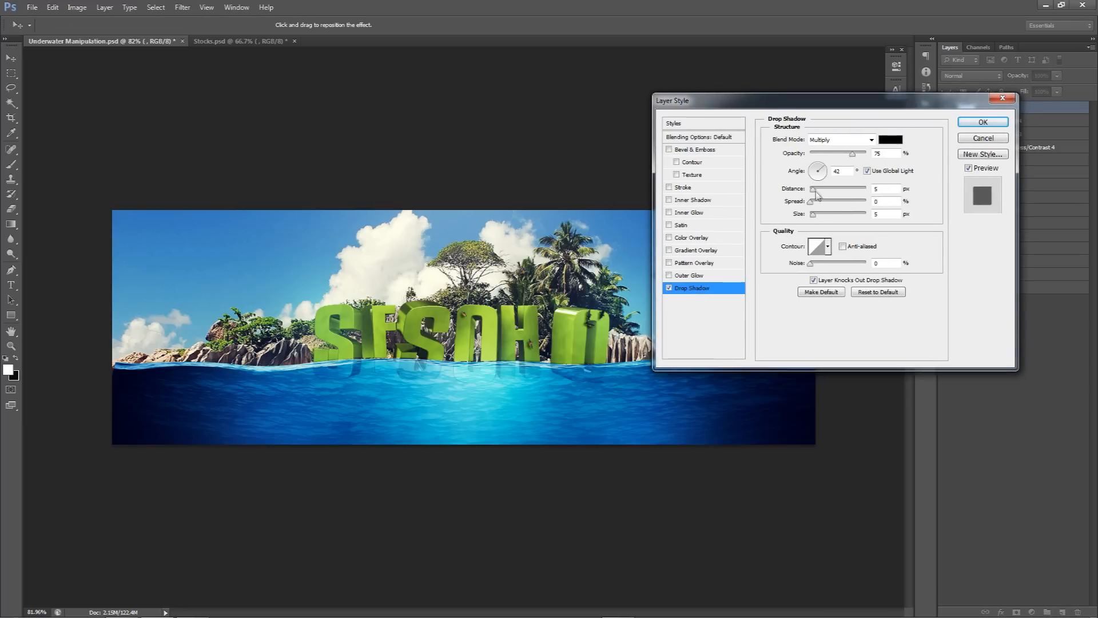
pyautogui.moveTo(813, 214); pyautogui.dragTo(810, 214)
pyautogui.click(825, 171)
pyautogui.moveTo(814, 190); pyautogui.dragTo(822, 214)
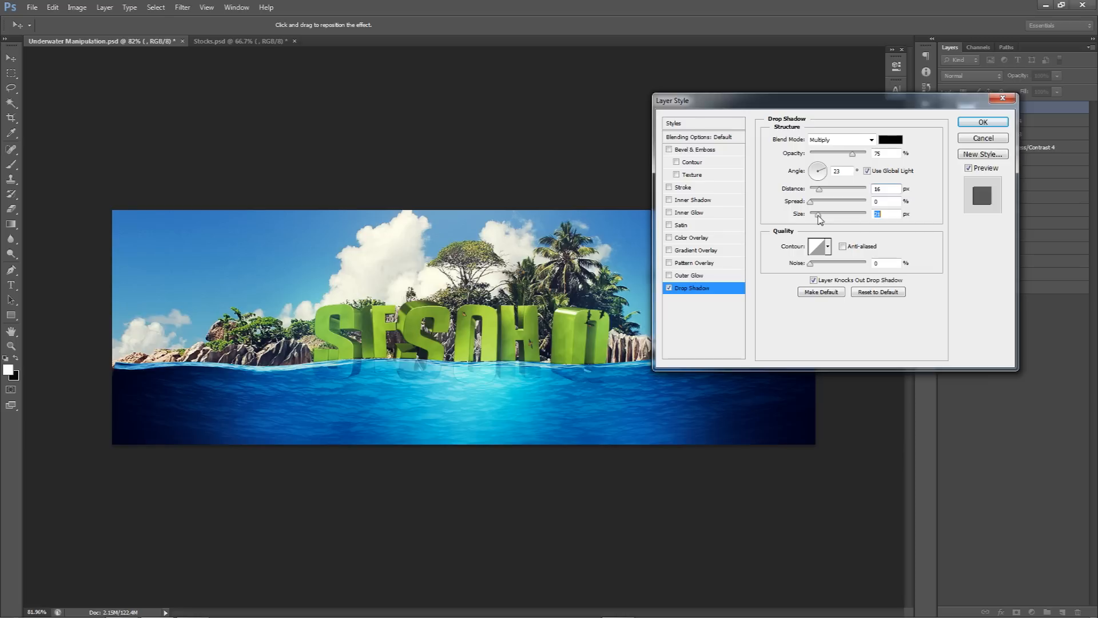
pyautogui.moveTo(820, 221); pyautogui.dragTo(815, 221)
pyautogui.moveTo(845, 158); pyautogui.dragTo(830, 155)
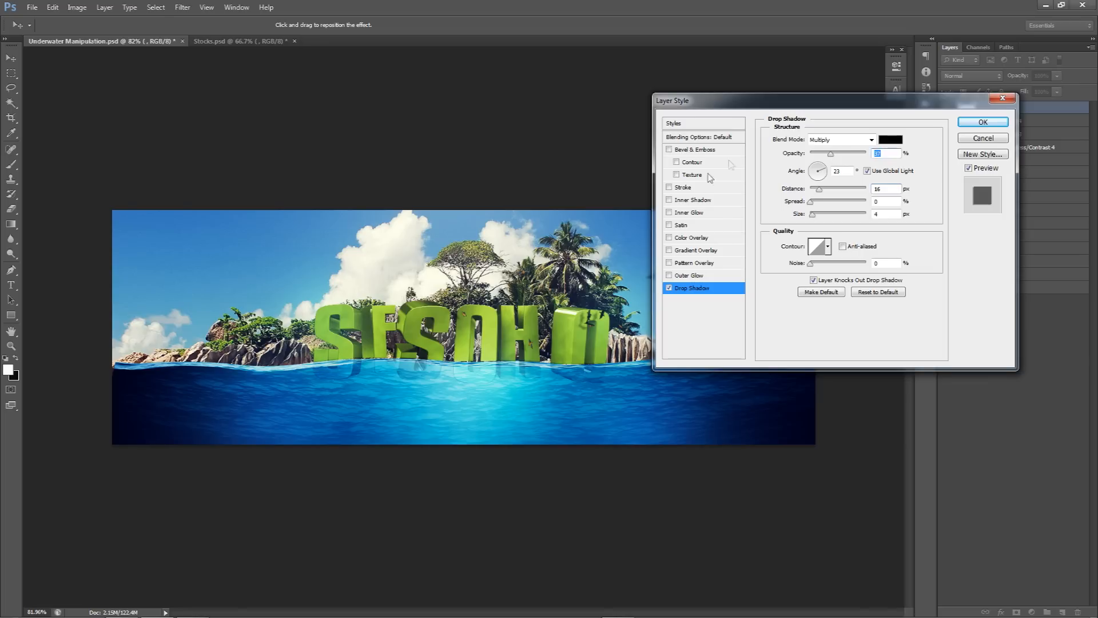
pyautogui.click(983, 122)
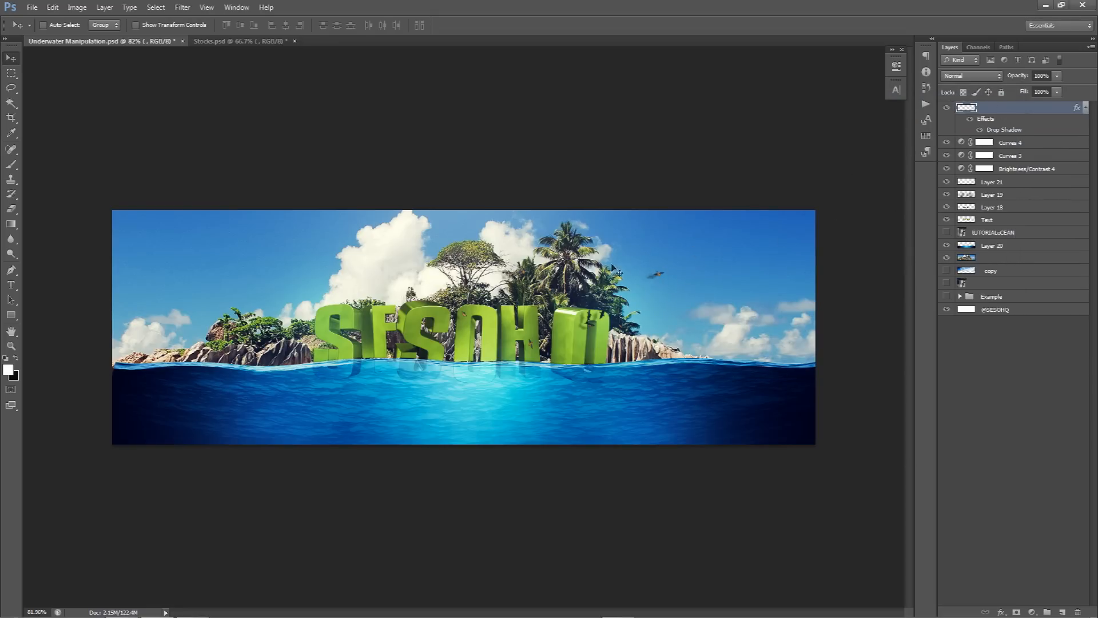
# Draw a Pen path around the bird in the open sky beside the palms and convert it to a selection.
pyautogui.press('p')
pyautogui.click(492, 284)
pyautogui.moveTo(589, 289); pyautogui.dragTo(745, 286)
pyautogui.moveTo(722, 241); pyautogui.dragTo(700, 237)
pyautogui.moveTo(599, 221); pyautogui.dragTo(583, 218)
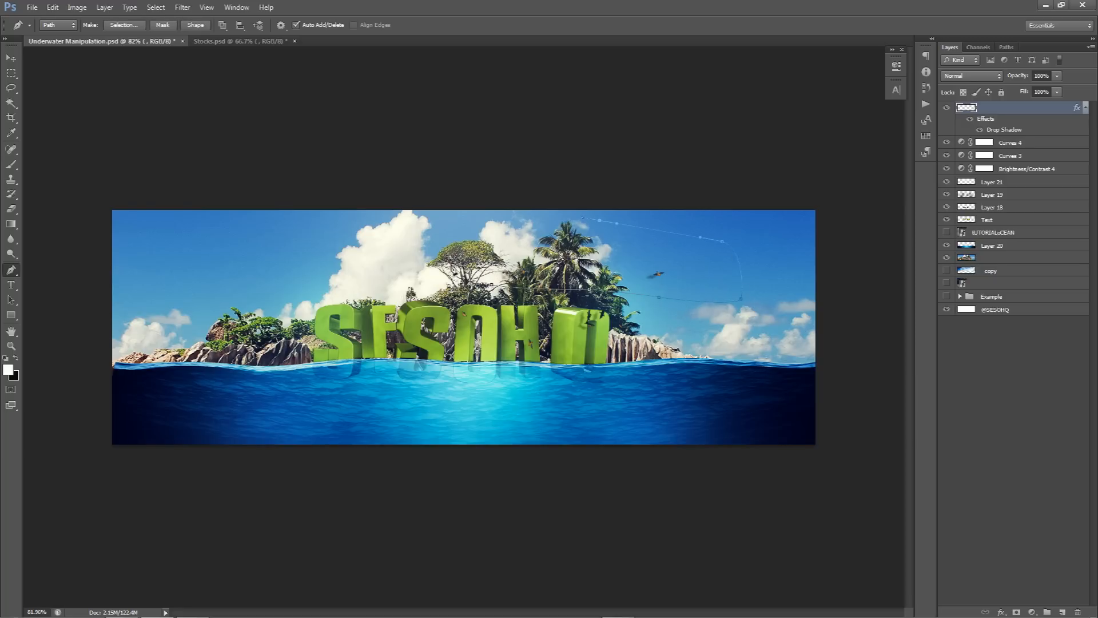
pyautogui.click(491, 285)
pyautogui.rightClick(643, 278)
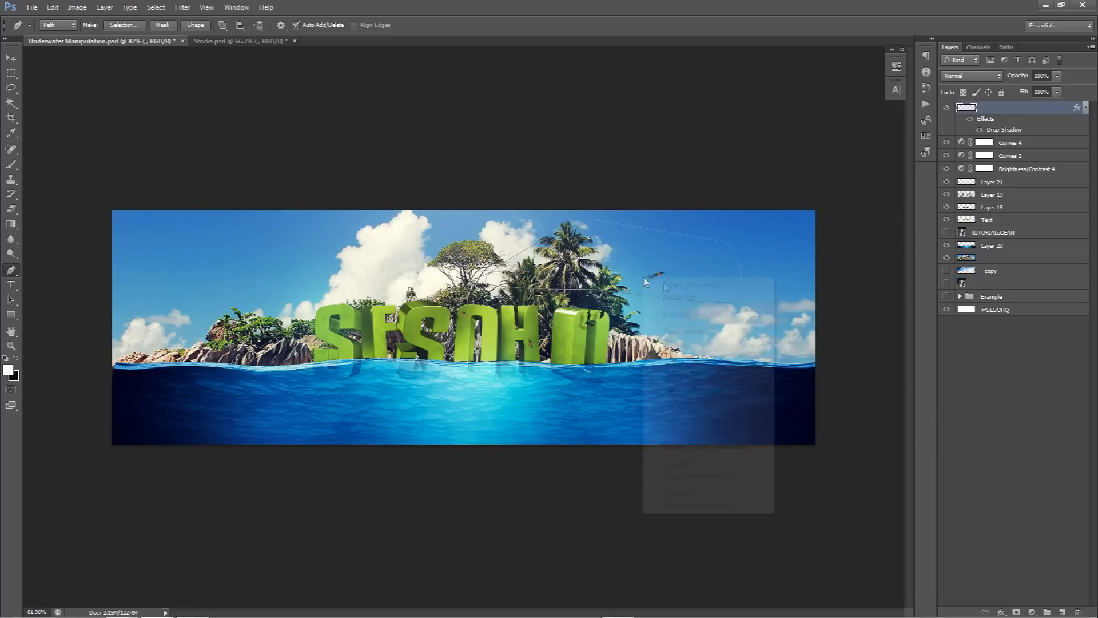
pyautogui.click(686, 331)
pyautogui.click(620, 182)
# Cut the selected sky bird to its own layer and hide that layer's drop shadow.
pyautogui.press('m')
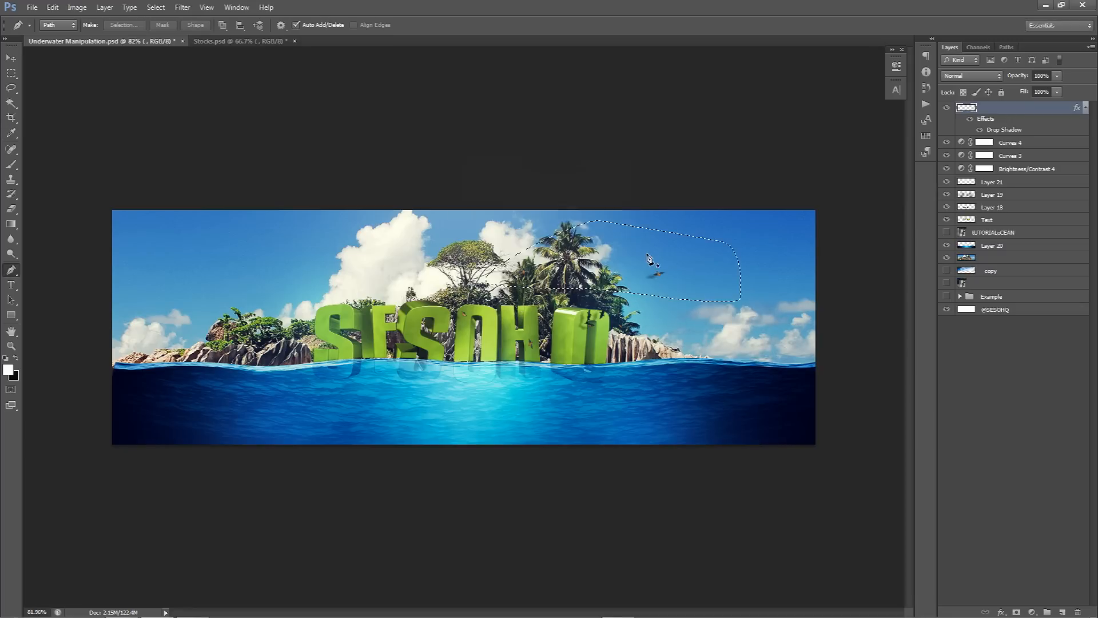
pyautogui.rightClick(666, 283)
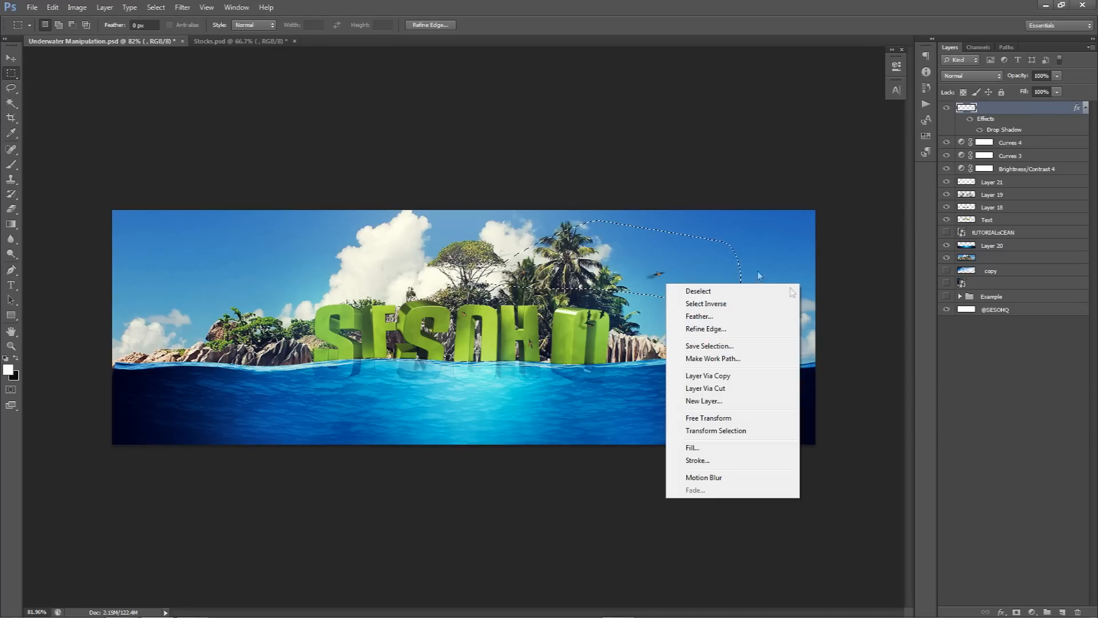
pyautogui.click(703, 389)
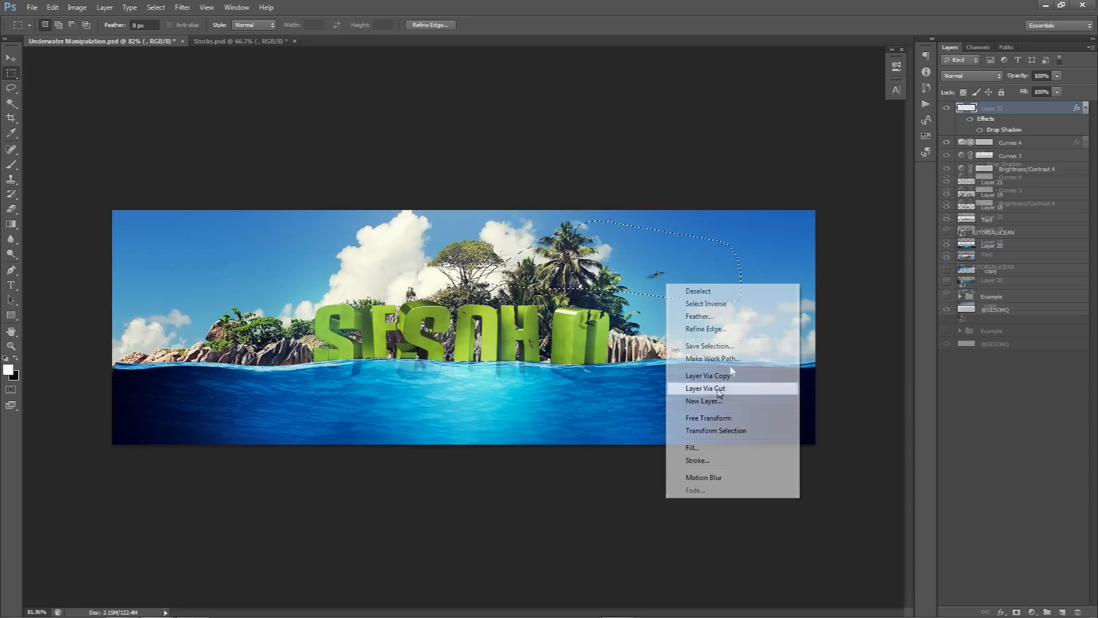
pyautogui.click(979, 130)
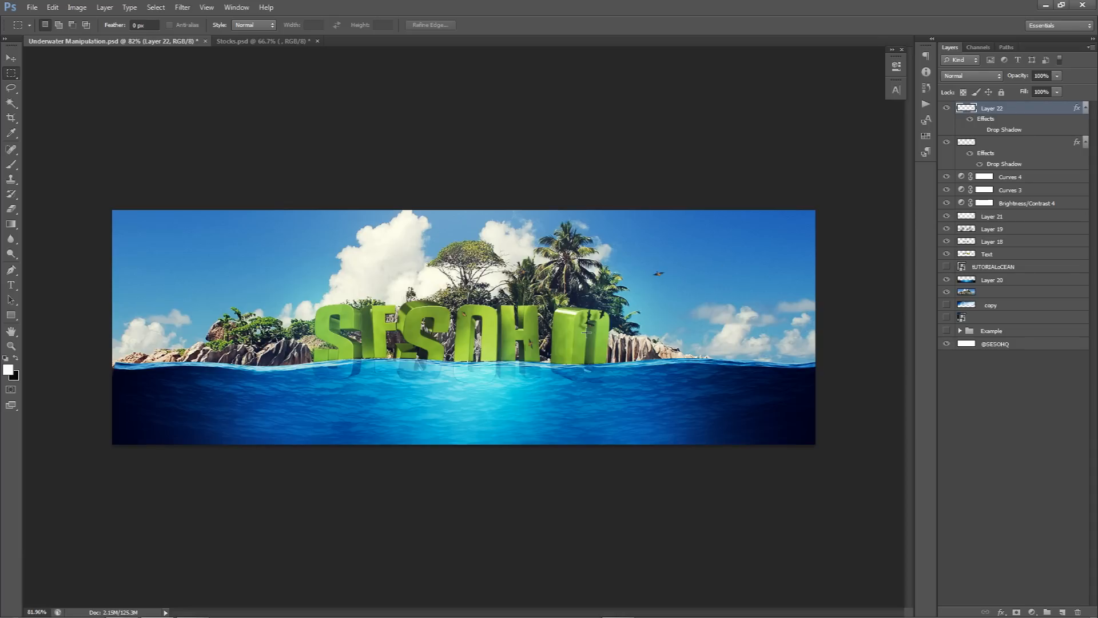
# Show only the palm tree layer in Stocks.psd, bring the tree into the banner and scale it down.
pyautogui.press('v')
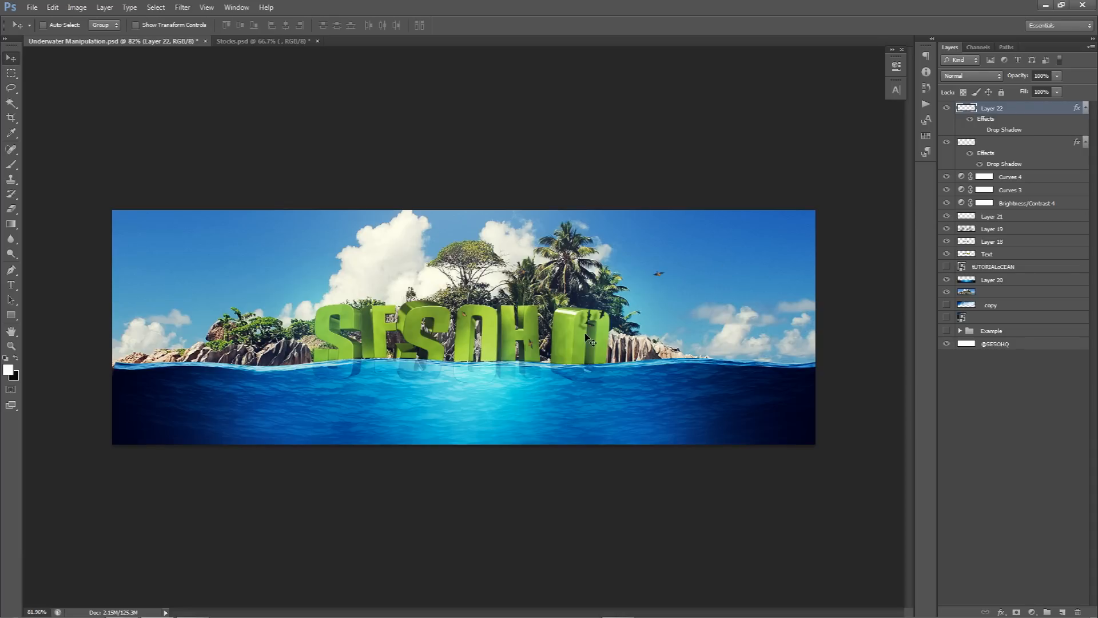
pyautogui.click(254, 41)
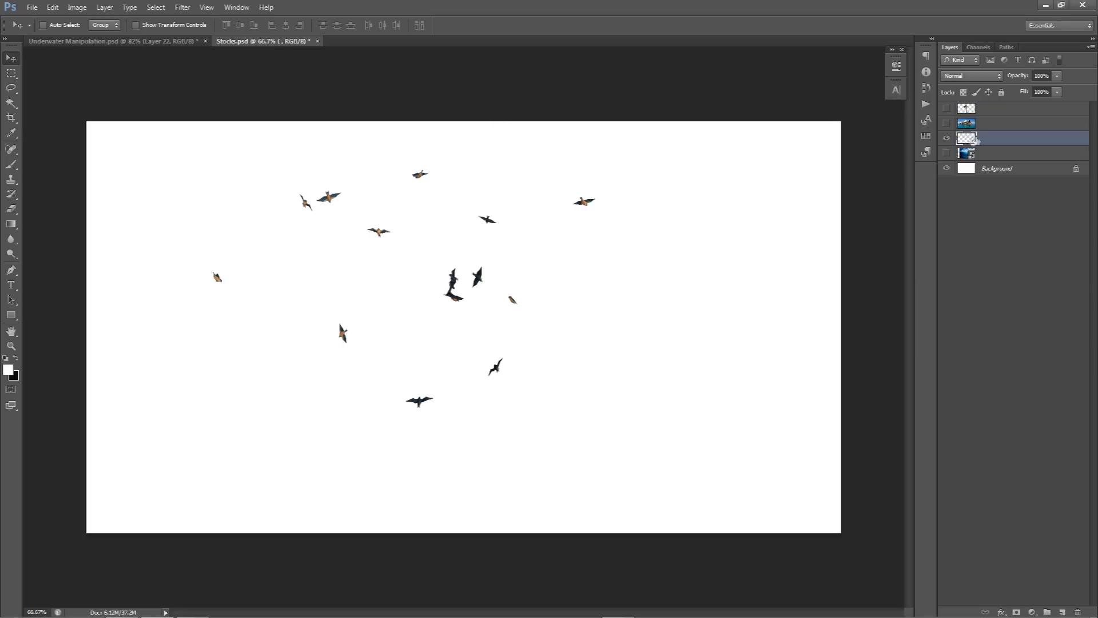
pyautogui.click(947, 122)
pyautogui.click(946, 138)
pyautogui.click(946, 108)
pyautogui.click(1001, 110)
pyautogui.moveTo(510, 210)
pyautogui.mouseDown()
pyautogui.moveTo(245, 84)
pyautogui.moveTo(109, 41)
pyautogui.moveTo(229, 143)
pyautogui.moveTo(483, 229)
pyautogui.moveTo(499, 222)
pyautogui.mouseUp()
pyautogui.hotkey('ctrl', 't')
pyautogui.moveTo(487, 152); pyautogui.dragTo(385, 228)
pyautogui.moveTo(498, 321); pyautogui.dragTo(487, 293)
pyautogui.press('Return')
# Move the palm tree layer beneath the Text layer, resize it again and place it behind the first letters.
pyautogui.moveTo(457, 335)
pyautogui.mouseDown()
pyautogui.moveTo(449, 346)
pyautogui.moveTo(463, 332)
pyautogui.moveTo(456, 338)
pyautogui.mouseUp()
pyautogui.moveTo(1012, 110); pyautogui.dragTo(979, 266)
pyautogui.moveTo(532, 321); pyautogui.dragTo(521, 324)
pyautogui.hotkey('ctrl', 't')
pyautogui.moveTo(667, 330); pyautogui.dragTo(645, 314)
pyautogui.press('Return')
pyautogui.moveTo(422, 312); pyautogui.dragTo(425, 316)
# Outline the palm trunk below the waterline with a Pen path and convert it to a selection.
pyautogui.press('p')
pyautogui.scroll(5, 385, 357)
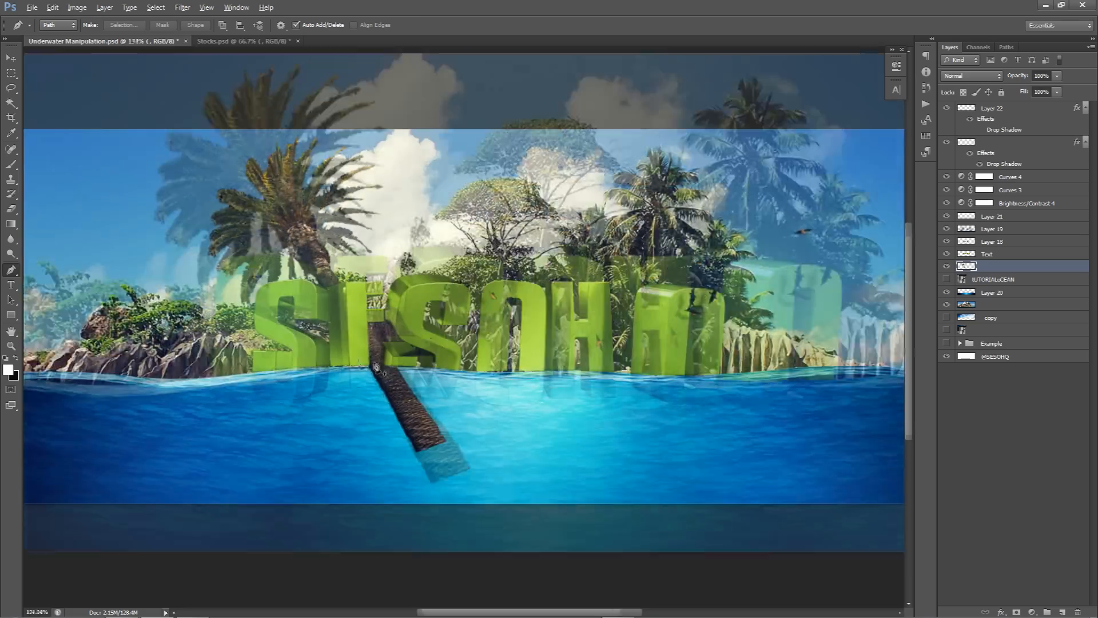
pyautogui.scroll(2, 351, 390)
pyautogui.click(383, 363)
pyautogui.click(539, 363)
pyautogui.click(685, 500)
pyautogui.scroll(-2, 715, 549)
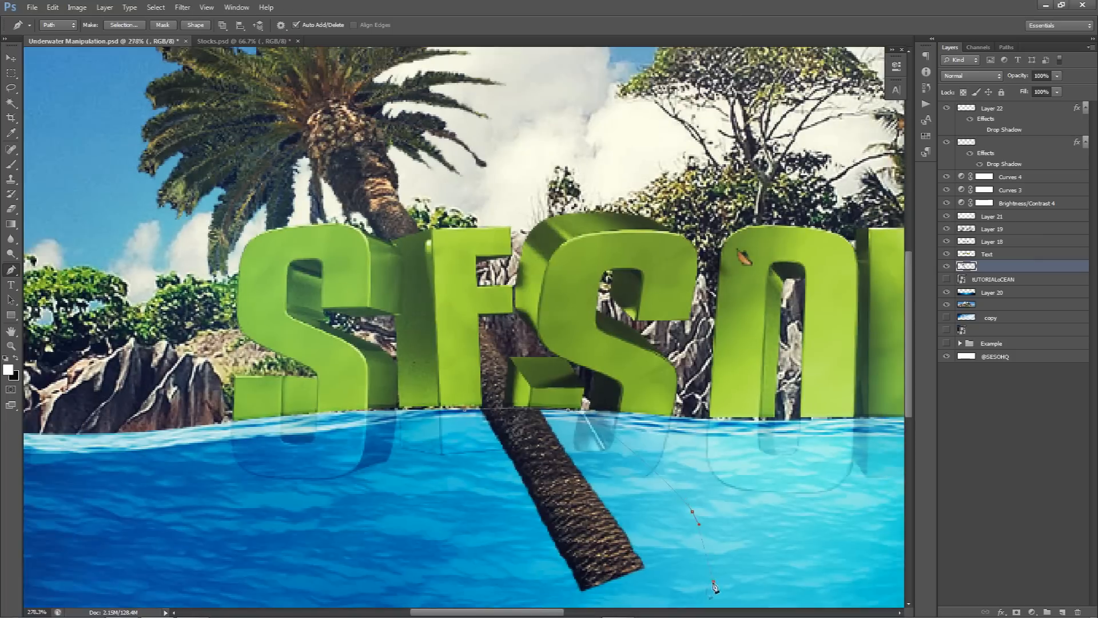
pyautogui.click(573, 605)
pyautogui.click(467, 415)
pyautogui.rightClick(688, 422)
pyautogui.click(718, 225)
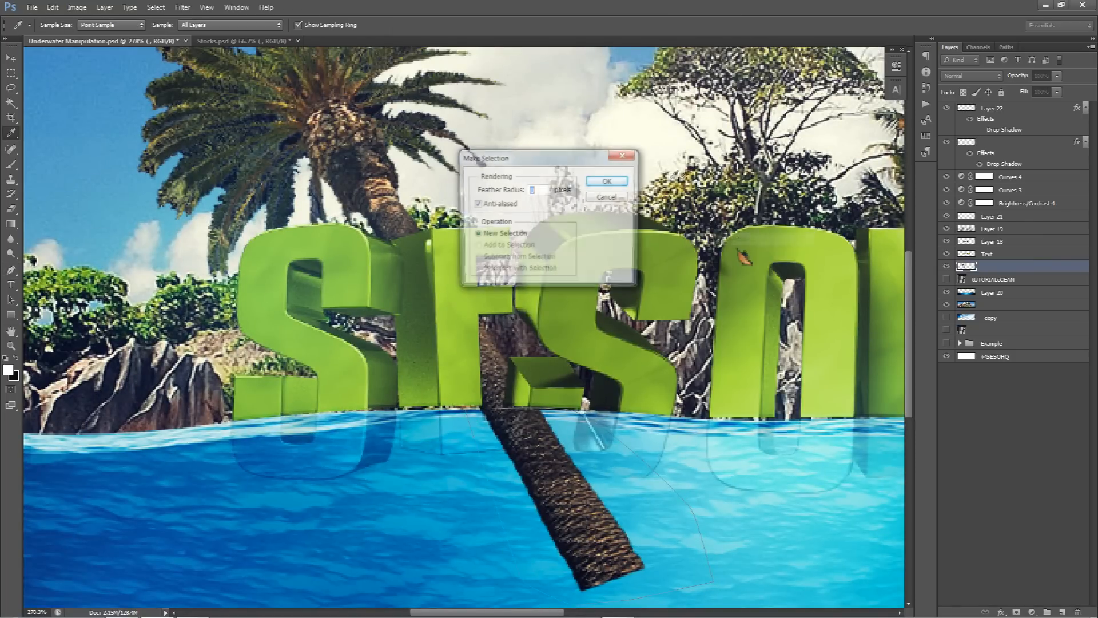
pyautogui.click(608, 181)
# Cut the selected underwater part of the palm trunk to its own layer.
pyautogui.press('m')
pyautogui.rightClick(631, 225)
pyautogui.click(678, 324)
pyautogui.click(946, 268)
# Blend the submerged trunk layer into the water with the Linear Light mode at 26% opacity.
pyautogui.click(977, 75)
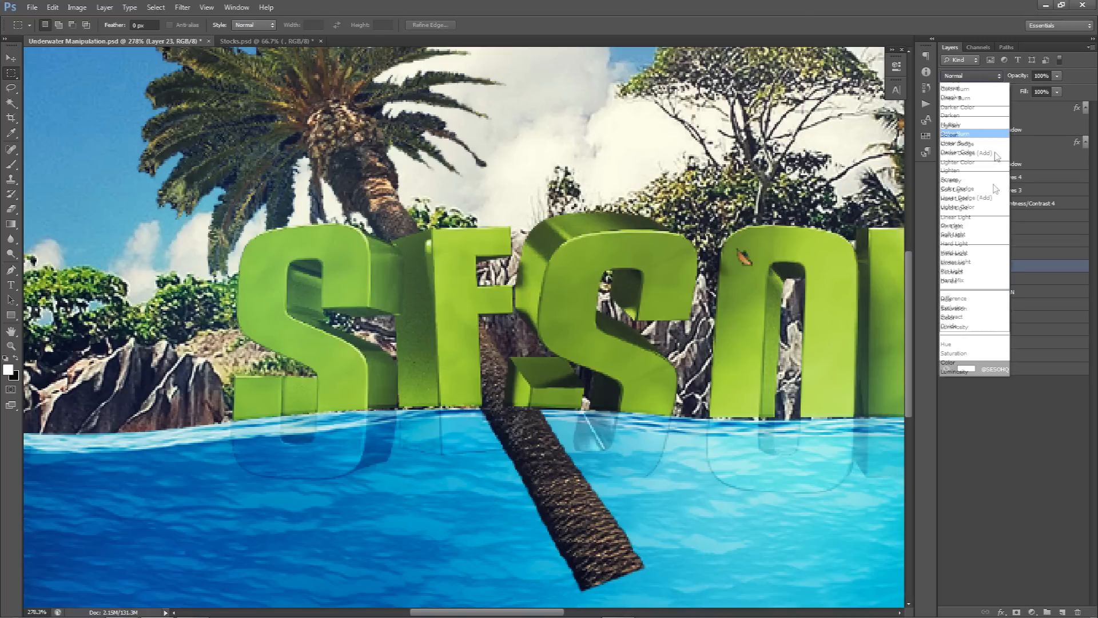
pyautogui.click(965, 262)
pyautogui.click(1057, 76)
pyautogui.moveTo(1021, 91); pyautogui.dragTo(1014, 91)
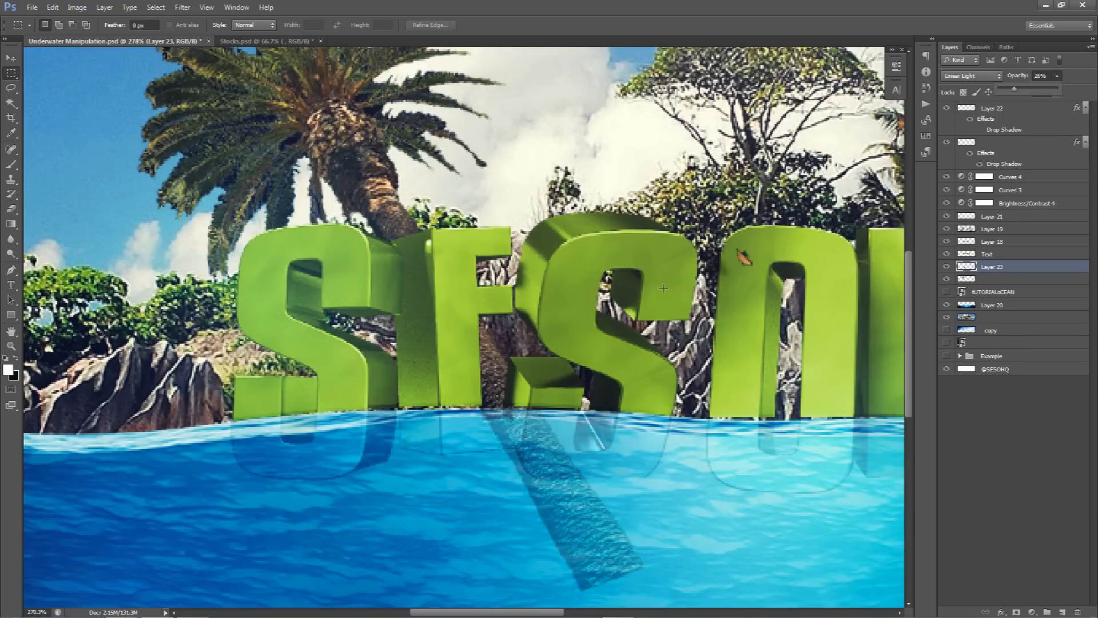
pyautogui.click(625, 321)
pyautogui.press('v')
pyautogui.scroll(-3, 622, 329)
pyautogui.scroll(-5, 622, 330)
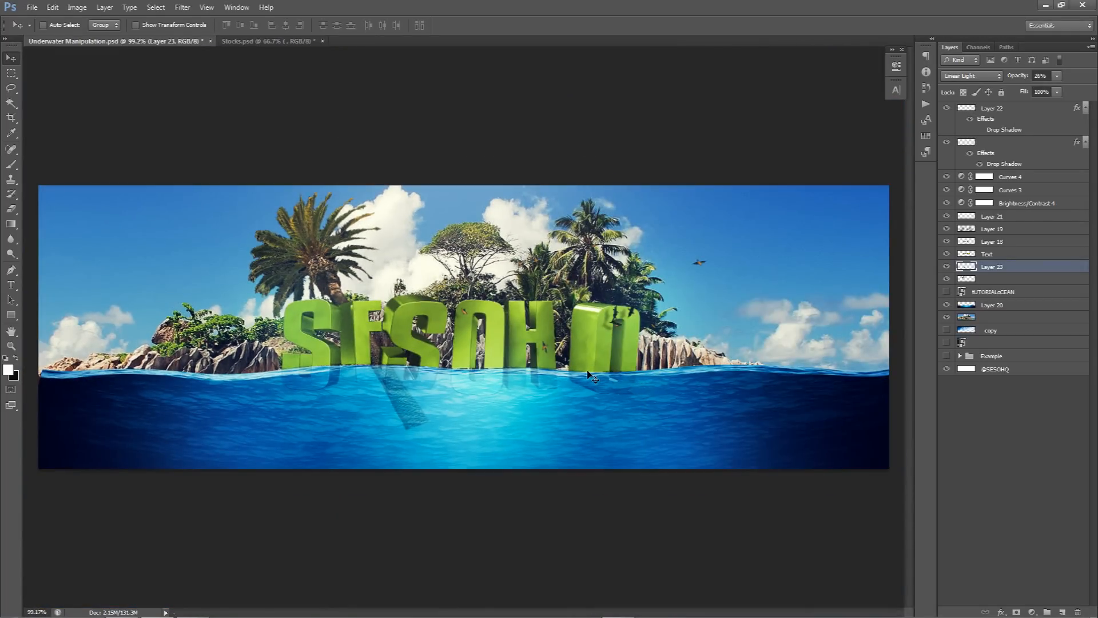
# Examine how the submerged trunk meets the letters by loading layer outlines and toggling the palm layers' visibility.
pyautogui.scroll(4, 399, 386)
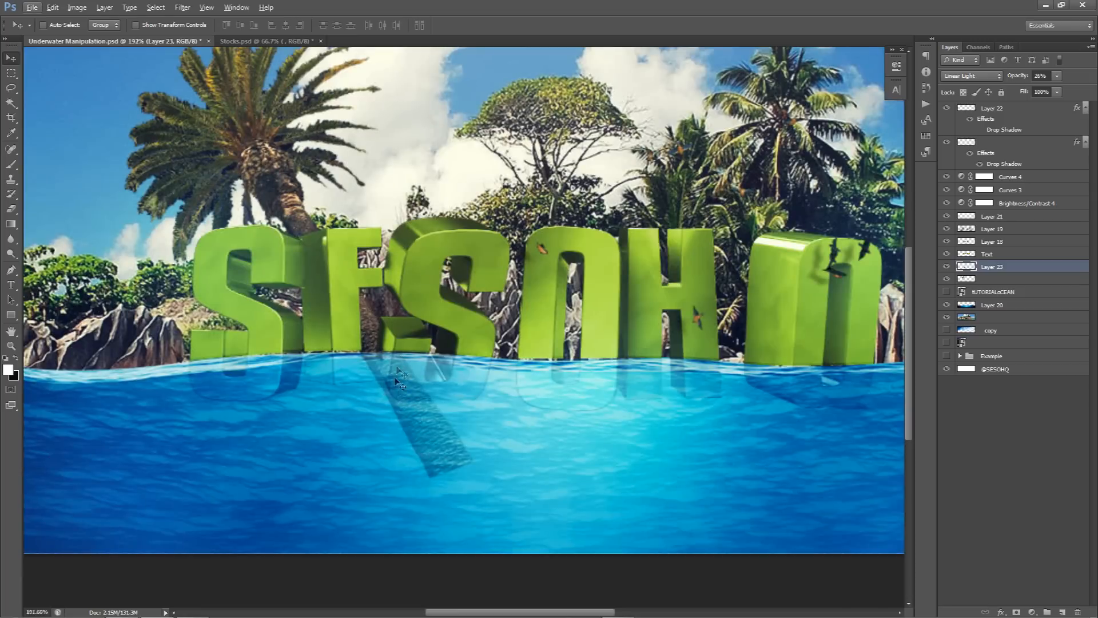
pyautogui.keyDown('ctrl'); pyautogui.click(967, 267); pyautogui.keyUp('ctrl')
pyautogui.hotkey('ctrl', 'd')
pyautogui.keyDown('ctrl'); pyautogui.click(971, 256); pyautogui.keyUp('ctrl')
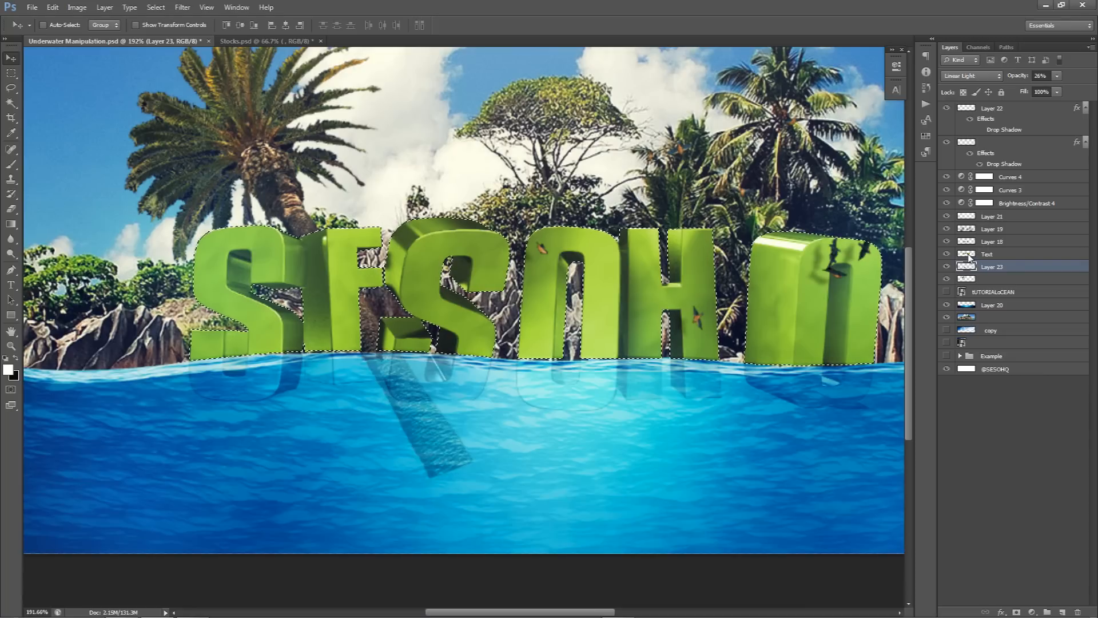
pyautogui.keyDown('ctrl'); pyautogui.click(969, 244); pyautogui.keyUp('ctrl')
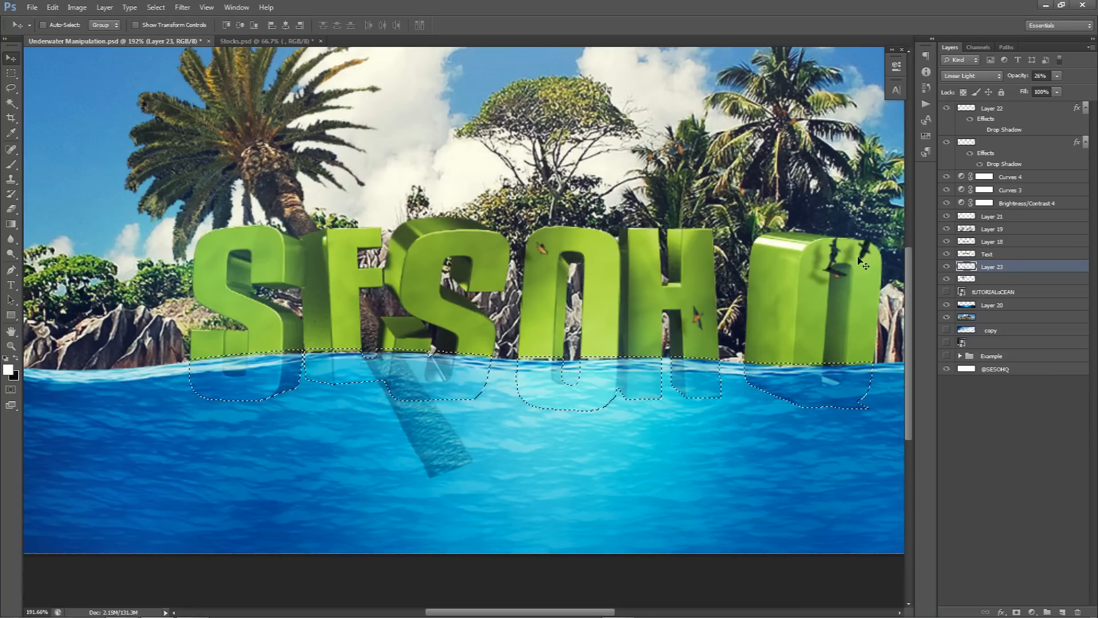
pyautogui.click(947, 279)
pyautogui.click(947, 279)
pyautogui.click(949, 266)
pyautogui.click(949, 266)
pyautogui.click(947, 267)
pyautogui.click(948, 267)
pyautogui.click(948, 267)
pyautogui.hotkey('ctrl', 'd')
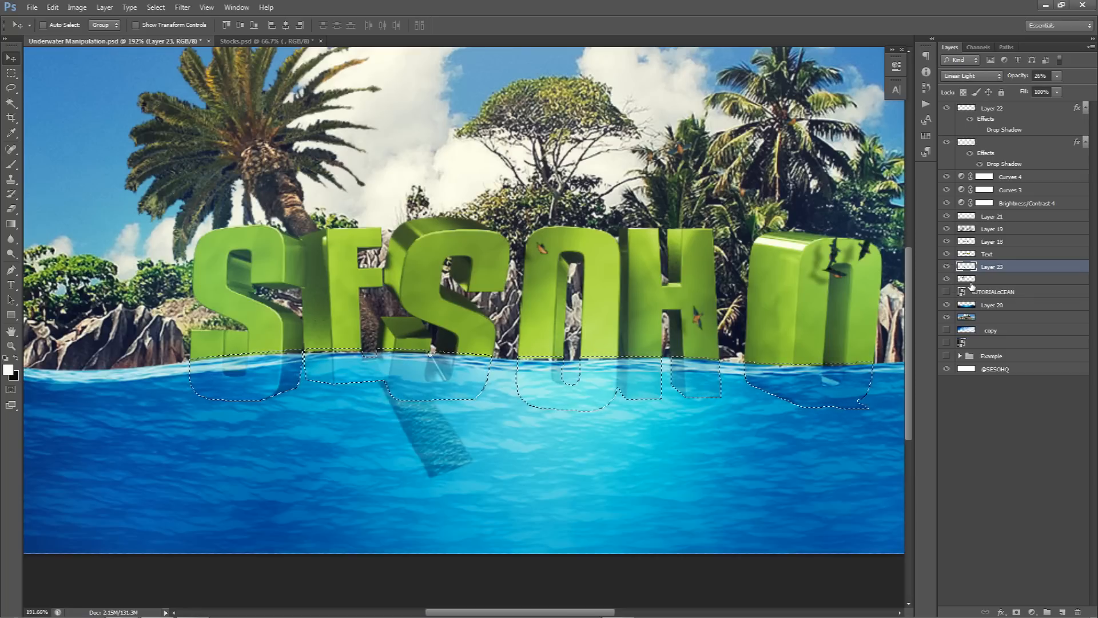
pyautogui.scroll(-5, 426, 407)
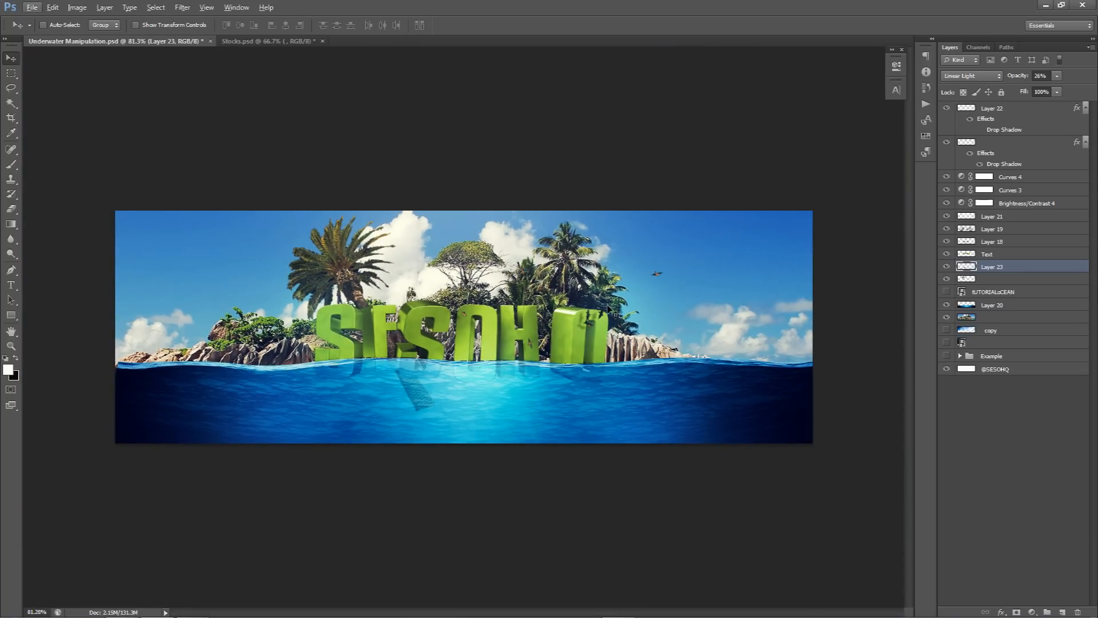
# Compare the banner with and without the submerged trunk layer.
pyautogui.click(947, 266)
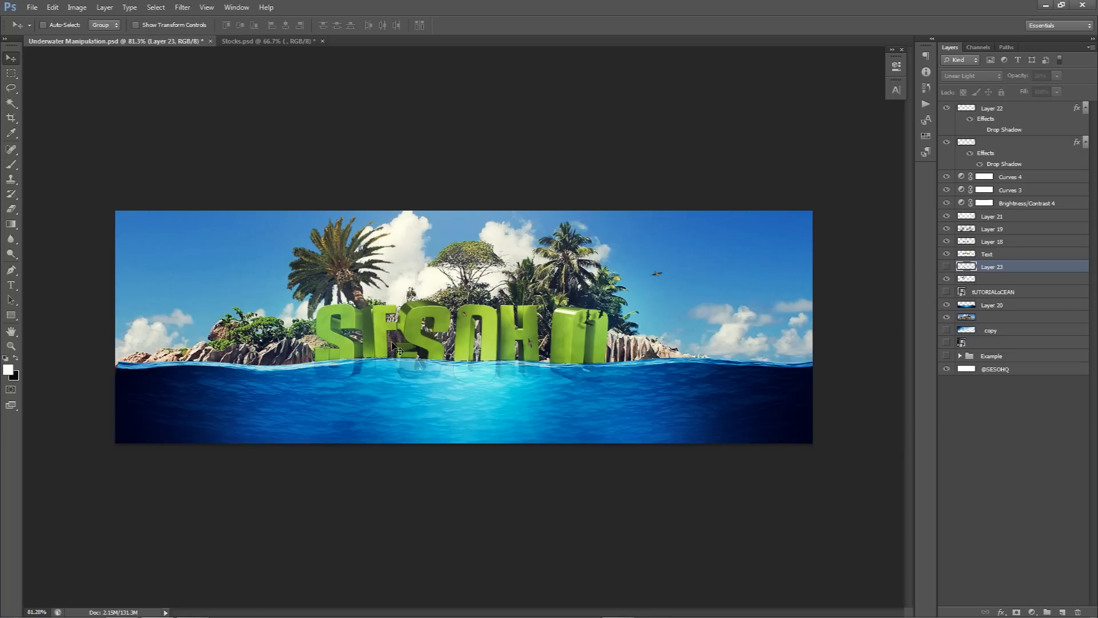
pyautogui.click(947, 266)
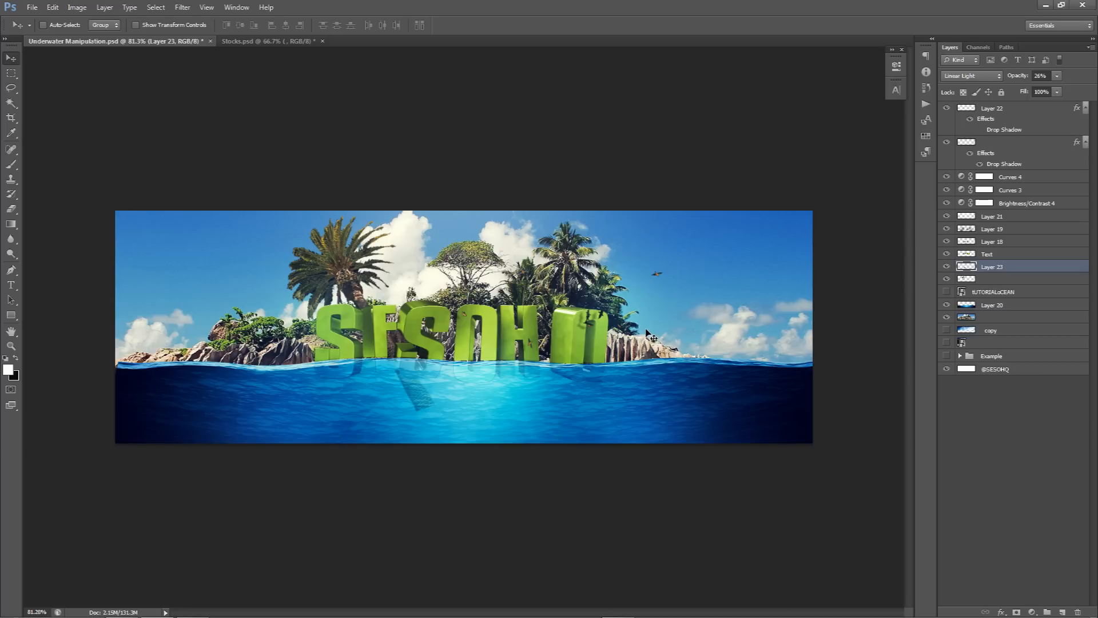
# Add a new layer above Layer 22 and paint large soft spots of the letters' green over the sky and both sides of the water.
pyautogui.click(995, 121)
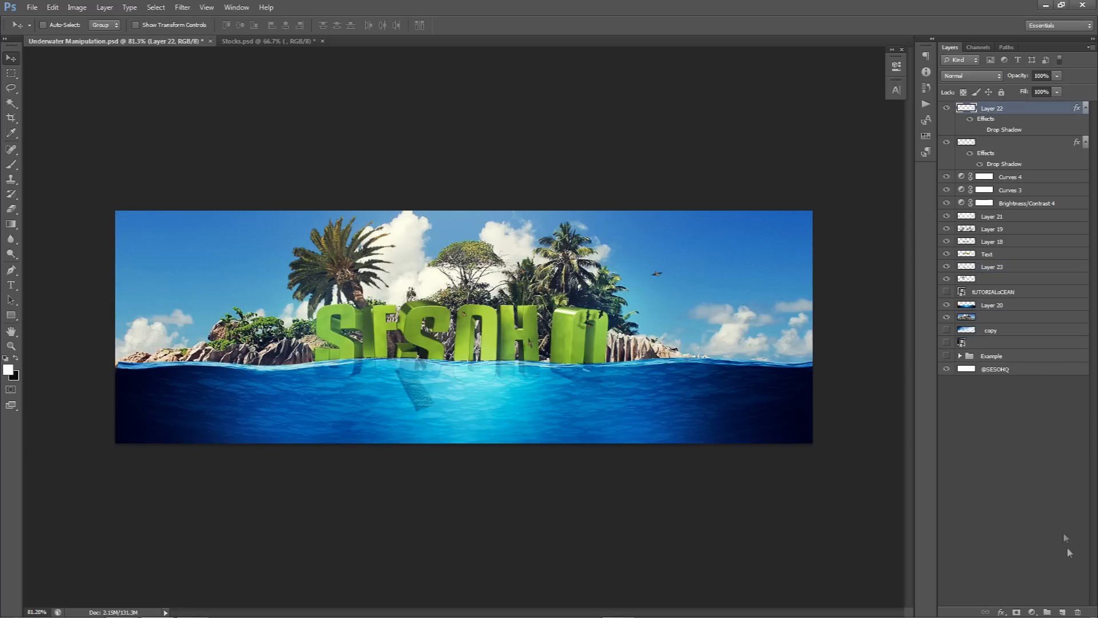
pyautogui.click(1063, 611)
pyautogui.press('b')
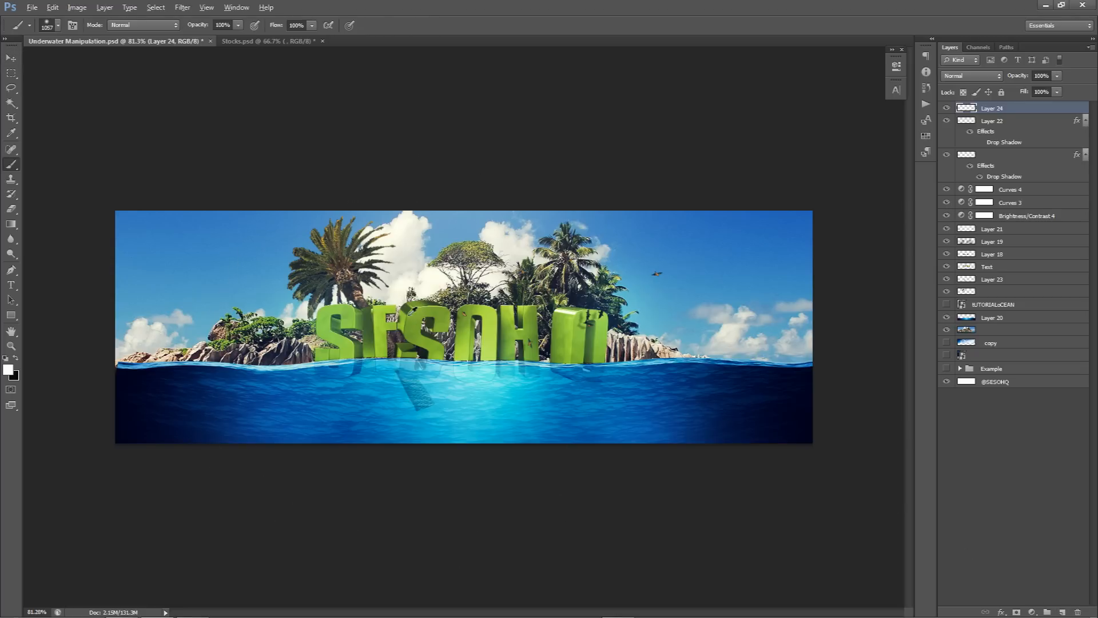
pyautogui.keyDown('alt'); pyautogui.click(407, 315); pyautogui.keyUp('alt')
pyautogui.keyDown('alt'); pyautogui.click(416, 316); pyautogui.keyUp('alt')
pyautogui.moveTo(427, 332); pyautogui.dragTo(279, 337)
pyautogui.moveTo(230, 401); pyautogui.dragTo(296, 318)
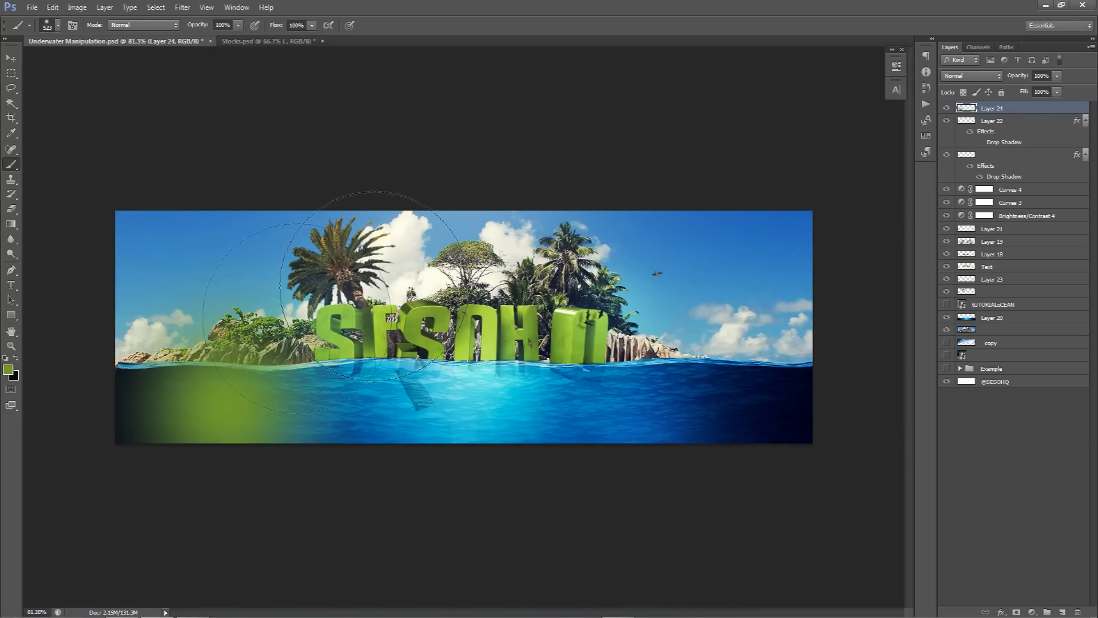
pyautogui.click(429, 246)
pyautogui.click(658, 417)
# Blend the green glow layer with Linear Dodge (Add) and erase its glow over the water with a large soft eraser.
pyautogui.click(972, 76)
pyautogui.click(973, 197)
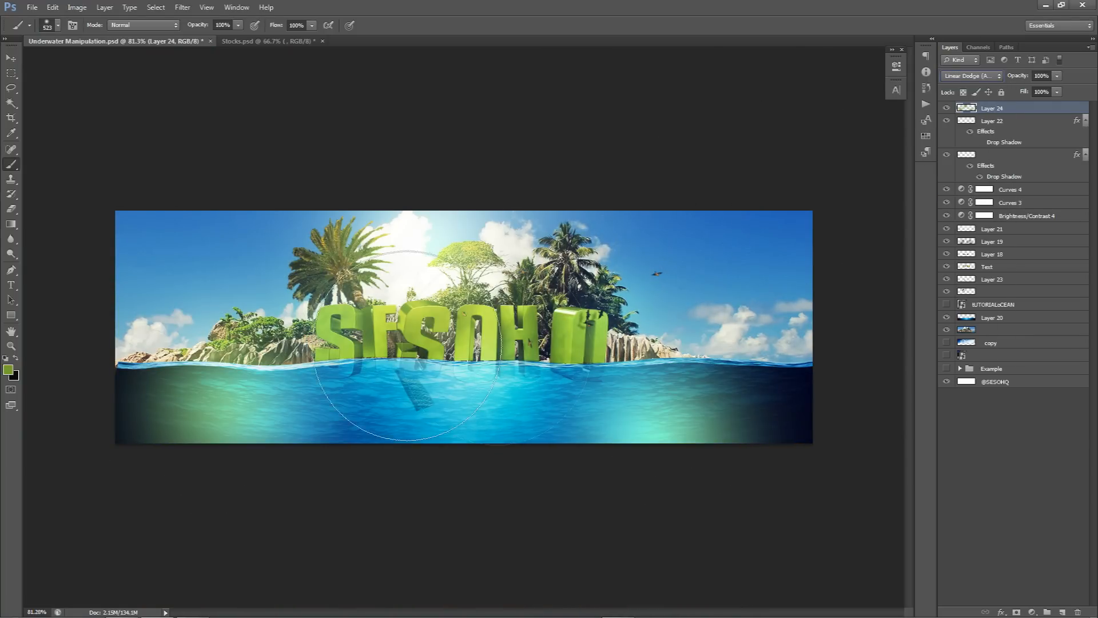
pyautogui.press('e')
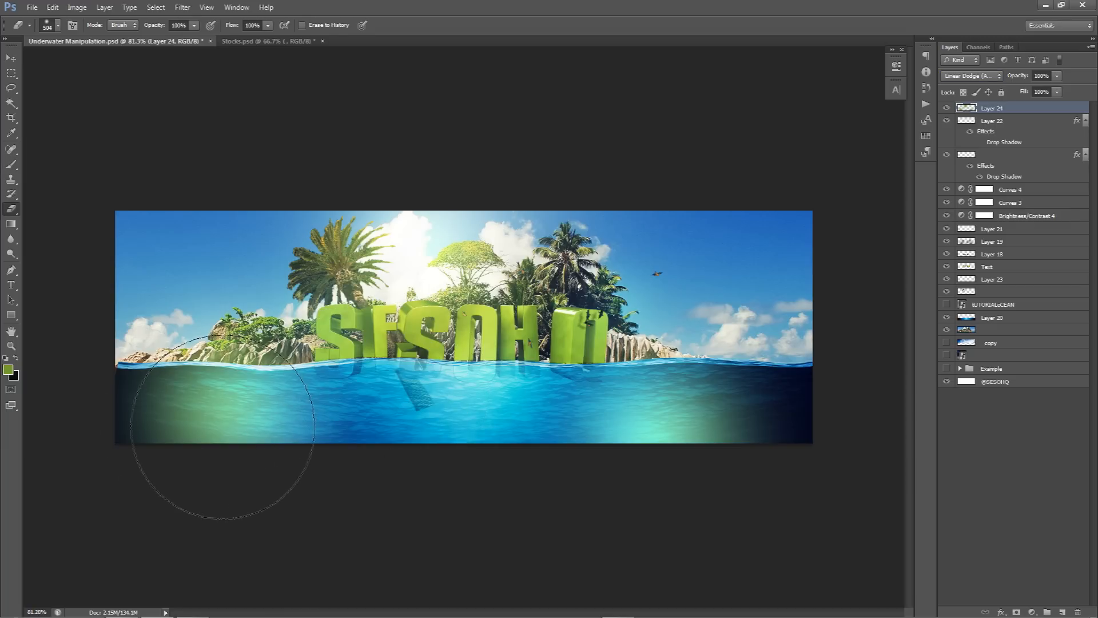
pyautogui.keyDown('alt'); pyautogui.rightClick(198, 427); pyautogui.keyUp('alt')
pyautogui.moveTo(199, 428); pyautogui.dragTo(245, 439)
pyautogui.moveTo(656, 478)
pyautogui.mouseDown()
pyautogui.moveTo(645, 503)
pyautogui.moveTo(556, 466)
pyautogui.moveTo(610, 462)
pyautogui.mouseUp()
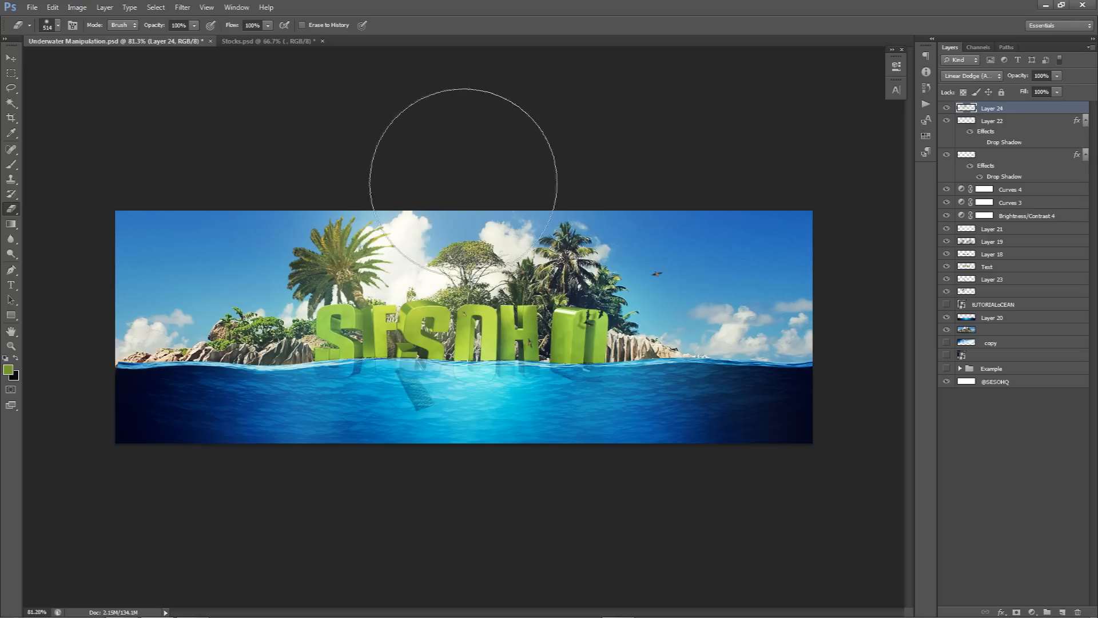
pyautogui.press('v')
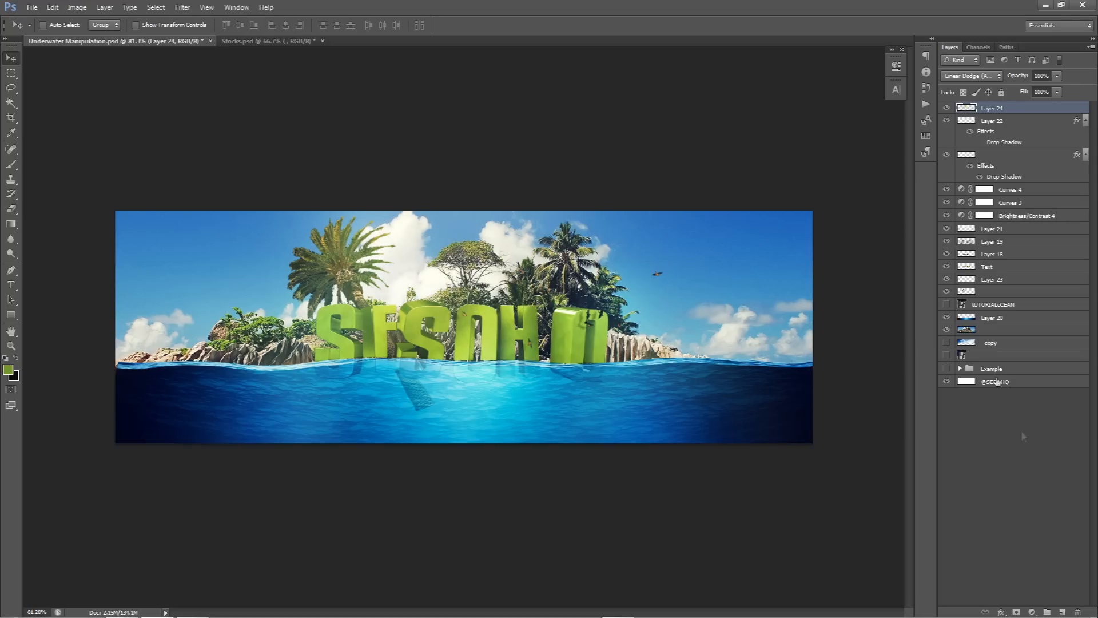
# Paint a soft white light glow over the upper middle of the sky on a new layer, undoing the excess dabs.
pyautogui.click(1058, 611)
pyautogui.press('b')
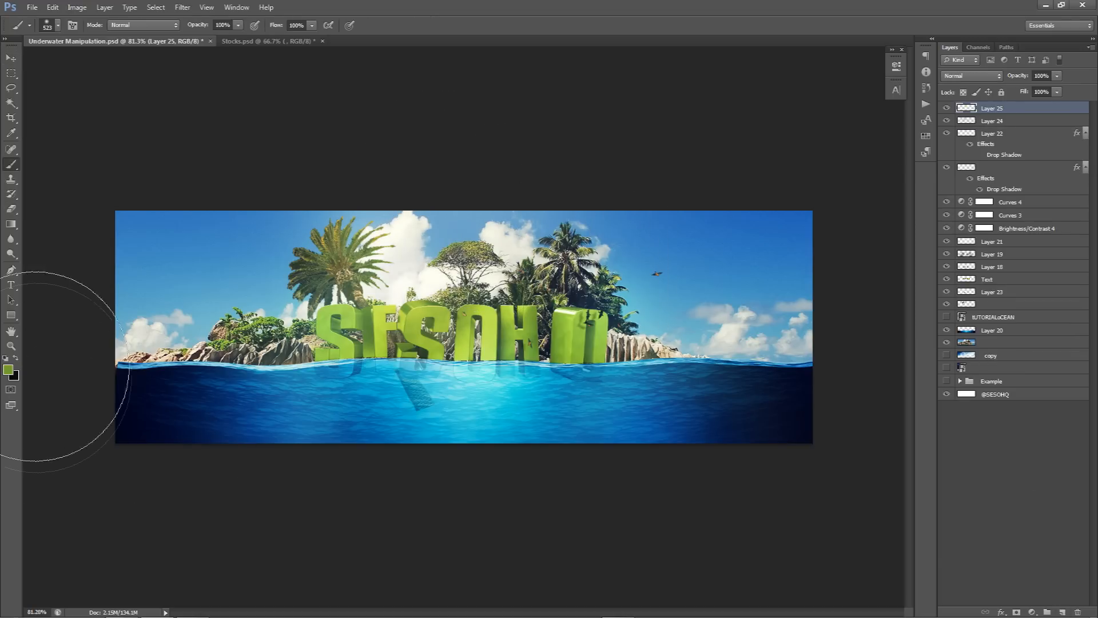
pyautogui.click(8, 370)
pyautogui.moveTo(783, 252); pyautogui.dragTo(780, 128)
pyautogui.click(1031, 123)
pyautogui.moveTo(420, 286)
pyautogui.mouseDown()
pyautogui.moveTo(469, 278)
pyautogui.moveTo(512, 243)
pyautogui.mouseUp()
pyautogui.moveTo(413, 231); pyautogui.dragTo(436, 194)
pyautogui.click(449, 167)
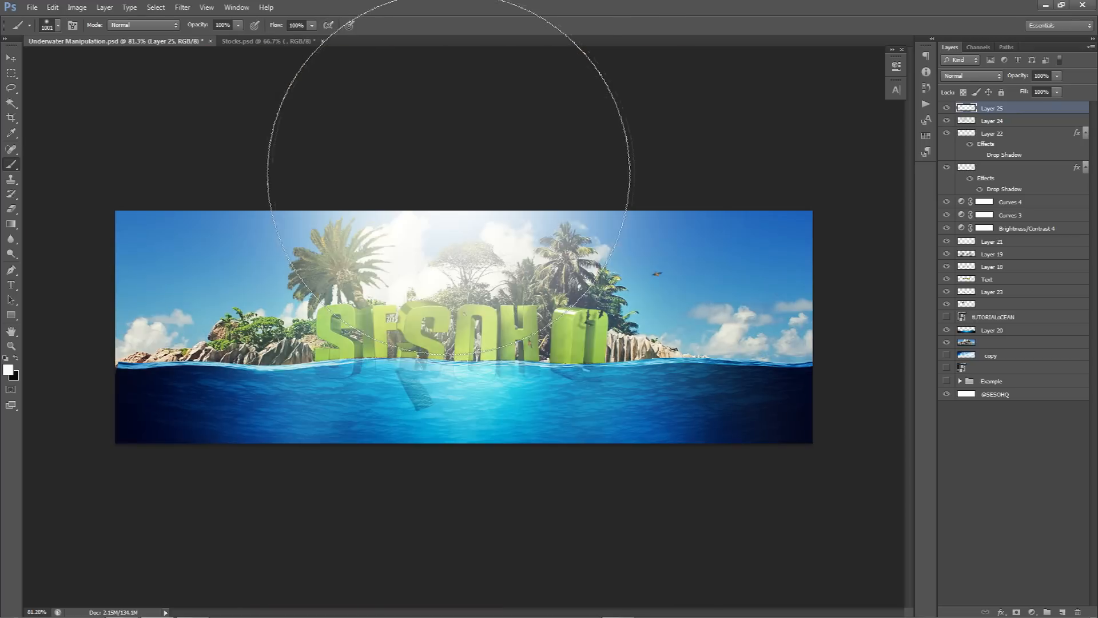
pyautogui.hotkey('ctrl', 'z')
pyautogui.hotkey('ctrl', 'alt', 'z')
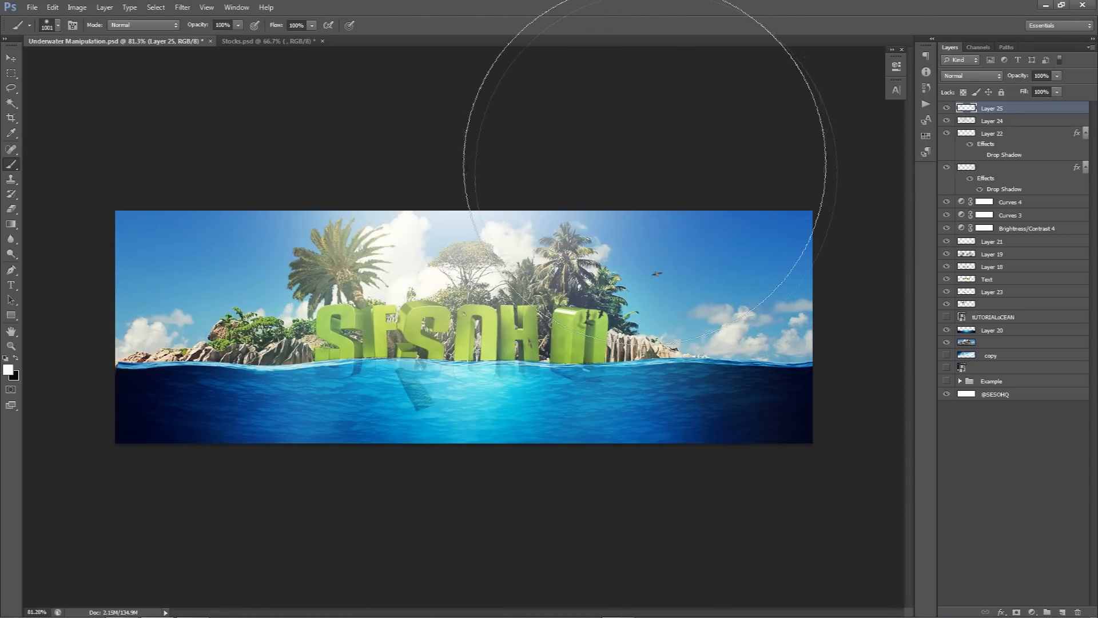
# Add a Brightness/Contrast adjustment on top with brightness -16 and raised contrast, and compare its effect.
pyautogui.click(1032, 612)
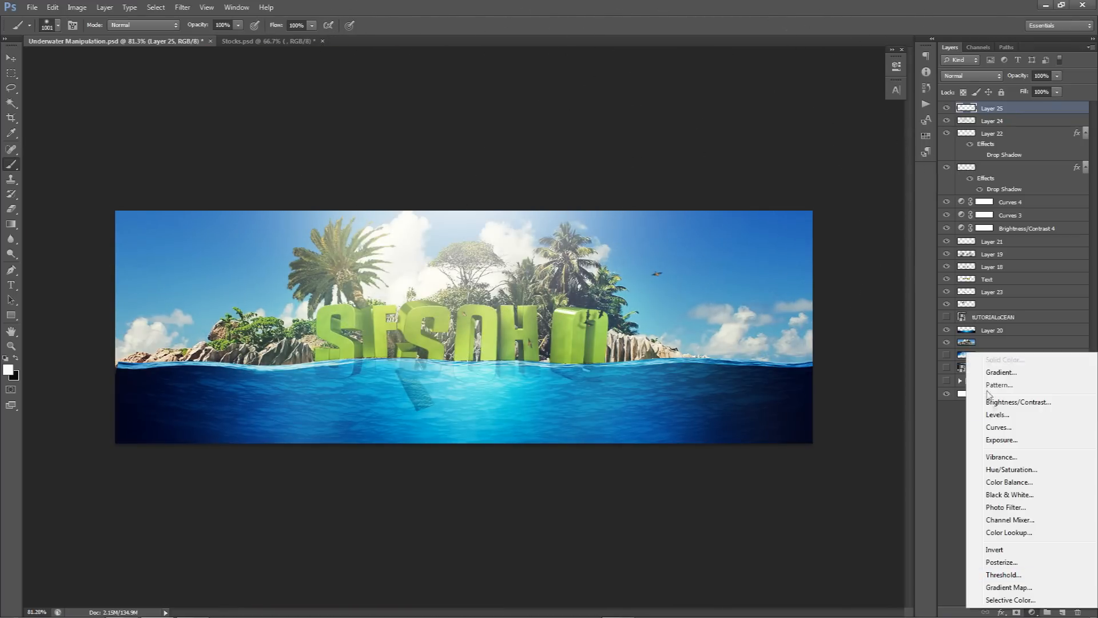
pyautogui.click(1010, 404)
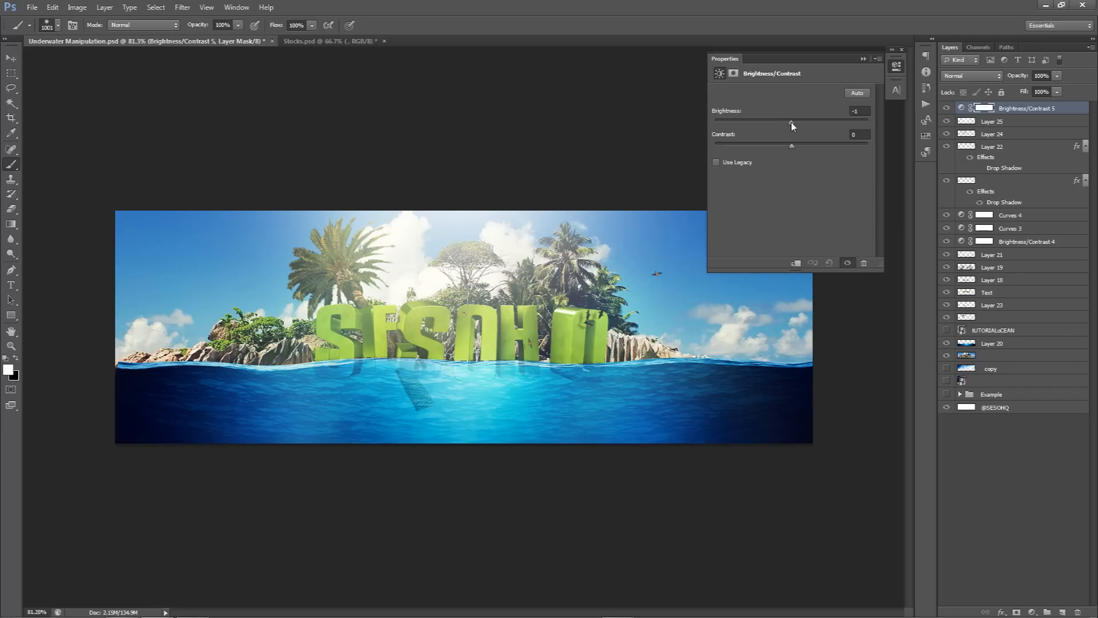
pyautogui.moveTo(791, 122); pyautogui.dragTo(783, 123)
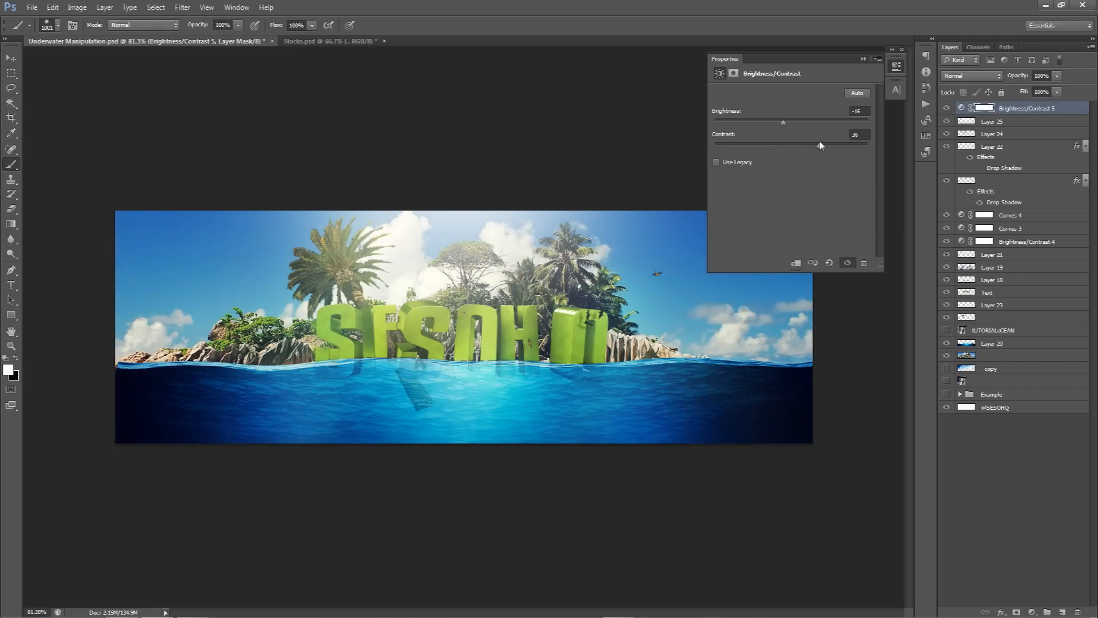
pyautogui.moveTo(825, 144); pyautogui.dragTo(824, 145)
pyautogui.click(896, 65)
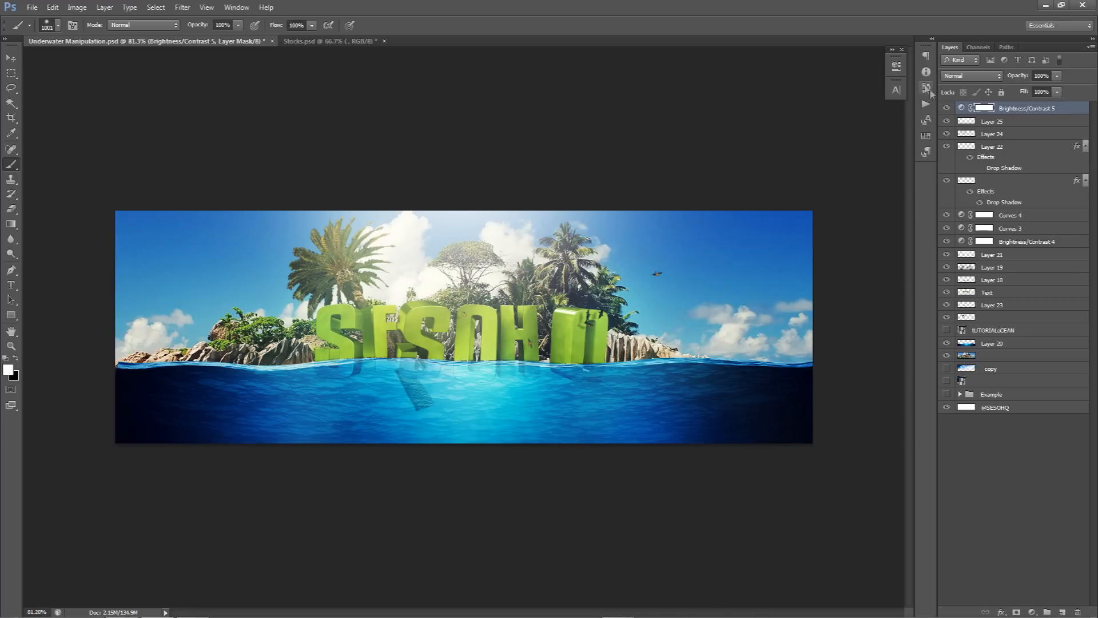
pyautogui.click(946, 107)
# Nudge the Text layer slightly at the waterline with the Move tool, undoing the first larger shift.
pyautogui.click(11, 59)
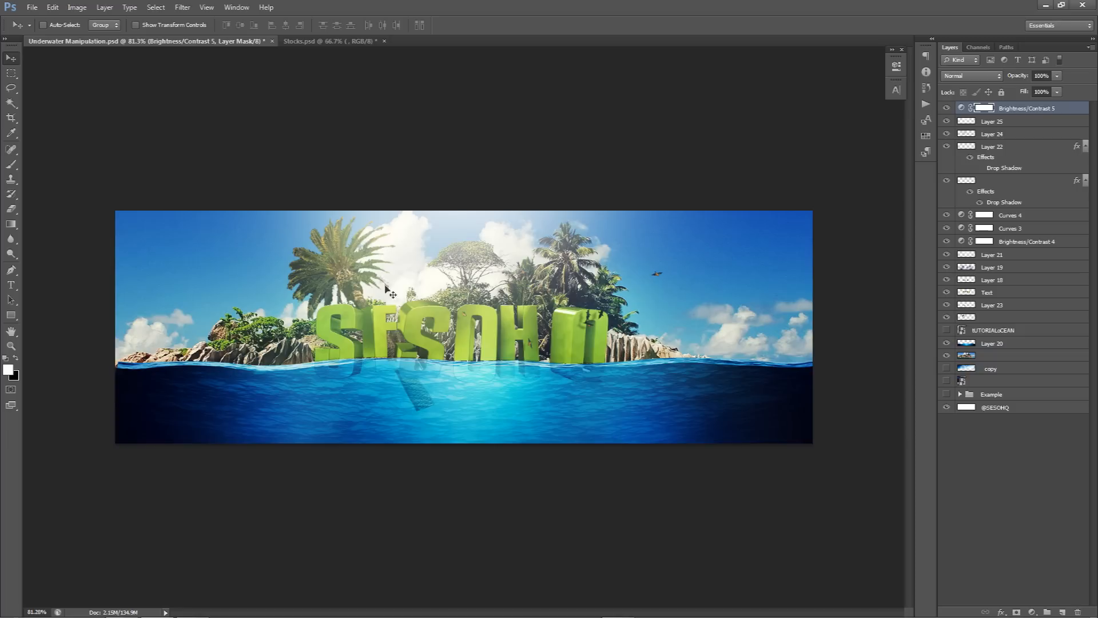
pyautogui.scroll(3, 395, 360)
pyautogui.scroll(2, 409, 383)
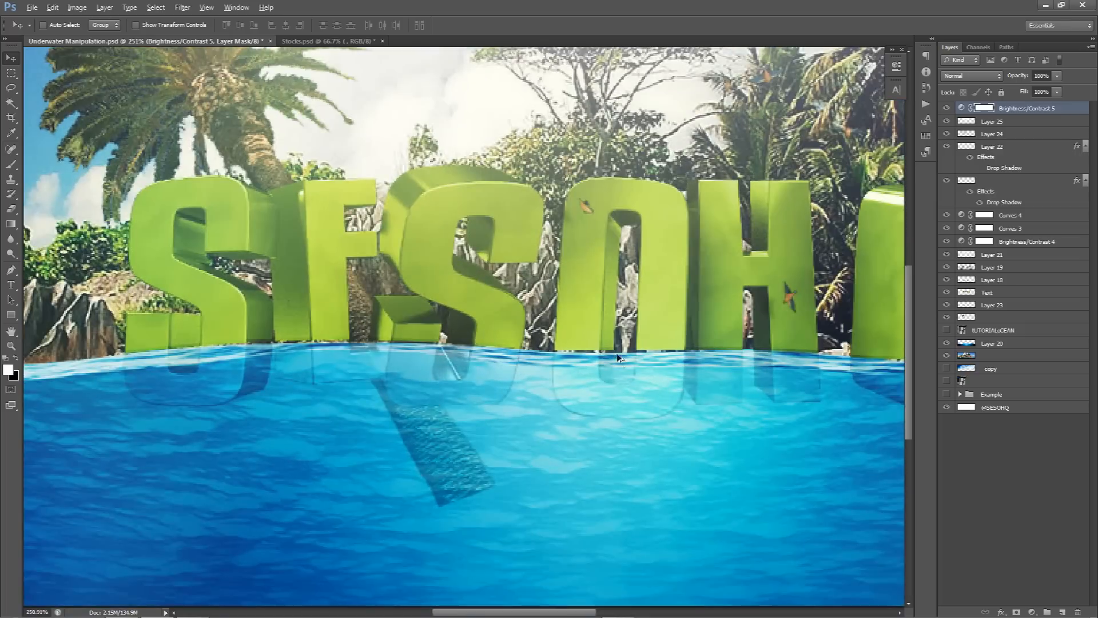
pyautogui.scroll(1, 657, 364)
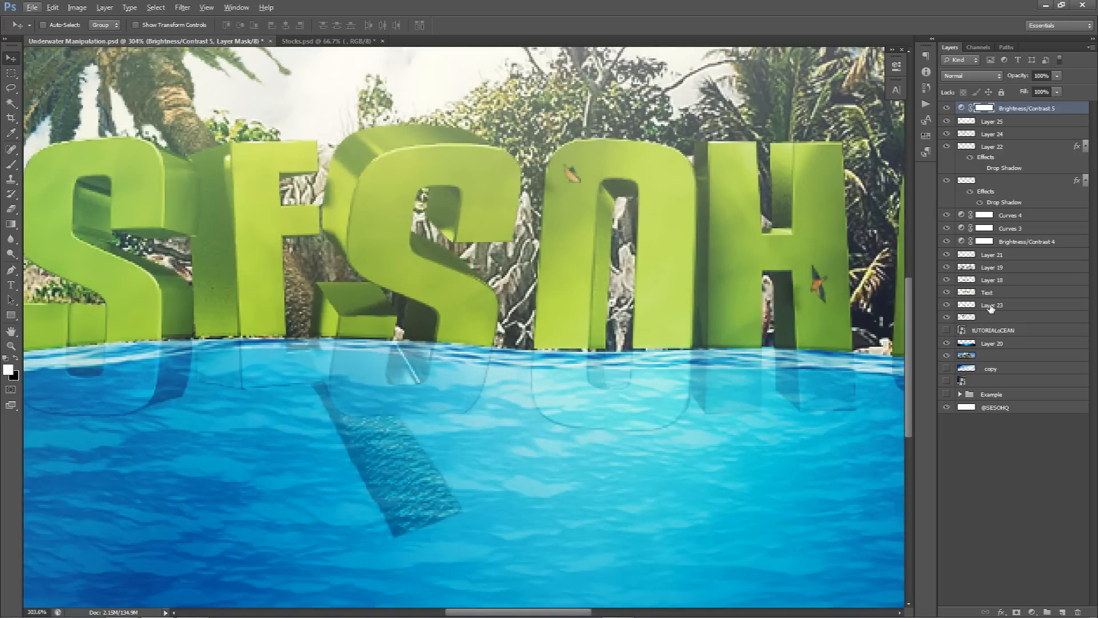
pyautogui.click(946, 293)
pyautogui.click(974, 294)
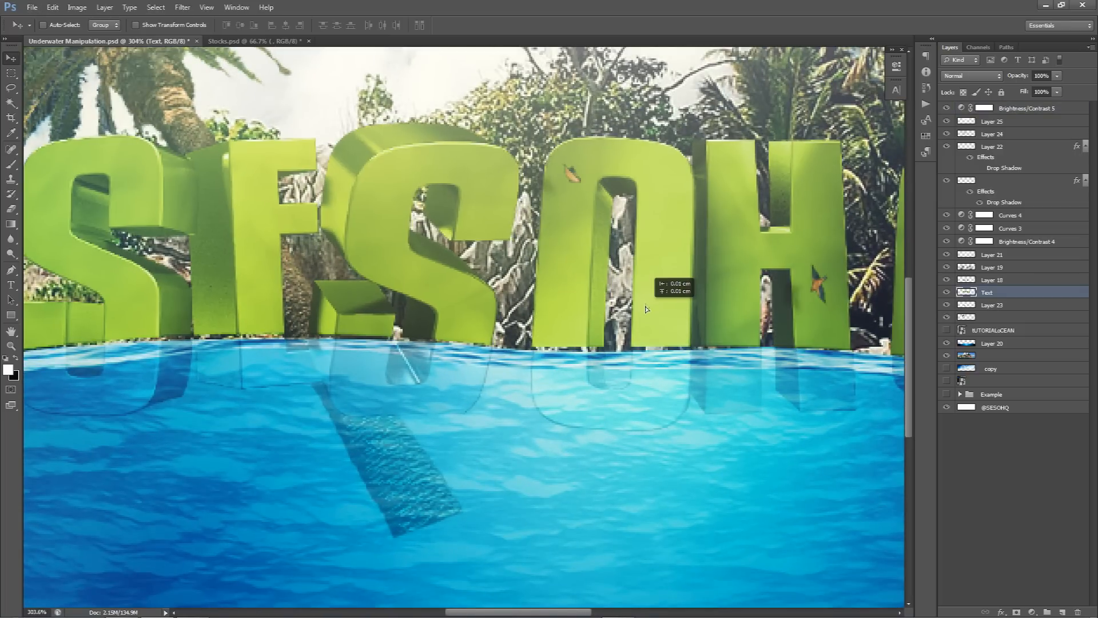
pyautogui.moveTo(675, 285); pyautogui.dragTo(670, 239)
pyautogui.hotkey('ctrl', 'z')
pyautogui.moveTo(622, 280); pyautogui.dragTo(619, 283)
pyautogui.scroll(-5, 635, 301)
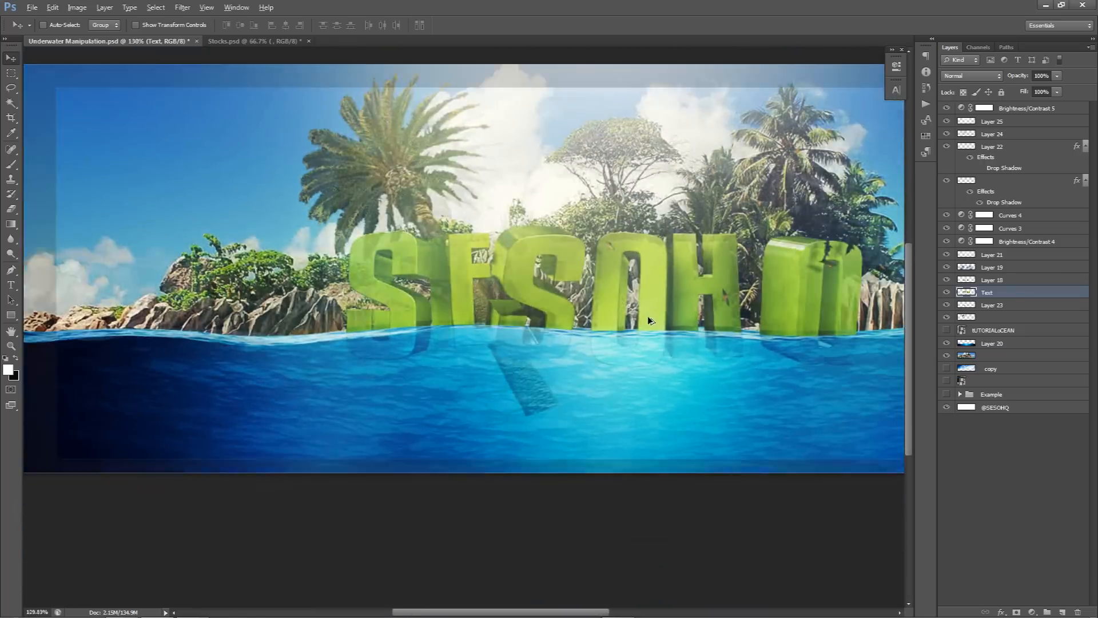
pyautogui.scroll(-2, 648, 316)
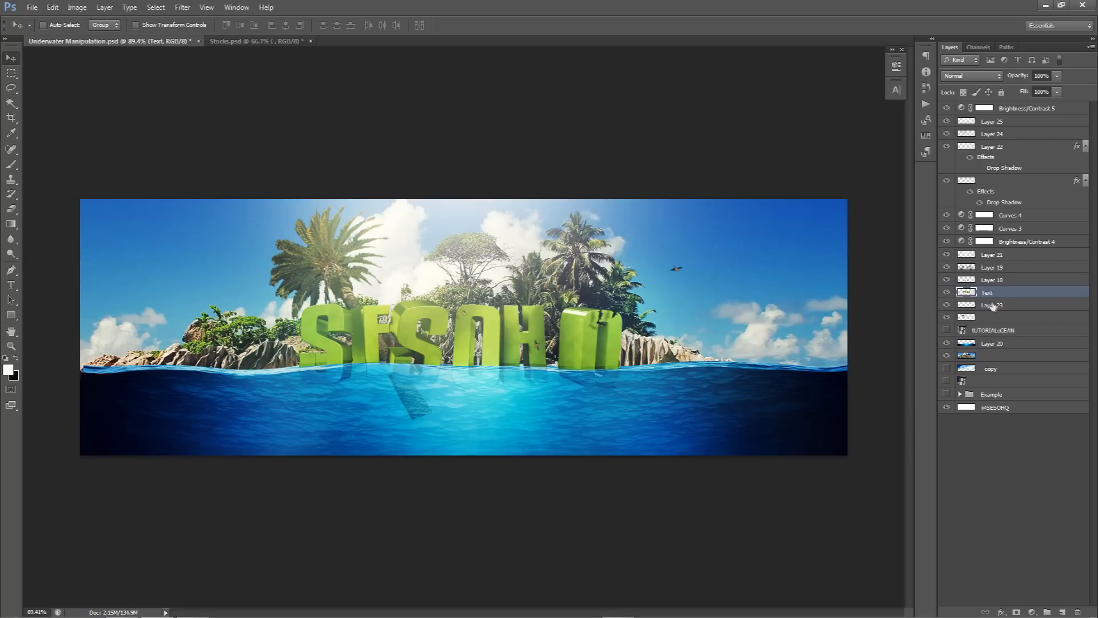
# Add a new layer clipped to the Text layer and paint soft white highlights along the tops of the letters.
pyautogui.click(1063, 612)
pyautogui.rightClick(1016, 295)
pyautogui.click(958, 366)
pyautogui.press('b')
pyautogui.moveTo(228, 306); pyautogui.dragTo(169, 299)
pyautogui.moveTo(299, 308)
pyautogui.mouseDown()
pyautogui.moveTo(318, 292)
pyautogui.moveTo(359, 295)
pyautogui.moveTo(302, 304)
pyautogui.moveTo(413, 292)
pyautogui.moveTo(574, 309)
pyautogui.mouseUp()
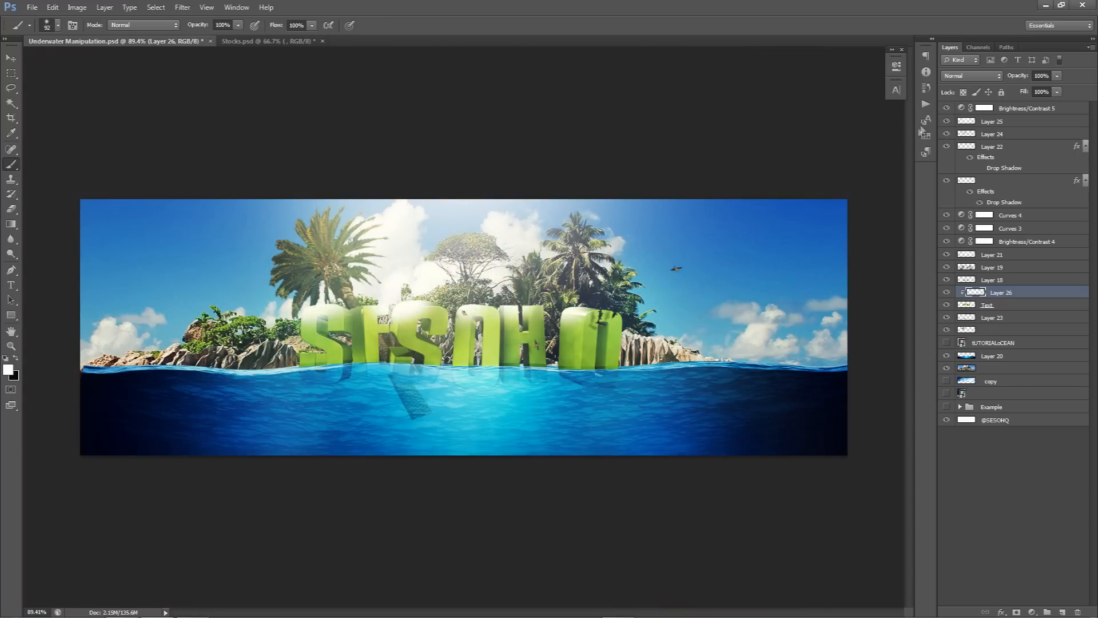
# Set the clipped highlight layer to Overlay and compare the letters with and without it.
pyautogui.click(971, 76)
pyautogui.click(973, 228)
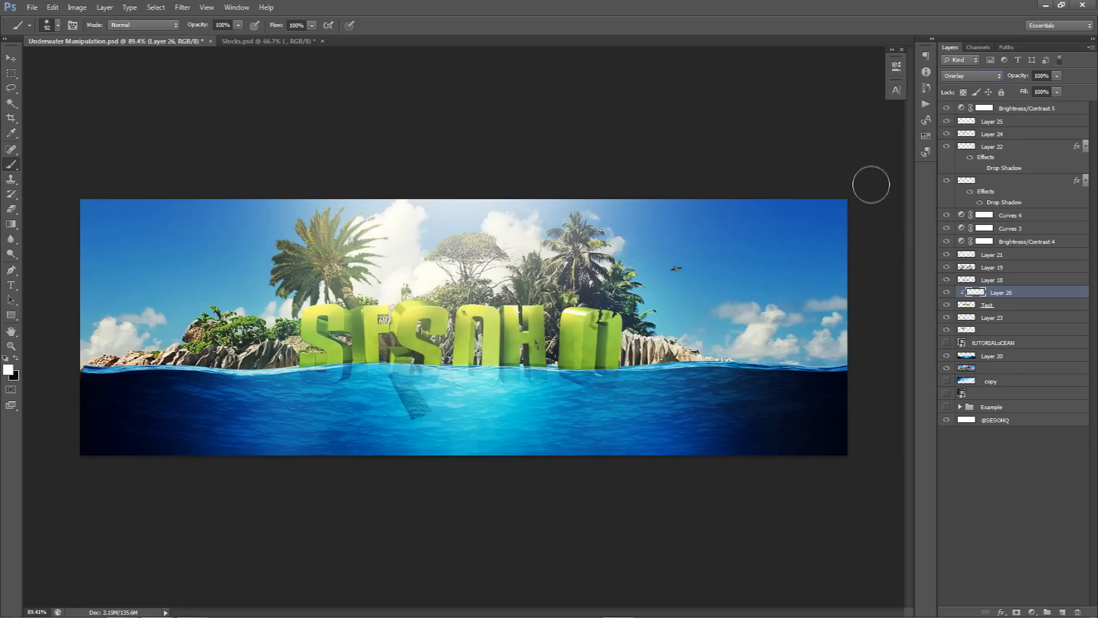
pyautogui.click(948, 292)
pyautogui.click(948, 293)
pyautogui.click(948, 293)
pyautogui.click(948, 293)
# Create a new layer above the clipped highlights and place a vertical guide at the last letter's outer right edge.
pyautogui.click(1064, 611)
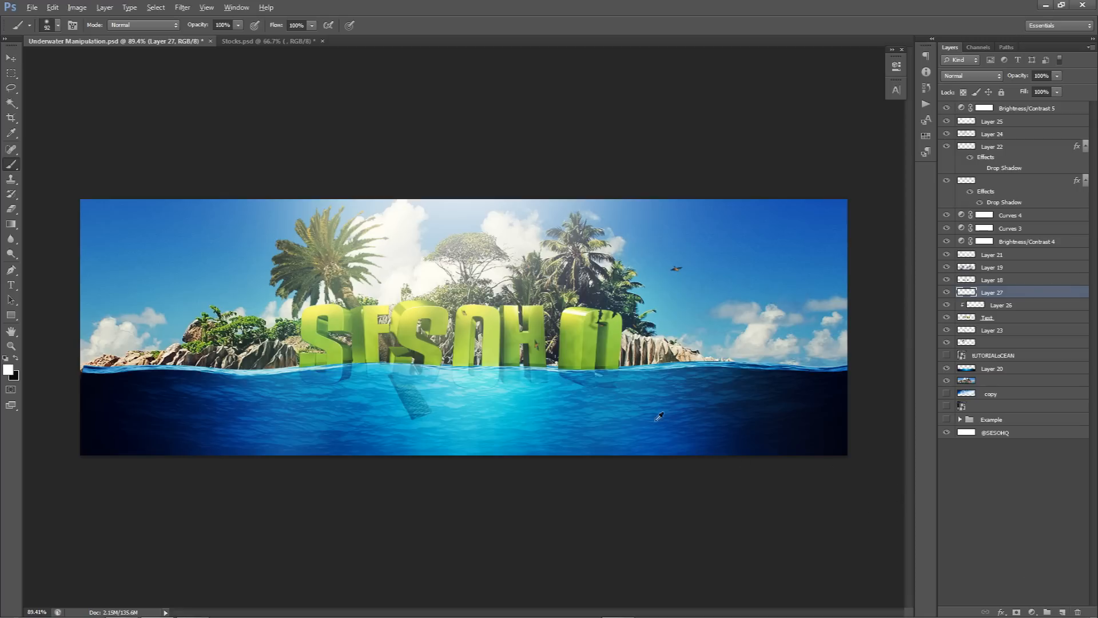
pyautogui.click(15, 358)
pyautogui.press('v')
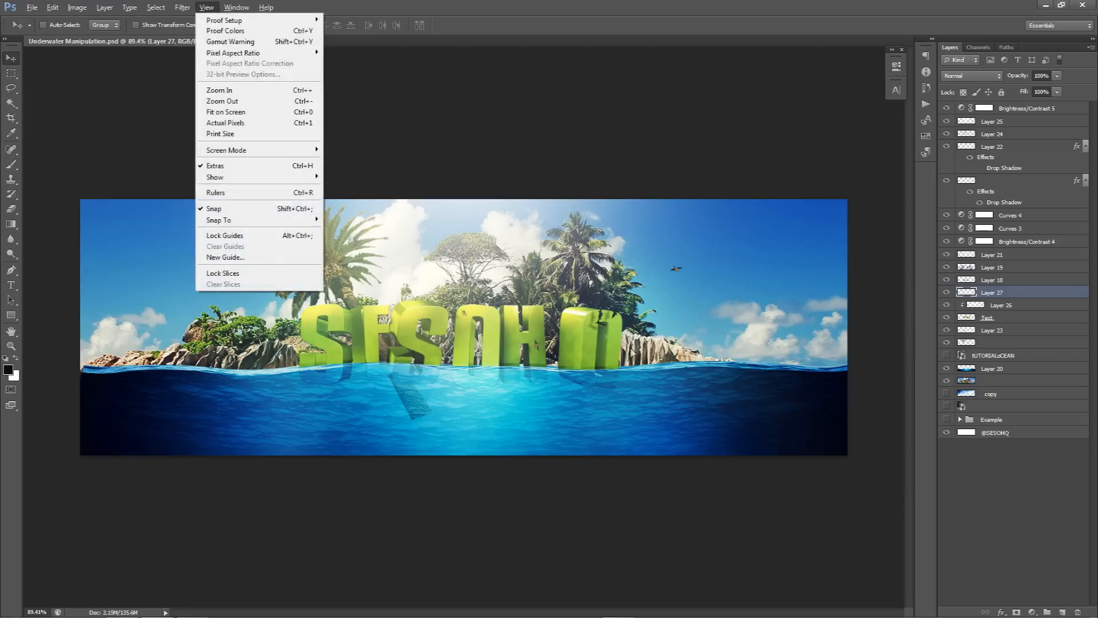
pyautogui.press('alt')
pyautogui.scroll(9, 624, 365)
pyautogui.scroll(5, 684, 379)
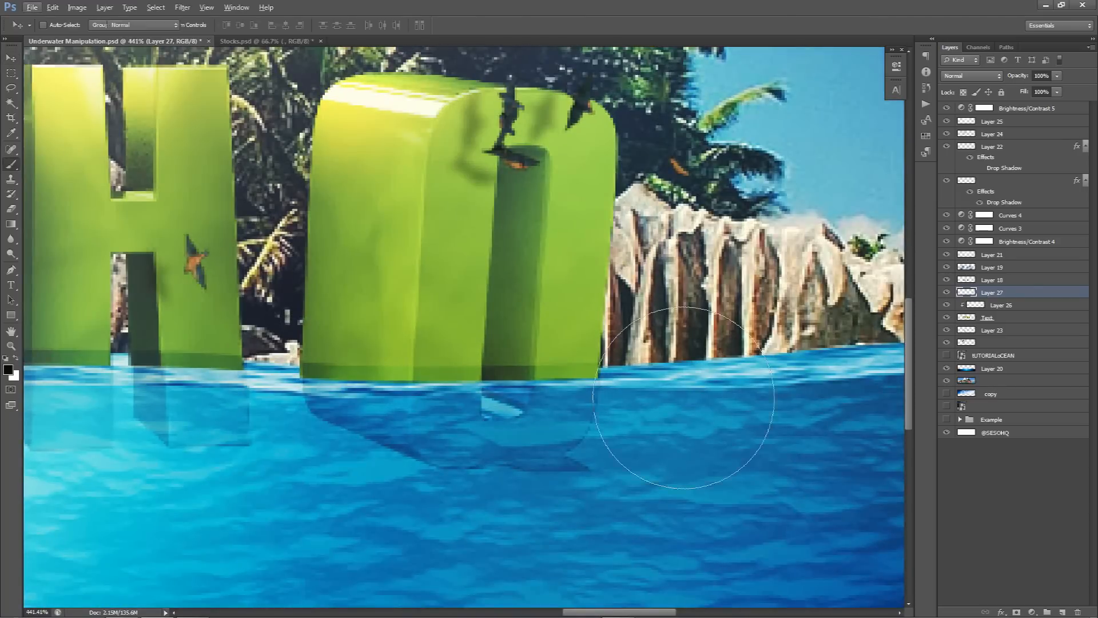
pyautogui.press('b')
pyautogui.scroll(6, 682, 400)
pyautogui.scroll(-5, 657, 379)
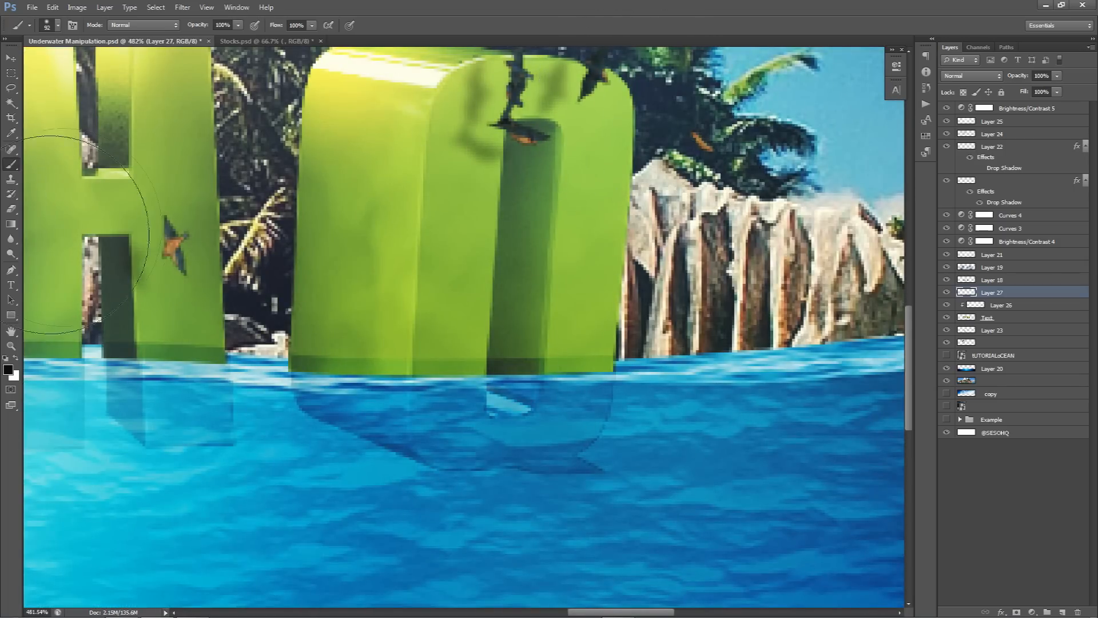
pyautogui.hotkey('ctrl', 'r')
pyautogui.moveTo(26, 211)
pyautogui.mouseDown()
pyautogui.moveTo(35, 195)
pyautogui.moveTo(623, 220)
pyautogui.mouseUp()
# Paint a soft black spot at the waterline beside the last letter and erase the part overlapping the letter.
pyautogui.moveTo(689, 127); pyautogui.dragTo(611, 108)
pyautogui.moveTo(655, 398)
pyautogui.mouseDown()
pyautogui.moveTo(621, 398)
pyautogui.moveTo(632, 375)
pyautogui.moveTo(673, 380)
pyautogui.moveTo(638, 383)
pyautogui.moveTo(579, 361)
pyautogui.moveTo(384, 357)
pyautogui.mouseUp()
pyautogui.press('e')
pyautogui.moveTo(618, 359); pyautogui.dragTo(273, 358)
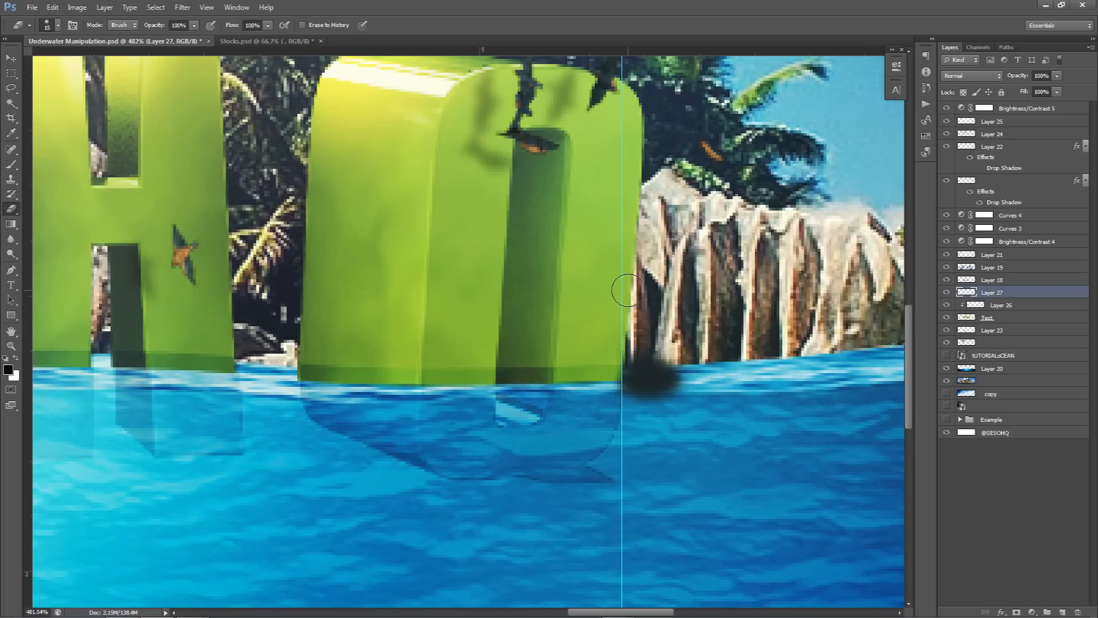
pyautogui.moveTo(627, 290)
pyautogui.mouseDown()
pyautogui.moveTo(664, 289)
pyautogui.moveTo(601, 283)
pyautogui.mouseUp()
# Paint soft black shadow spots along the waterline in the gaps between the letters and beside the first S.
pyautogui.moveTo(400, 391); pyautogui.dragTo(617, 378)
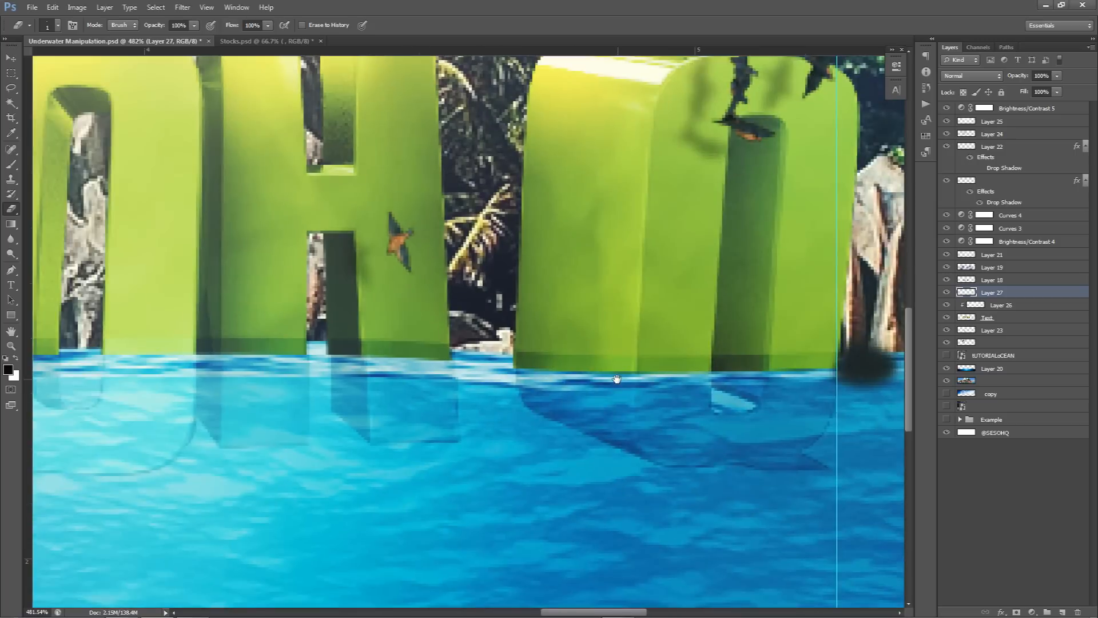
pyautogui.press('b')
pyautogui.moveTo(472, 366); pyautogui.dragTo(464, 361)
pyautogui.moveTo(320, 388); pyautogui.dragTo(774, 435)
pyautogui.moveTo(385, 409)
pyautogui.mouseDown()
pyautogui.moveTo(343, 405)
pyautogui.moveTo(503, 404)
pyautogui.mouseUp()
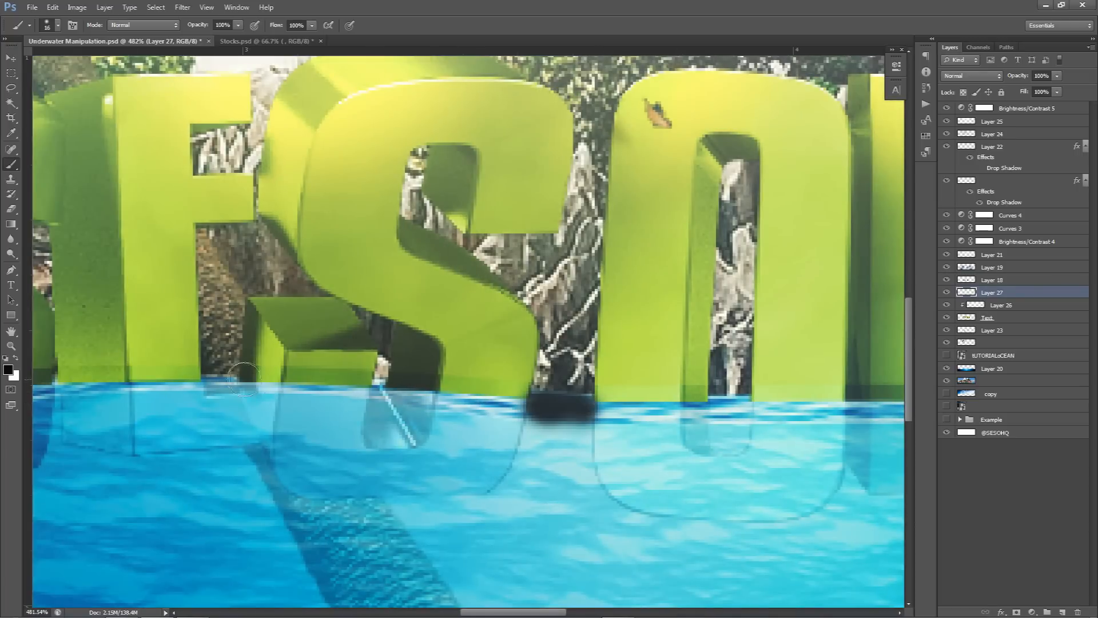
pyautogui.moveTo(227, 387); pyautogui.dragTo(413, 402)
pyautogui.click(220, 395)
pyautogui.moveTo(220, 396); pyautogui.dragTo(441, 396)
pyautogui.moveTo(127, 419)
pyautogui.mouseDown()
pyautogui.moveTo(135, 415)
pyautogui.moveTo(109, 419)
pyautogui.mouseUp()
# Lower the waterline shadow layer's opacity to 30% and hide the guides.
pyautogui.keyDown('alt'); pyautogui.scroll(-6, 527, 355); pyautogui.keyUp('alt')
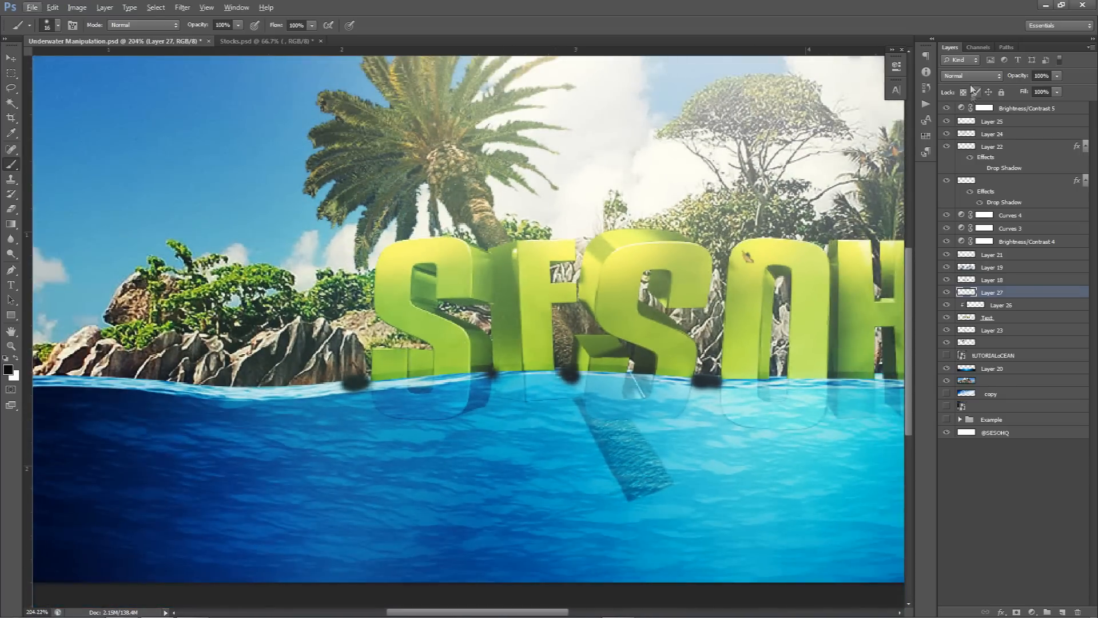
pyautogui.click(1057, 75)
pyautogui.moveTo(1037, 89); pyautogui.dragTo(1016, 89)
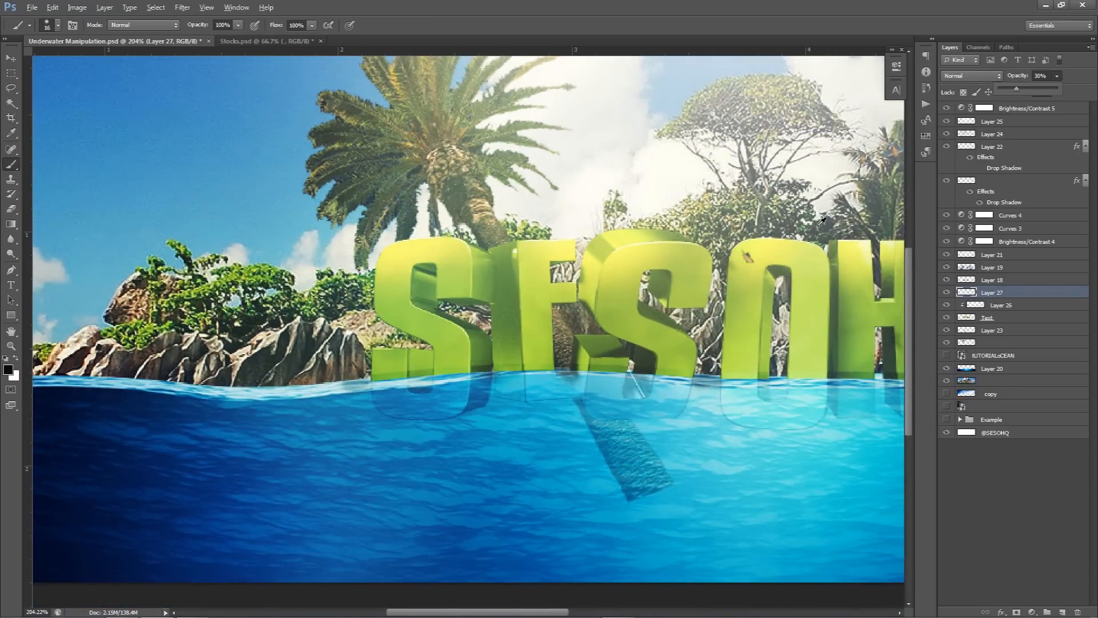
pyautogui.keyDown('alt'); pyautogui.scroll(-2, 818, 230); pyautogui.keyUp('alt')
pyautogui.keyDown('alt'); pyautogui.scroll(-3, 818, 230); pyautogui.keyUp('alt')
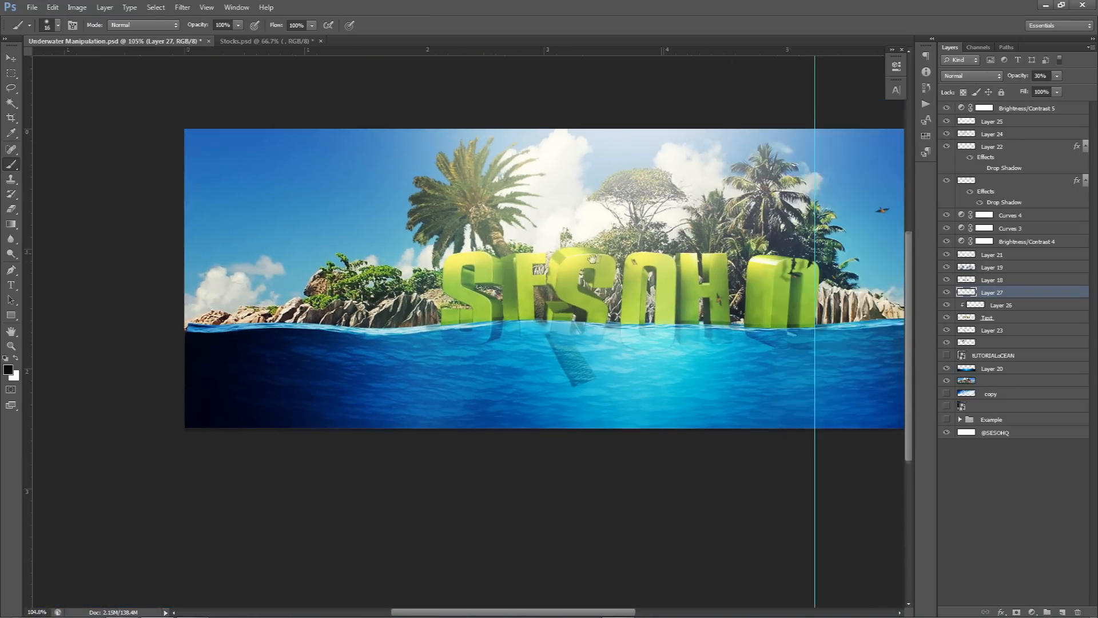
pyautogui.moveTo(593, 259); pyautogui.dragTo(489, 271)
pyautogui.hotkey('ctrl', ';')
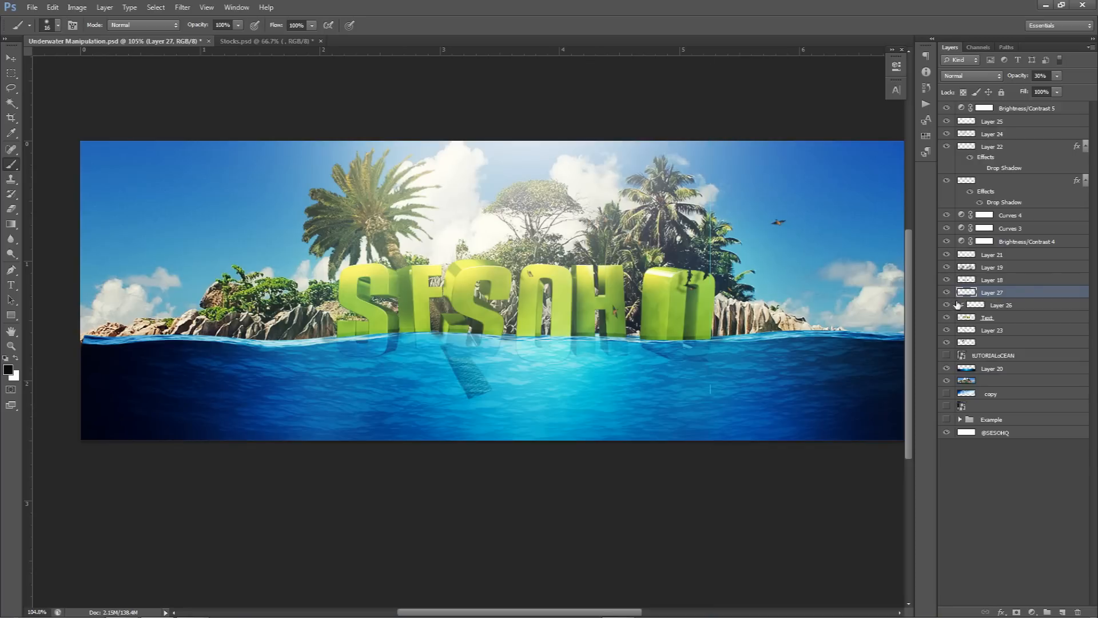
# Erase the excess waterline shadow around the outer edge of the last letter.
pyautogui.click(947, 293)
pyautogui.click(947, 293)
pyautogui.moveTo(798, 303); pyautogui.dragTo(738, 324)
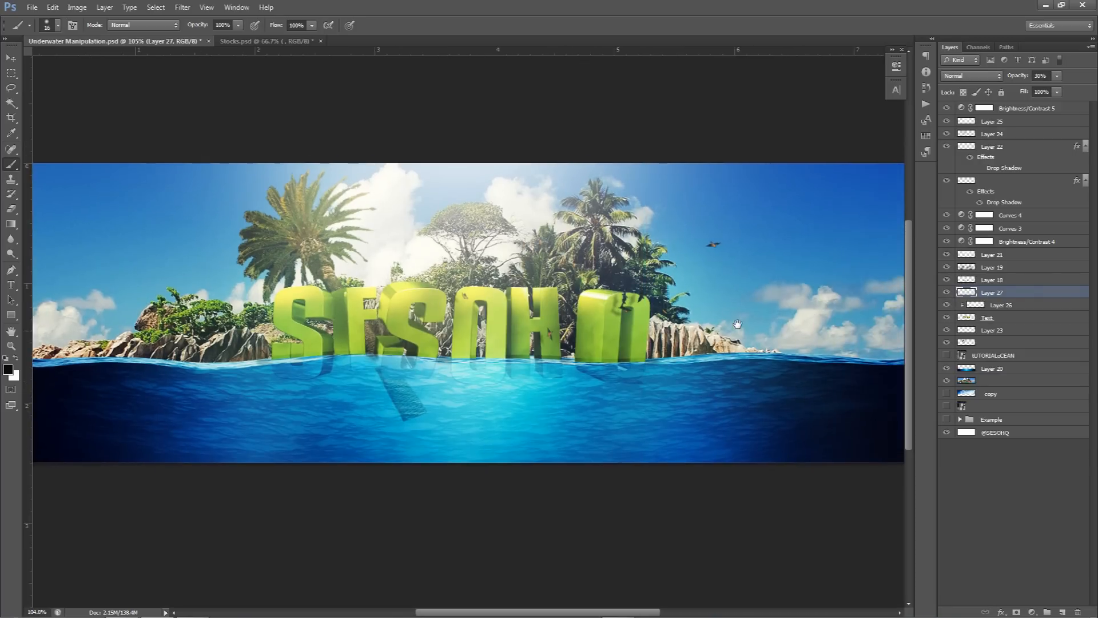
pyautogui.press('e')
pyautogui.scroll(10, 667, 361)
pyautogui.hotkey('alt', 'e')
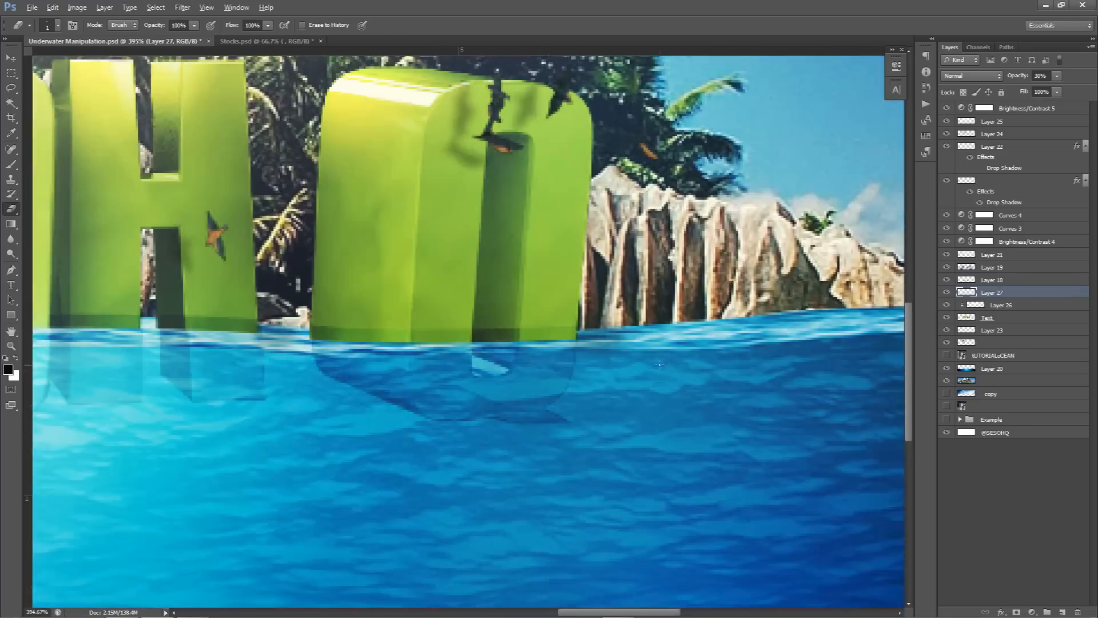
pyautogui.click(635, 326)
pyautogui.moveTo(664, 309); pyautogui.dragTo(607, 314)
pyautogui.scroll(-10, 597, 319)
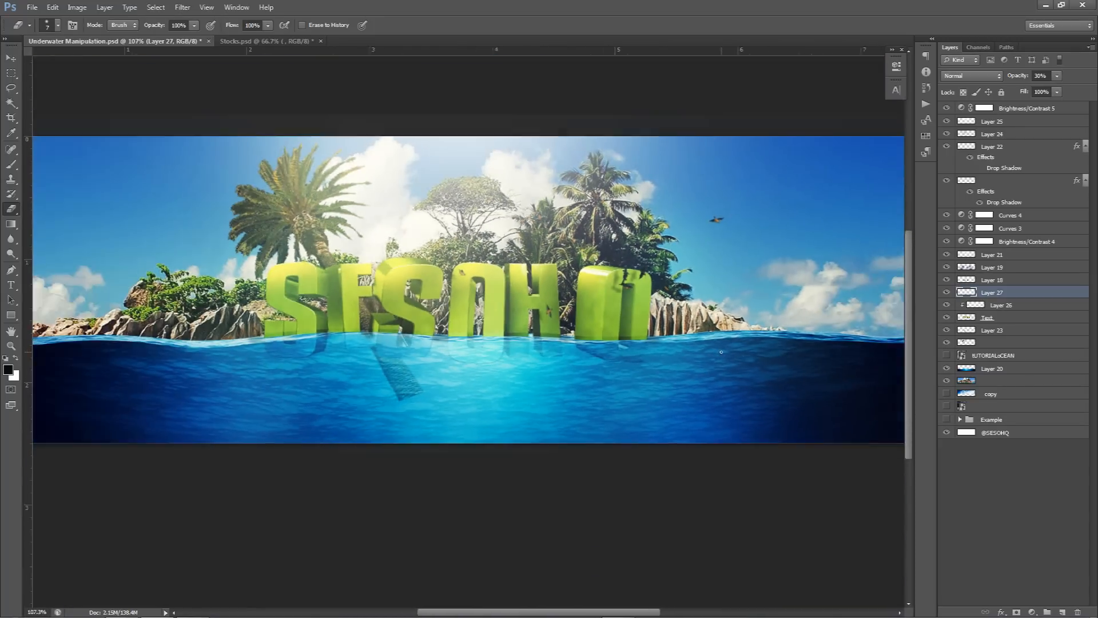
pyautogui.scroll(-1, 722, 352)
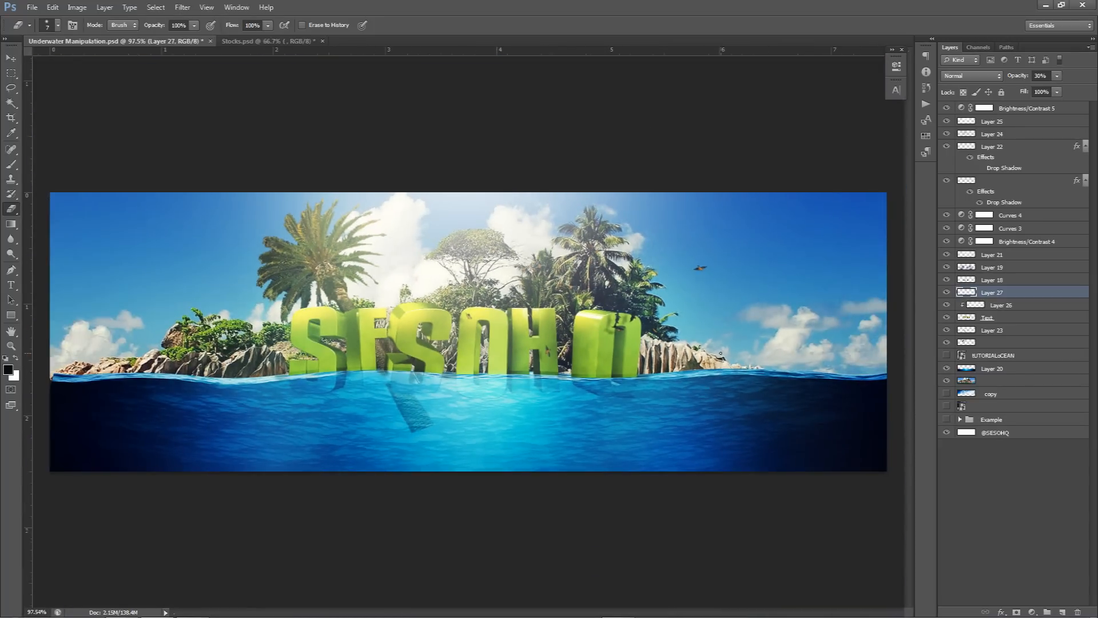
# Paint soft black shadow spots over the first letters' tops and the last letter's side on a new layer, and clip it directly above the Text layer.
pyautogui.click(1062, 611)
pyautogui.press('b')
pyautogui.keyDown('alt'); pyautogui.rightClick(333, 341); pyautogui.keyUp('alt')
pyautogui.moveTo(342, 323)
pyautogui.mouseDown()
pyautogui.moveTo(328, 303)
pyautogui.moveTo(335, 316)
pyautogui.moveTo(400, 306)
pyautogui.mouseUp()
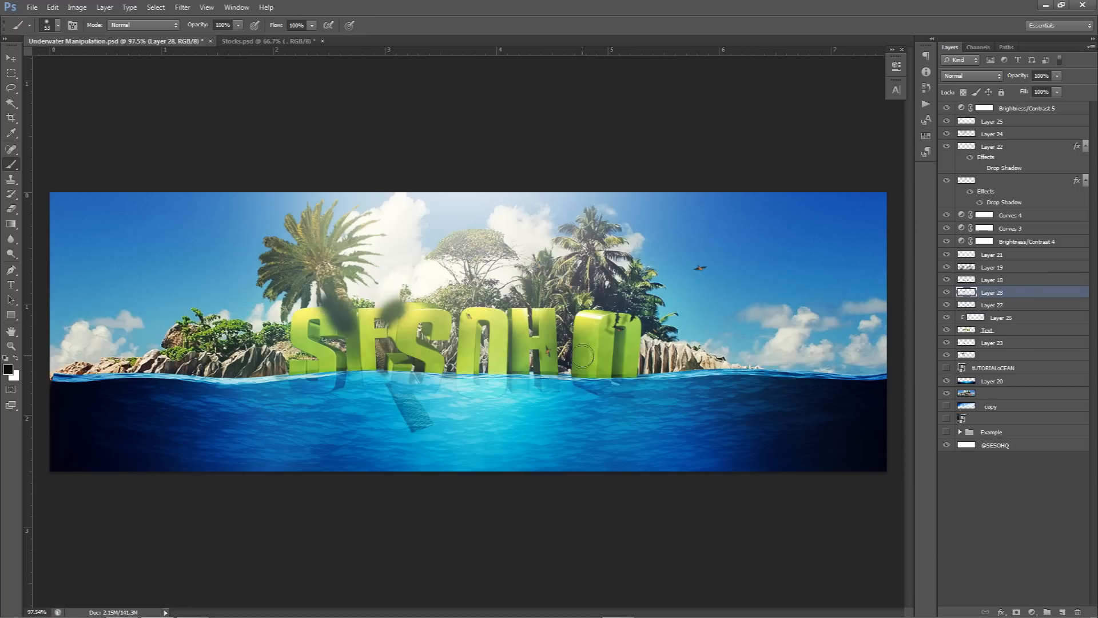
pyautogui.moveTo(583, 359); pyautogui.dragTo(572, 421)
pyautogui.hotkey('ctrl', 'z')
pyautogui.moveTo(569, 354); pyautogui.dragTo(573, 364)
pyautogui.moveTo(995, 286); pyautogui.dragTo(998, 324)
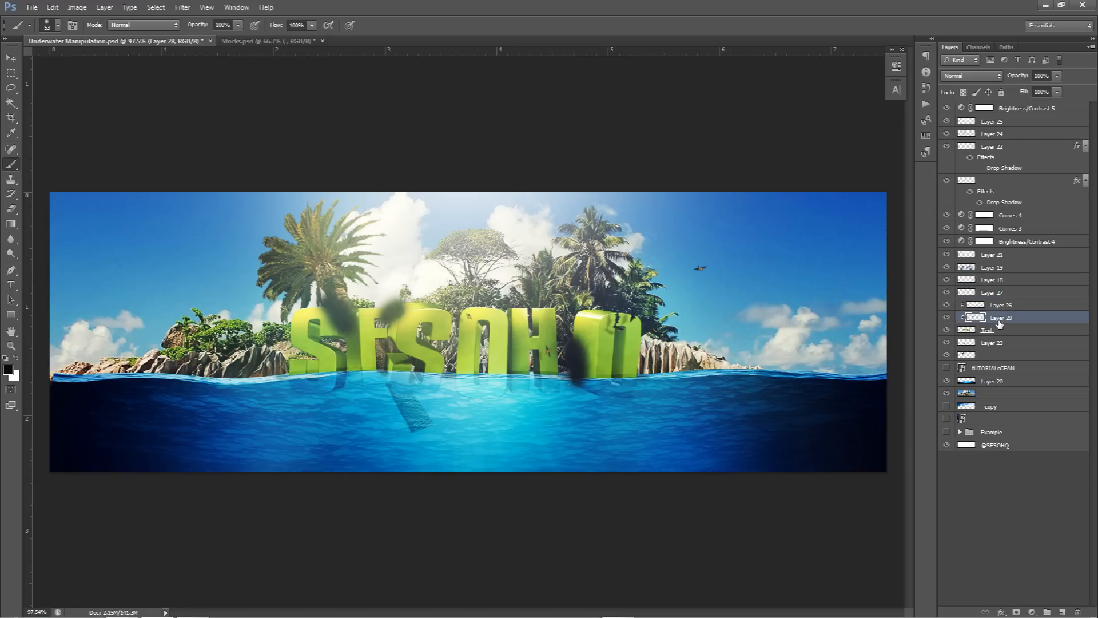
# Try the Overlay blend mode on the clipped letter shadow layer and return it to Normal.
pyautogui.click(973, 76)
pyautogui.click(967, 228)
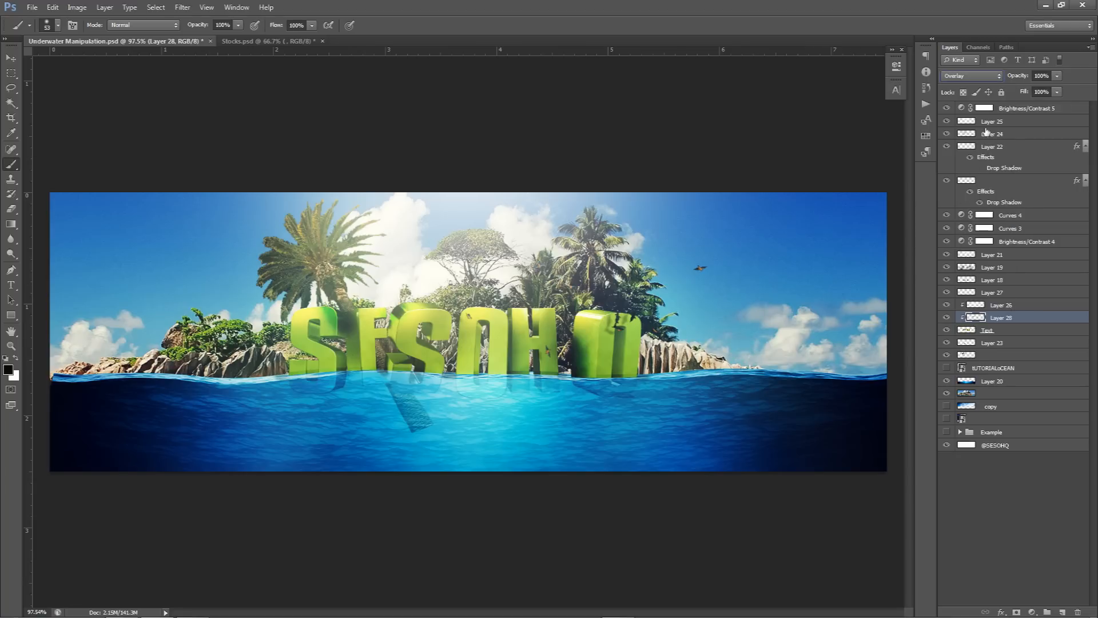
pyautogui.click(972, 76)
pyautogui.click(967, 84)
# Lower the clipped letter shadow layer's opacity to 41% and erase part of the shadow near the first letters.
pyautogui.click(1057, 75)
pyautogui.moveTo(1057, 89); pyautogui.dragTo(1022, 91)
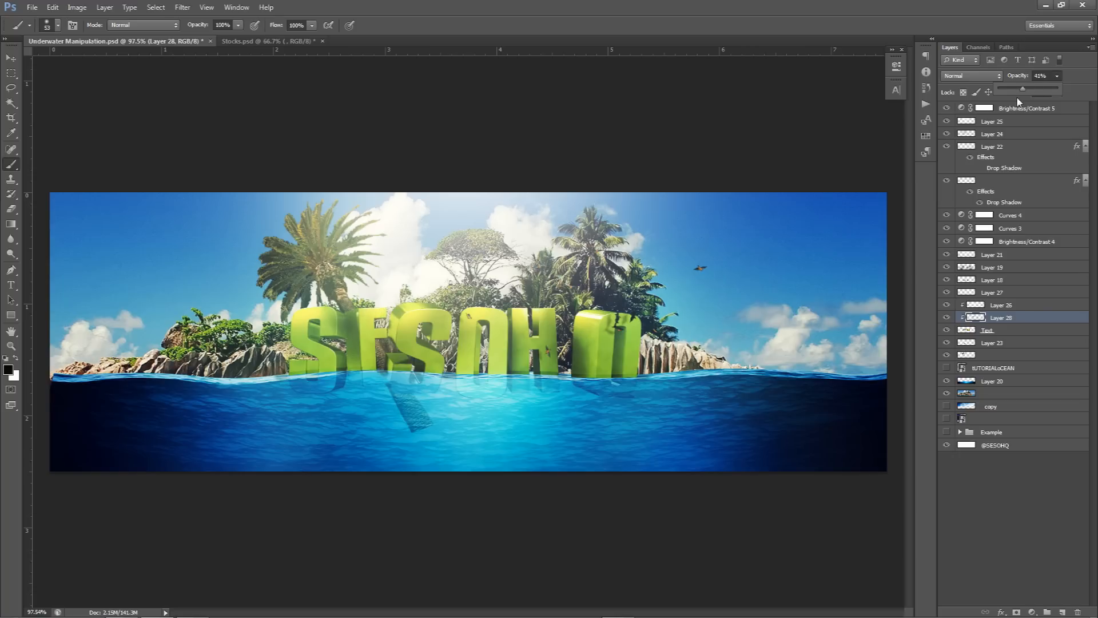
pyautogui.press('e')
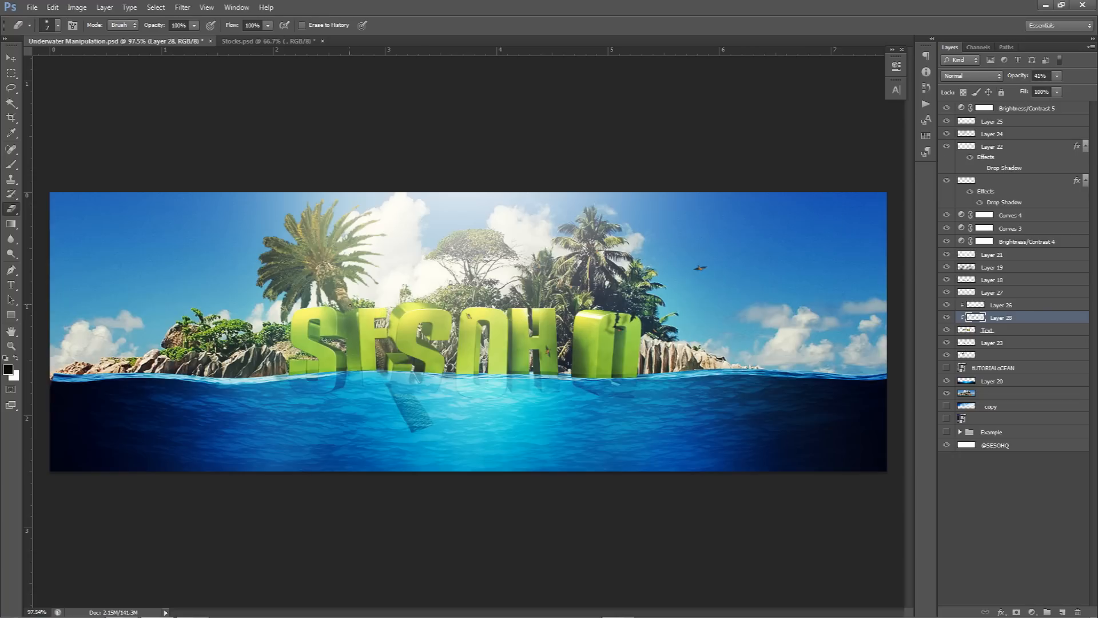
pyautogui.moveTo(356, 325); pyautogui.dragTo(364, 325)
pyautogui.scroll(-1, 376, 336)
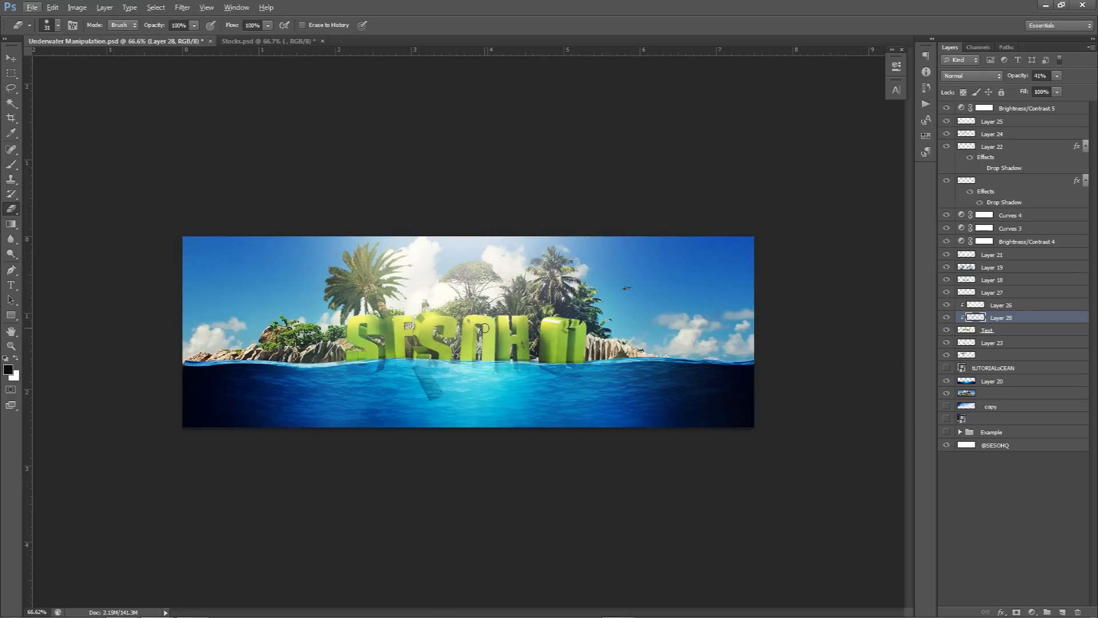
pyautogui.scroll(2, 520, 339)
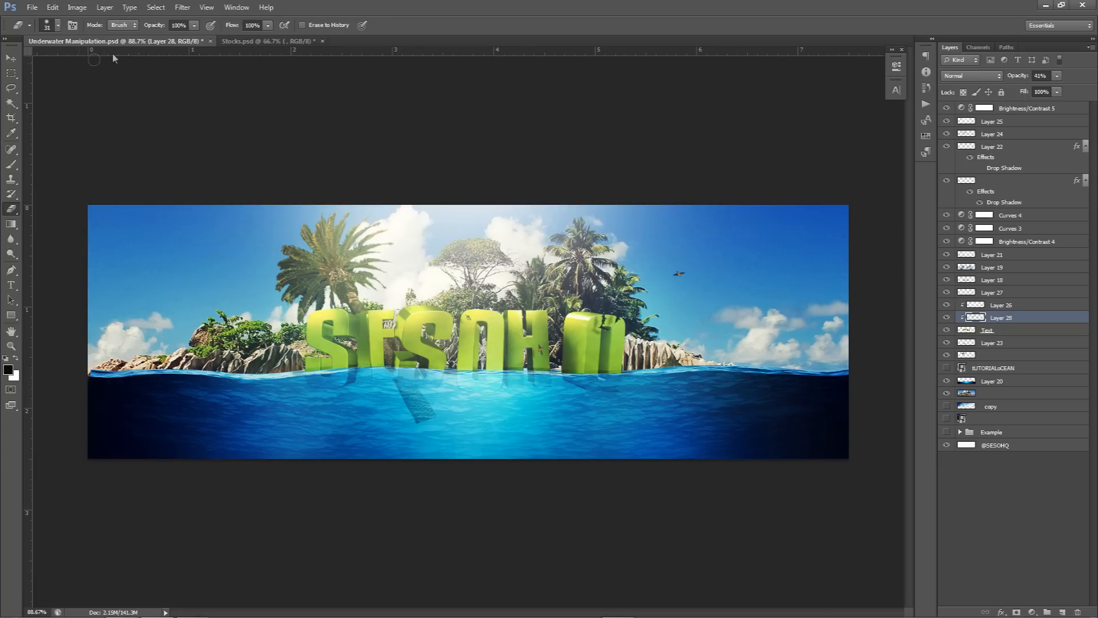
pyautogui.click(5, 60)
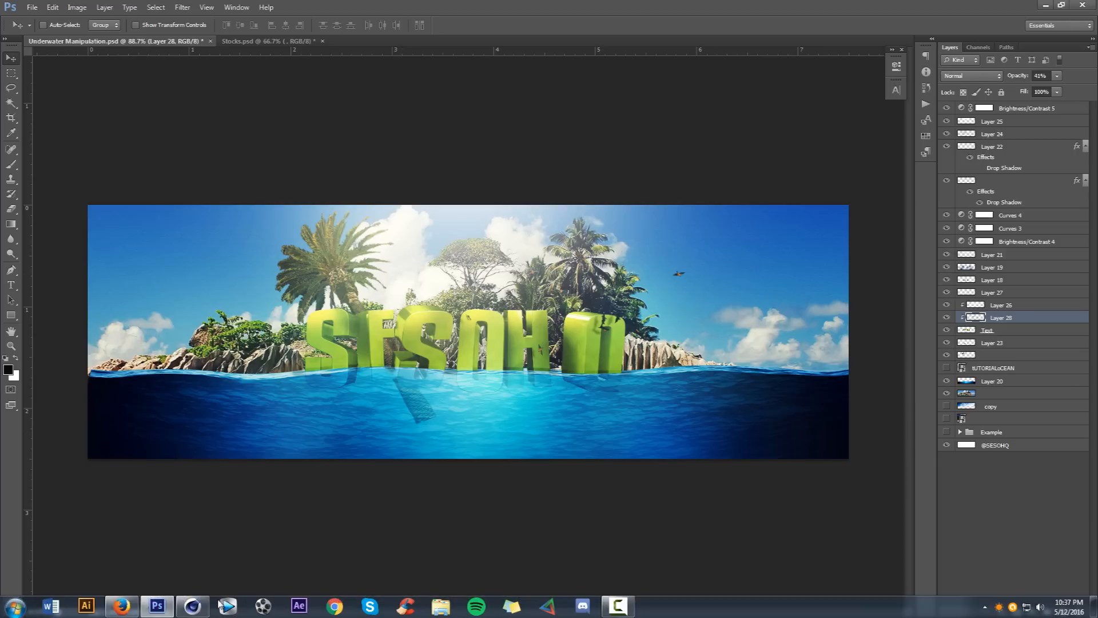
# Switch to Cinema 4D, examine the Sky object and its HDRI material in the text scene, and return to Photoshop.
pyautogui.click(193, 606)
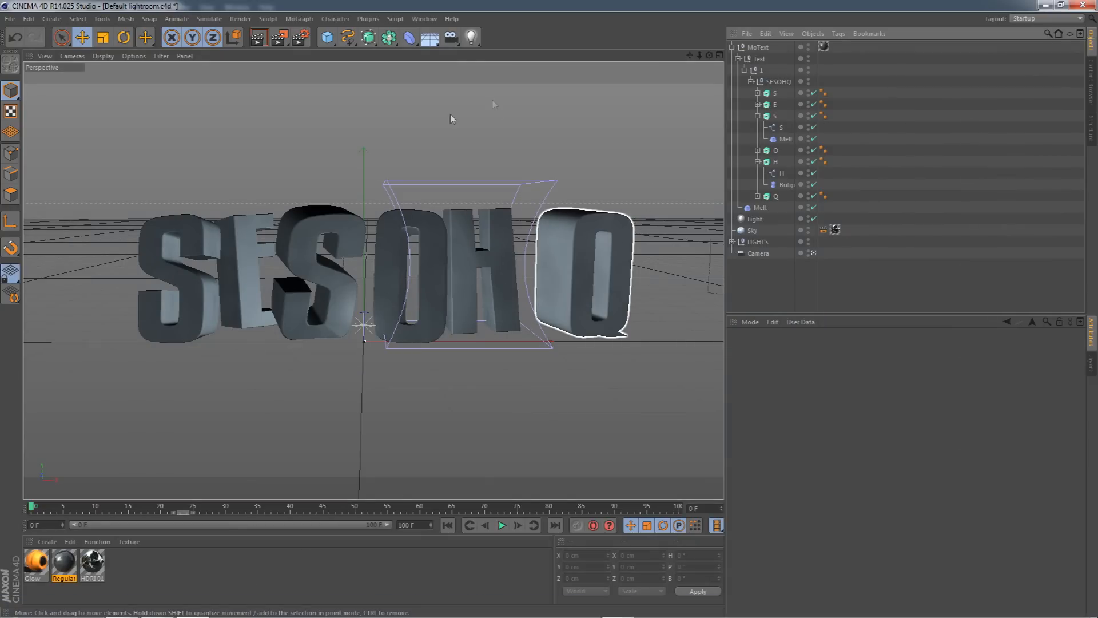
pyautogui.click(835, 229)
pyautogui.click(754, 231)
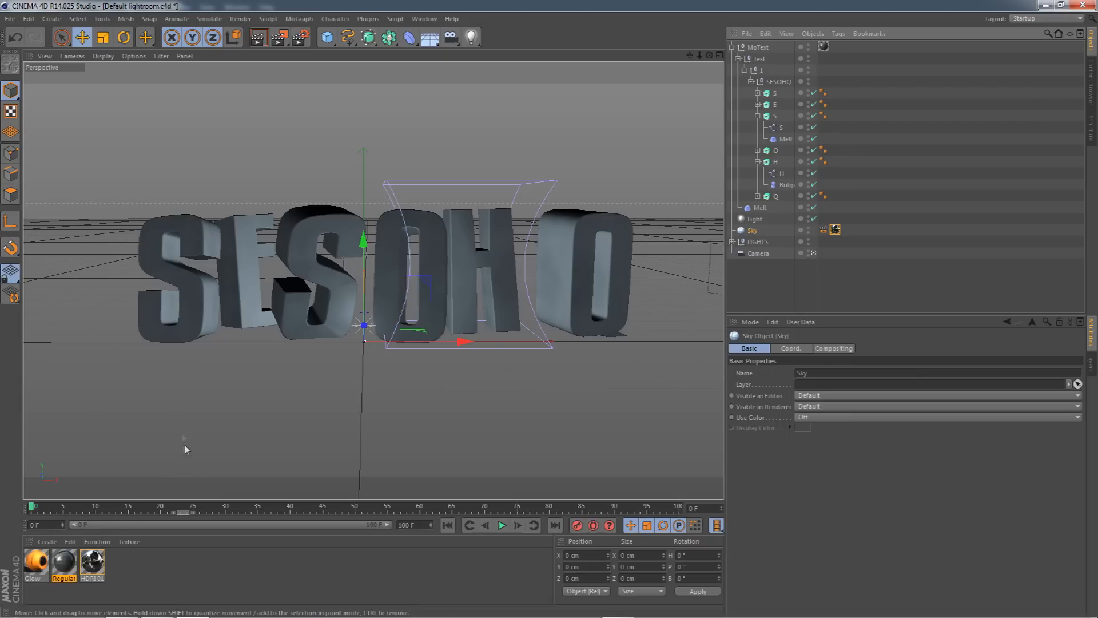
pyautogui.moveTo(137, 611)
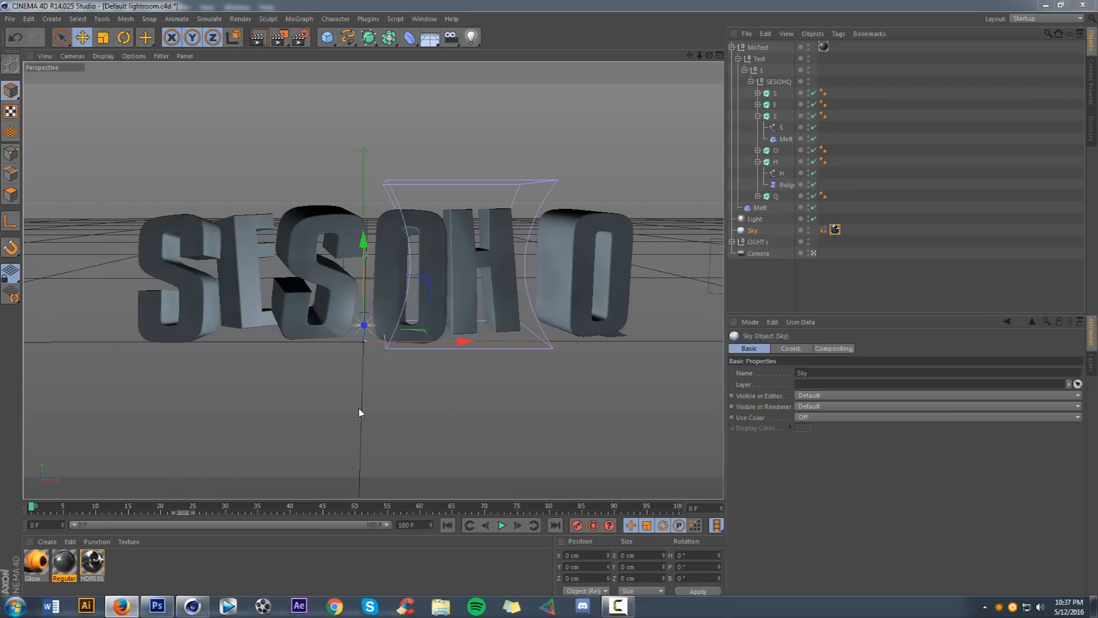
pyautogui.click(185, 612)
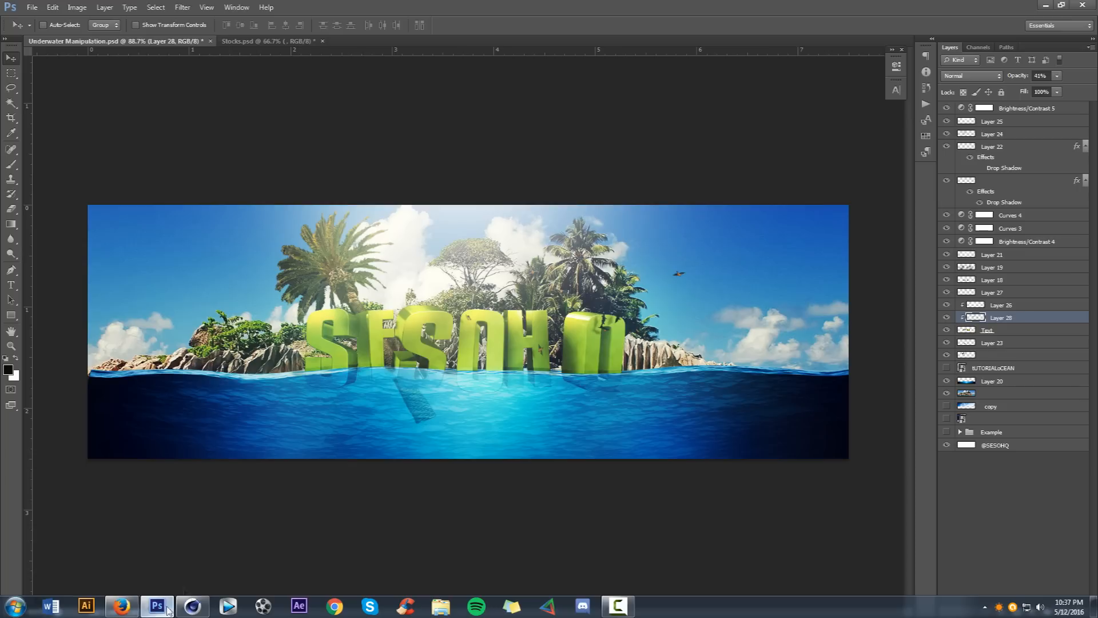
# Group all the composition layers above the Example folder, hide that group and show the Example folder.
pyautogui.keyDown('shift'); pyautogui.click(998, 421); pyautogui.keyUp('shift')
pyautogui.hotkey('ctrl', 'g')
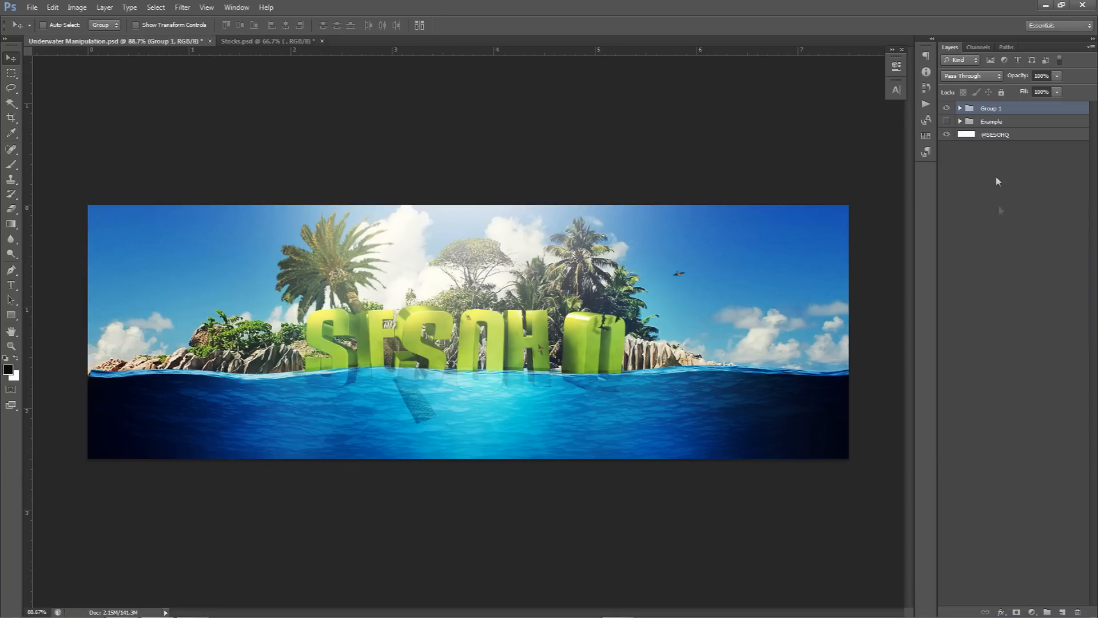
pyautogui.click(946, 108)
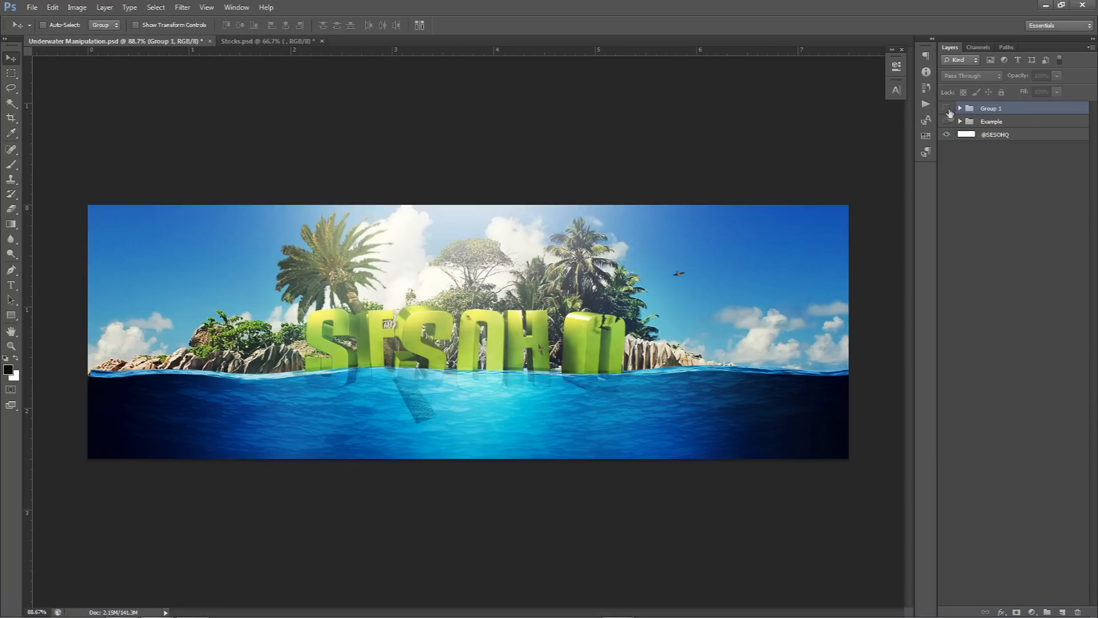
pyautogui.click(947, 121)
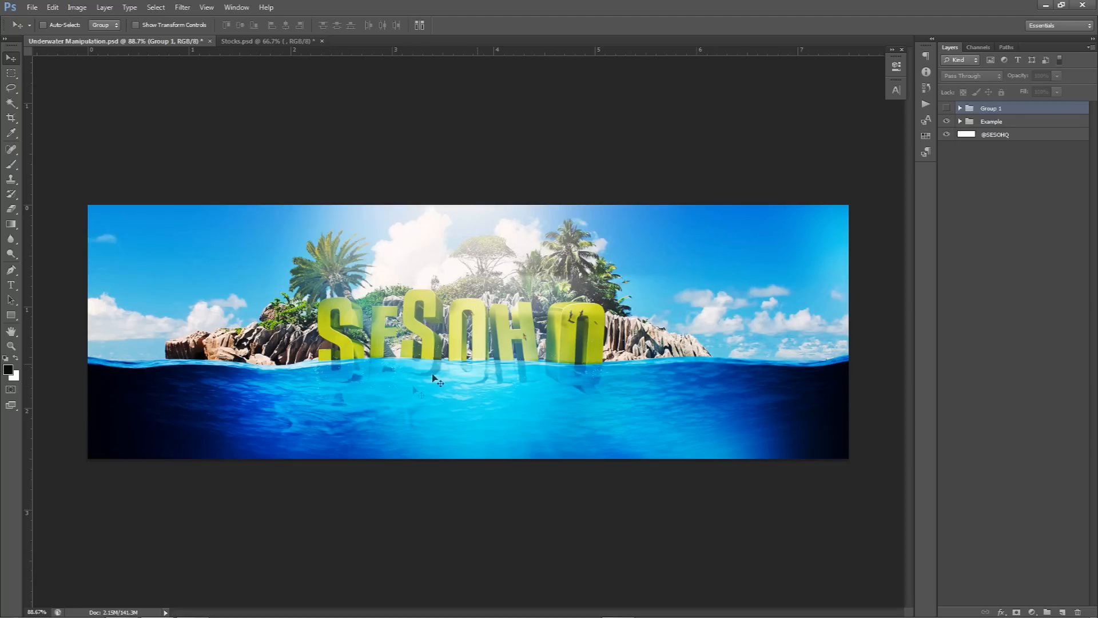
# Try a Color Balance adjustment over the example banner with green +98 and blue +75 in the midtones, and delete it.
pyautogui.click(1033, 611)
pyautogui.click(1015, 486)
pyautogui.moveTo(782, 141); pyautogui.dragTo(830, 144)
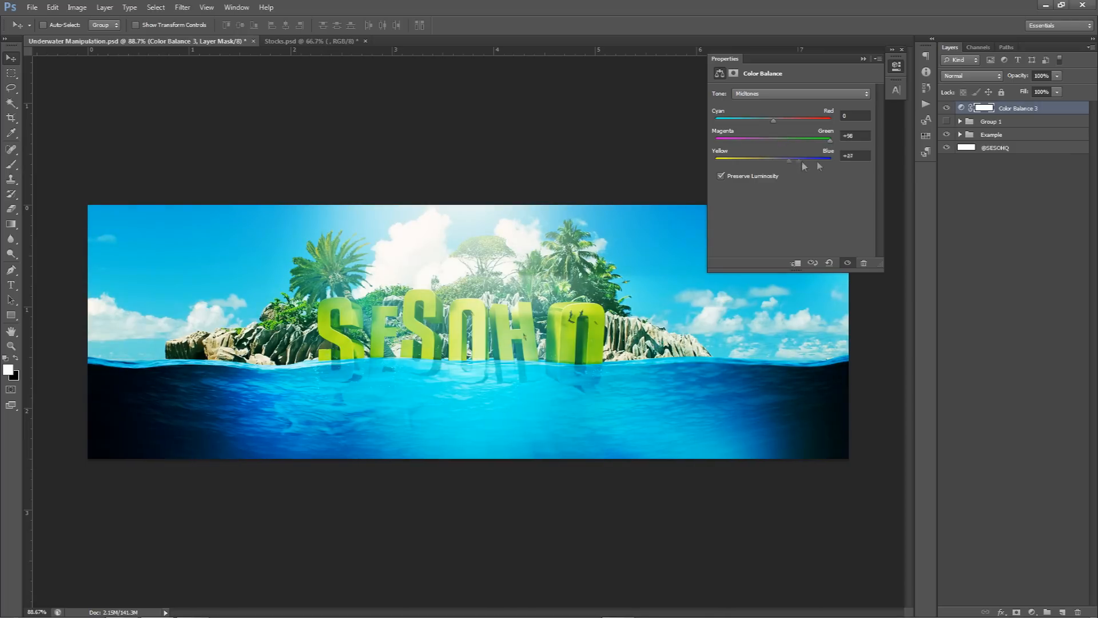
pyautogui.click(1009, 111)
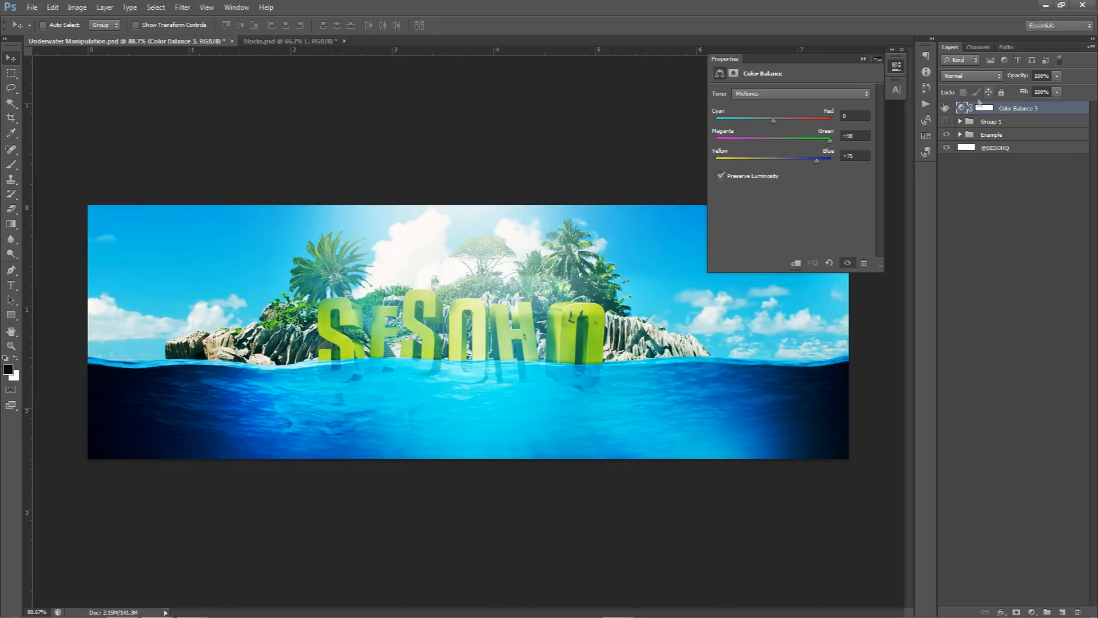
pyautogui.press('Delete')
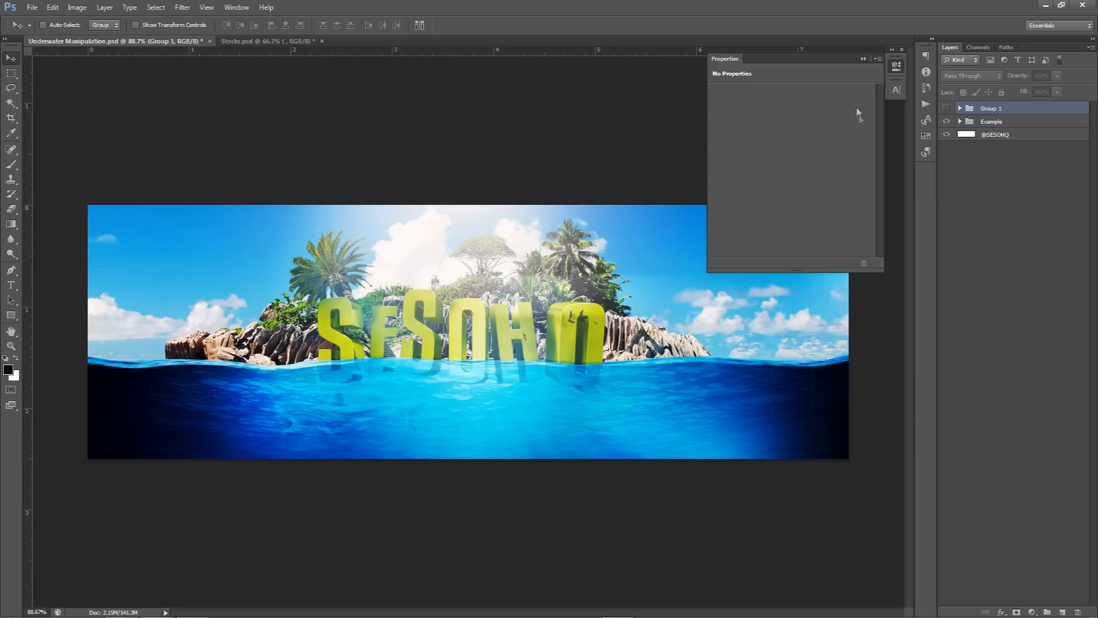
pyautogui.click(896, 65)
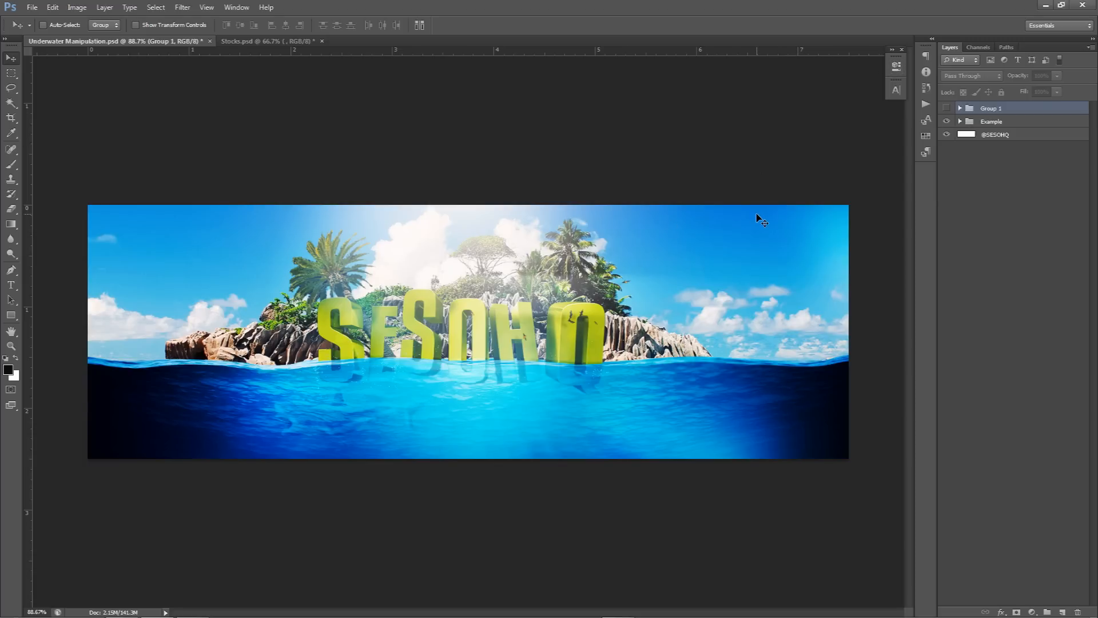